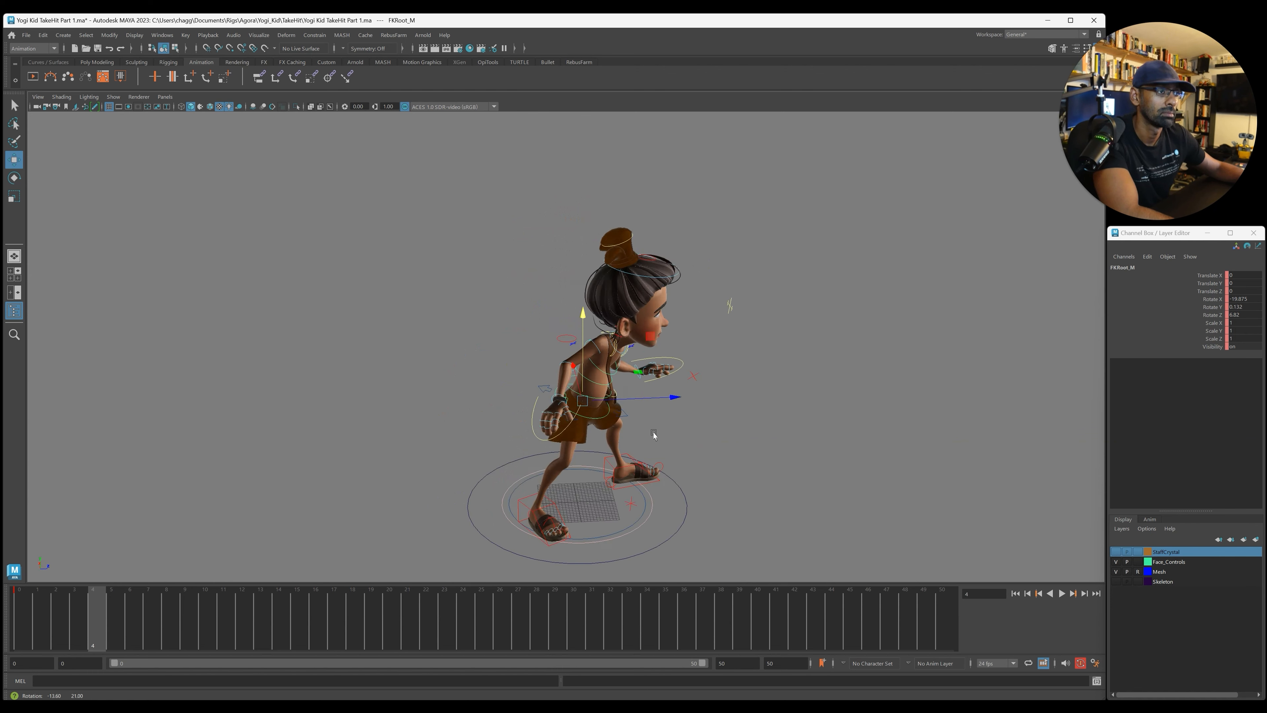
Step: Rotate the character's head control on frame 0 and set a key on it
right_click_drag(698, 294, 823, 353, "alt")
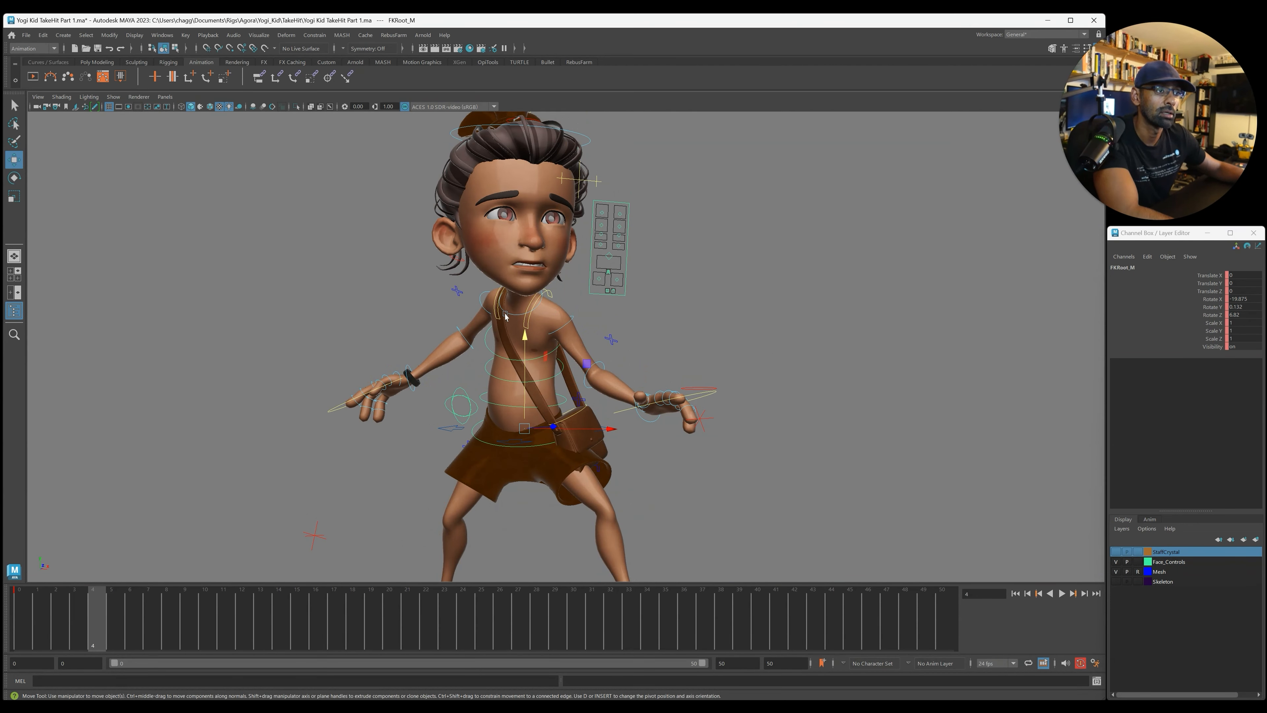
key("e")
left_click_drag(516, 315, 584, 320)
left_click_drag(95, 620, 19, 620)
left_click_drag(574, 364, 724, 356, "alt")
right_click_drag(724, 356, 419, 379, "alt")
left_click_drag(425, 383, 456, 376, "alt")
left_click(726, 215)
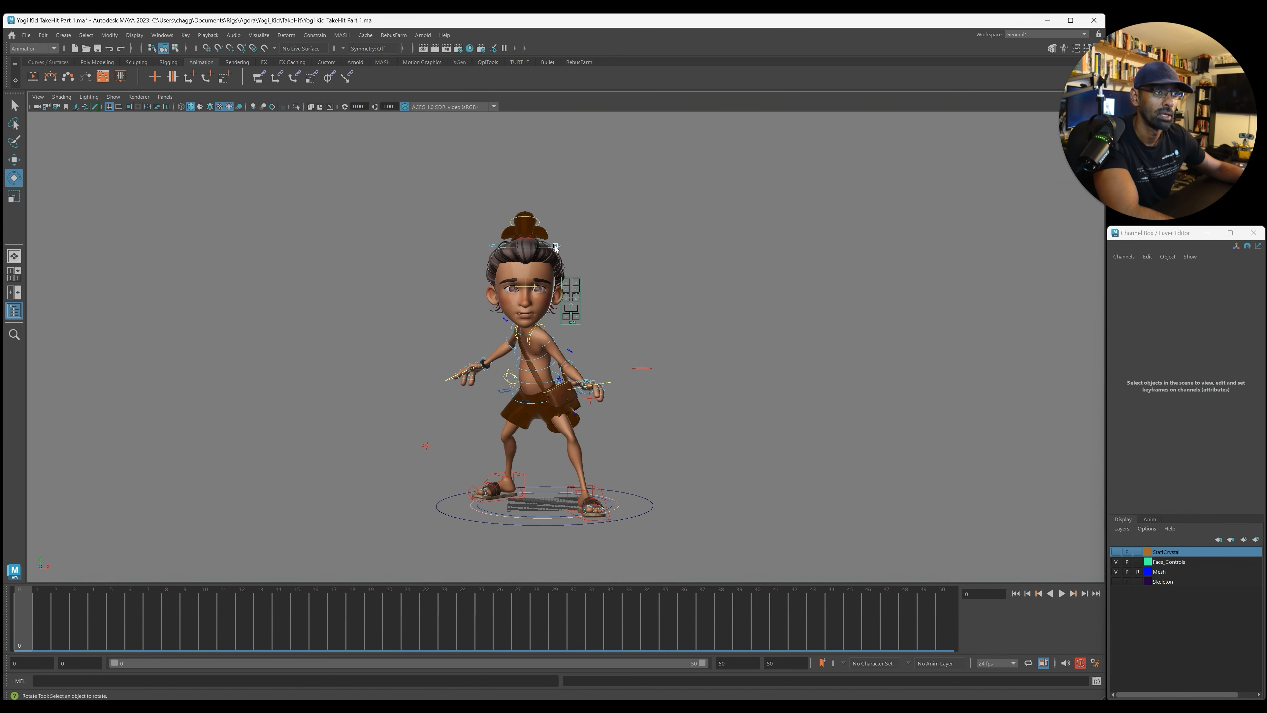
left_click(556, 248)
left_click_drag(558, 245, 599, 266)
key("s")
left_click(96, 607)
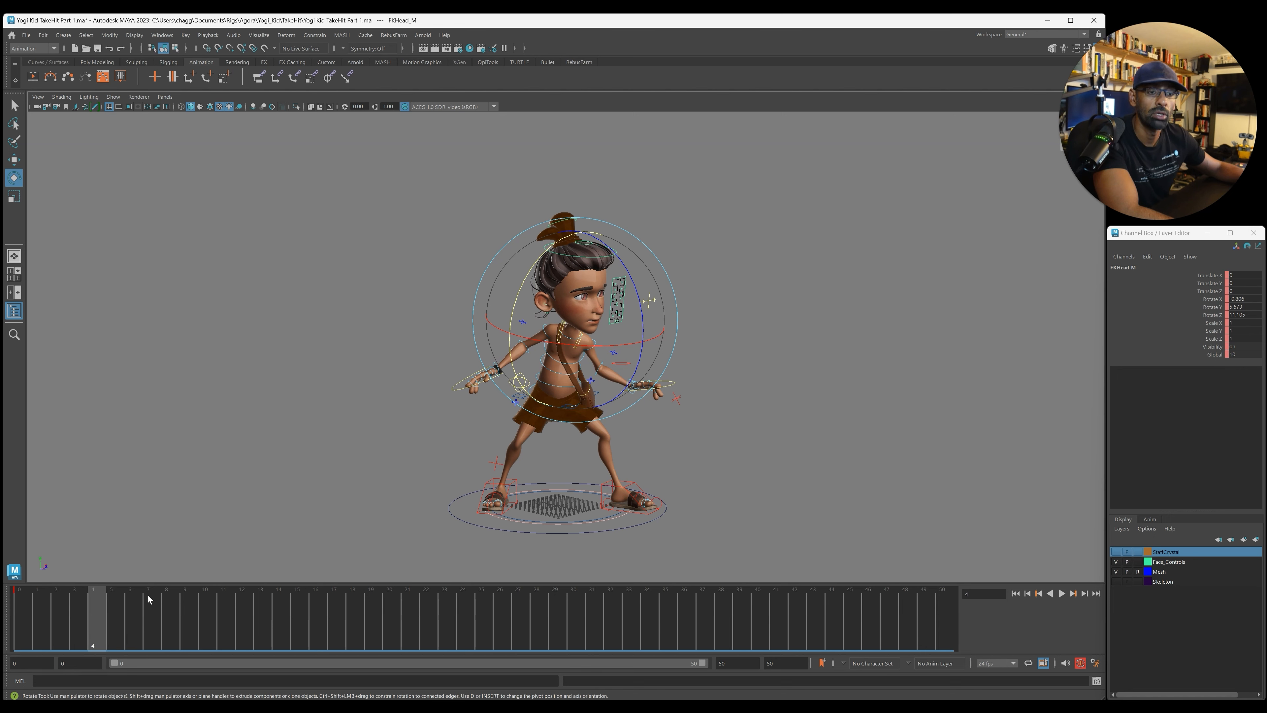
Step: On frame 4, shift the RootX_M body control back and down to about Translate Z -14.75 and Translate Y -5.62
left_click(609, 415)
left_click_drag(605, 405, 533, 417, "alt")
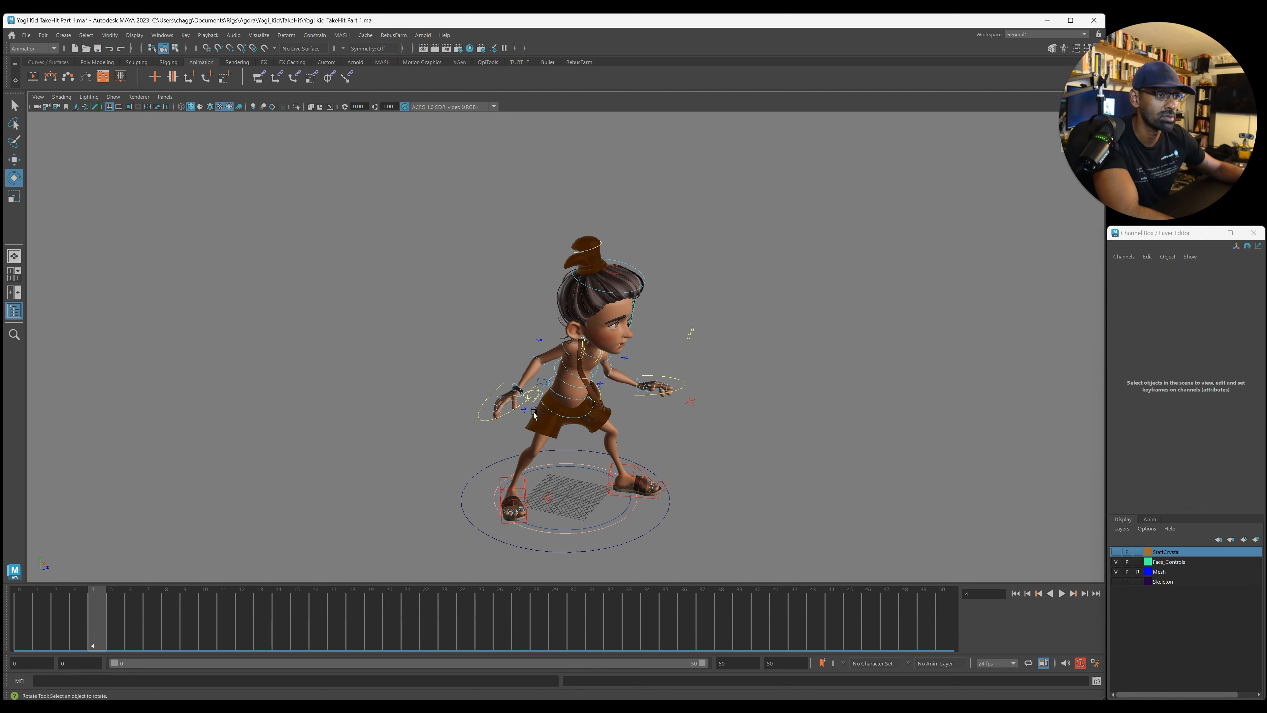
left_click(533, 413)
left_click_drag(659, 453, 665, 438, "alt")
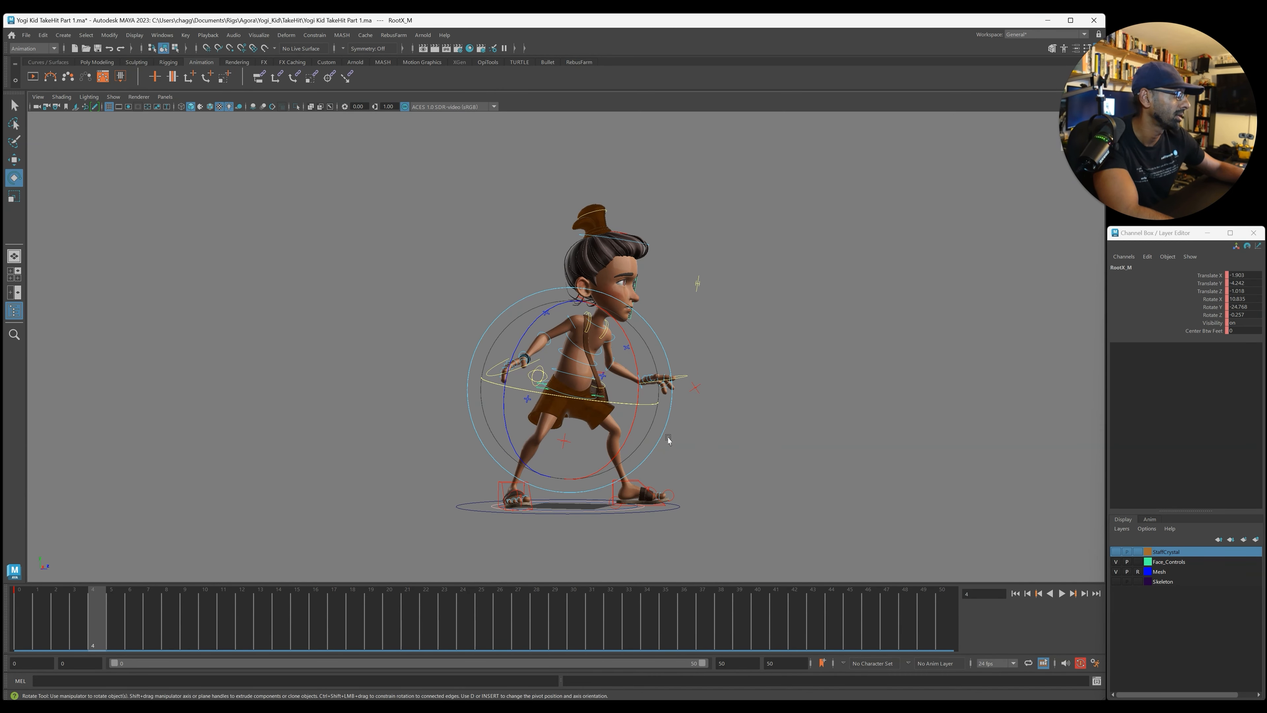
key("w")
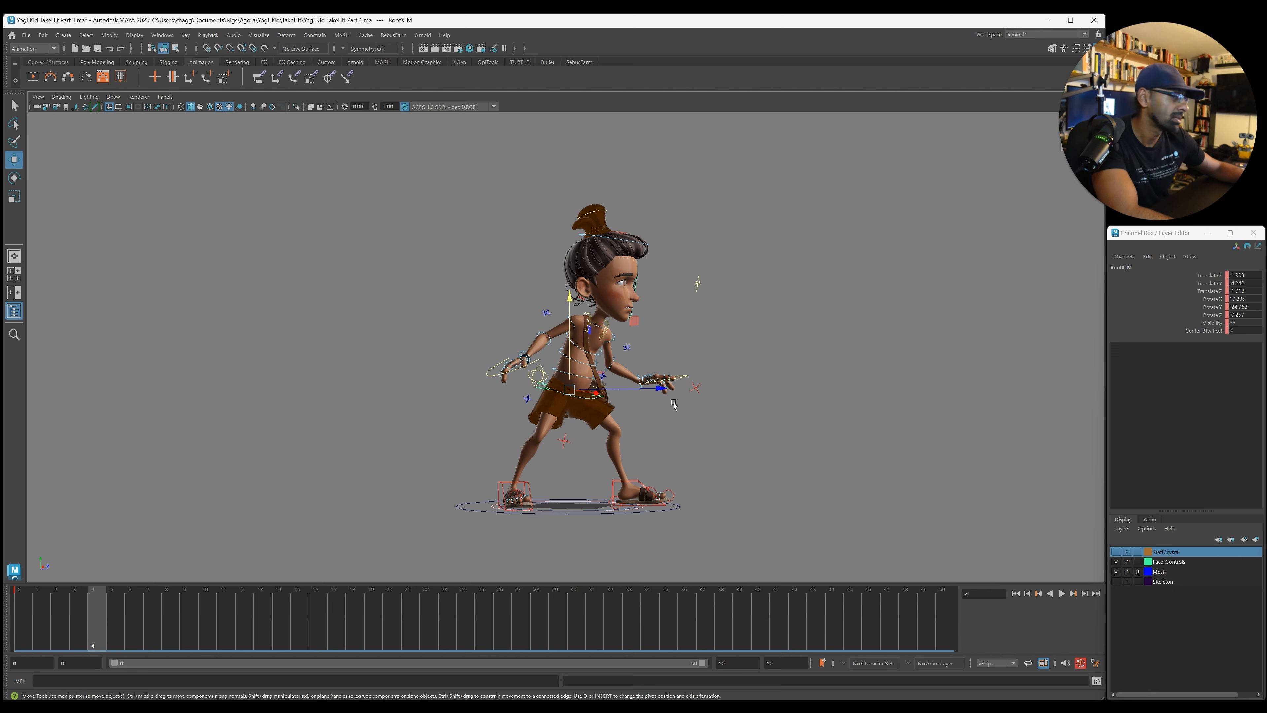
left_click(658, 388)
left_click_drag(658, 388, 629, 389)
left_click_drag(1264, 367, 654, 264)
mouse_move(654, 446)
left_mouse_down()
mouse_move(610, 448)
mouse_move(669, 453)
left_mouse_up()
left_click_drag(651, 264, 1266, 286)
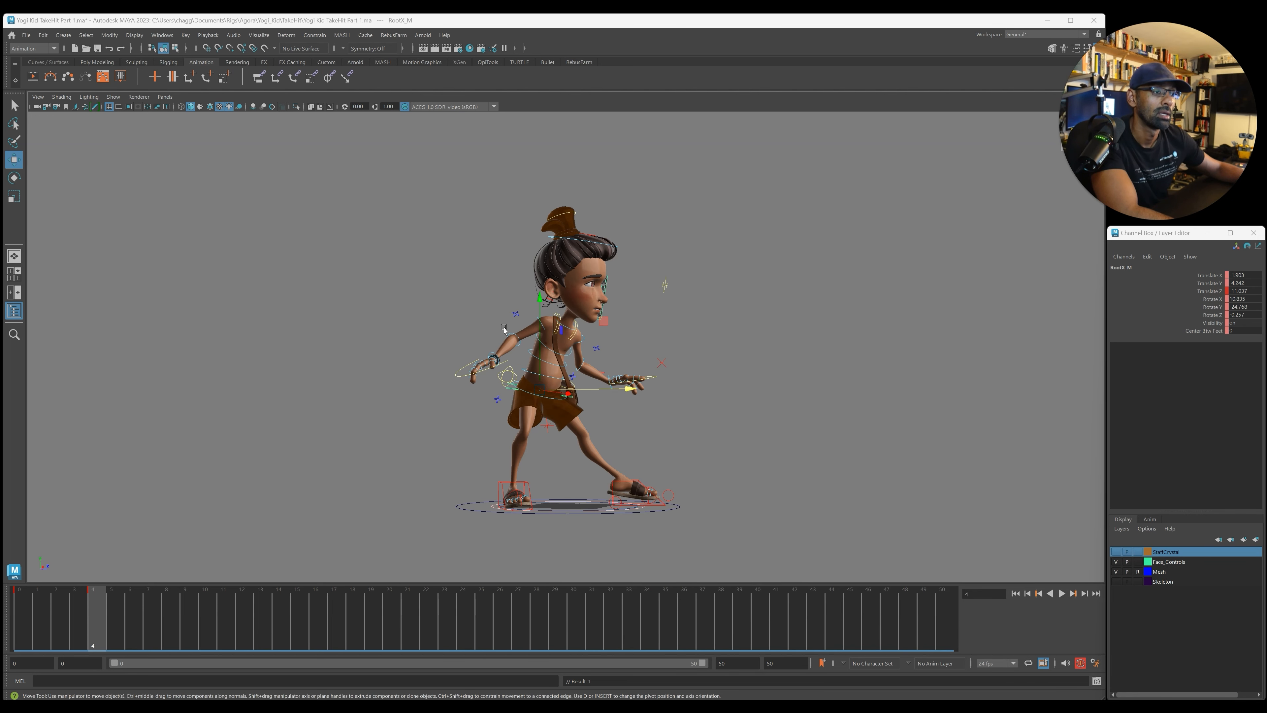
left_click_drag(540, 349, 526, 352)
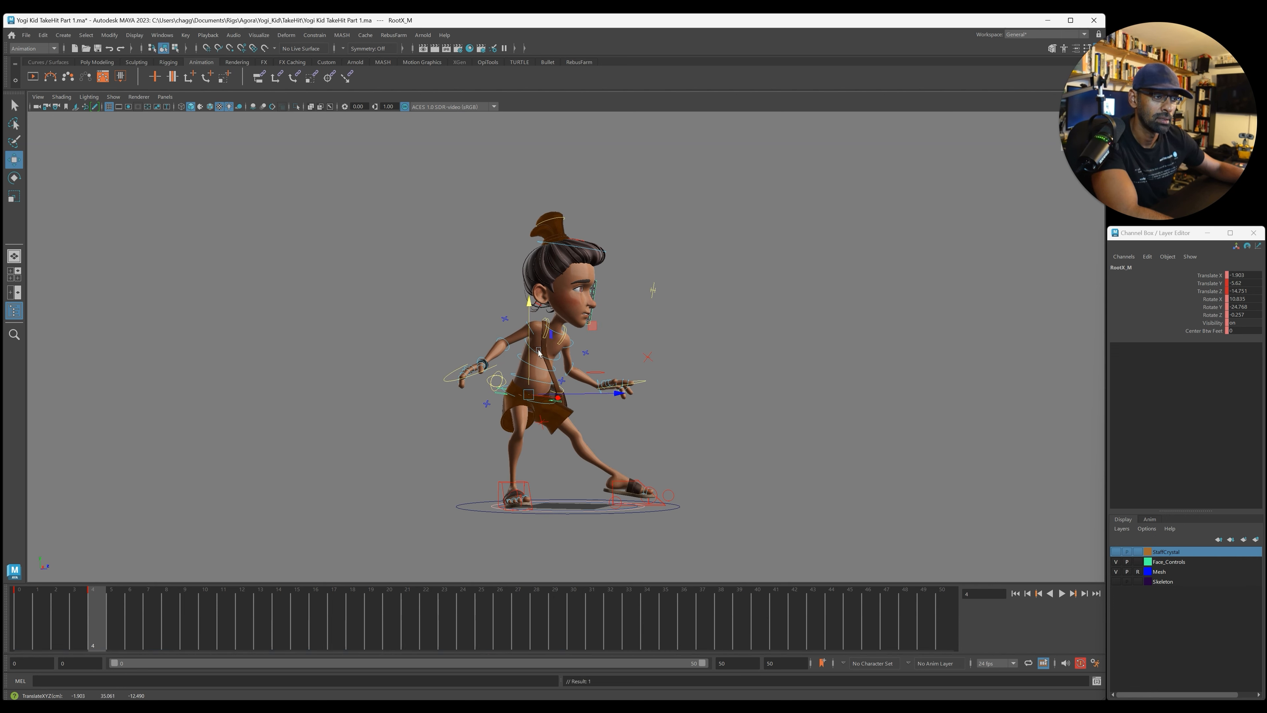
Step: Set the left foot control's Stretchy value to 10 on frame 4
key("e")
left_click(711, 438)
right_click_drag(711, 438, 659, 549, "alt")
left_click_drag(659, 549, 657, 572, "alt")
middle_click_drag(658, 572, 657, 502, "alt")
left_click(659, 493)
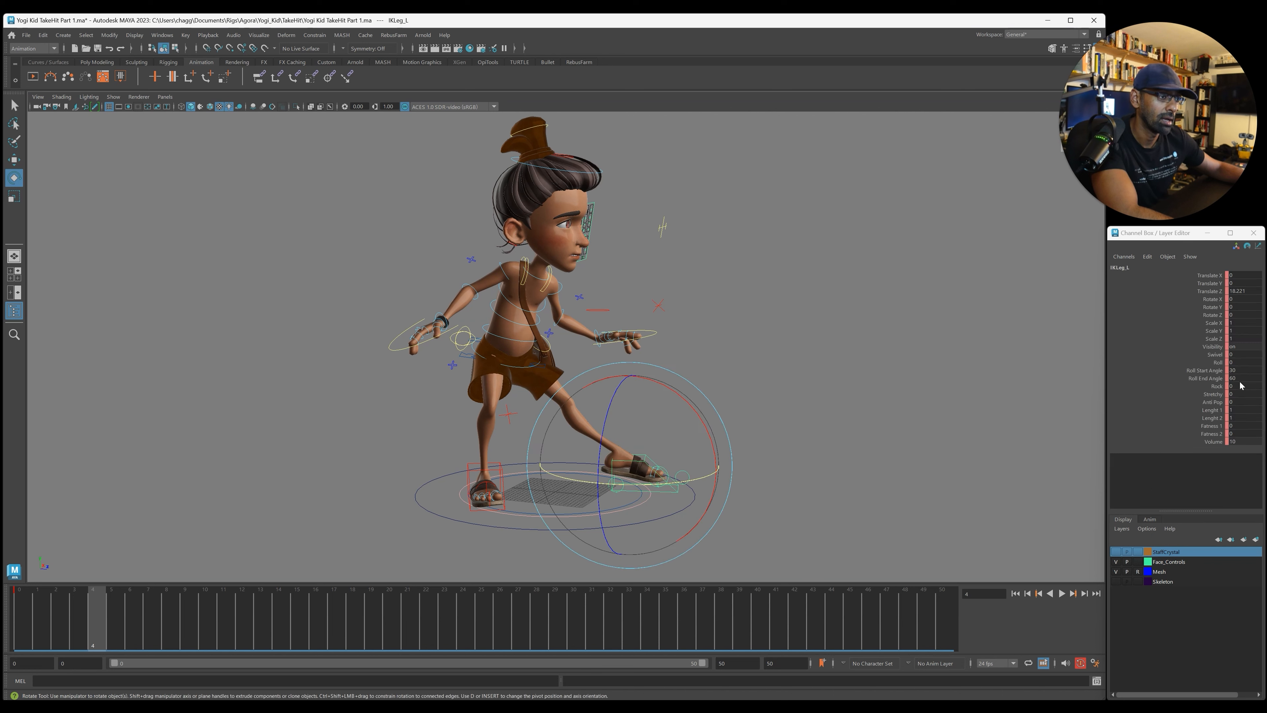
left_click(1212, 393)
middle_click_drag(848, 474, 903, 476)
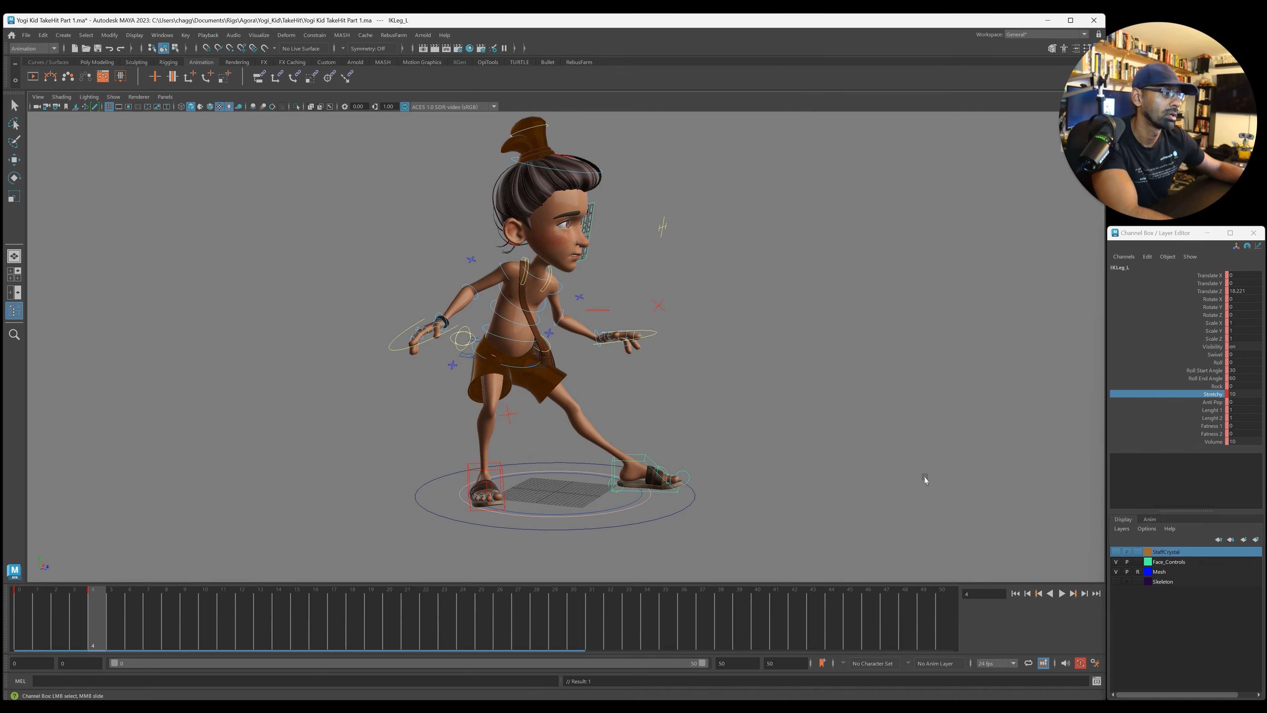
Step: Set the right foot control's Stretchy value to 10 on frame 4
left_click(501, 467)
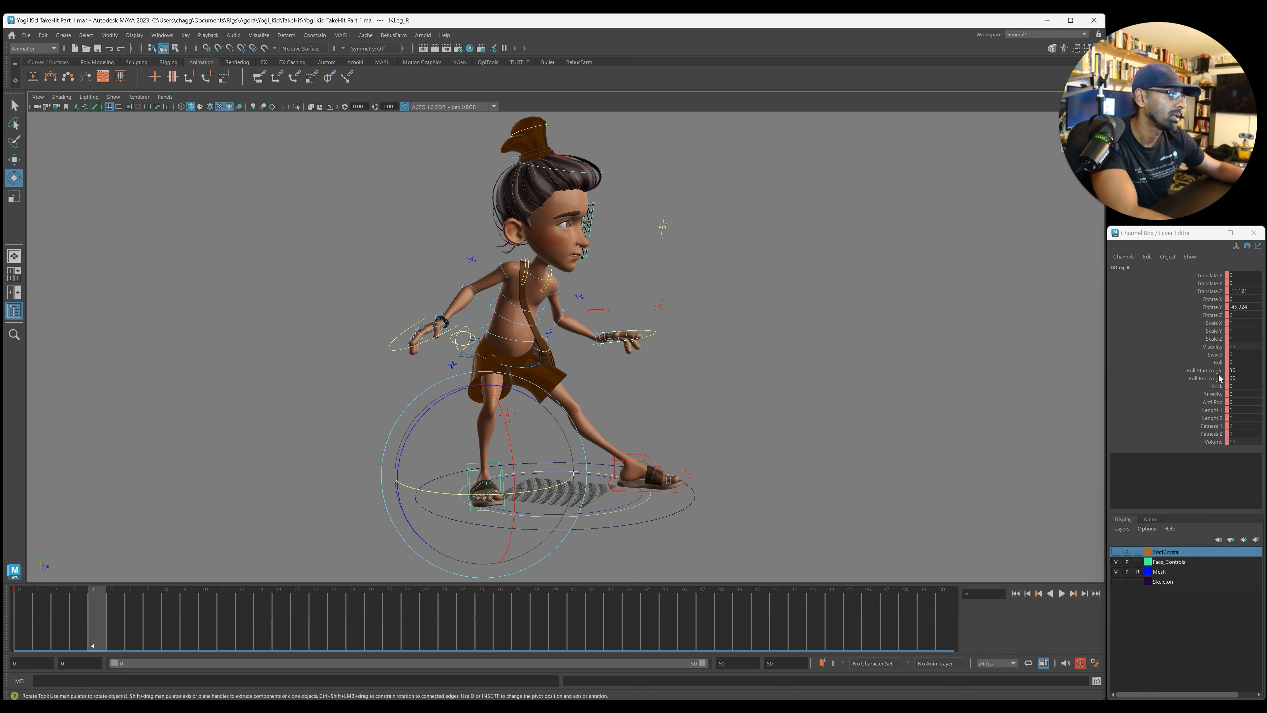
left_click(1215, 397)
middle_click_drag(849, 453, 1022, 445)
mouse_move(726, 469)
left_mouse_down("alt")
mouse_move(812, 465)
mouse_move(718, 467)
left_mouse_up("alt")
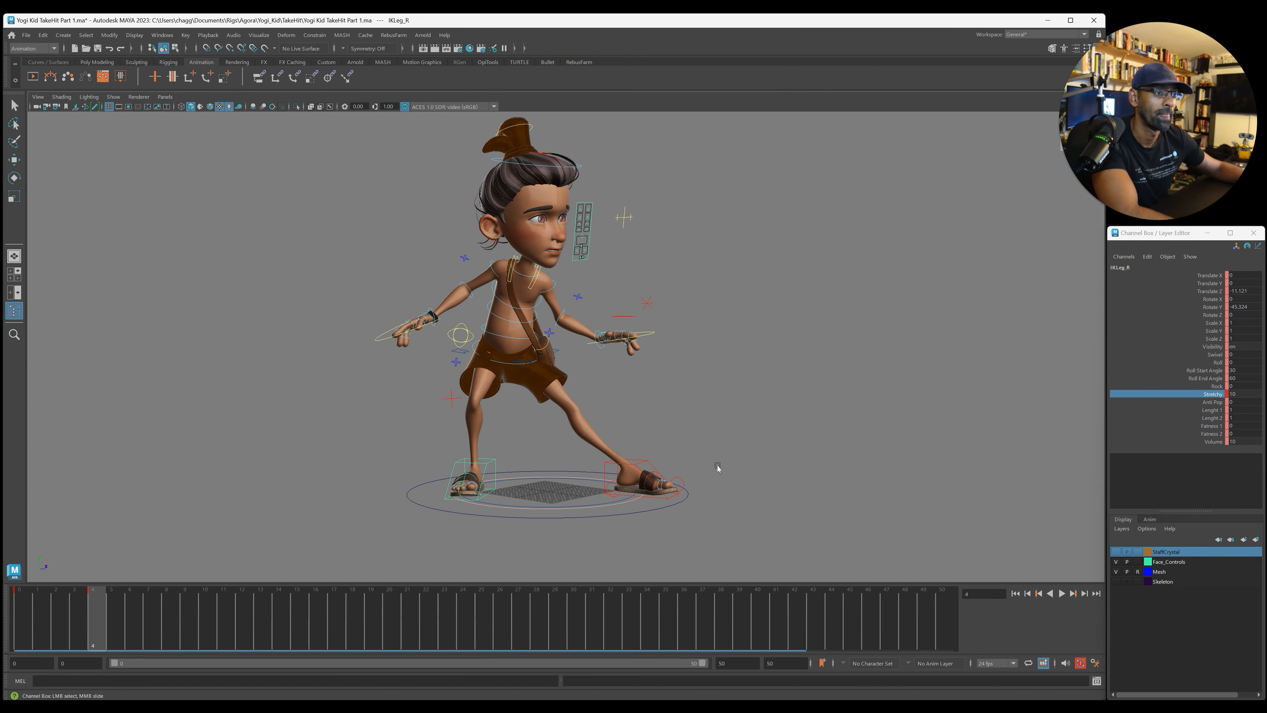
left_click_drag(1265, 167, 626, 152)
right_click_drag(703, 263, 694, 264, "alt")
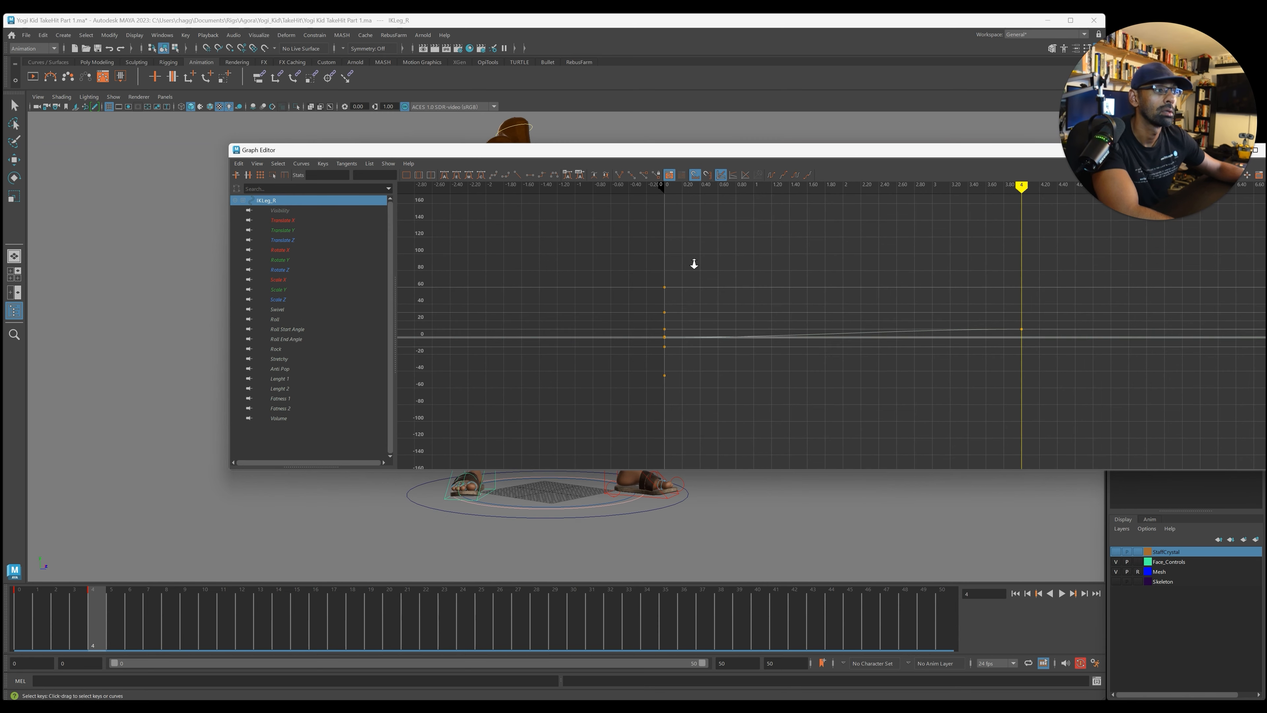
key("Delete")
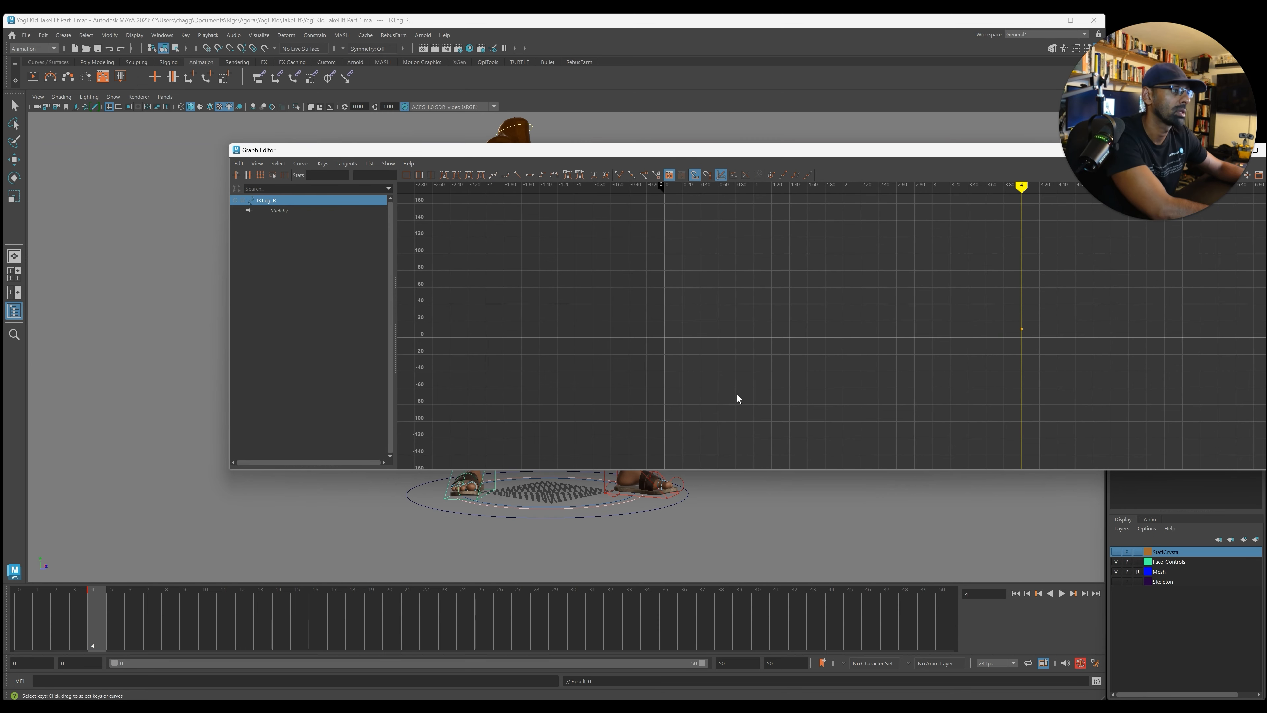
left_click_drag(647, 149, 1266, 155)
key("ctrl+z")
key("ctrl+z")
key("ctrl+z")
Step: Adjust the Stretchy value on the right and left foot controls at frame 0
left_click(21, 614)
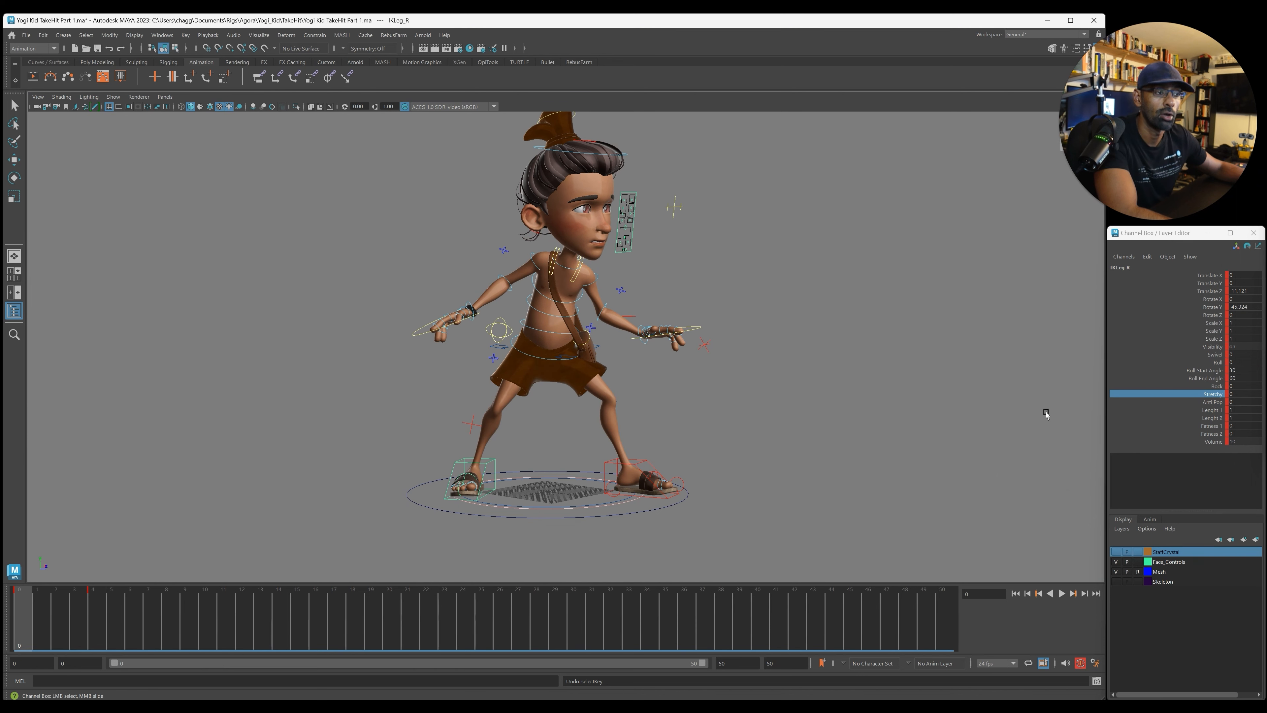
middle_click_drag(882, 428, 745, 488)
left_click(610, 486)
key("e")
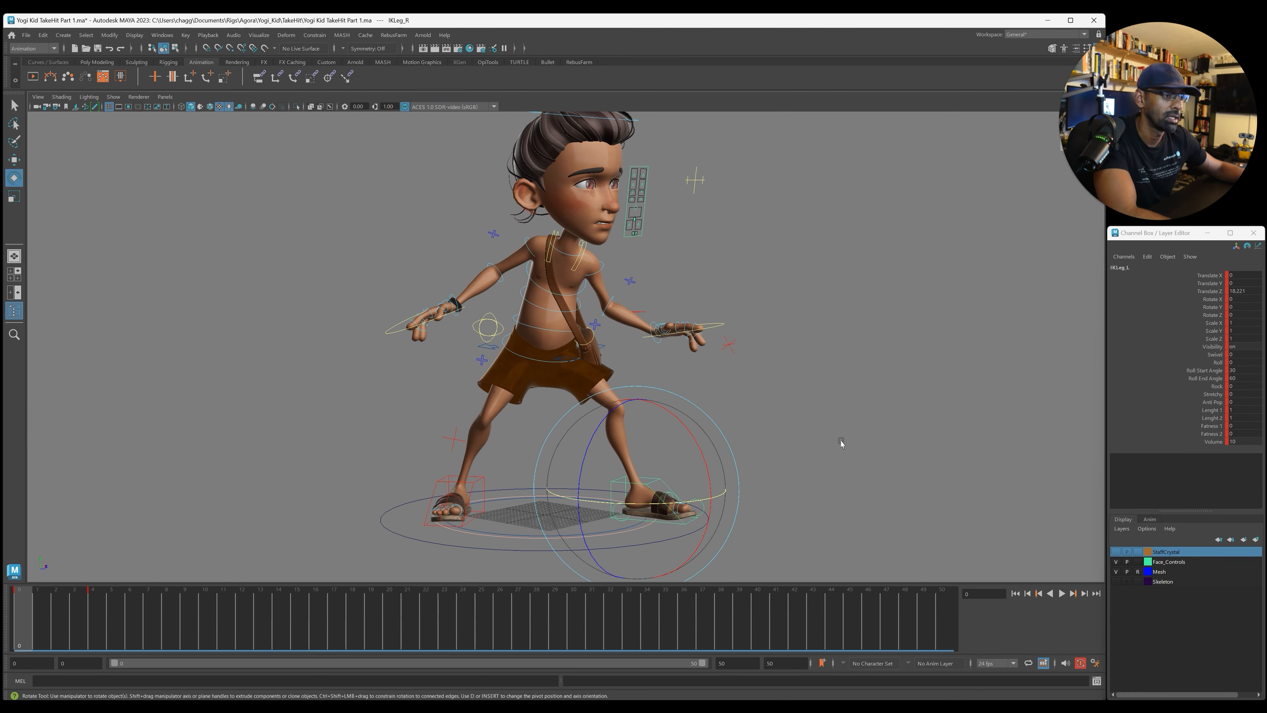
left_click(1213, 394)
right_click_drag(1073, 417, 640, 426, "alt")
Step: On frame 4, tilt the left foot toe-down by about 19.3 degrees and raise it to about Translate Y 2.29
left_click_drag(80, 640, 93, 622)
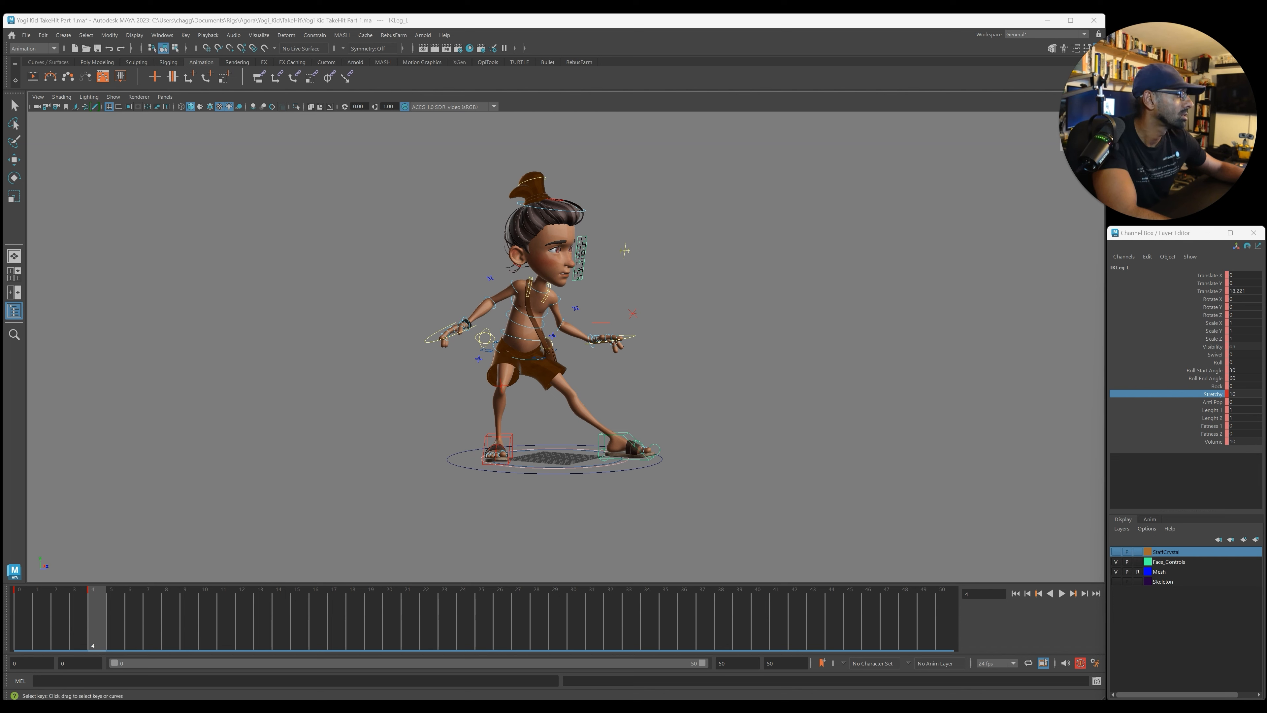
scroll(480, 408, "up", 2)
left_click_drag(481, 408, 503, 408, "alt")
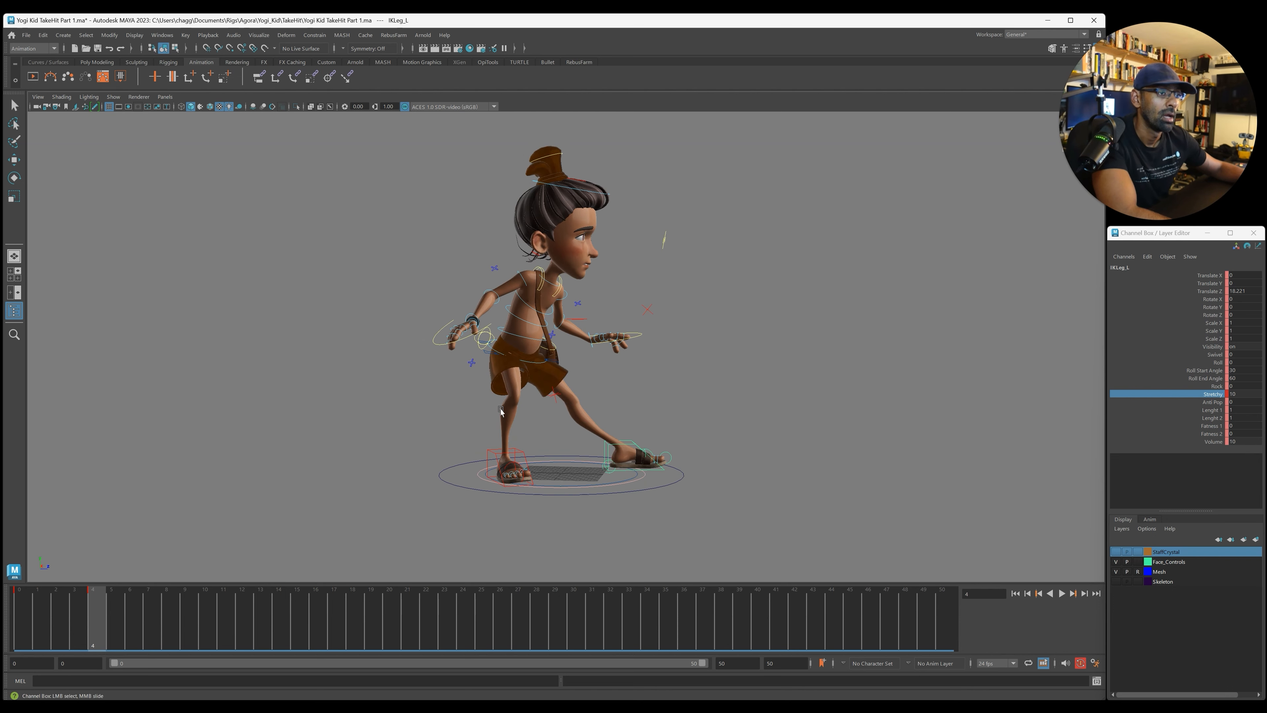
scroll(510, 402, "up", 1)
left_click(517, 342)
key("e")
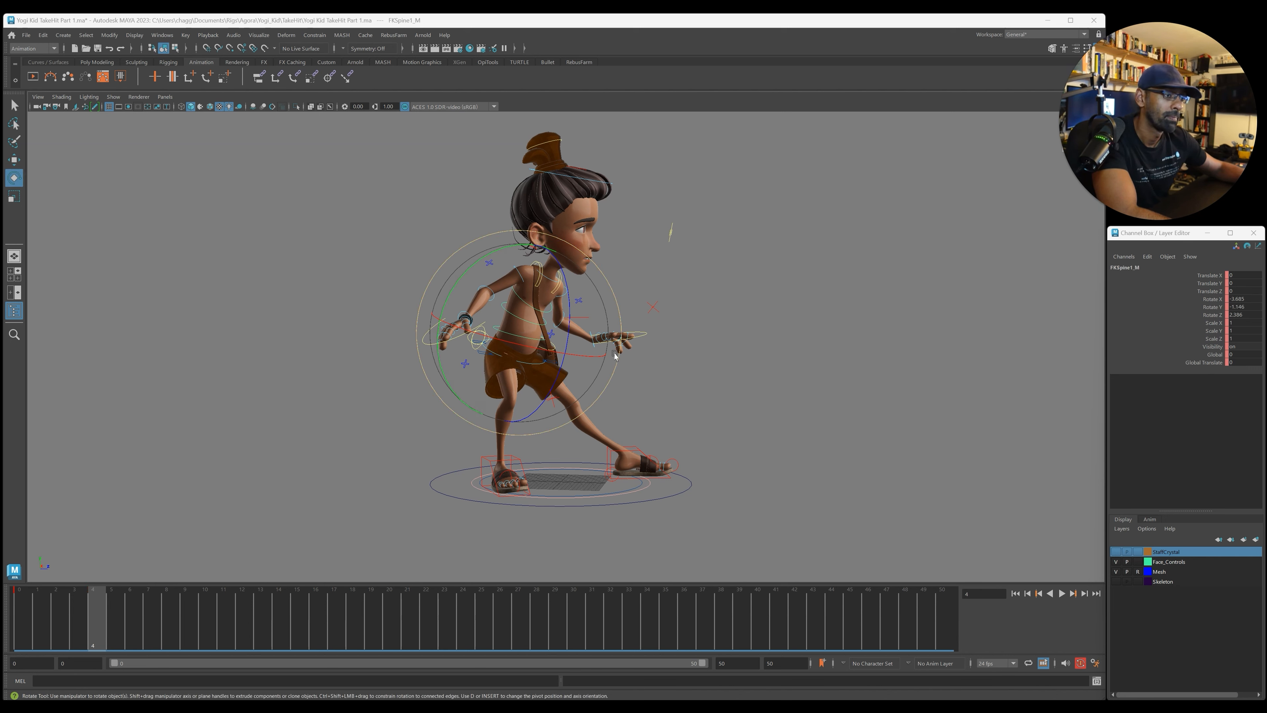
left_click(632, 452)
left_click_drag(656, 404, 622, 388)
key("w")
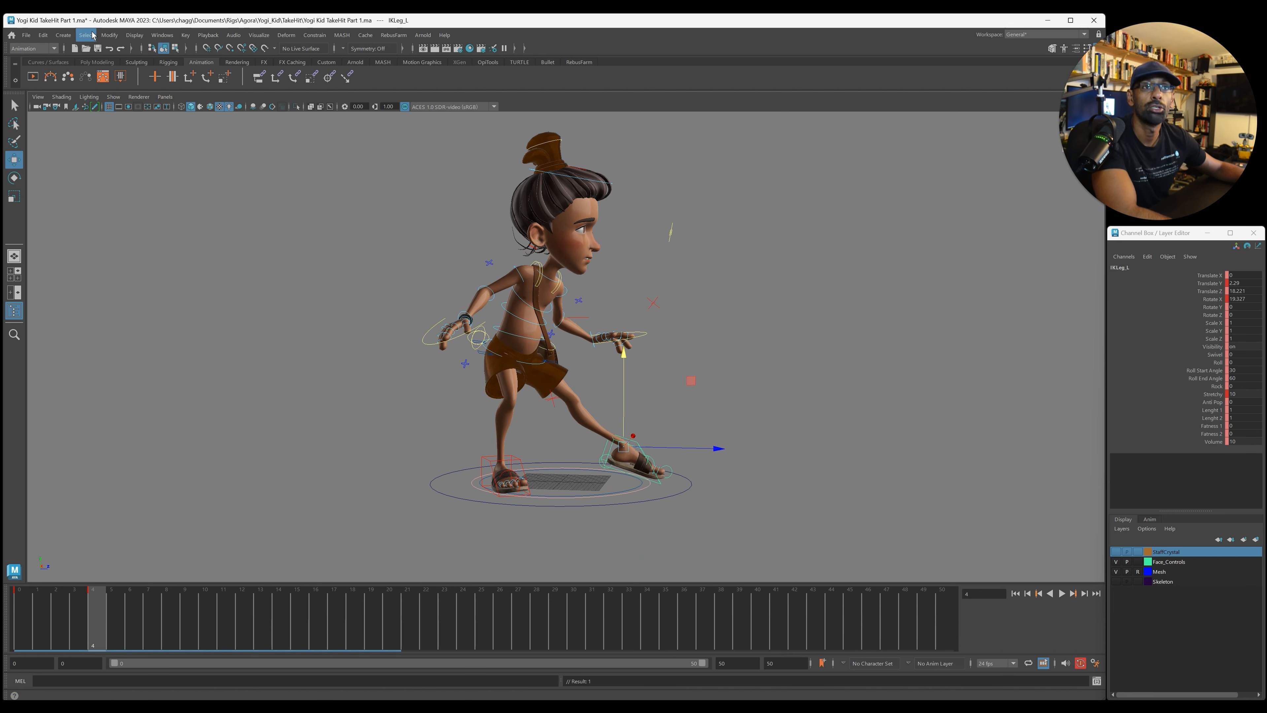
Step: Create a polygon plane and scale it uniformly to about 214 as a ground floor under the character
left_click(62, 35)
mouse_move(120, 73)
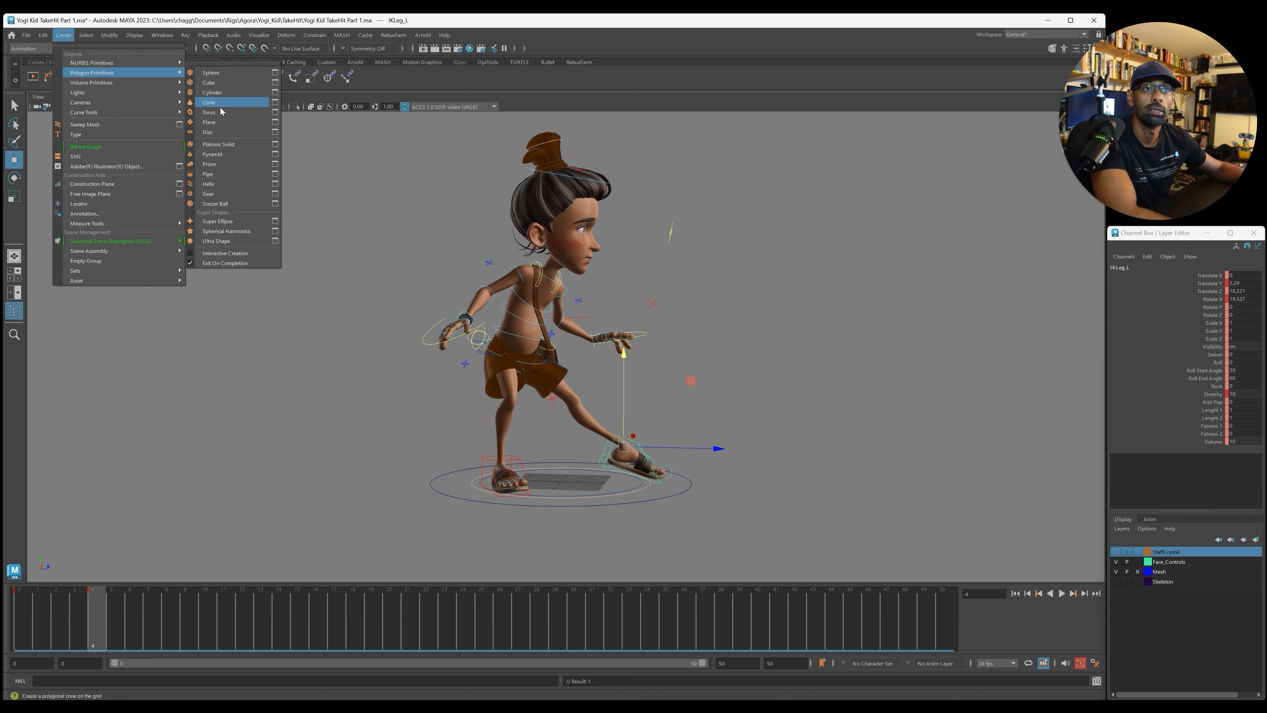
left_click(209, 122)
key("r")
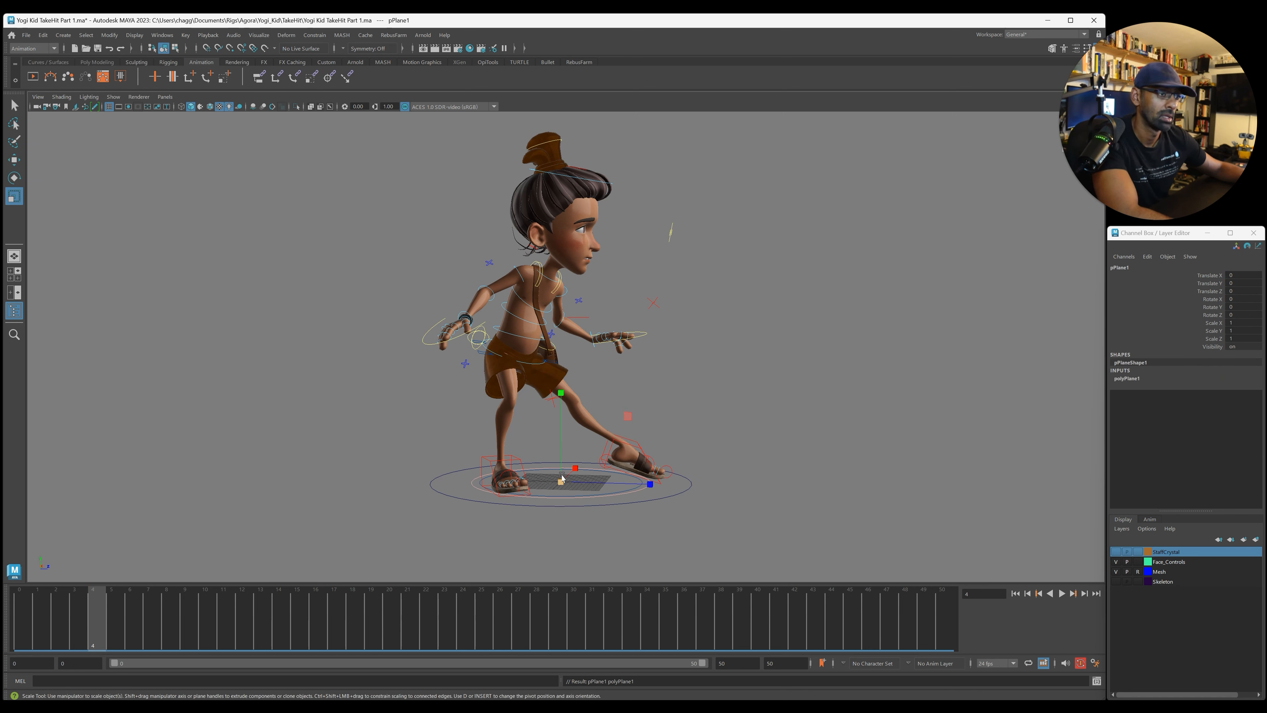
left_click_drag(559, 483, 764, 399)
left_click_drag(555, 483, 719, 393)
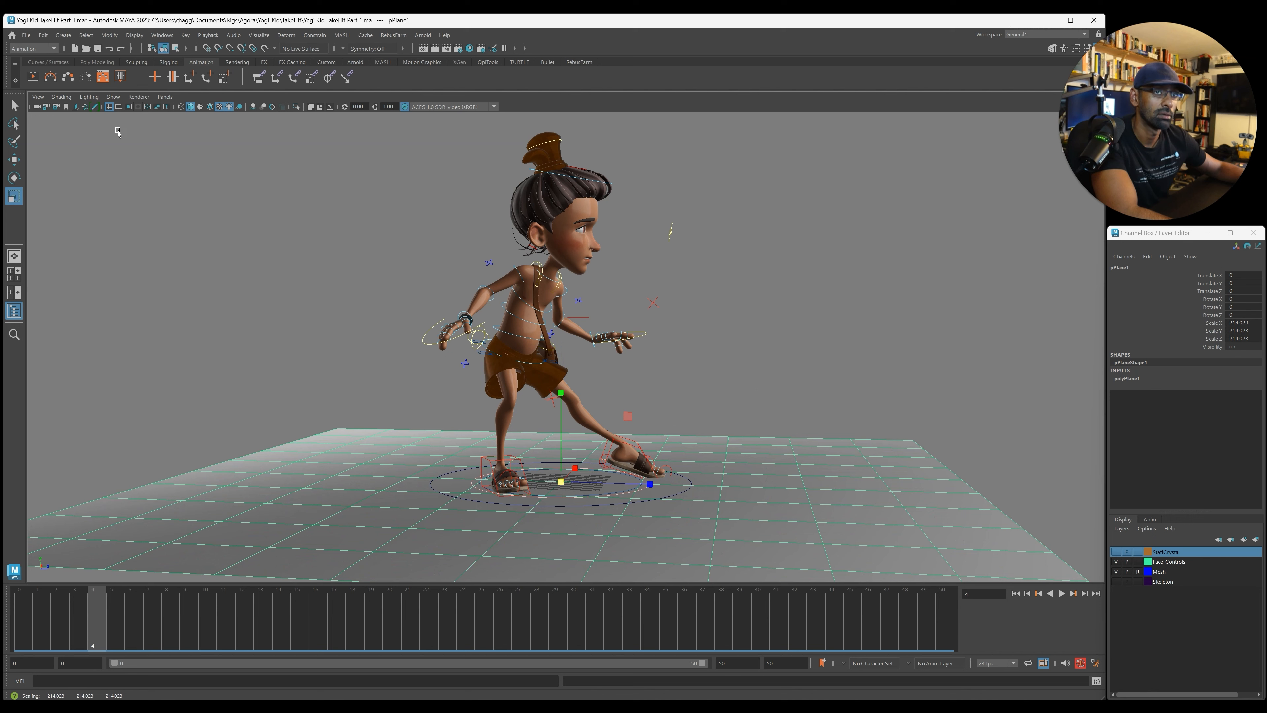
Step: Hide the viewport grid and add the floor plane to the Mesh display layer
left_click(123, 96)
left_click(161, 485)
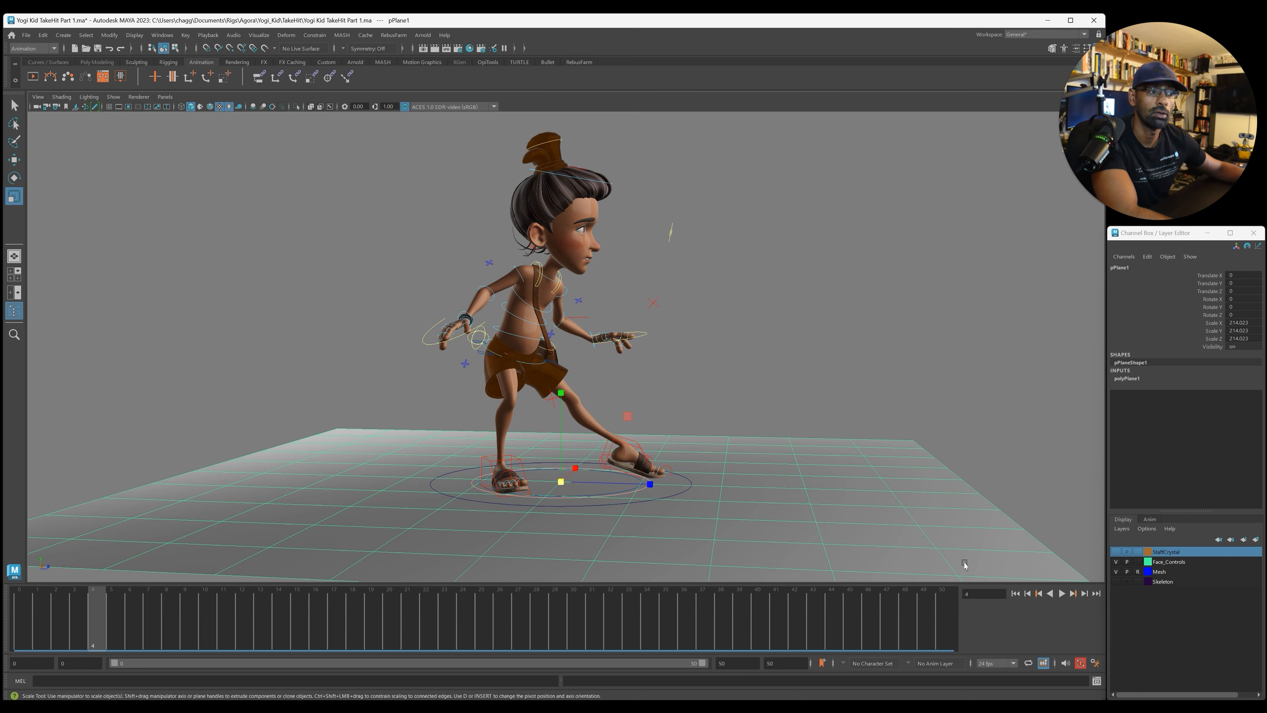
right_click(1175, 573)
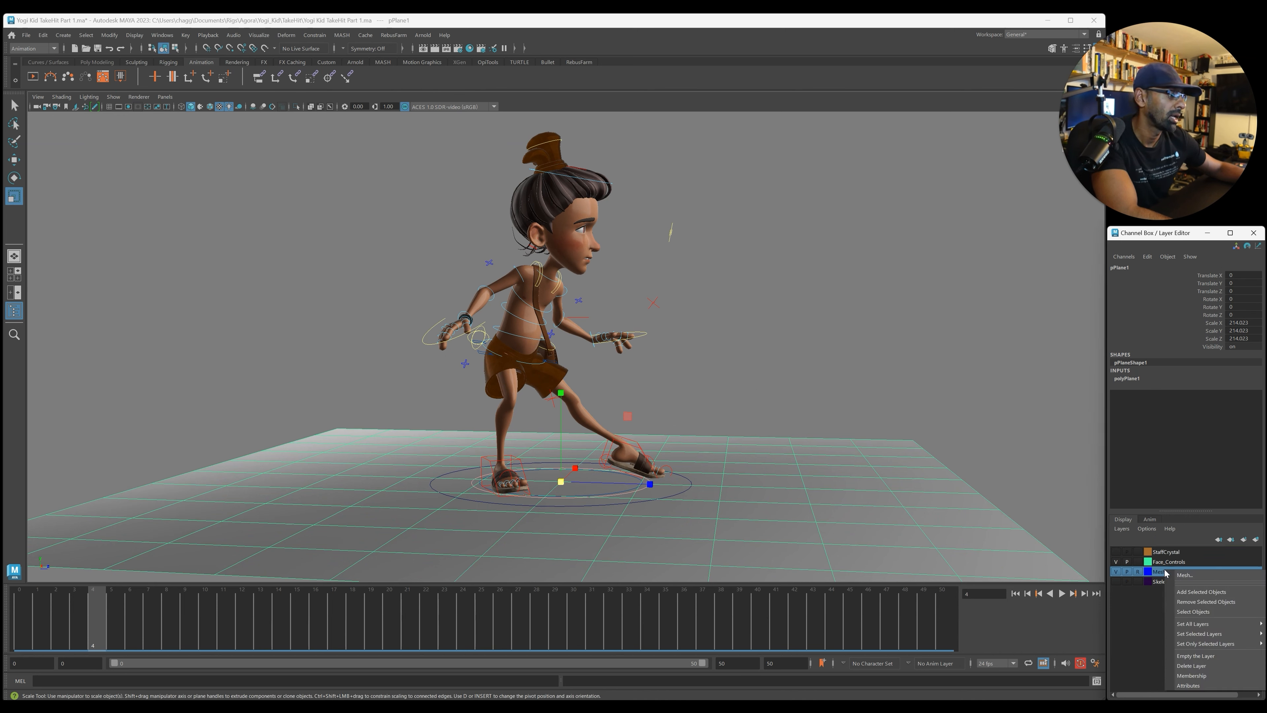
left_click(1176, 592)
left_click(852, 367)
left_click_drag(725, 430, 802, 533)
Step: Raise the left foot control to about Translate Y 3.6 and pull it back to about Translate Z 14.2
left_click(611, 441)
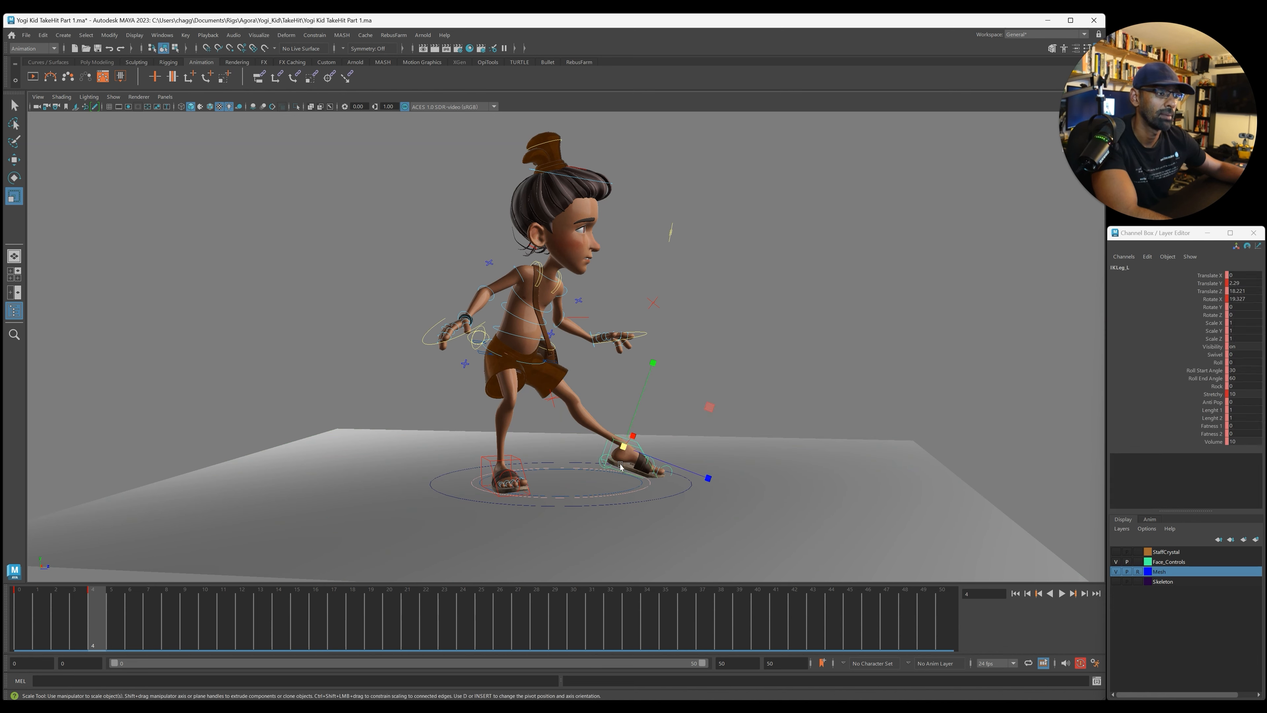
key("w")
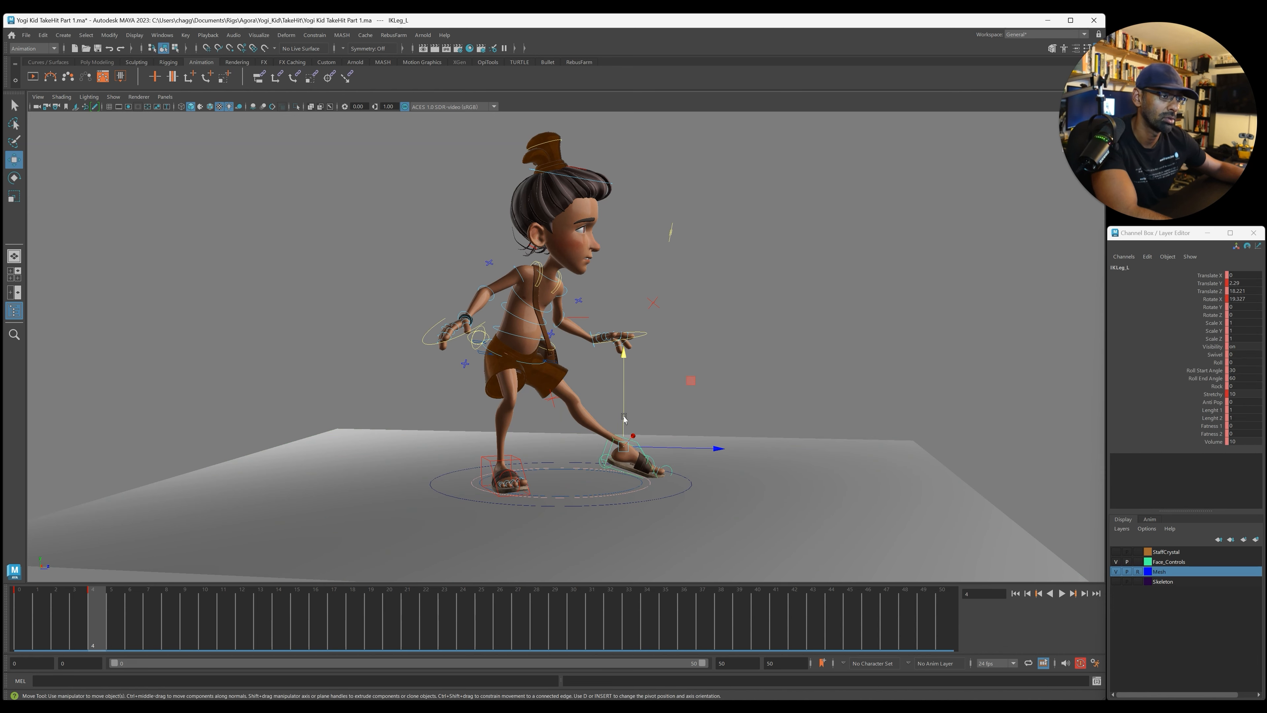
left_click_drag(623, 418, 623, 406)
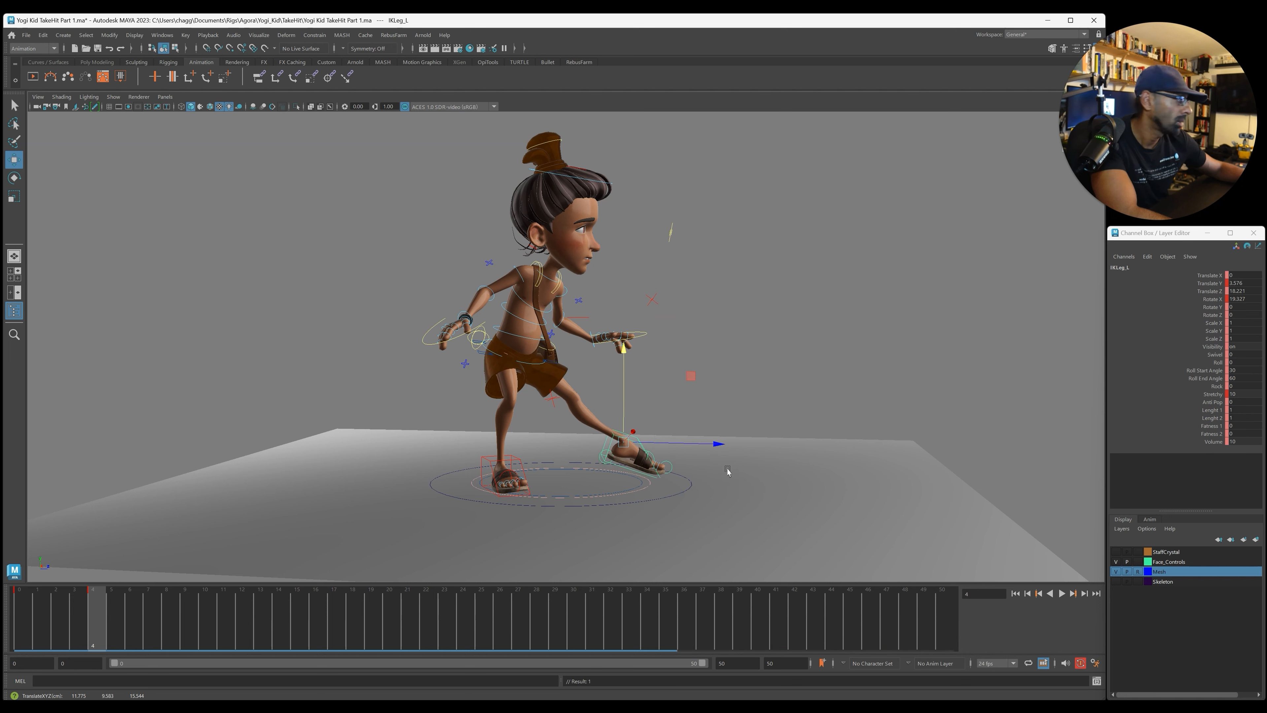
left_click_drag(716, 445, 701, 446)
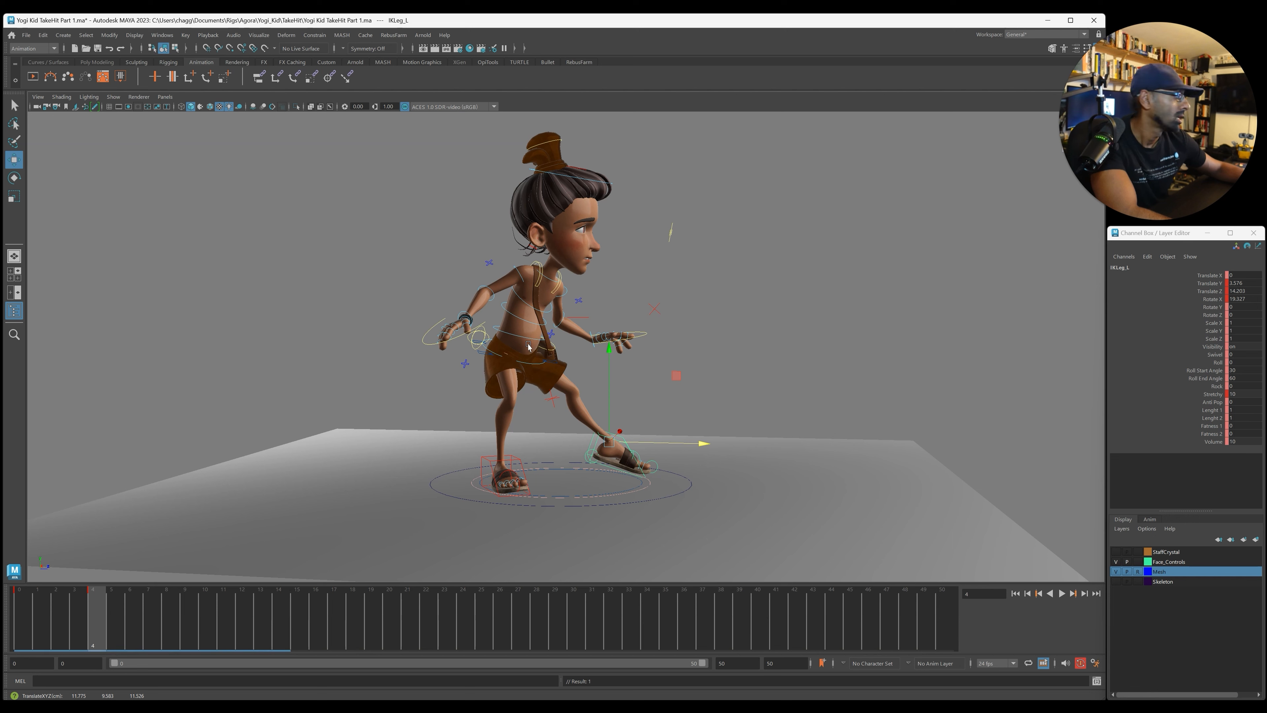
Step: Rotate the lower spine so the torso bends forward on frame 4
left_click(556, 365)
left_click_drag(608, 352, 603, 352)
left_click(566, 308)
key("e")
left_click_drag(566, 308, 563, 322)
left_click(715, 320)
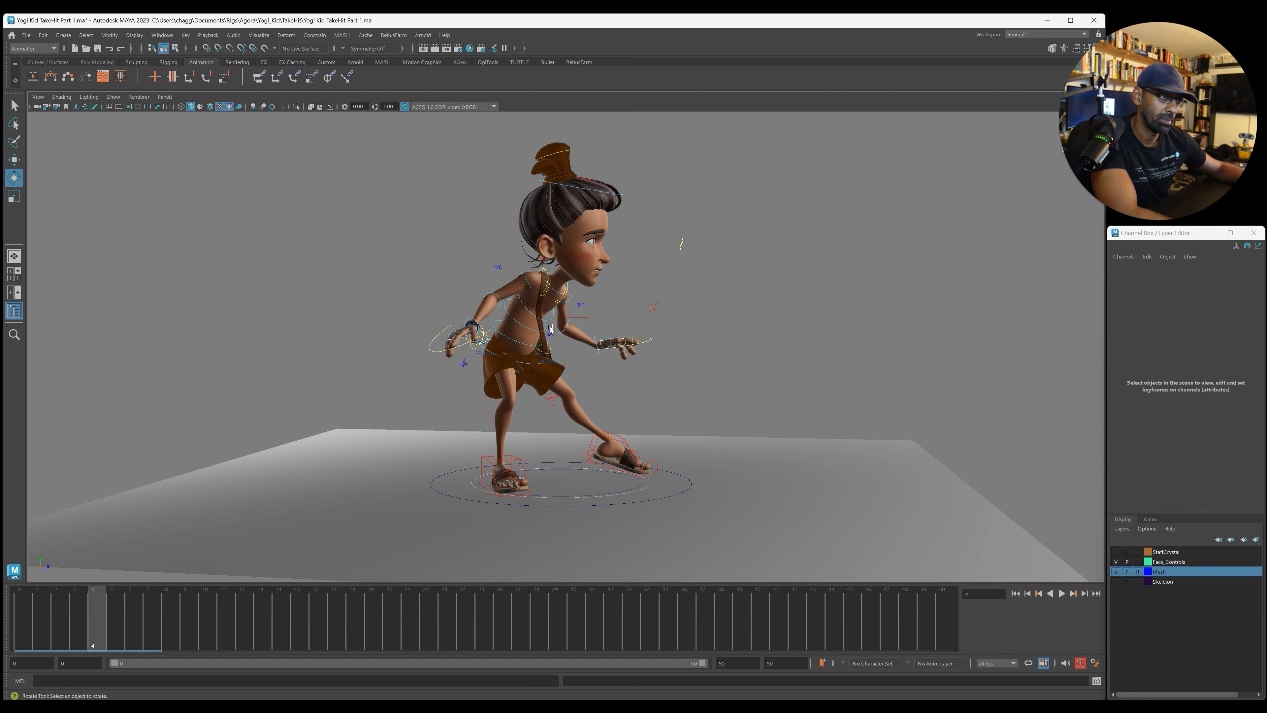
Step: Bend the upper body further forward by rotating FKSpine2_M to about Rotate Z 23.6 and FKChest_M to about 21.5
left_click(537, 333)
left_click_drag(585, 315, 574, 326)
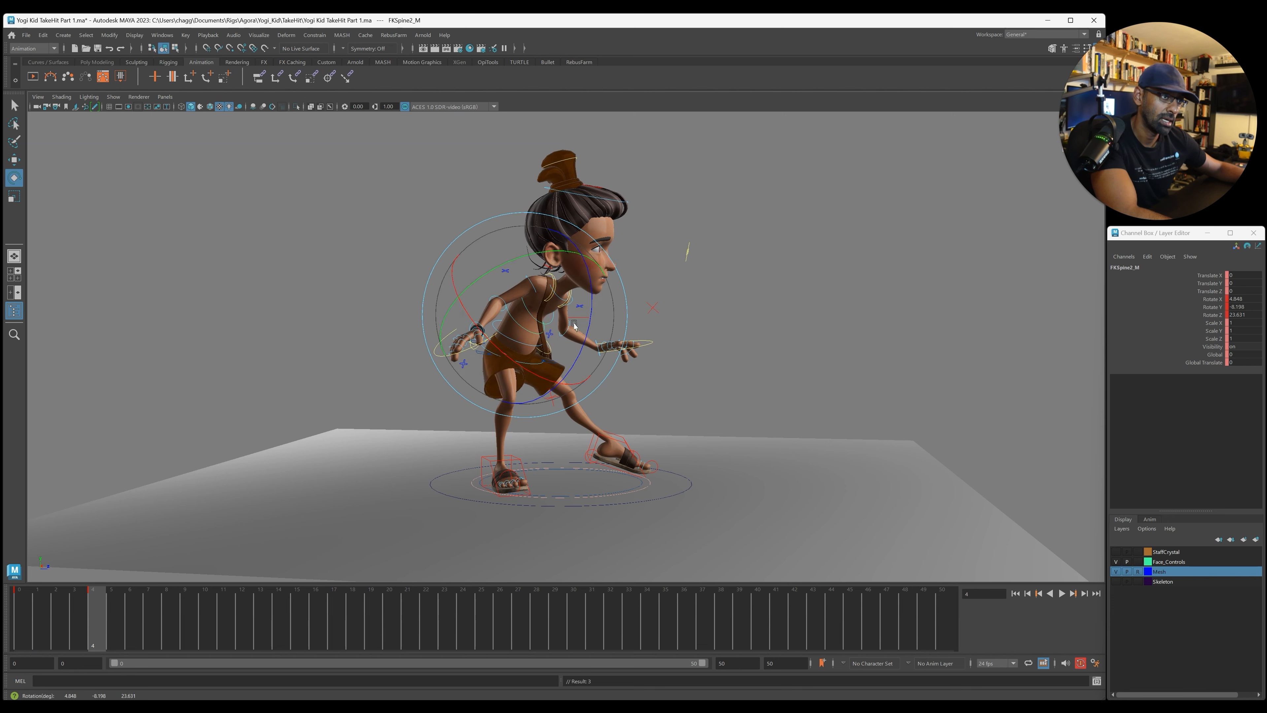
left_click(533, 329)
left_click(537, 325)
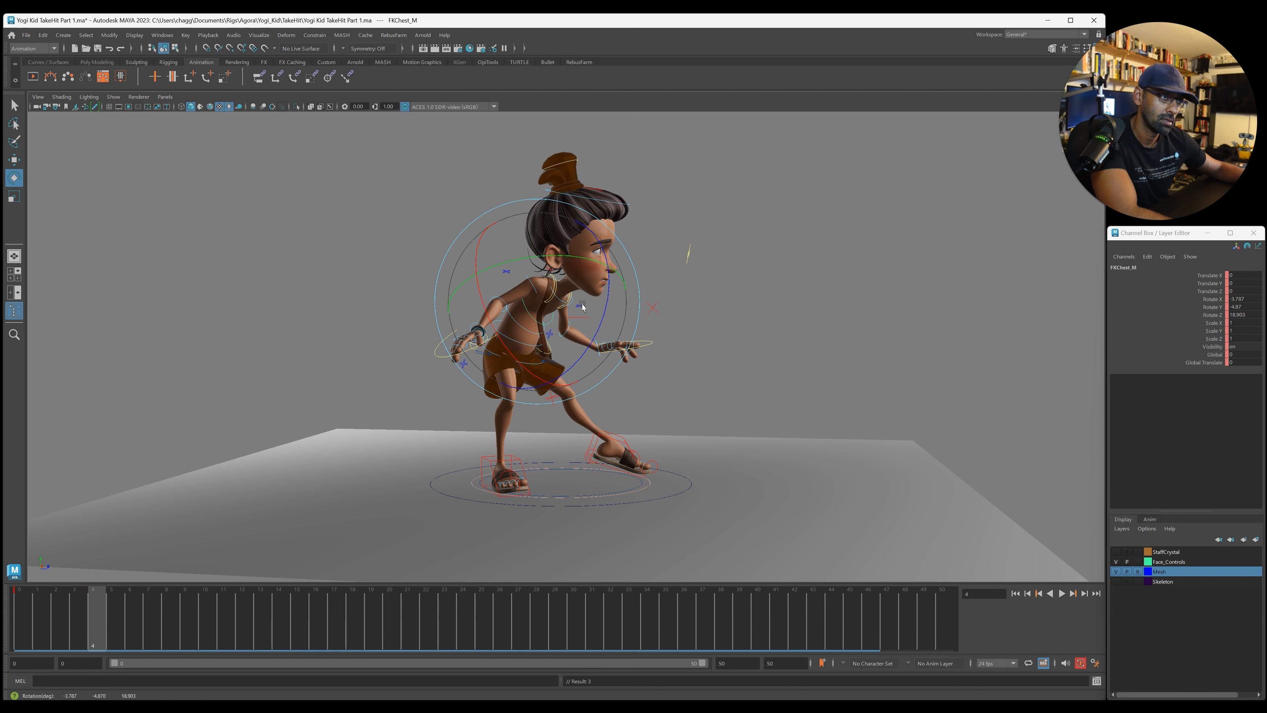
left_click_drag(536, 324, 506, 303, "alt")
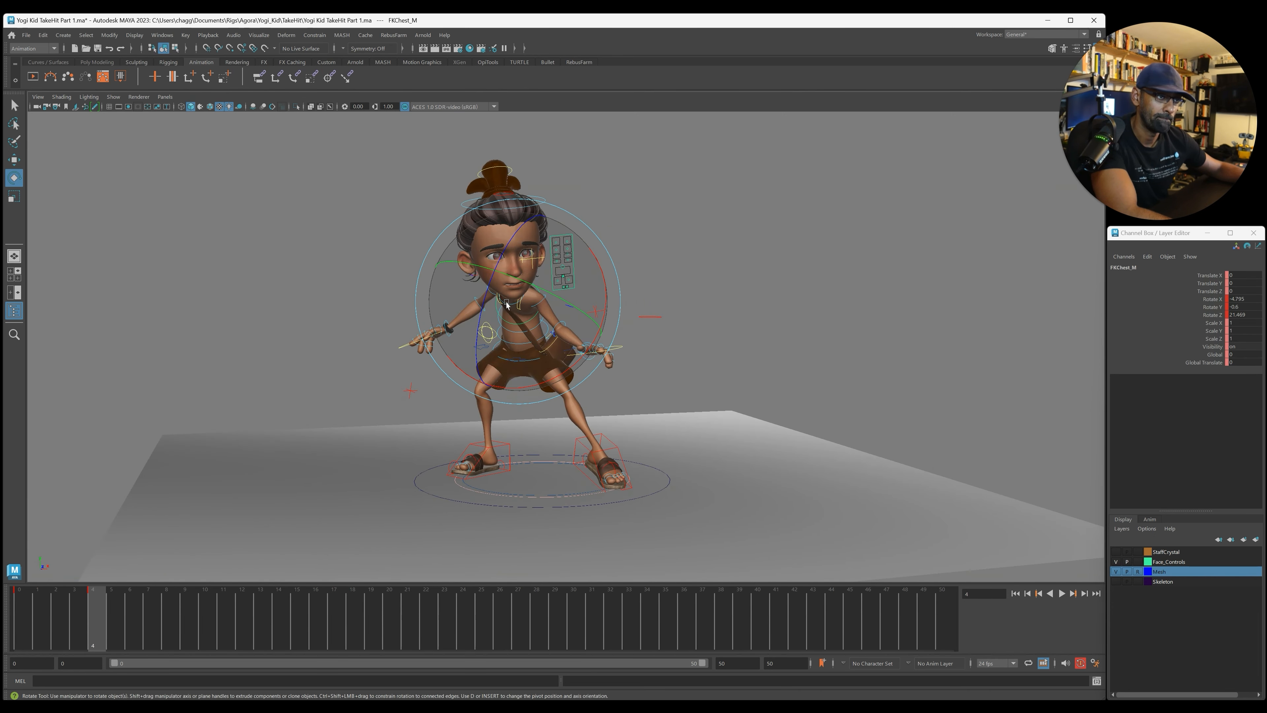
Step: Rotate the head control down and sideways to about Rotate X -11.8, Y 11.5 and Z 71.6 on frame 4
left_click(707, 209)
left_click(544, 205)
left_click_drag(532, 259, 474, 291)
left_click(473, 292)
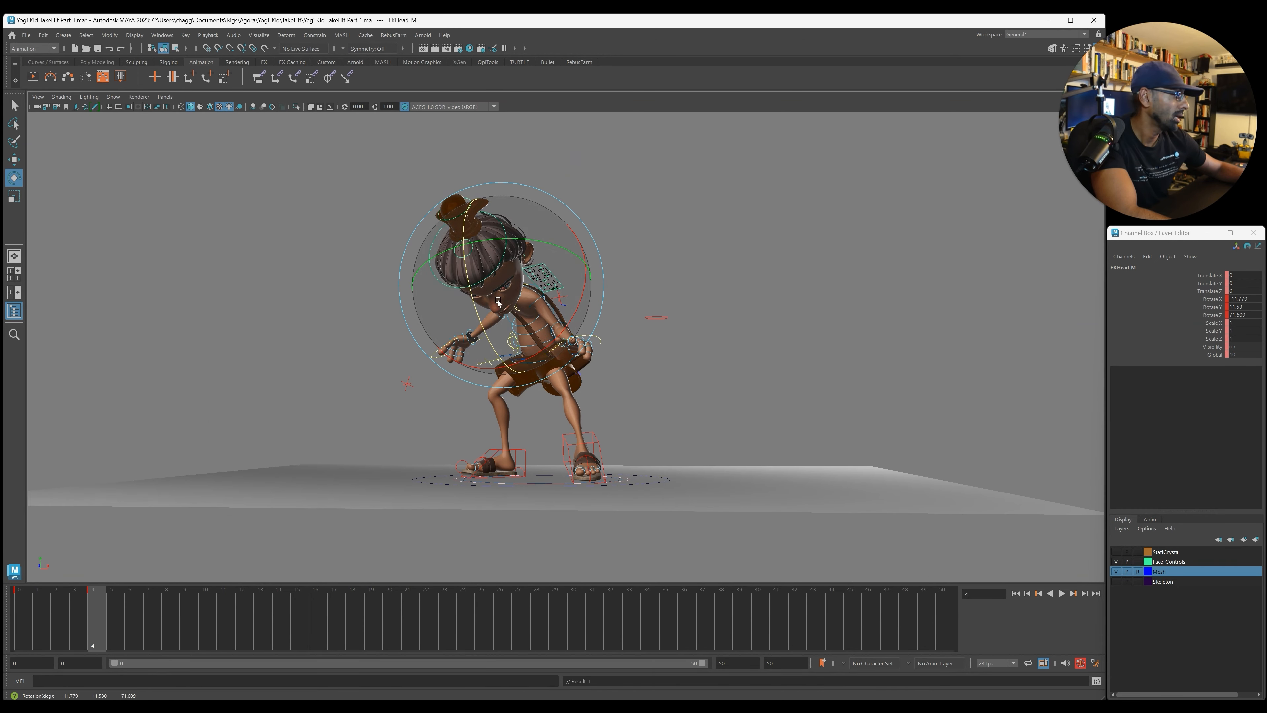
left_click(629, 285)
right_click_drag(630, 286, 778, 294, "alt")
left_click_drag(778, 294, 648, 320, "alt")
left_click_drag(642, 230, 566, 204, "alt")
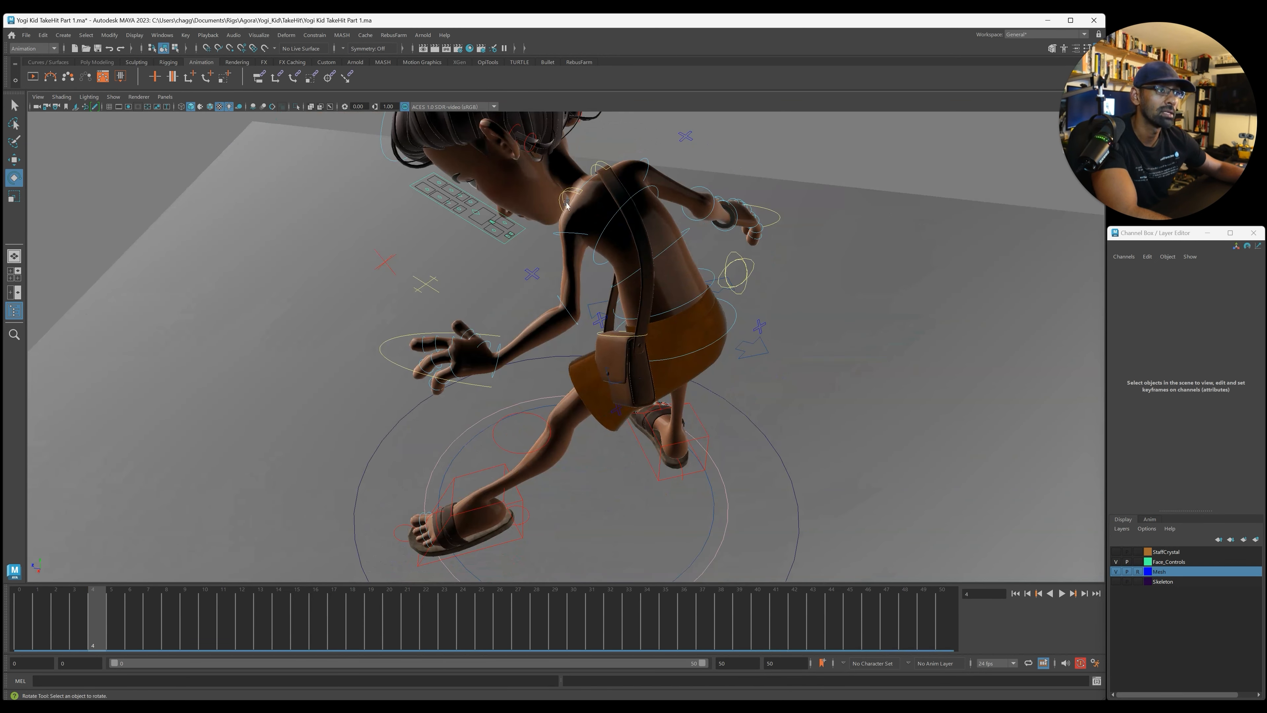
Step: Rotate the left scapula control FKScapula_L to about Rotate Y -25.8 and Rotate Z -17 on frame 4
left_click(565, 193)
left_click_drag(553, 270, 560, 265)
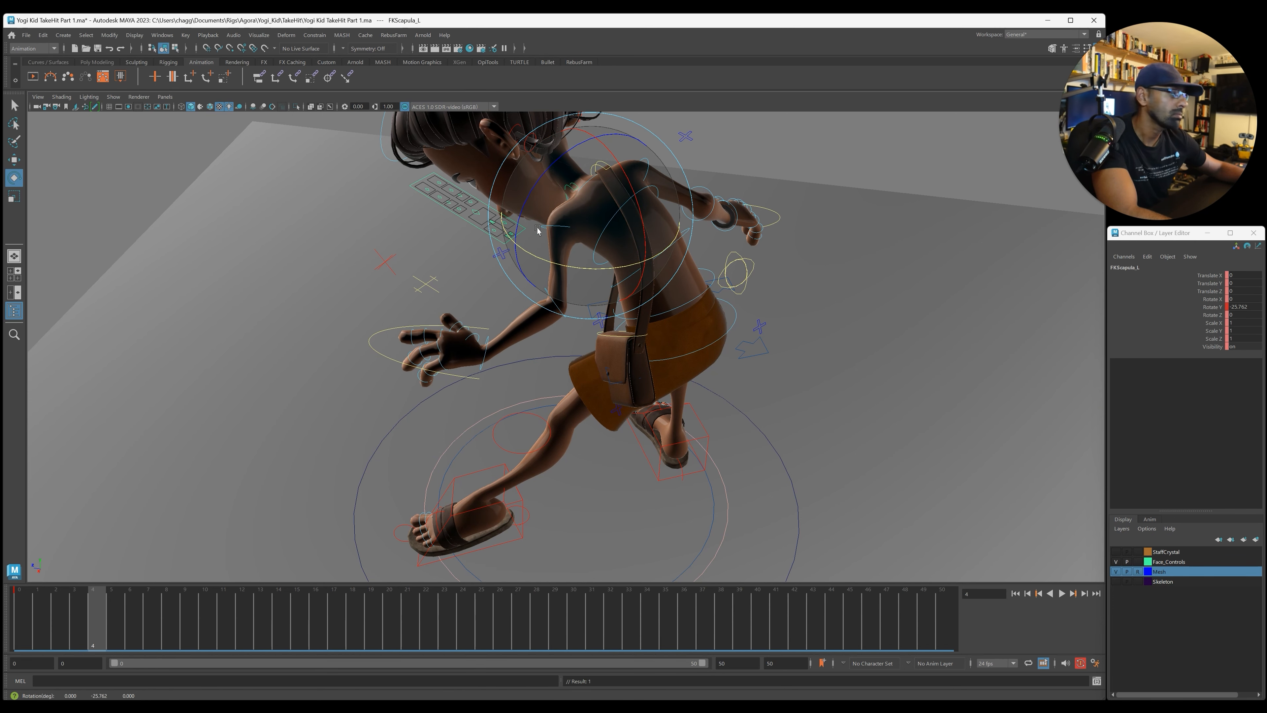
left_click_drag(531, 216, 534, 194)
left_click(646, 196)
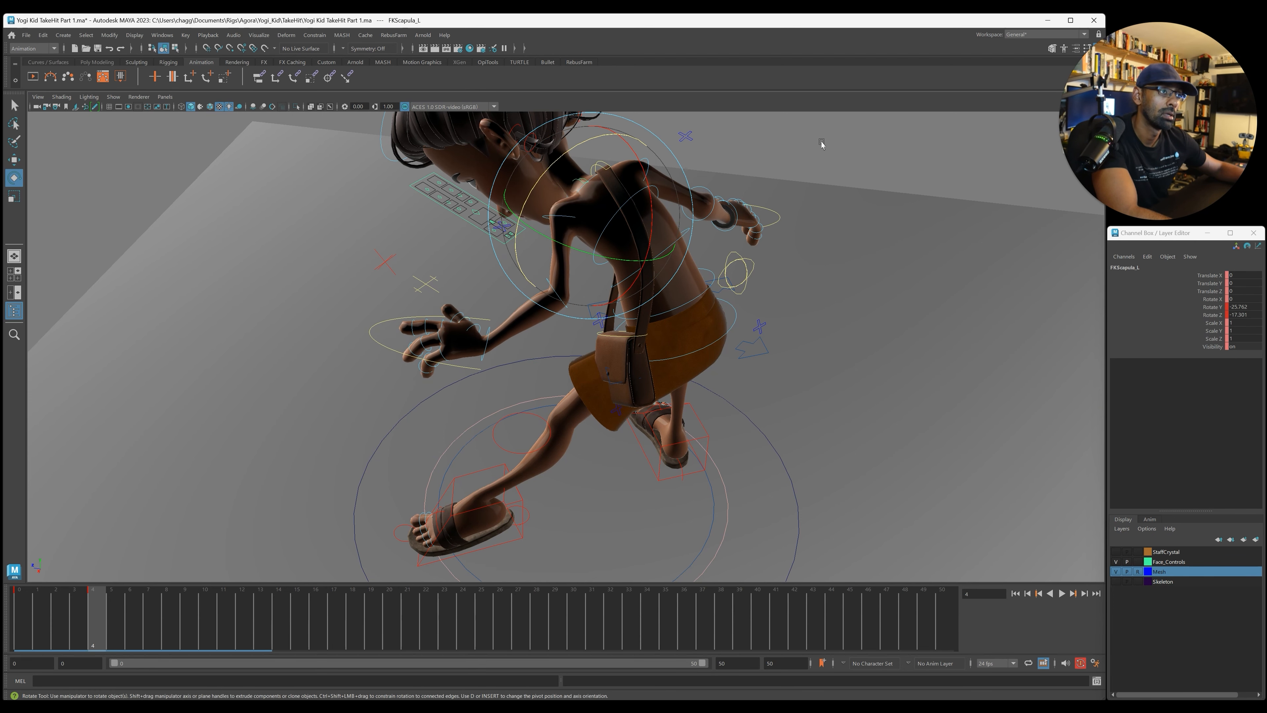
Step: Swing the right arm forward and down, and rotate FKElbow_R to about Rotate Z 7.2
left_click_drag(600, 166, 487, 361, "alt")
left_click(444, 158)
left_click(414, 199)
left_click(465, 177)
left_click(806, 294)
left_click(477, 294)
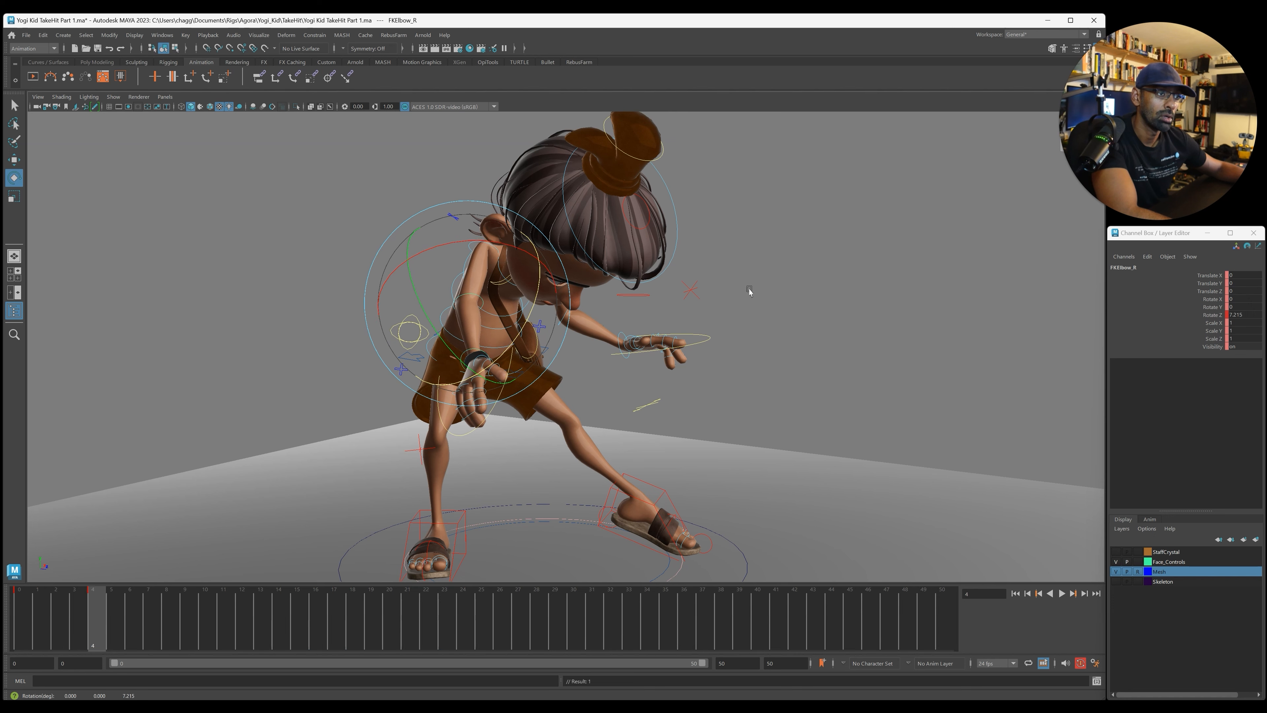
left_click(749, 291)
Step: Rotate the right wrist so the back of the hand turns toward the front
left_click(462, 364)
left_click_drag(441, 399, 494, 412)
left_click_drag(462, 300, 537, 368)
left_click(811, 381)
Step: Spread the right hand's fingers to about 2.7 and increase the Thumb Curl on the Fingers_R control
left_click(518, 438)
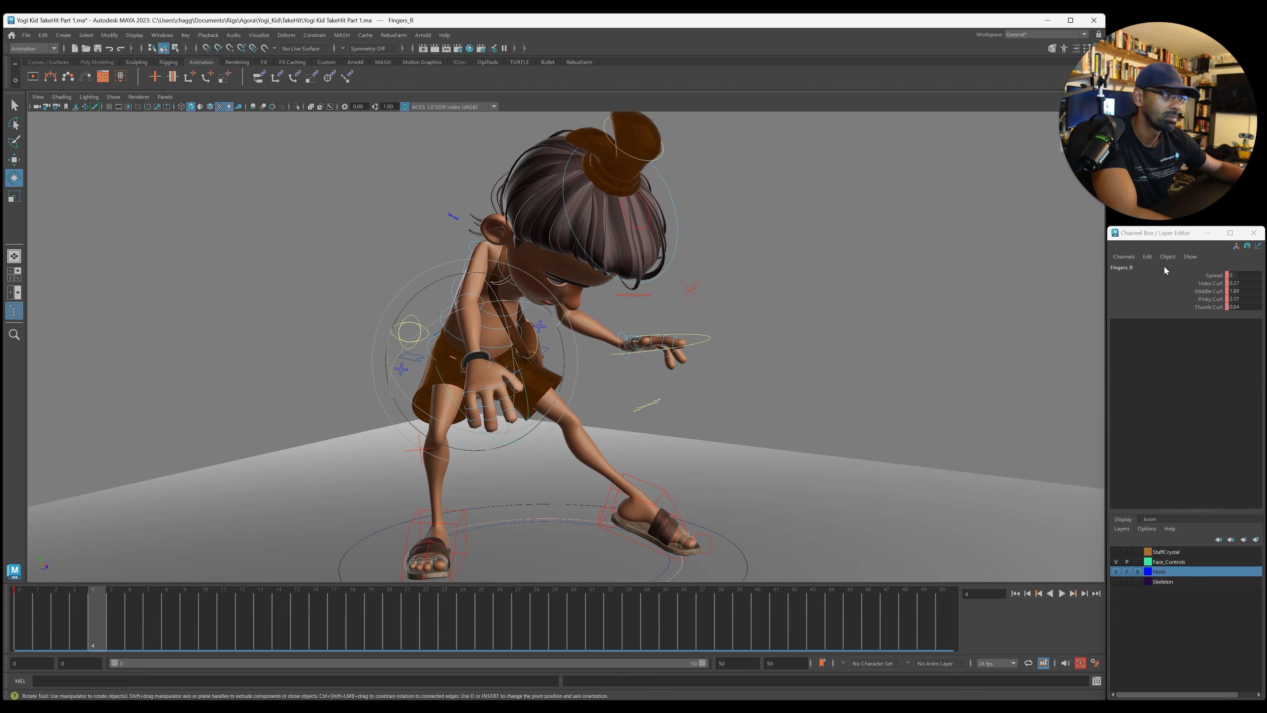
left_click(1189, 276)
middle_click_drag(747, 358, 813, 356)
scroll(813, 356, "up", 3)
middle_click_drag(470, 400, 609, 400)
scroll(597, 400, "up", 2)
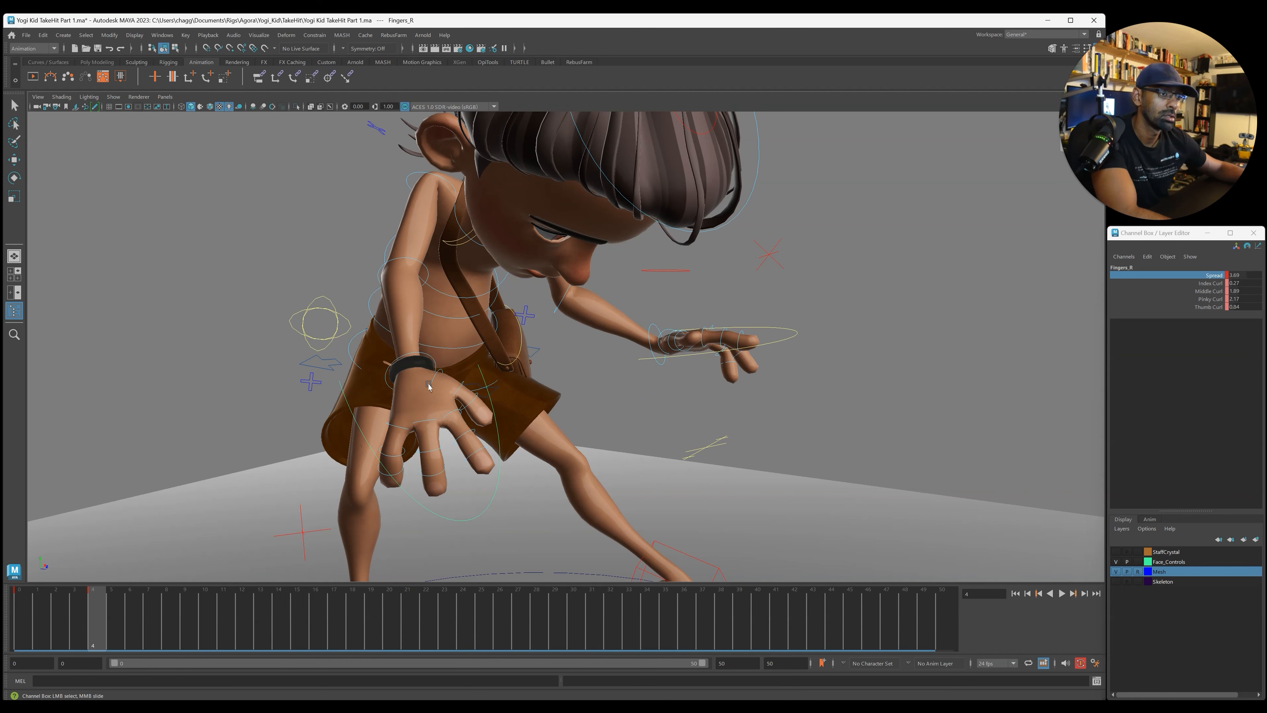
left_click(1209, 306)
middle_click_drag(793, 412, 815, 411)
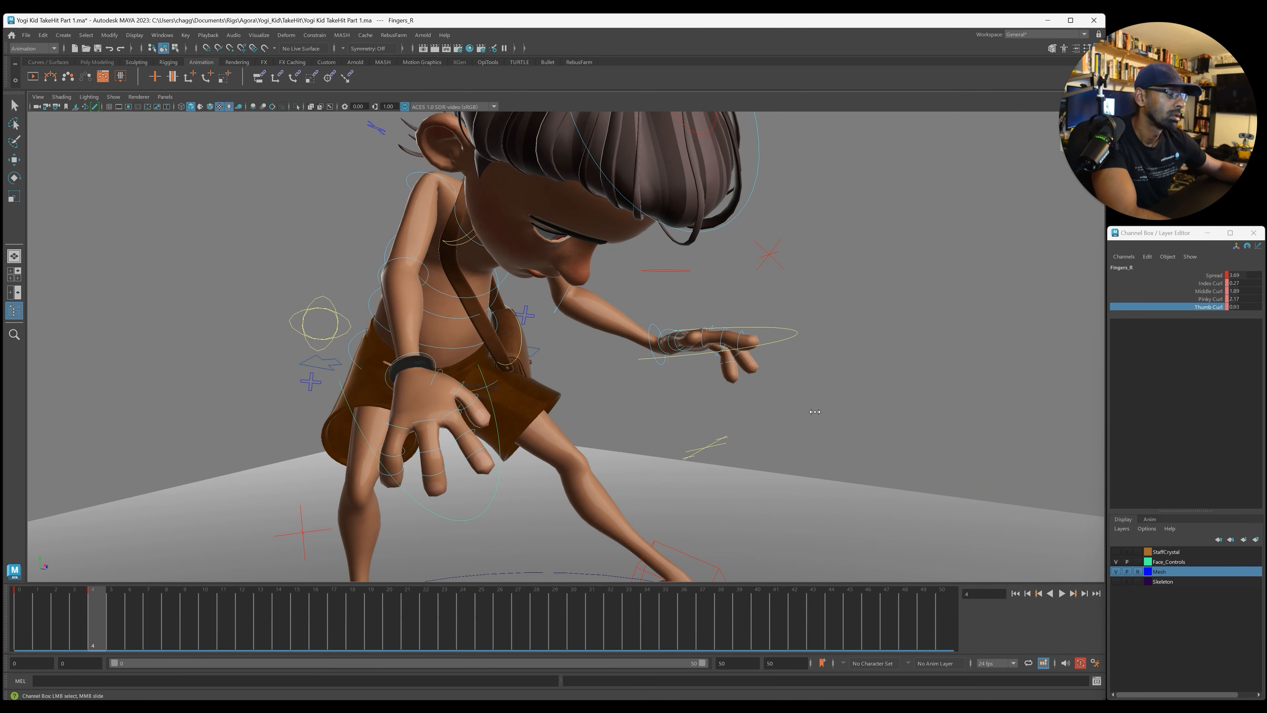
Step: Rotate the right thumb's base control FKThumbFinger1_R around Z to adjust the thumb
left_click(437, 377)
key("e")
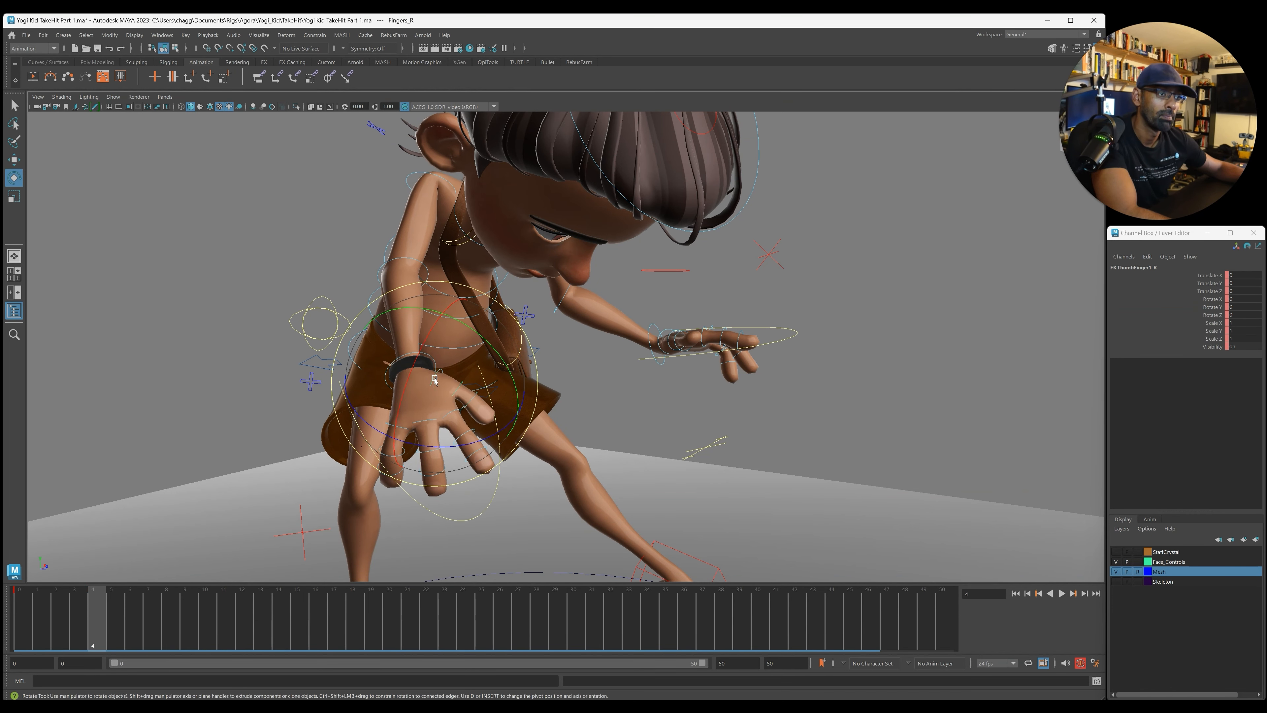
left_click_drag(455, 446, 485, 437)
scroll(519, 409, "down", 3)
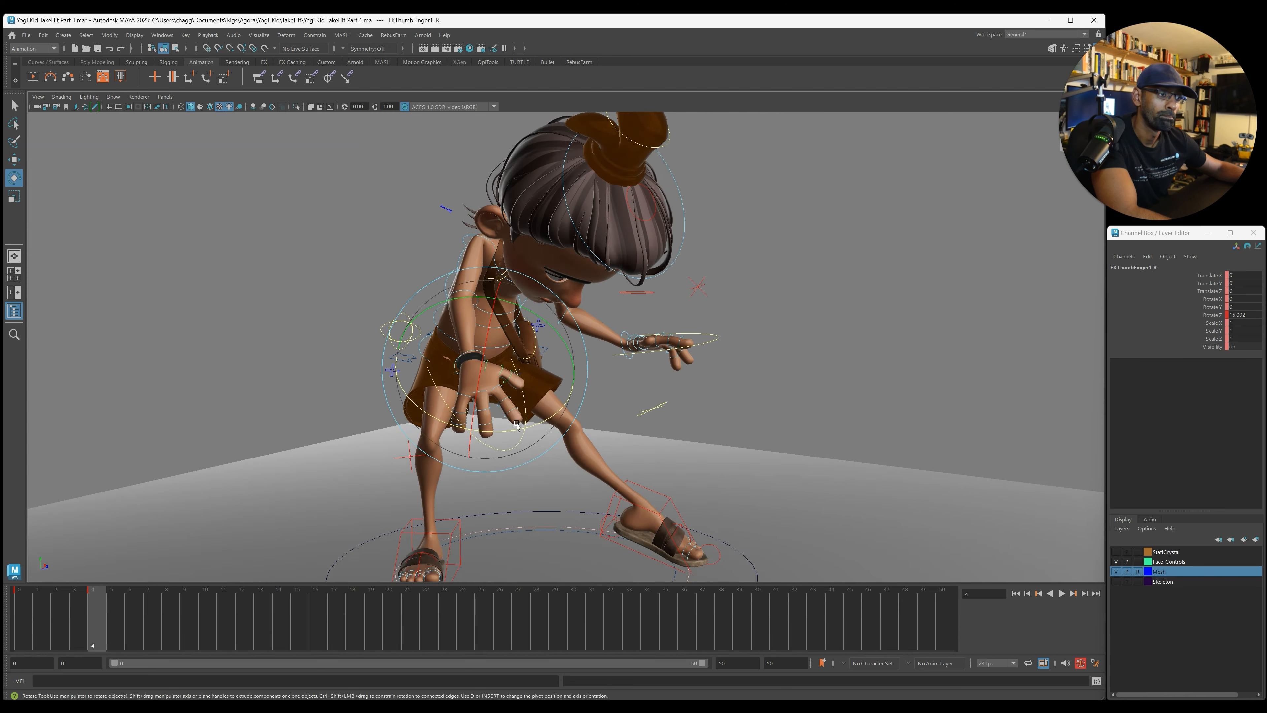
Step: Rotate the left wrist so the hand bends downward on frame 4
left_click_drag(540, 397, 497, 424, "alt")
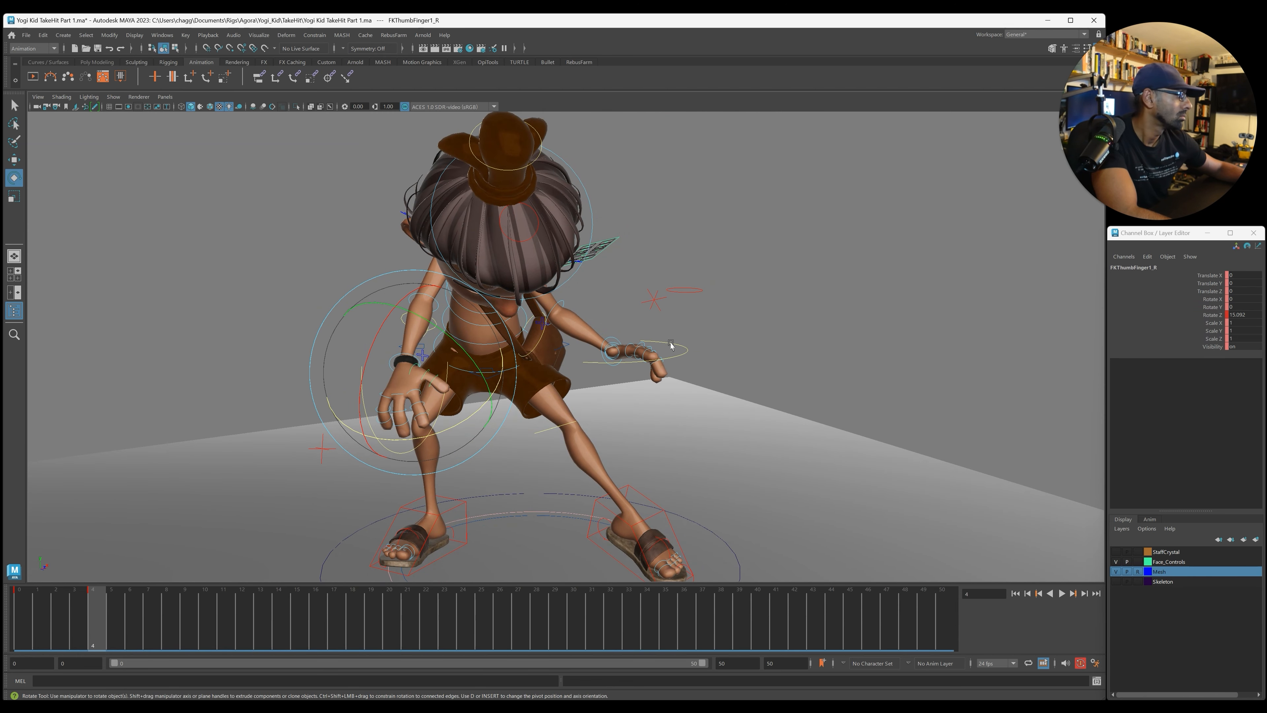
left_click_drag(652, 344, 712, 362, "alt")
left_click(713, 362)
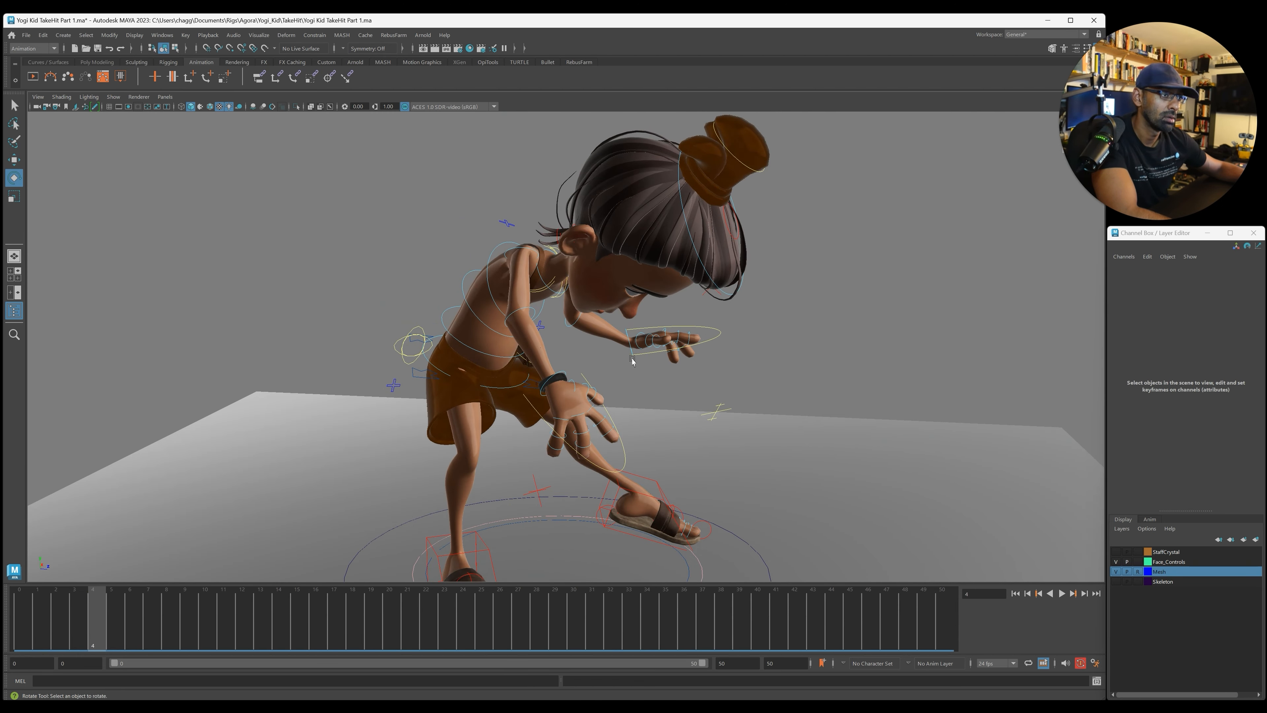
left_click(627, 347)
left_click_drag(628, 349, 660, 382)
left_click_drag(793, 371, 633, 363, "alt")
Step: Try rotating the left elbow control FKElbow_L around Z to swing the forearm upward
left_click_drag(825, 269, 474, 191, "alt")
left_click(681, 264)
left_click(501, 257)
left_click_drag(624, 270, 779, 286, "alt")
right_click_drag(779, 286, 694, 284, "alt")
left_click_drag(693, 284, 751, 278, "alt")
left_click(621, 284)
left_click(619, 281)
left_click_drag(634, 202, 644, 197)
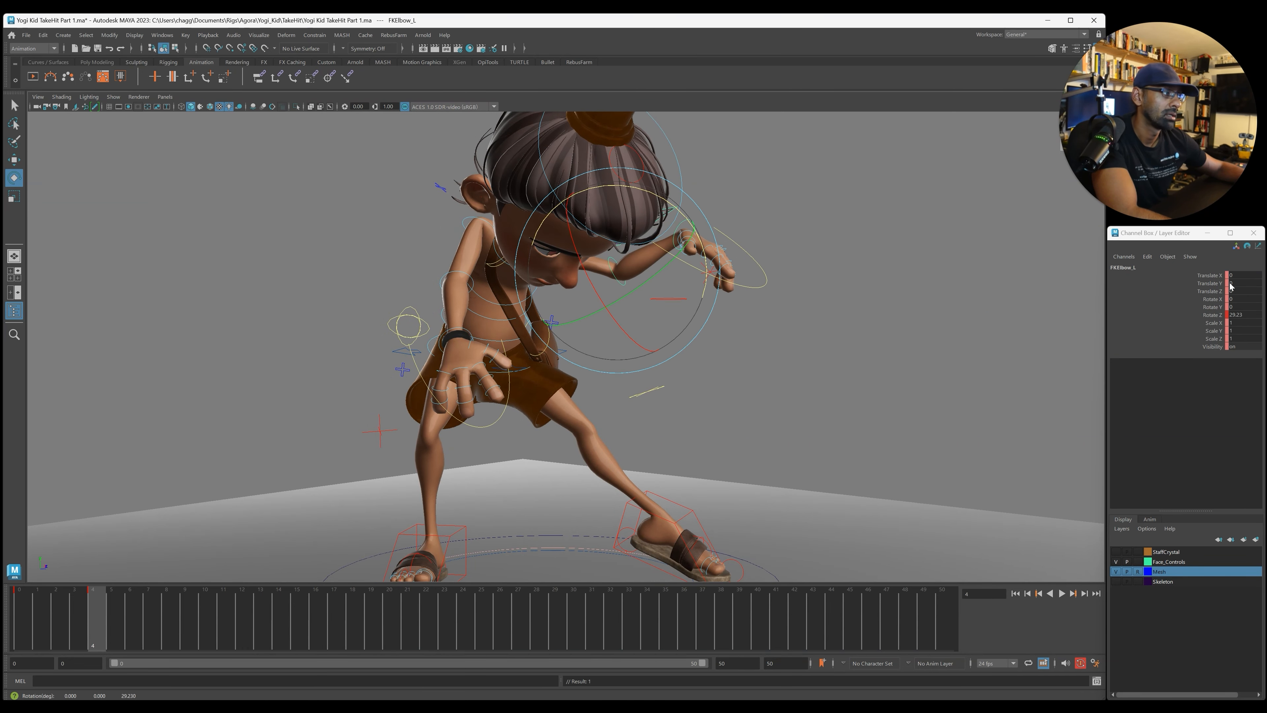
Step: Reset FKElbow_L's Rotate Z to 0, and rotate the elbow to about Rotate X 6.2 and Rotate Z -18.4
left_click(1254, 315)
type("0")
key("Return")
left_click_drag(798, 359, 690, 295, "alt")
left_click_drag(701, 224, 713, 261)
left_click_drag(701, 311, 673, 316)
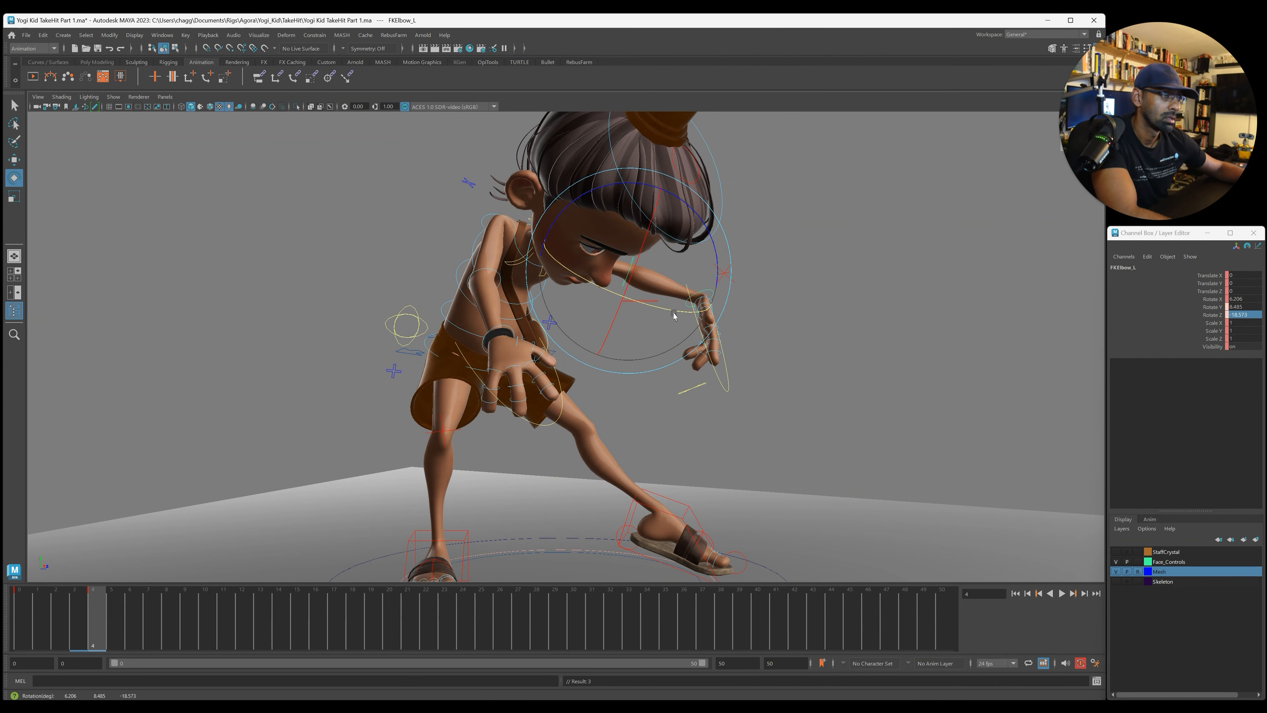
Step: Examine the frame 4 pose of the arms and body from several angles
left_click_drag(761, 340, 1003, 429, "alt")
mouse_move(1264, 218)
left_mouse_down()
mouse_move(755, 216)
mouse_move(1266, 238)
left_mouse_up()
left_click_drag(672, 362, 559, 380, "alt")
left_click(645, 346)
left_click_drag(469, 325, 632, 256, "alt")
left_click(483, 302)
left_click(657, 296)
left_click_drag(658, 304, 718, 314, "alt")
left_click_drag(797, 334, 648, 359, "alt")
left_click_drag(792, 374, 657, 374, "alt")
Step: Select all of the character's controls and try stepped tangents on their animation curves in the Graph Editor
left_click(383, 167)
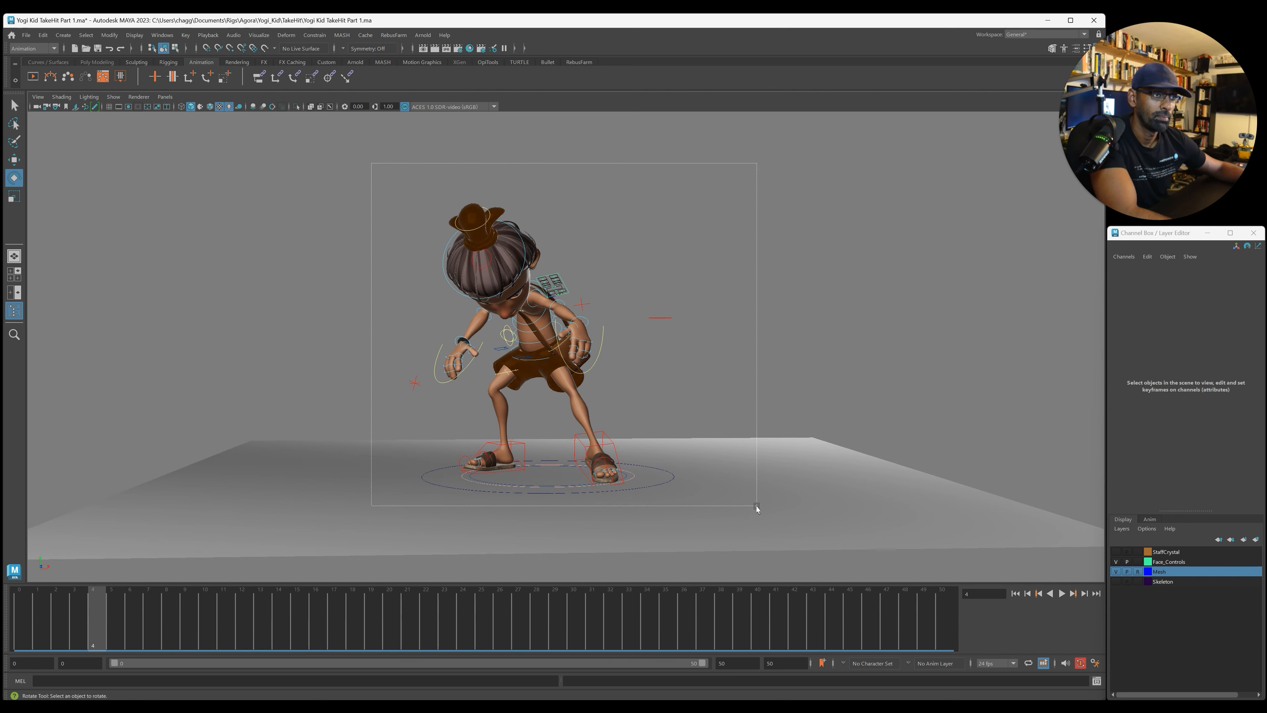
left_click_drag(757, 506, 808, 532)
key("w")
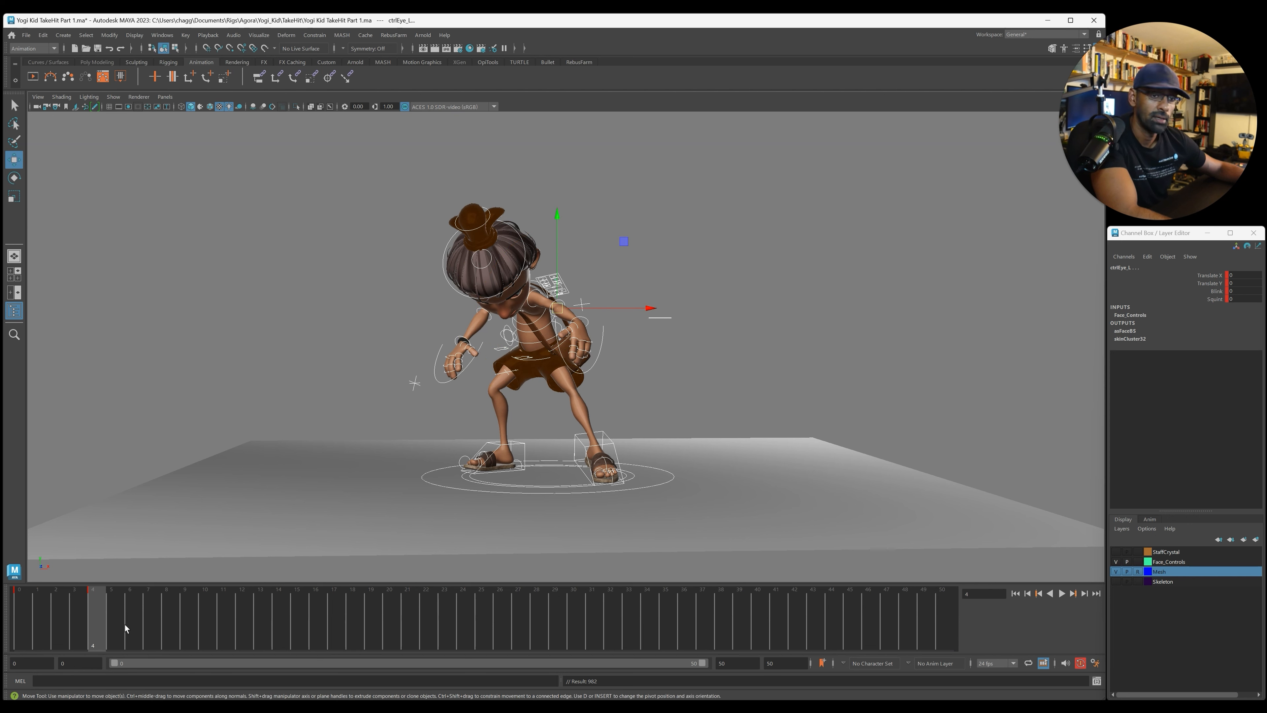
left_click_drag(1266, 196, 622, 189)
right_click(701, 214)
left_click(719, 194)
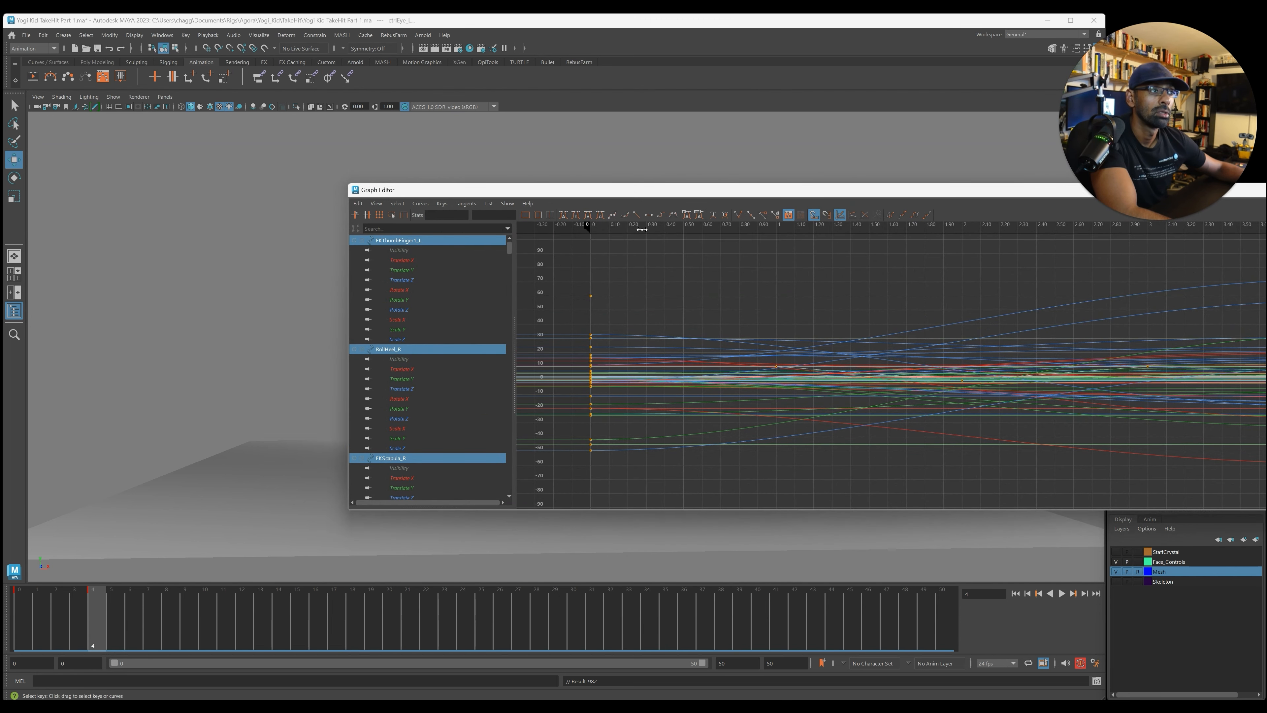
left_click(660, 218)
left_click_drag(570, 190, 1262, 154)
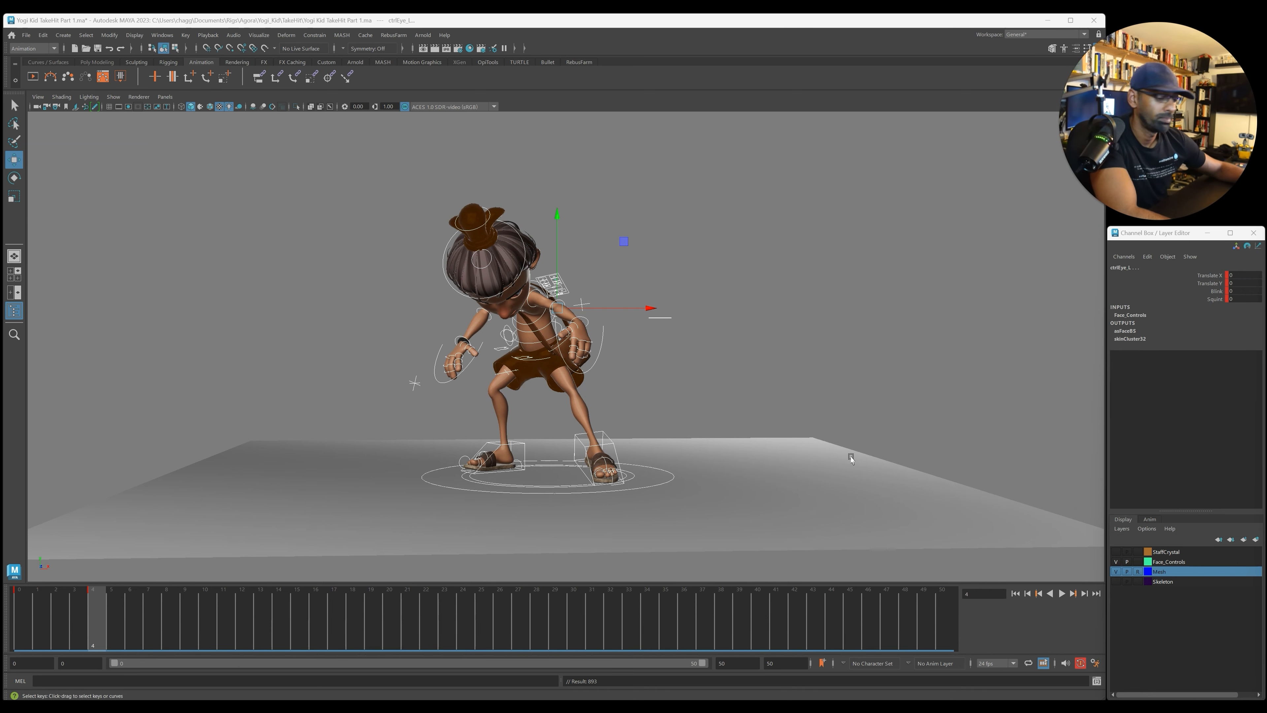
Step: Play back the animation from frame 0 and review the hit pose, keeping all controls selected
left_click_drag(95, 608, 20, 609)
key("alt+v")
key("alt+v")
left_click_drag(347, 498, 395, 485, "alt")
left_click_drag(415, 162, 454, 213)
key("ctrl+z")
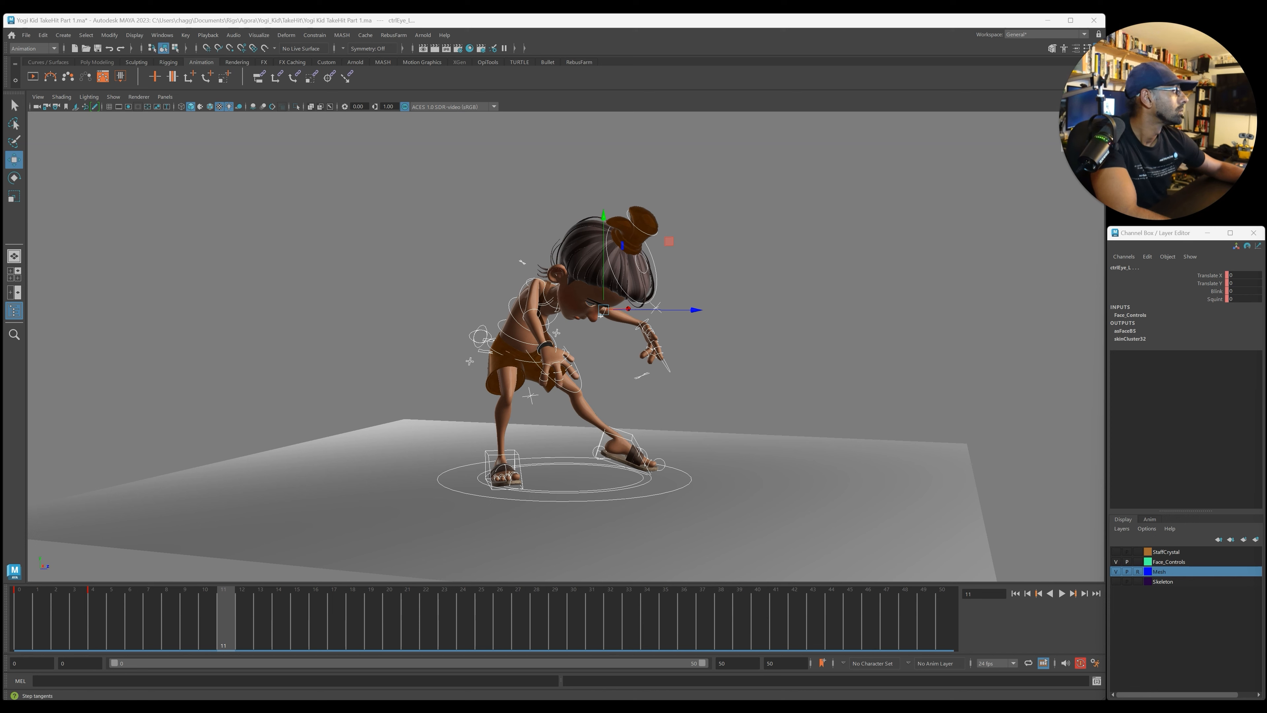
Step: Check the in-between pose on frame 2, select the root control RootX_M and play back the motion
mouse_move(54, 625)
left_mouse_down()
mouse_move(77, 628)
mouse_move(58, 619)
left_mouse_up()
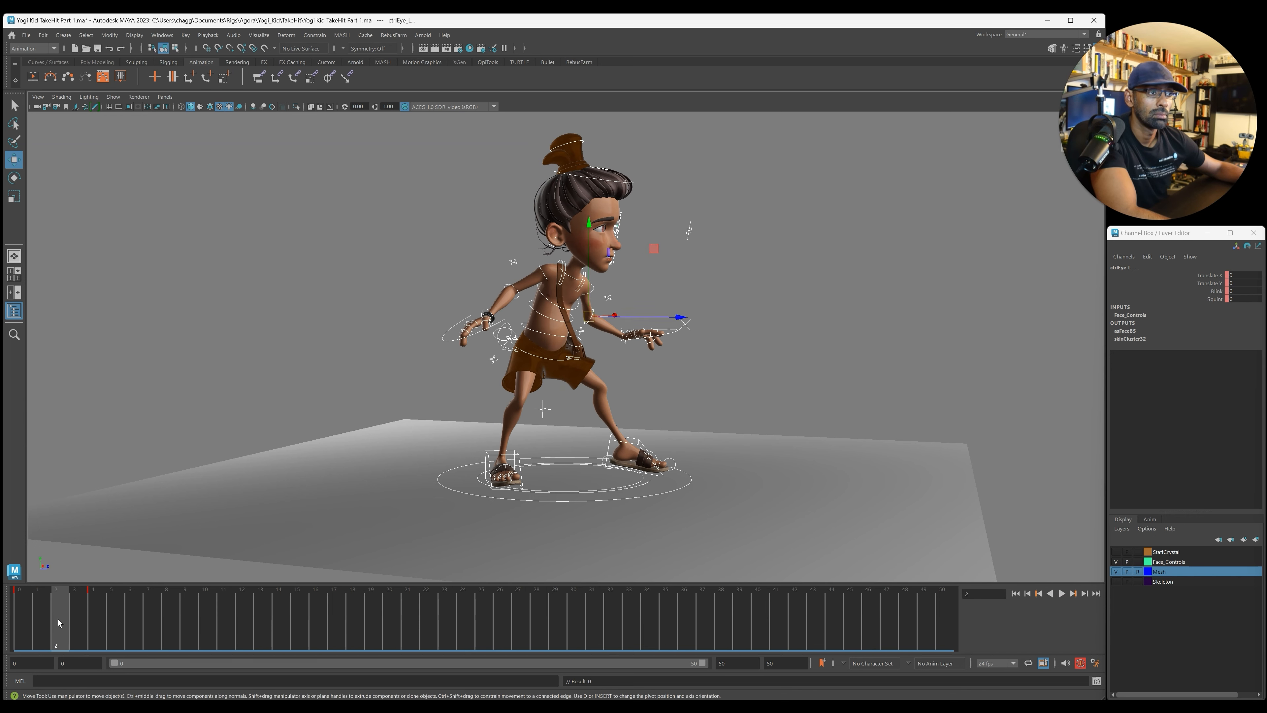
left_click(569, 367)
left_click(581, 361)
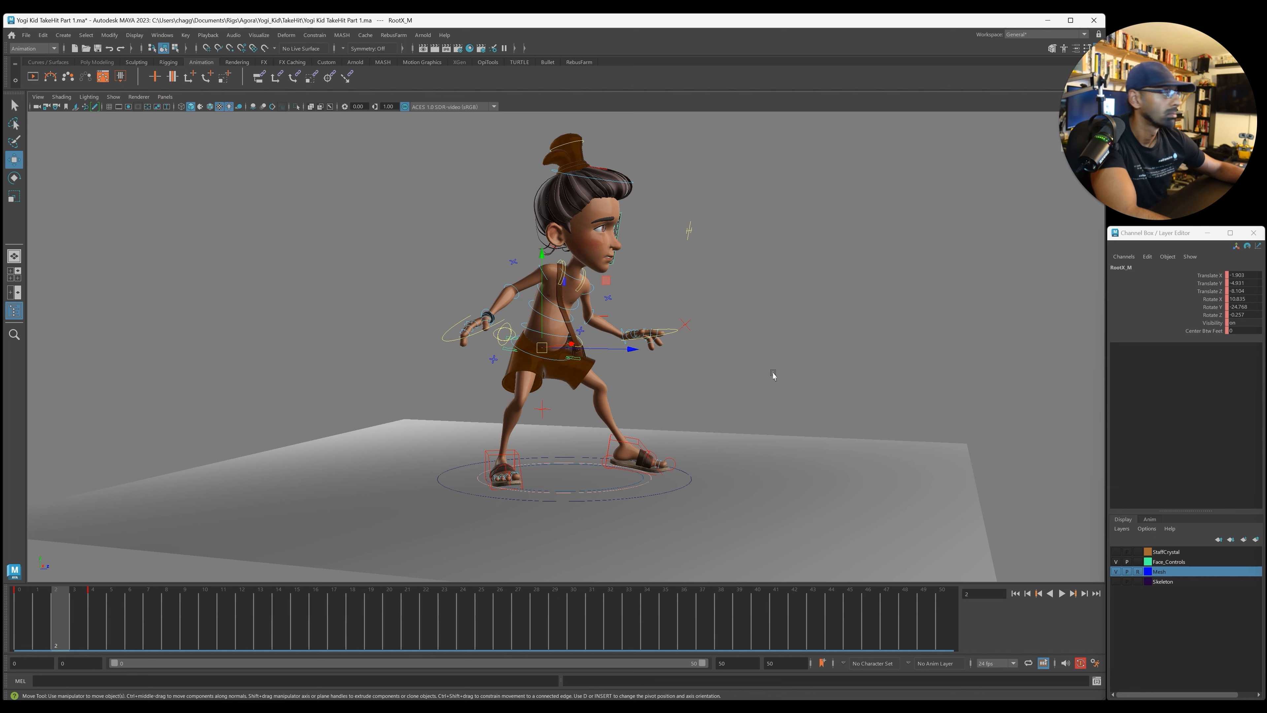
key("alt+v")
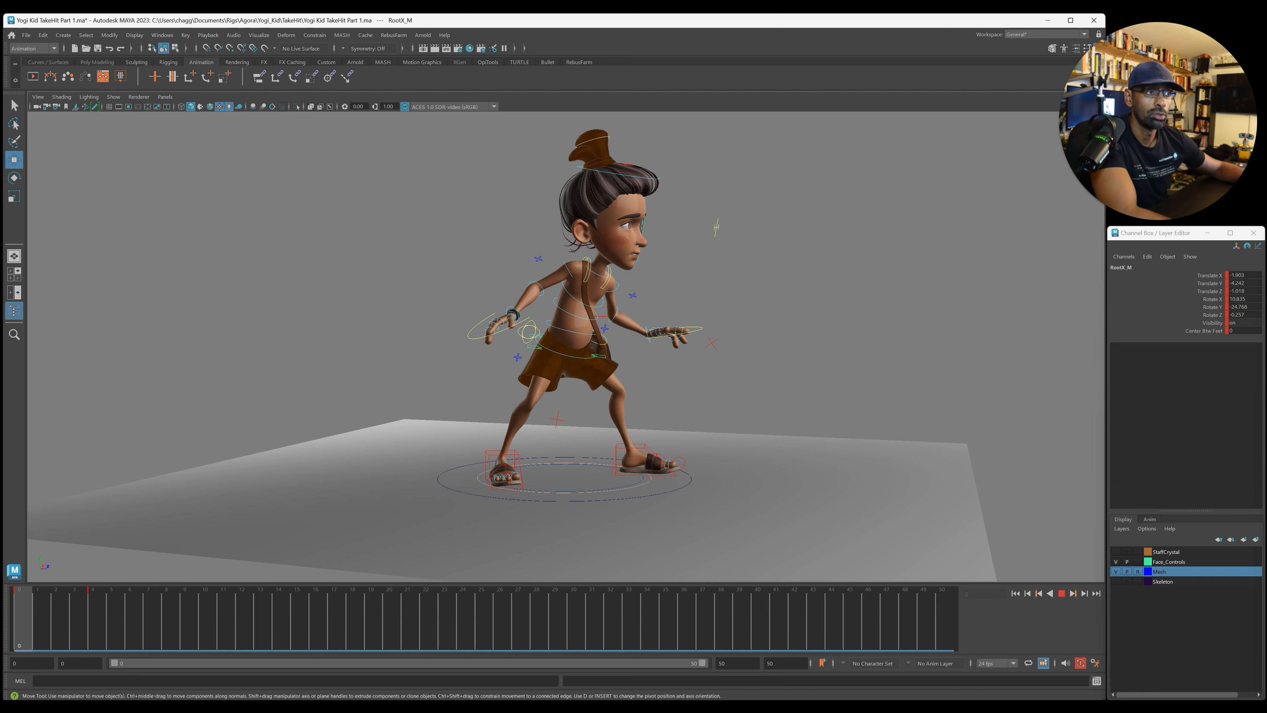
Step: Save the scene and reopen the file Yogi Kid TakeHit Part 1.ma
key("ctrl+s")
key("w")
left_click(26, 35)
left_click(37, 65)
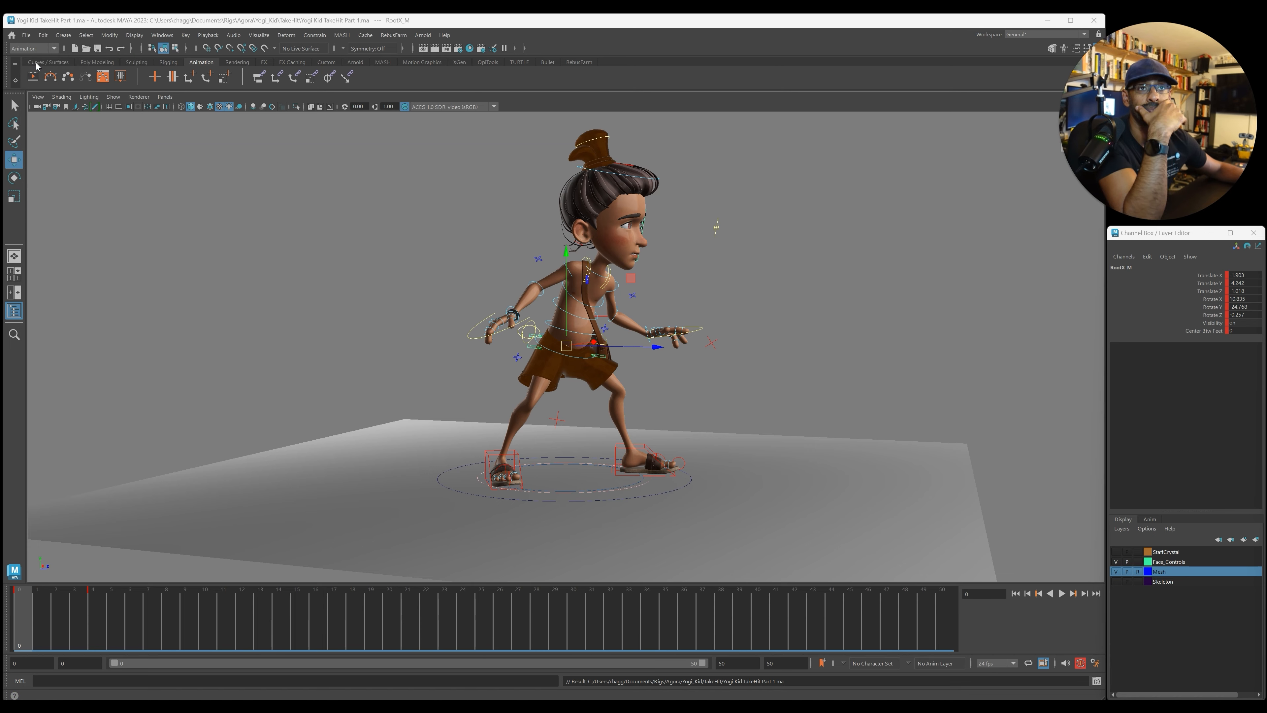
double_click(796, 190)
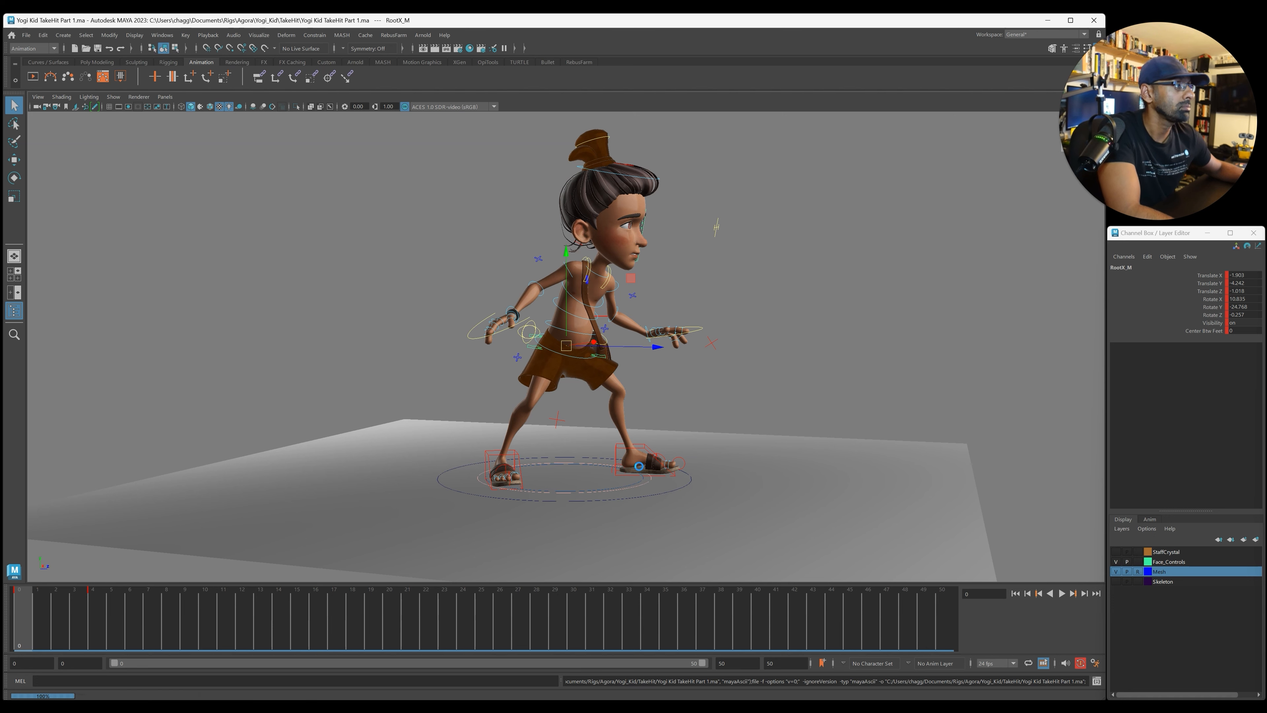
Step: Test playback of the reopened scene and return to frame 0
key("alt+v")
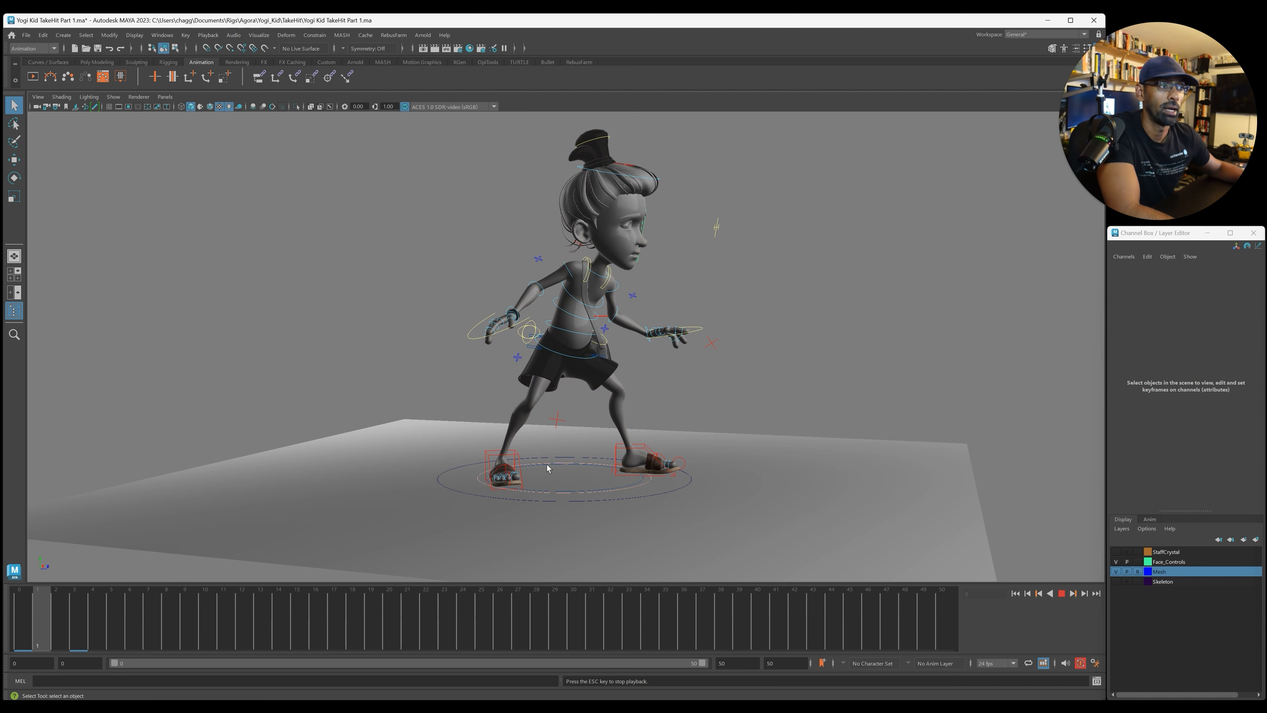
key("Escape")
left_click(21, 630)
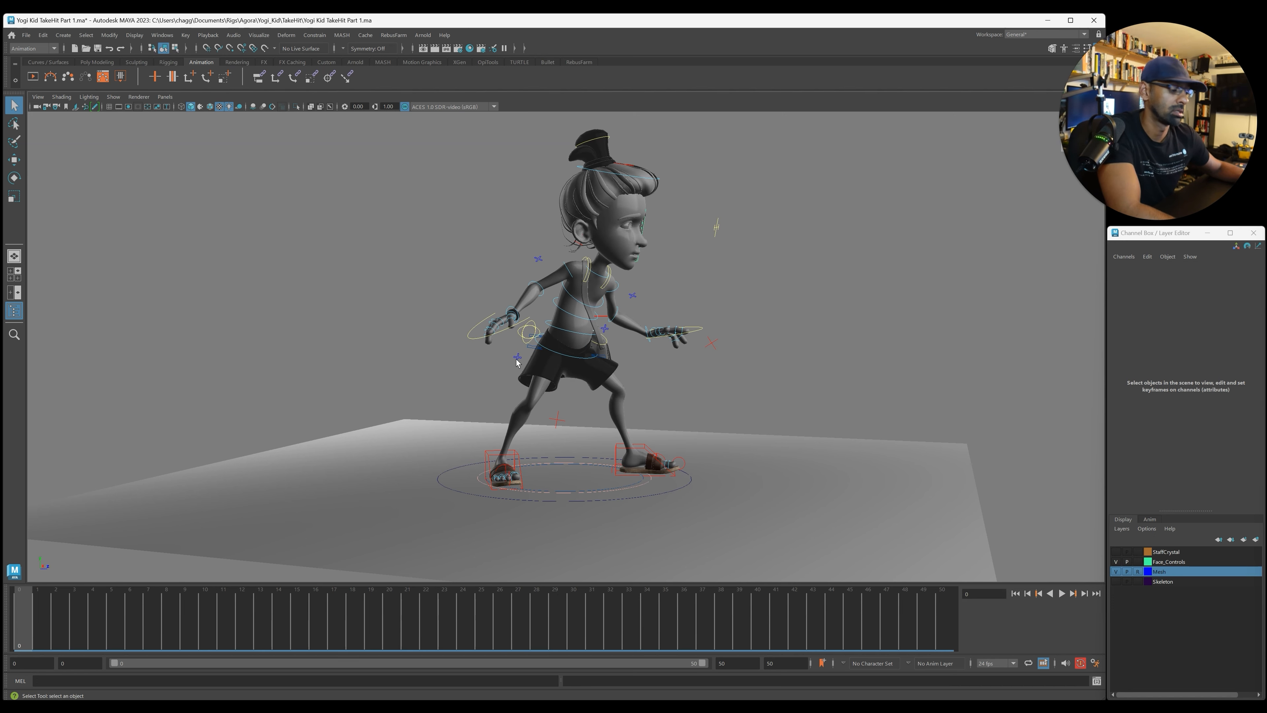
Step: Switch the viewport to textured display and restore its lighting for the character
key("6")
mouse_move(734, 274)
left_mouse_down("alt")
mouse_move(706, 281)
mouse_move(724, 275)
left_mouse_up("alt")
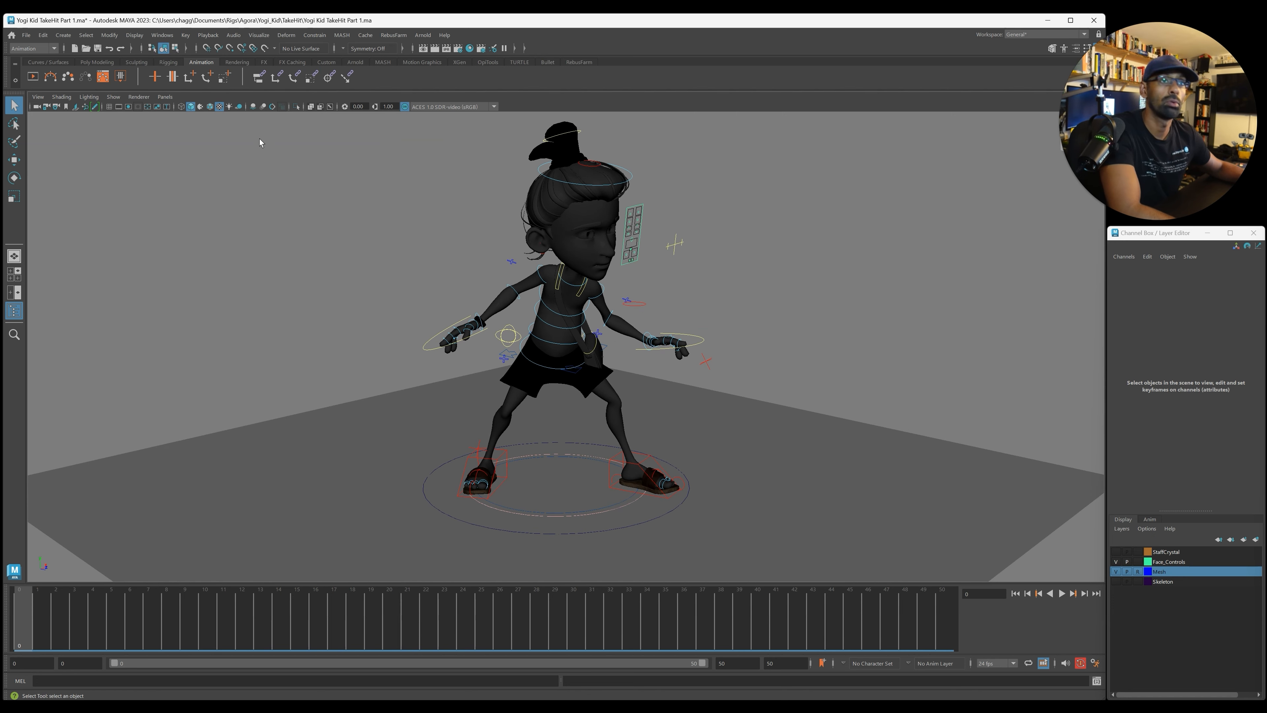
left_click(229, 106)
left_click_drag(449, 210, 554, 214, "alt")
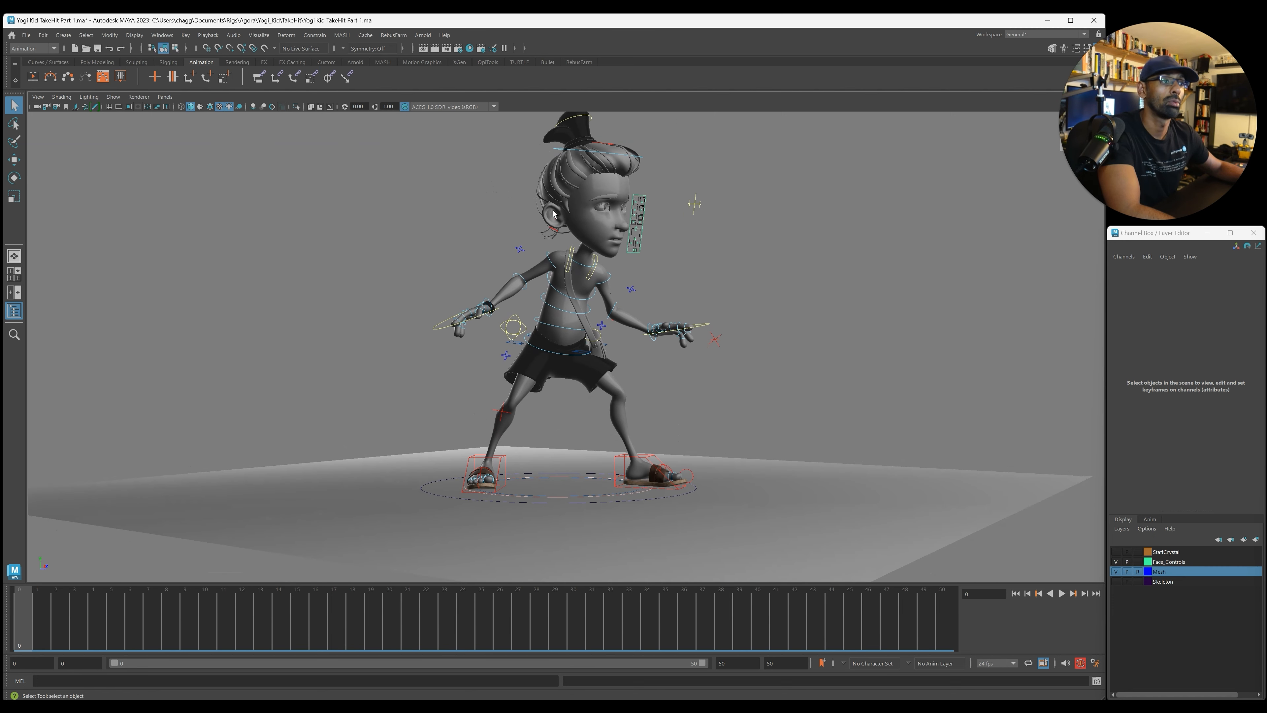
left_click_drag(603, 246, 619, 255, "alt")
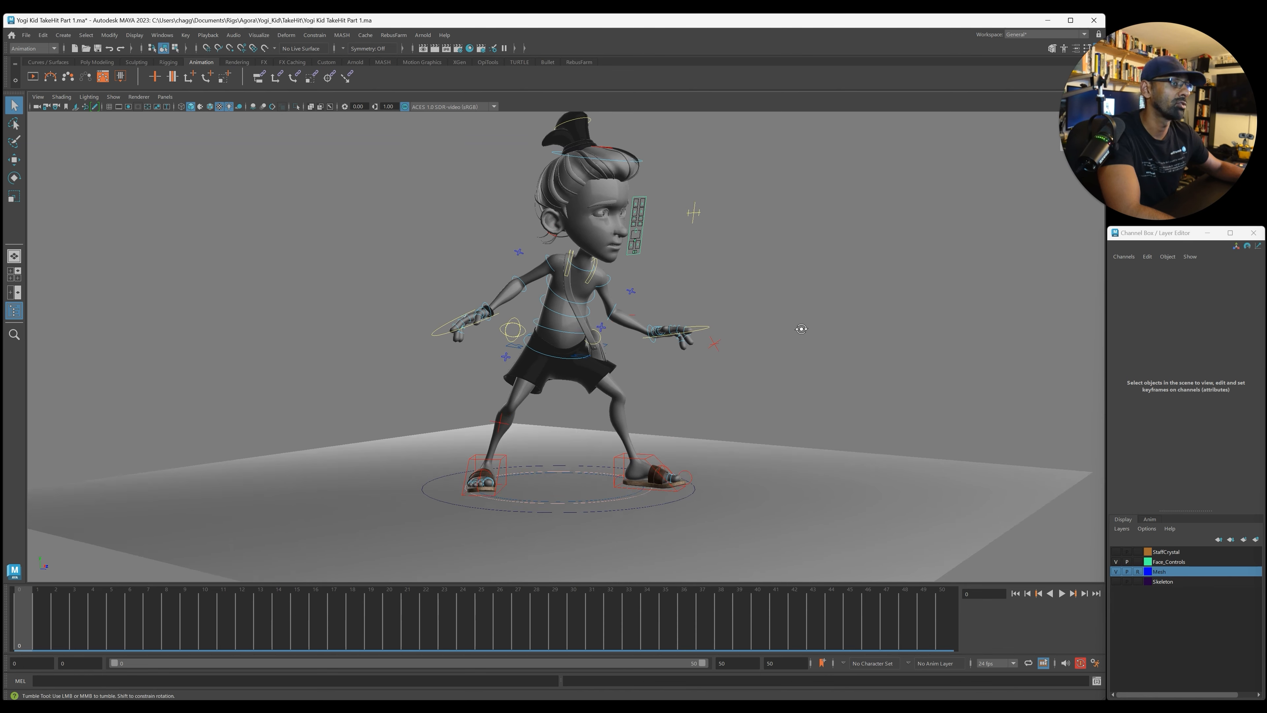
left_click_drag(800, 328, 786, 329, "alt")
mouse_move(786, 330)
middle_mouse_down("alt")
mouse_move(752, 365)
mouse_move(770, 343)
middle_mouse_up("alt")
scroll(770, 343, "up", 1)
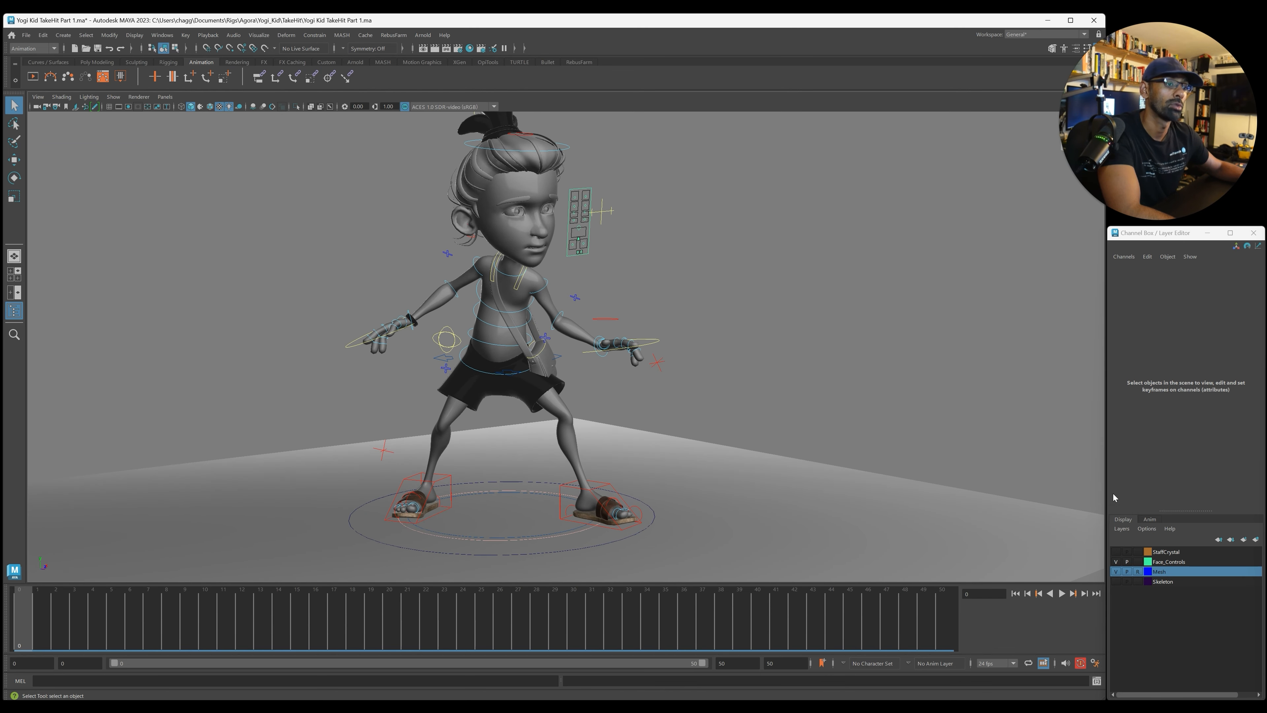
Step: Turn off the reference display mode of the Mesh layer
left_click(1138, 572)
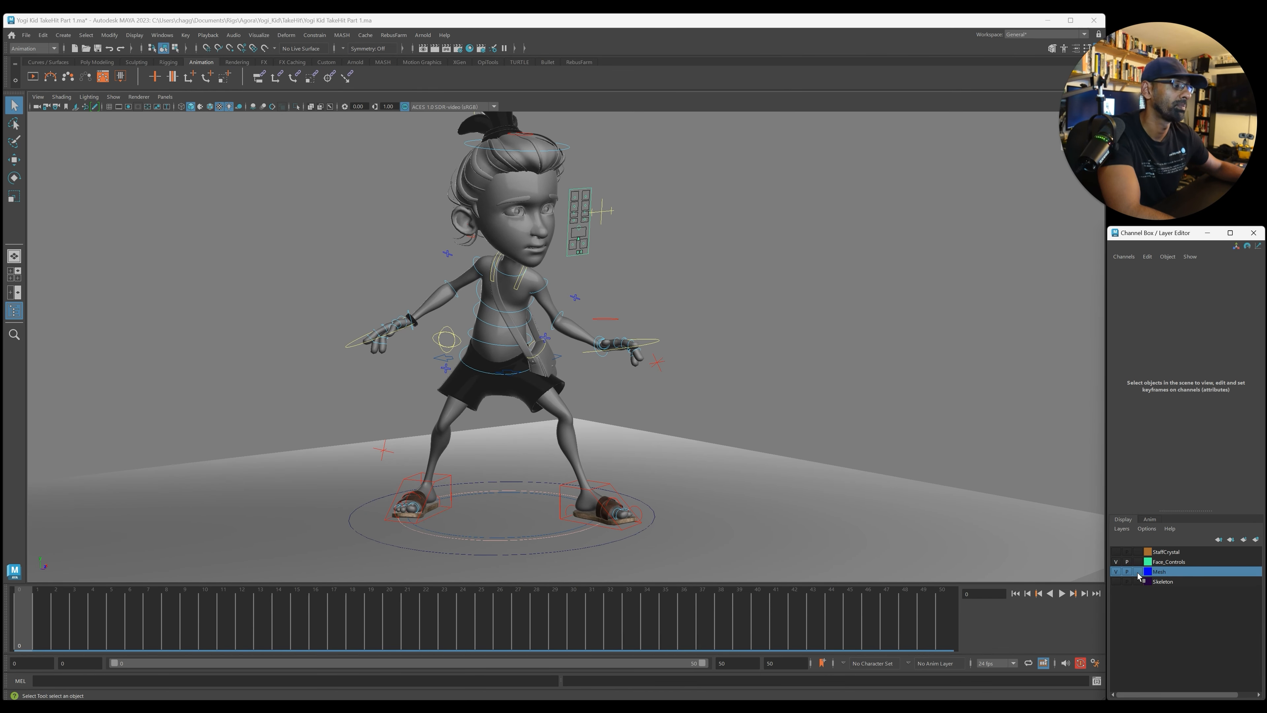
middle_click_drag(245, 309, 260, 347, "alt")
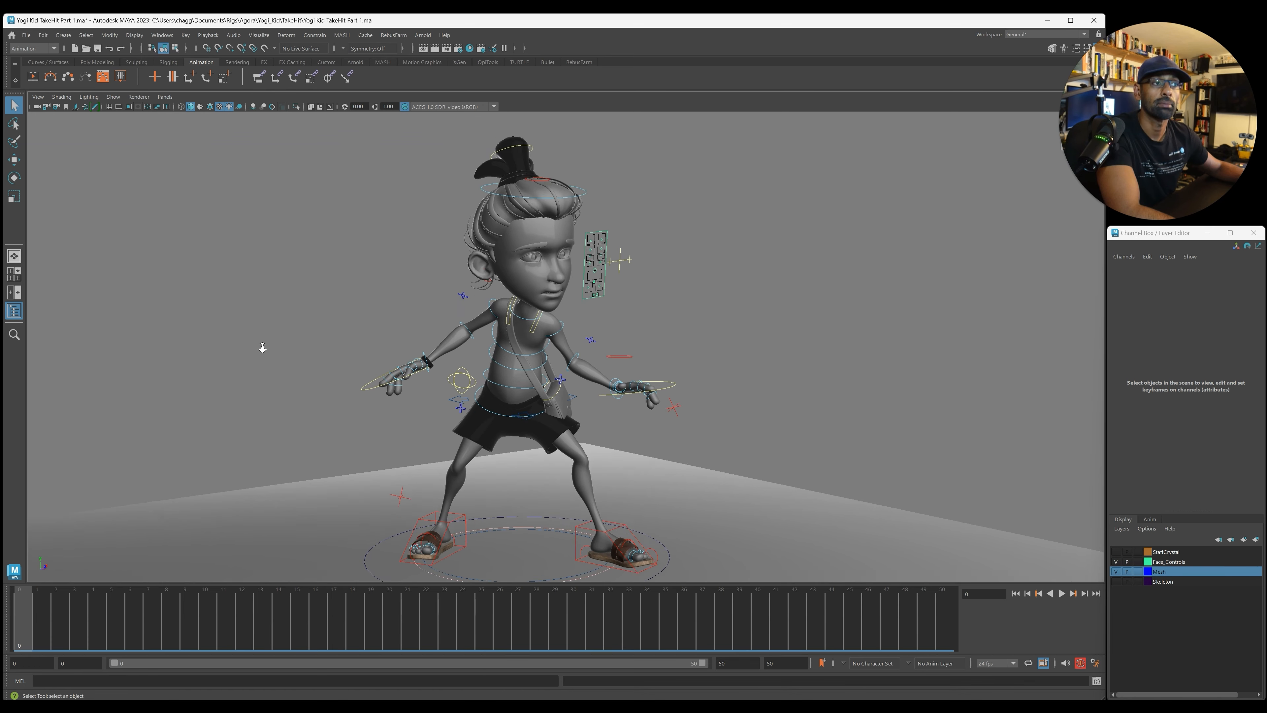
right_click_drag(260, 348, 107, 338, "alt")
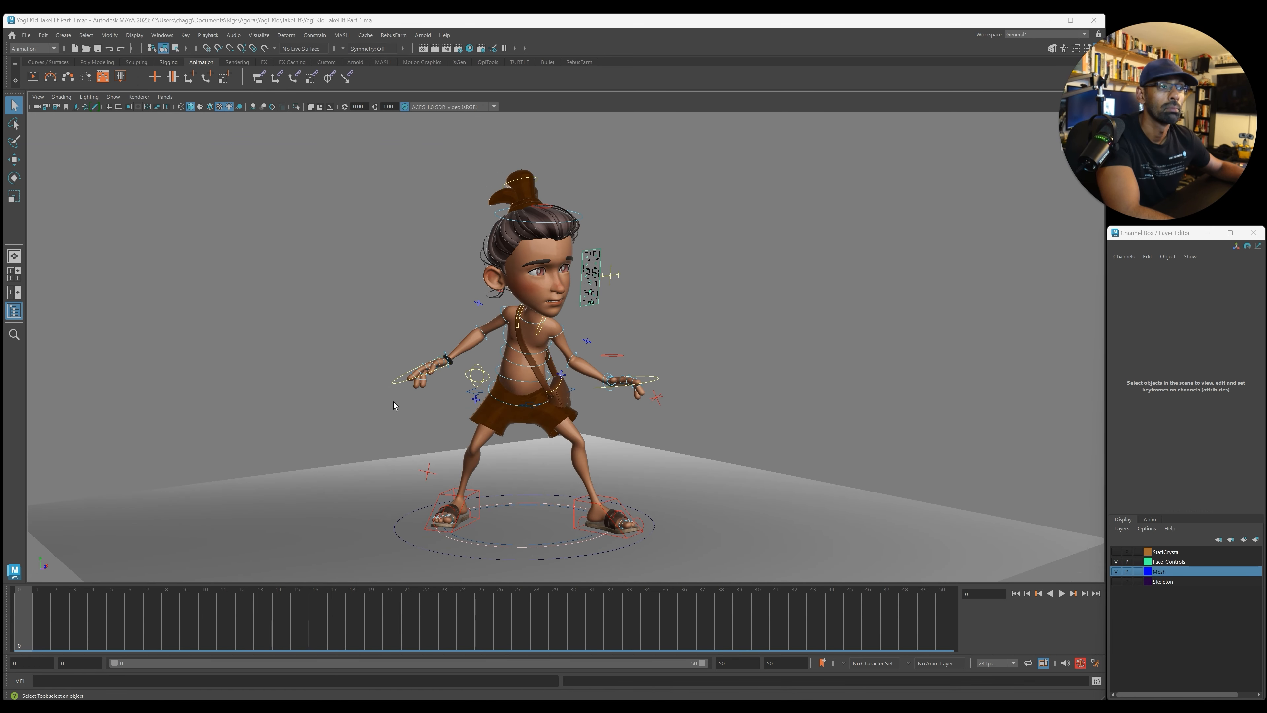
right_click_drag(393, 401, 436, 398, "alt")
middle_click_drag(437, 398, 428, 370, "alt")
left_click_drag(428, 369, 414, 409, "alt")
Step: Scrub through the hit to check playback, deselect the geometry and set the Mesh layer back to reference mode
left_click_drag(56, 619, 120, 619)
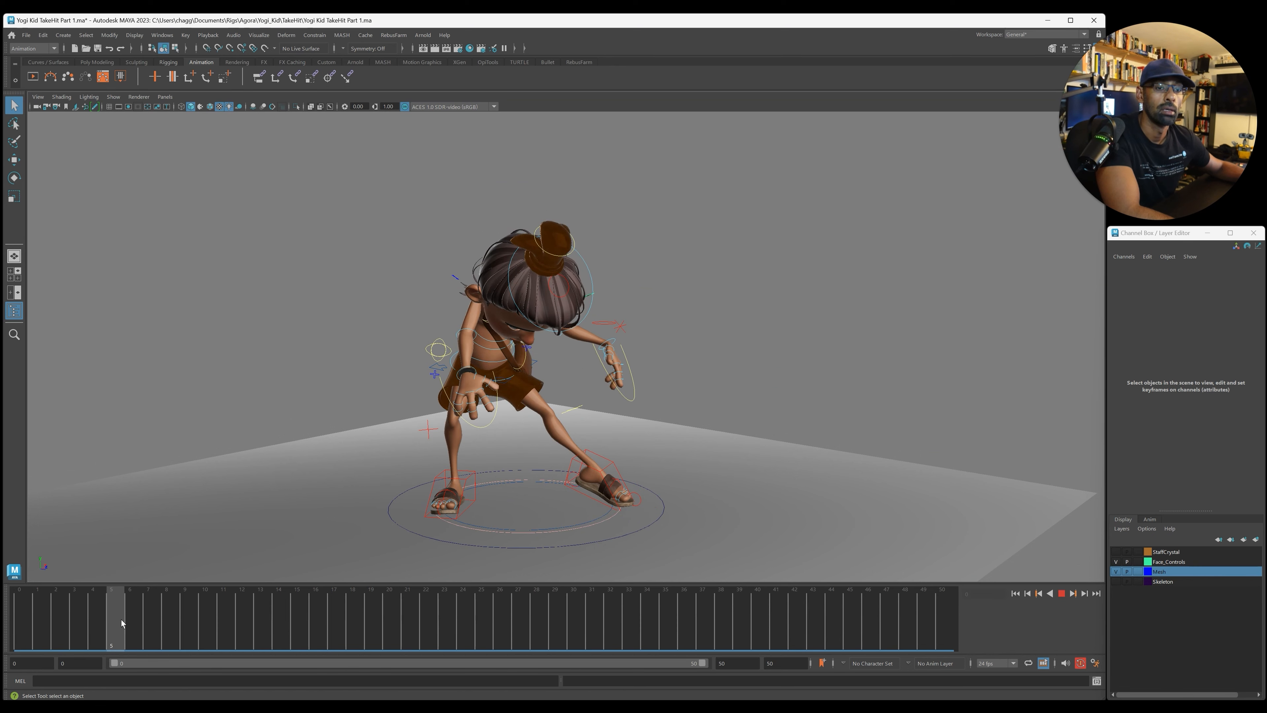
left_click(292, 530)
left_click(23, 615)
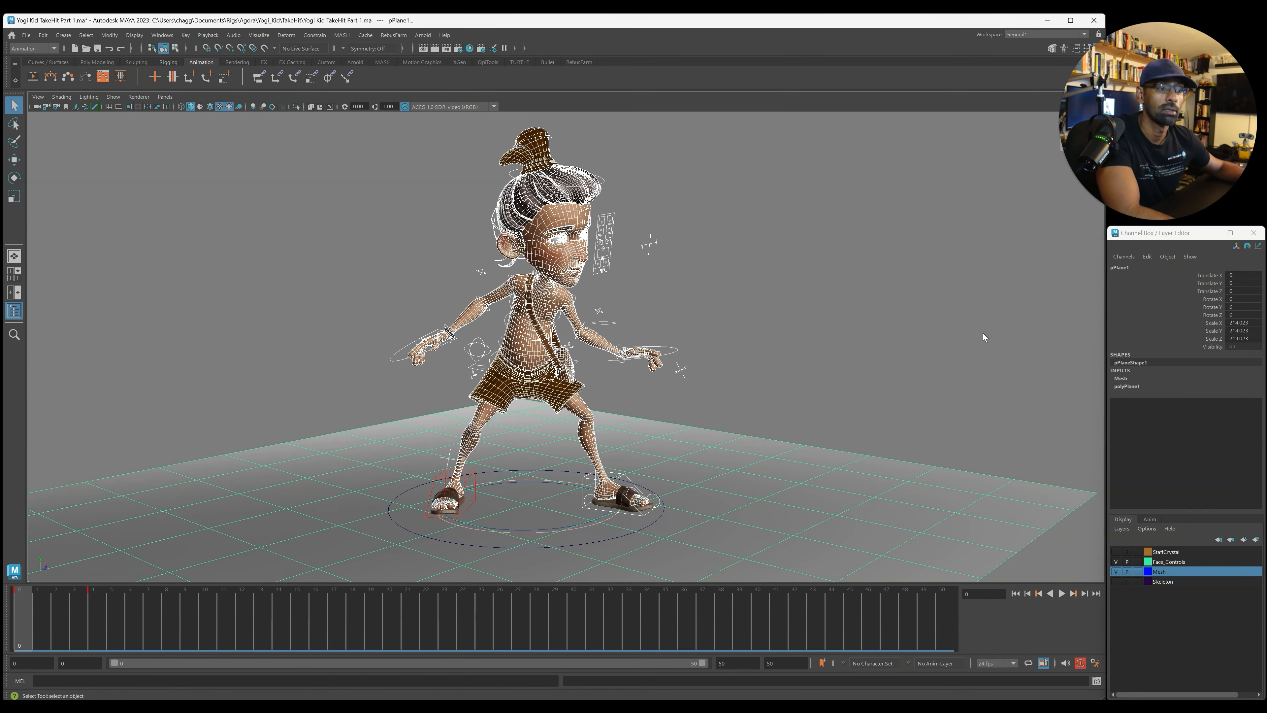
left_click(1088, 536)
left_click(1138, 572)
left_click(1137, 572)
Step: On frame 4, raise the root control to about -0.85 in Translate Y and move it back to about -16.07 in Translate Z
left_click_drag(27, 606, 103, 612)
left_click_drag(413, 452, 474, 438, "alt")
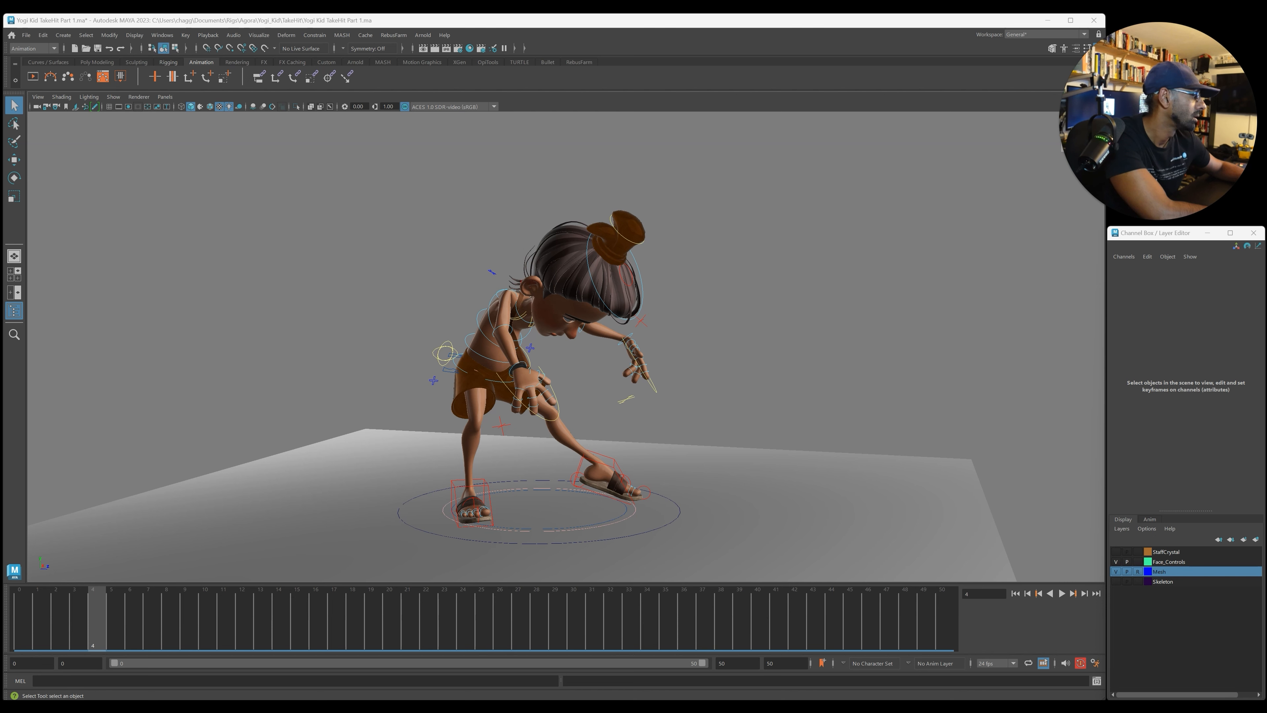
left_click(446, 373)
left_click_drag(445, 374, 451, 390, "alt")
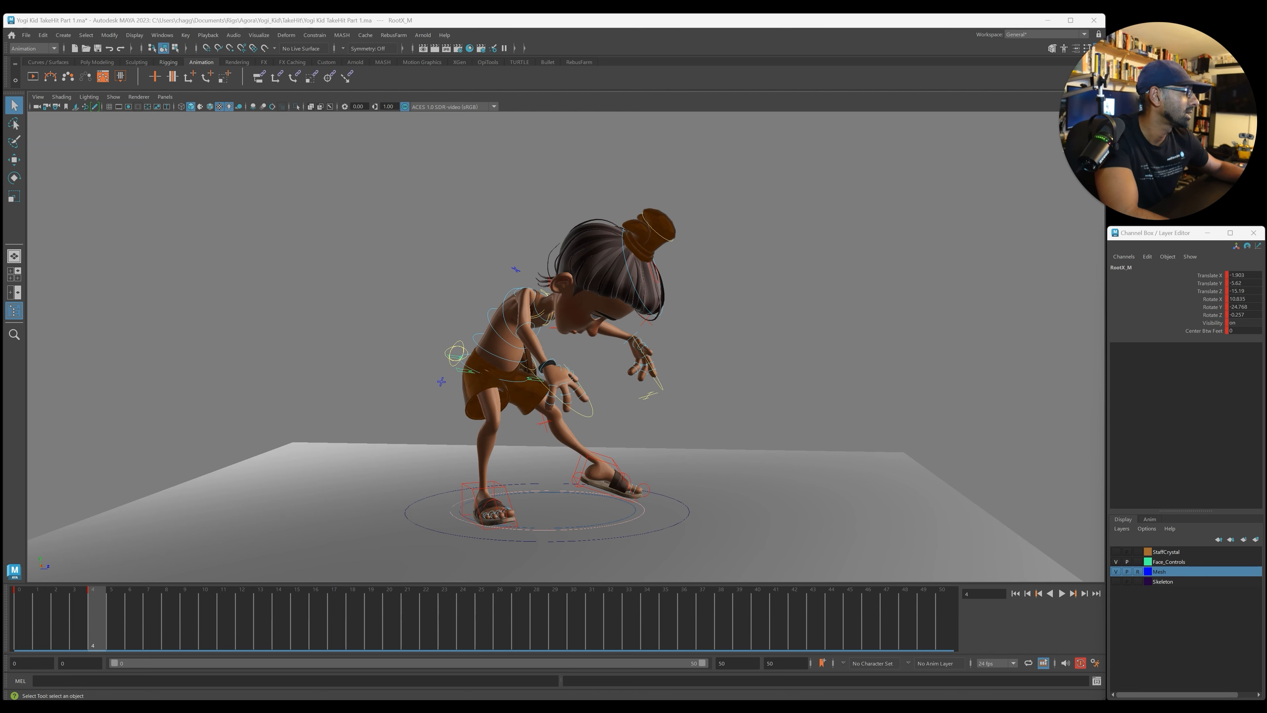
mouse_move(1264, 235)
left_mouse_down()
mouse_move(981, 220)
mouse_move(1264, 222)
left_mouse_up()
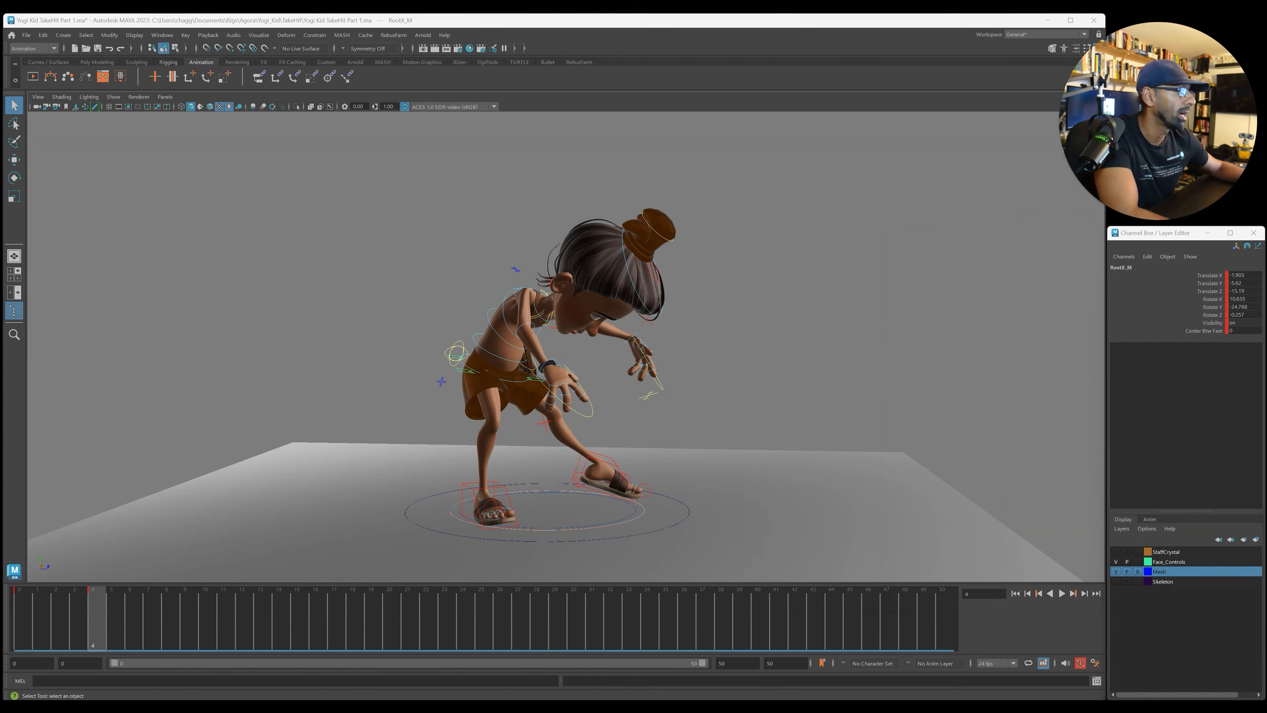
left_click_drag(474, 340, 496, 295, "alt")
key("w")
left_click_drag(588, 353, 600, 352)
left_click_drag(505, 324, 504, 328)
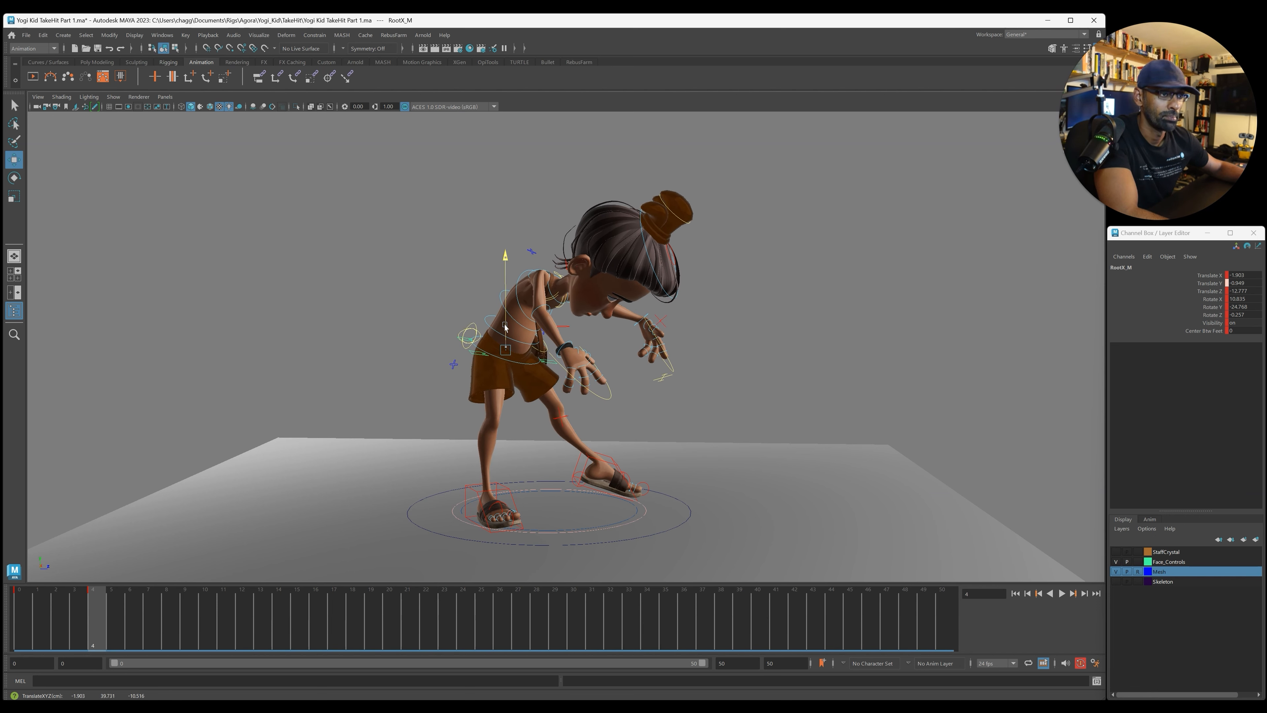
left_click_drag(596, 353, 583, 352)
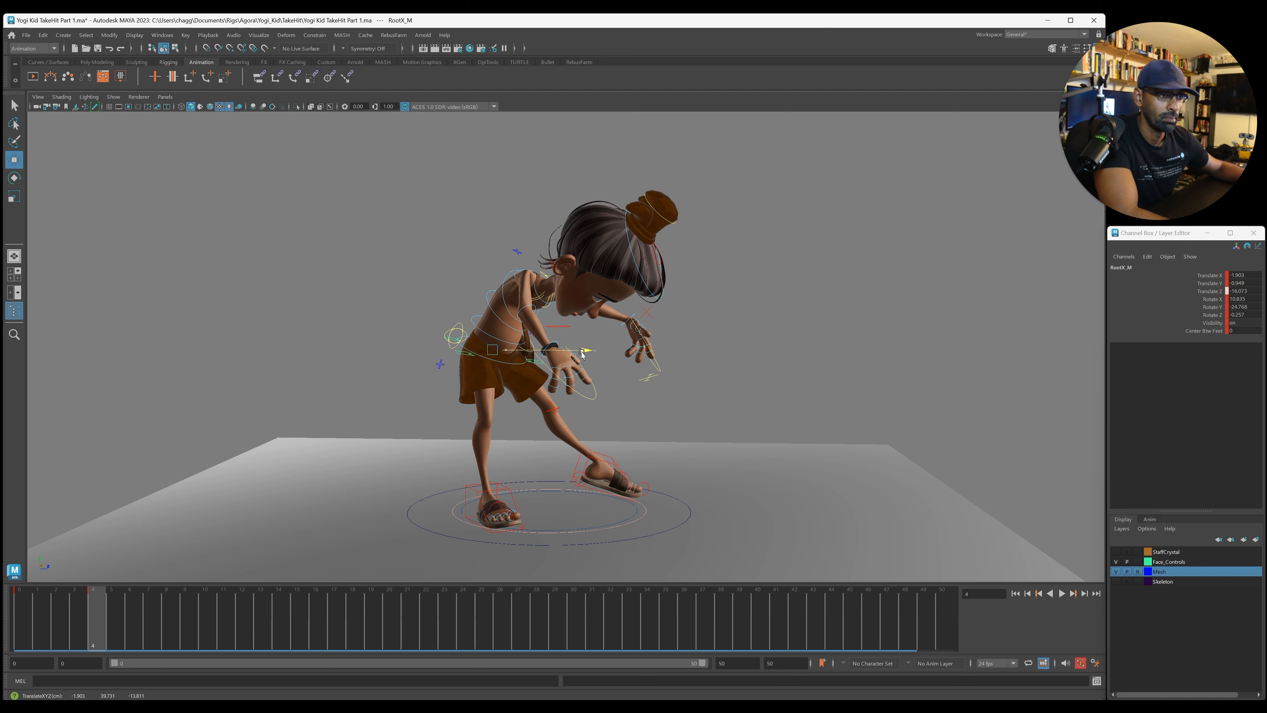
Step: Increase the Roll attribute of the right leg IK control to lift the heel onto the ball of the foot
left_click_drag(452, 512, 512, 512, "alt")
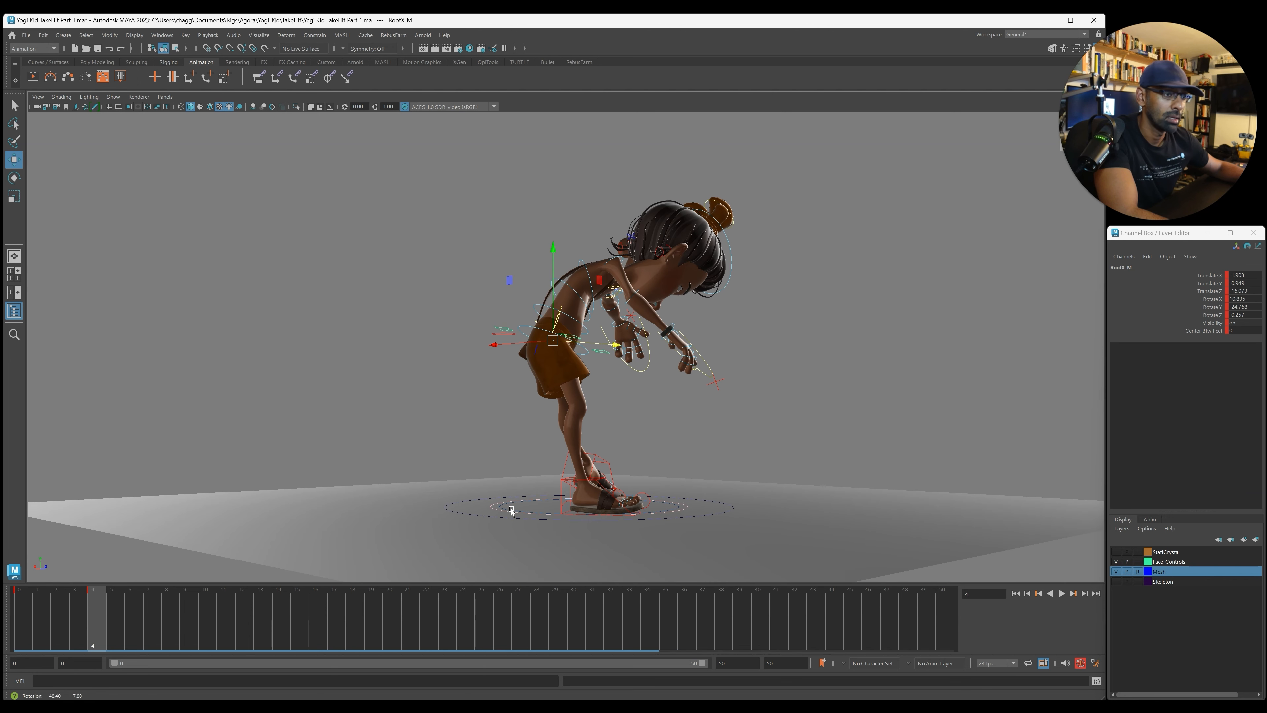
left_click(560, 483)
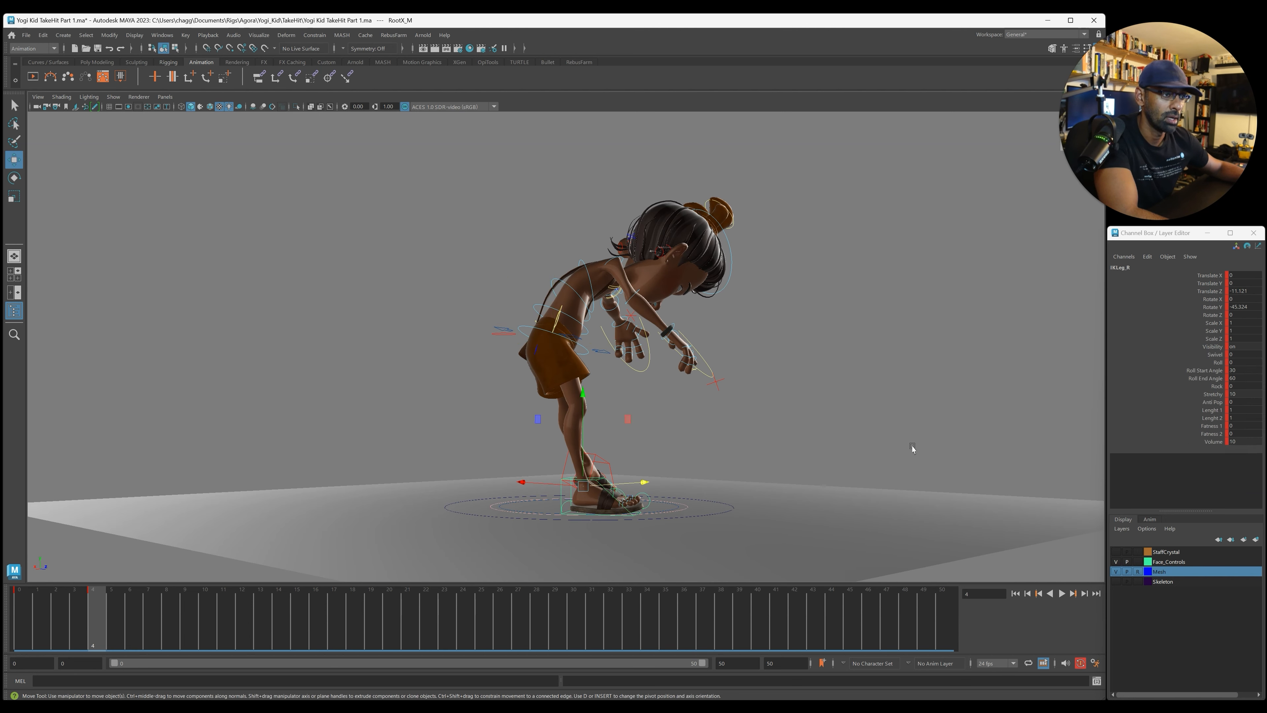
left_click(1217, 362)
middle_click_drag(753, 458, 664, 483)
scroll(925, 452, "up", 1)
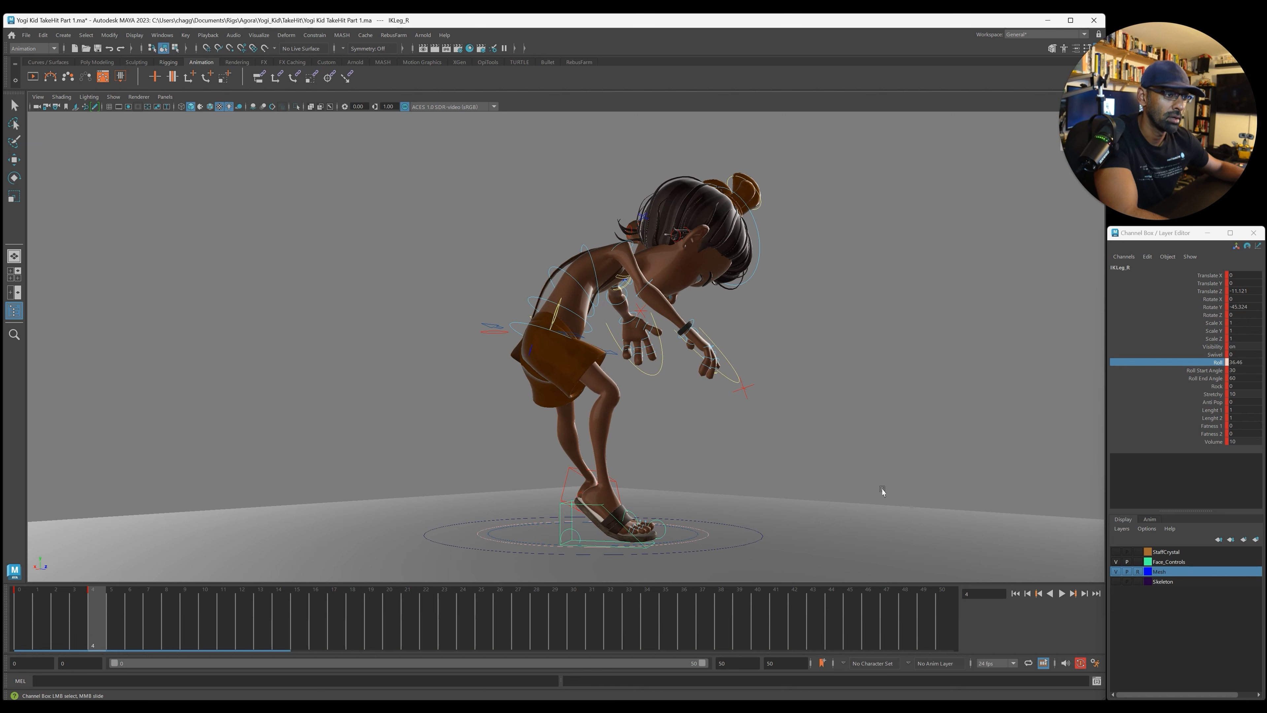
Step: Raise the root control further, to about 1.81 in Translate Y, to extend the supporting leg
left_click_drag(884, 491, 735, 453, "alt")
right_click_drag(735, 453, 447, 444, "alt")
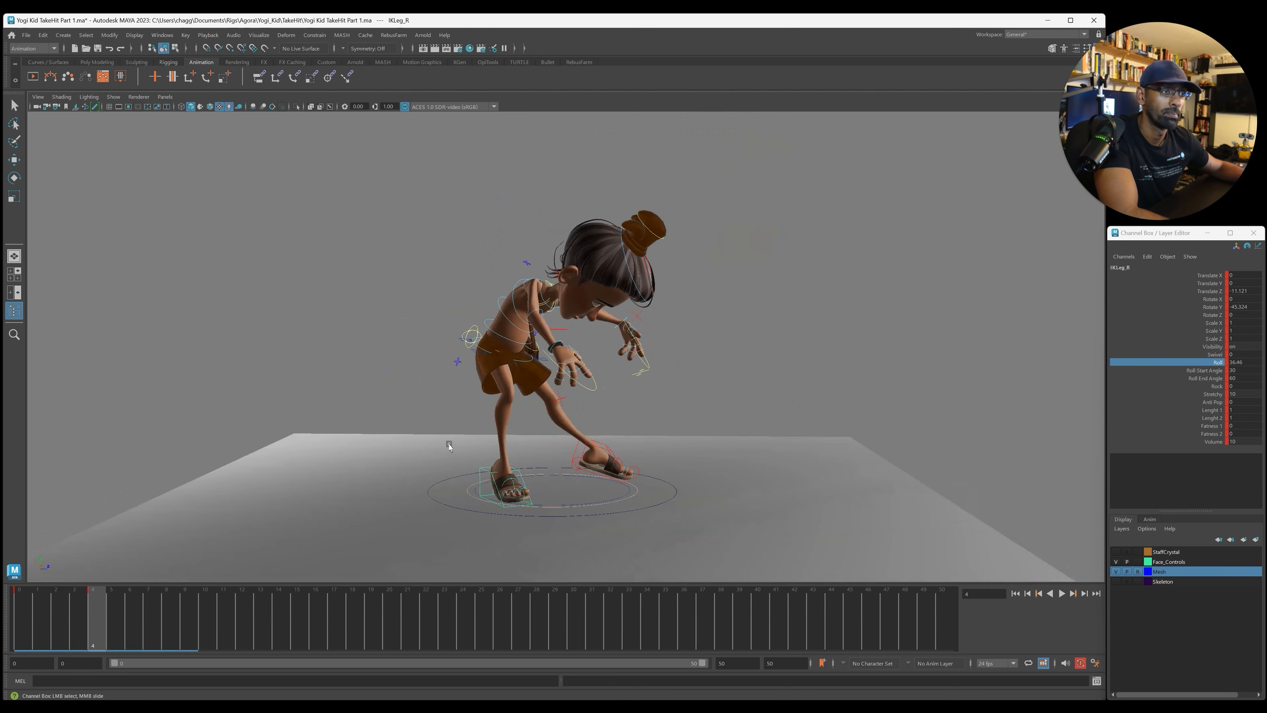
left_click(471, 351)
key("w")
left_click_drag(498, 314, 501, 304)
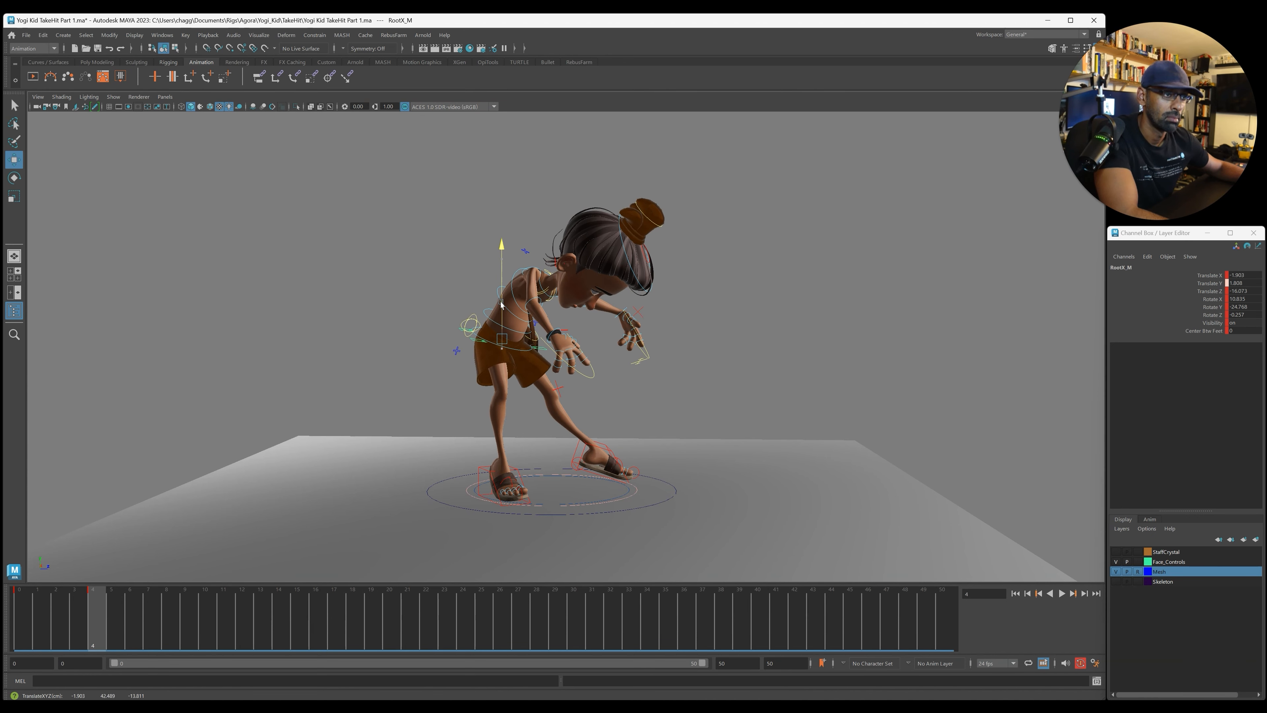
Step: Pull the left leg IK control back toward the body to about 2.73 in Translate Z and lift the foot
left_click(583, 451)
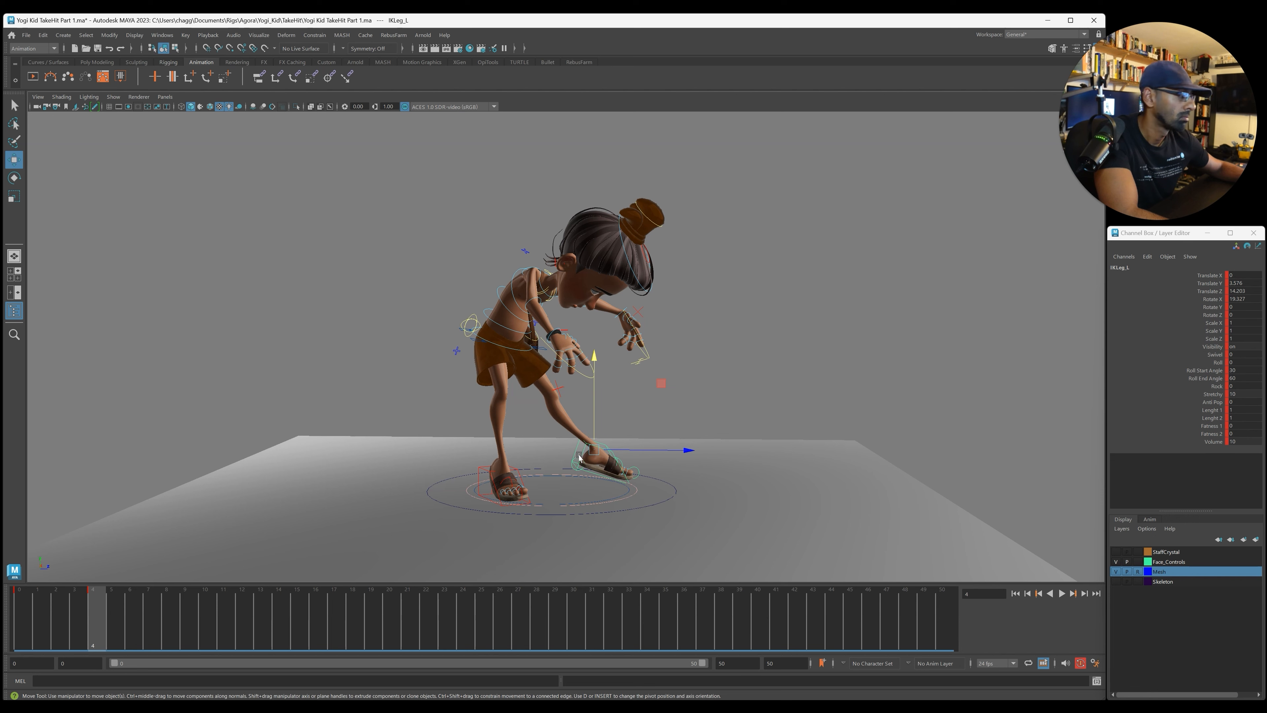
left_click_drag(689, 450, 647, 449)
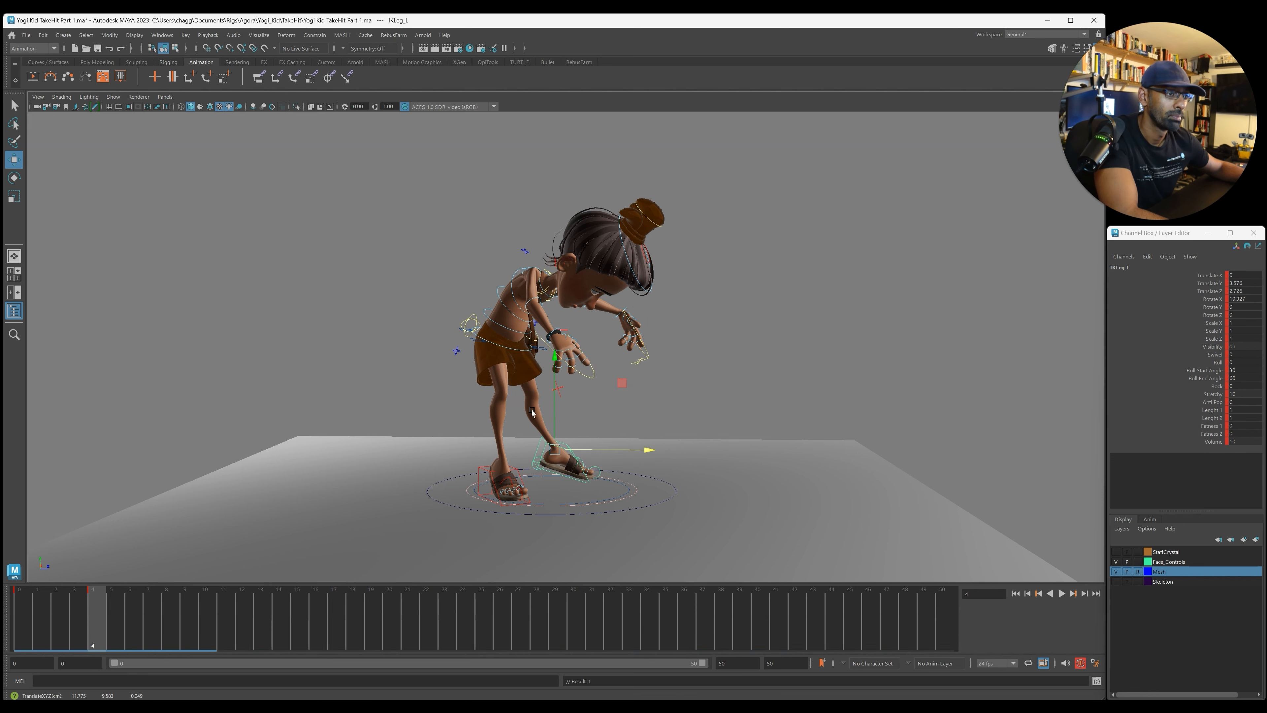
left_click_drag(552, 411, 640, 430)
Step: Shift the root control sideways to about -6.4 in Translate X and bring the left foot inward to match
left_click(474, 334)
left_click_drag(474, 334, 477, 325, "alt")
left_click_drag(603, 337, 575, 338)
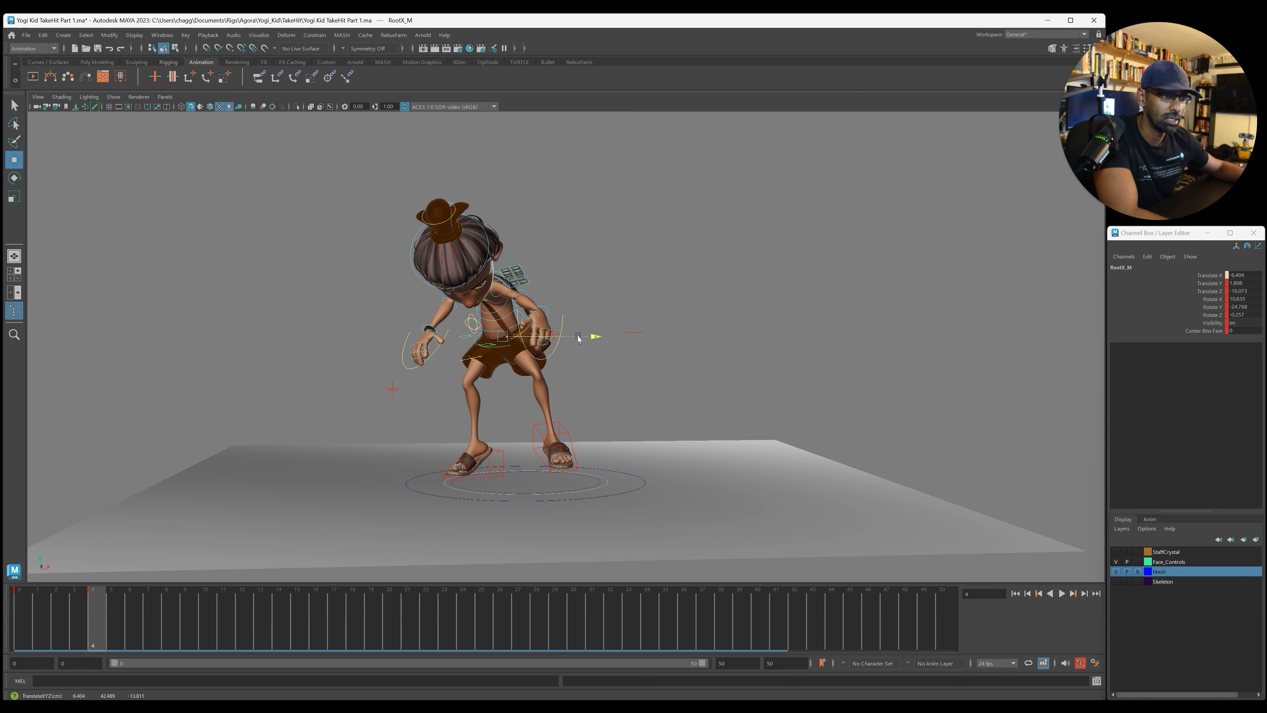
left_click(565, 432)
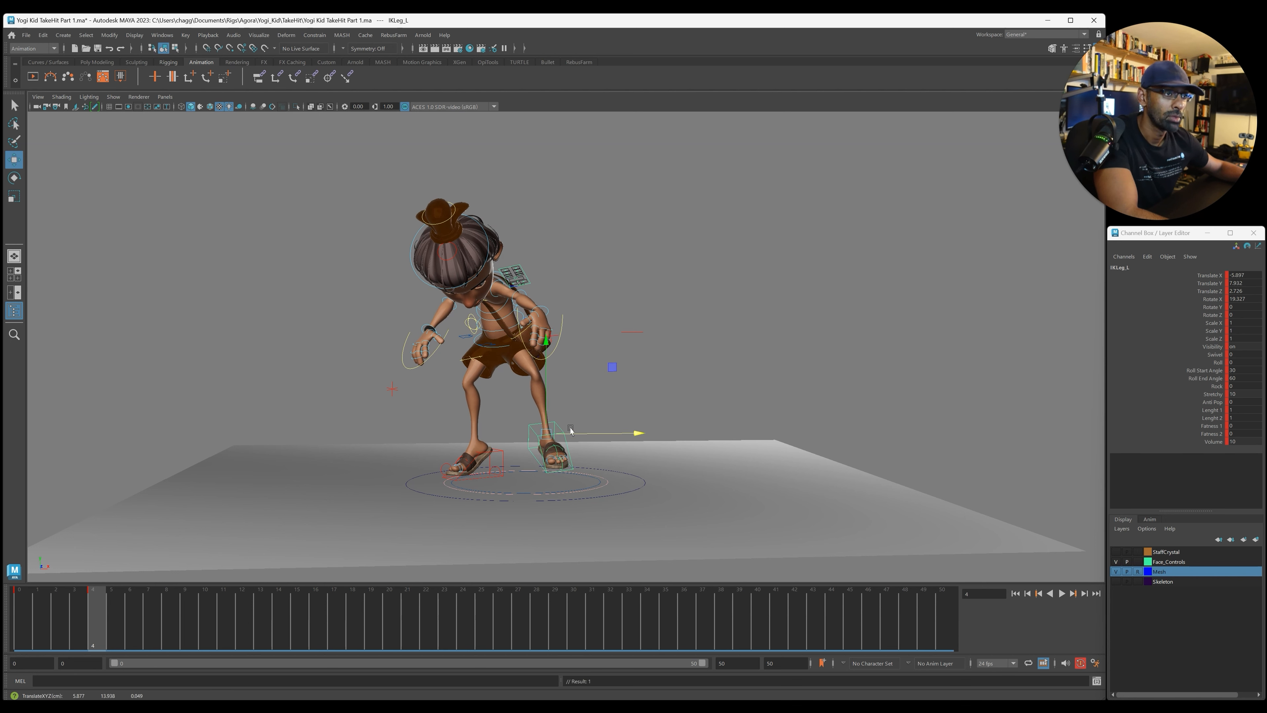
Step: Tilt the root control to about 1.56 in Rotate Z and raise it to about 3.34 in Translate Y
left_click(468, 340)
key("e")
left_click_drag(573, 369, 567, 288)
key("w")
left_click_drag(576, 336, 605, 346)
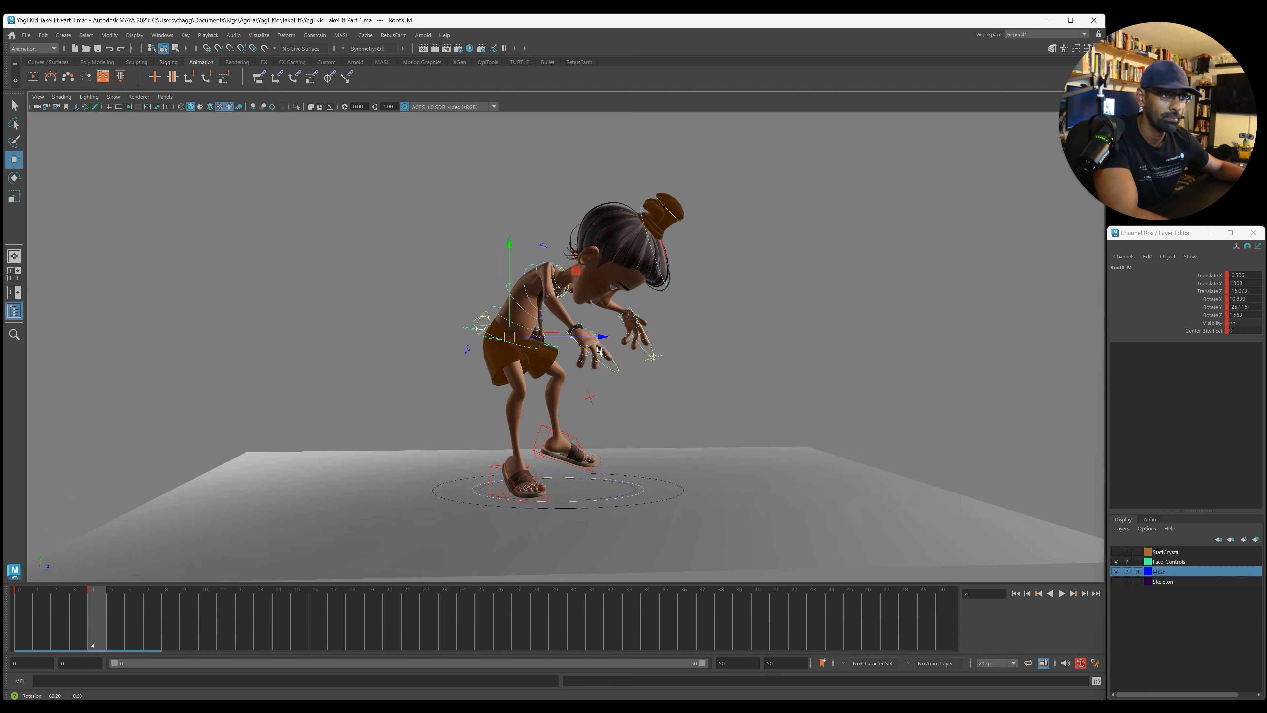
left_click_drag(510, 304, 511, 299)
Step: Nudge the left foot back and rotate the root control to about 6.3, -24.6 and 1.1 degrees
left_click(547, 426)
left_click_drag(587, 436, 576, 436)
key("e")
left_click_drag(491, 374, 475, 343)
left_click(530, 343)
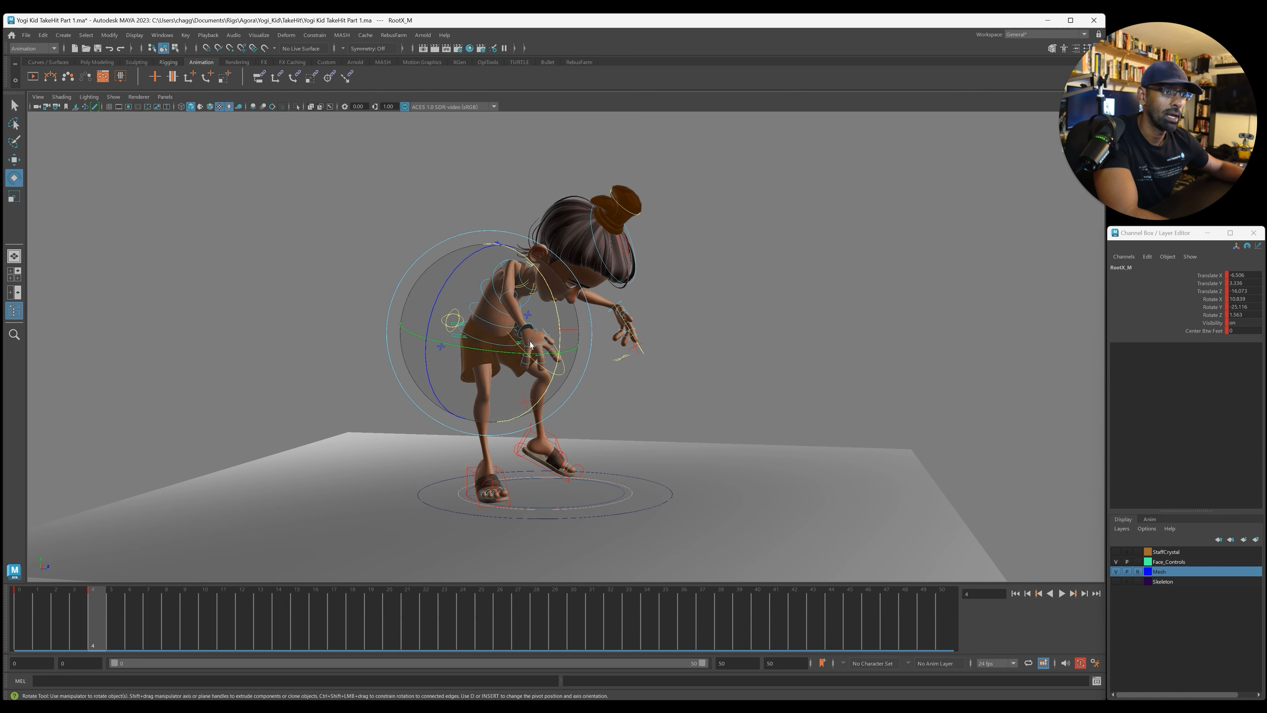
left_click_drag(556, 331, 529, 327)
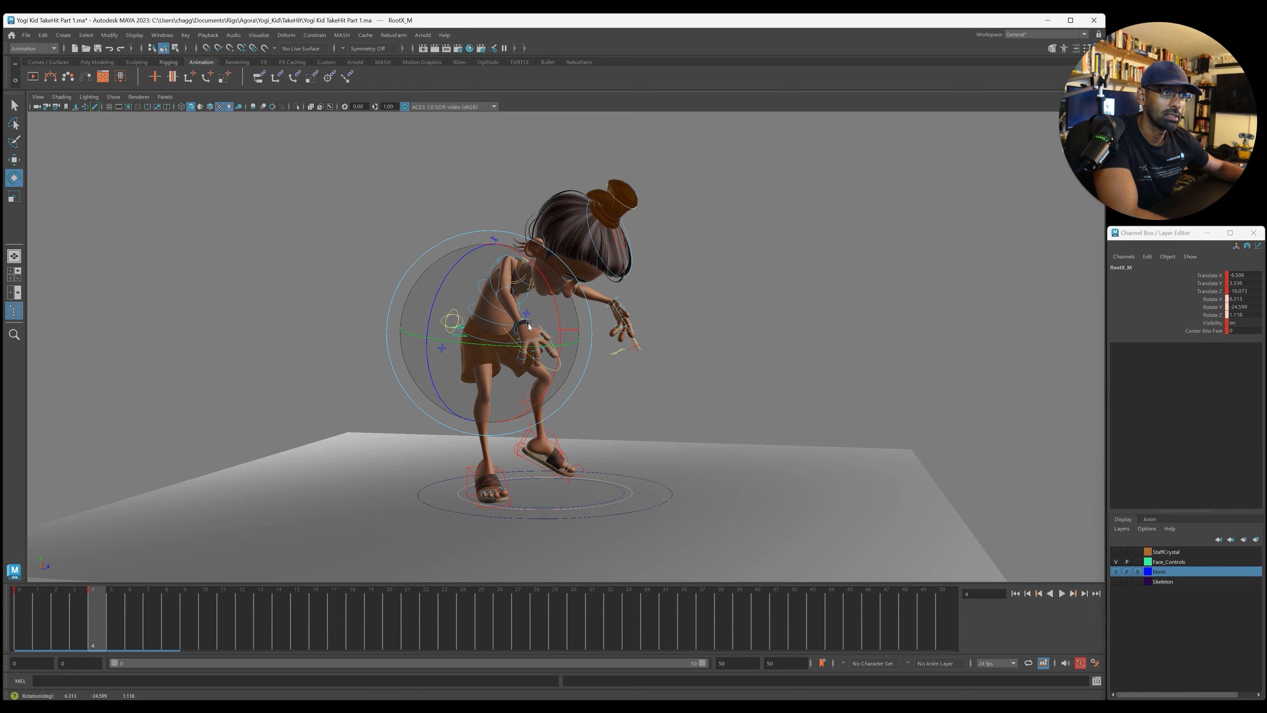
Step: Adjust the chest control's rotation, reaching about 1.2 degrees in Y and 15.4 degrees in Z
left_click(528, 325)
left_click(522, 324)
left_click_drag(523, 322, 489, 284)
left_click(429, 243)
left_click(482, 292)
left_click(494, 298)
left_click(497, 296)
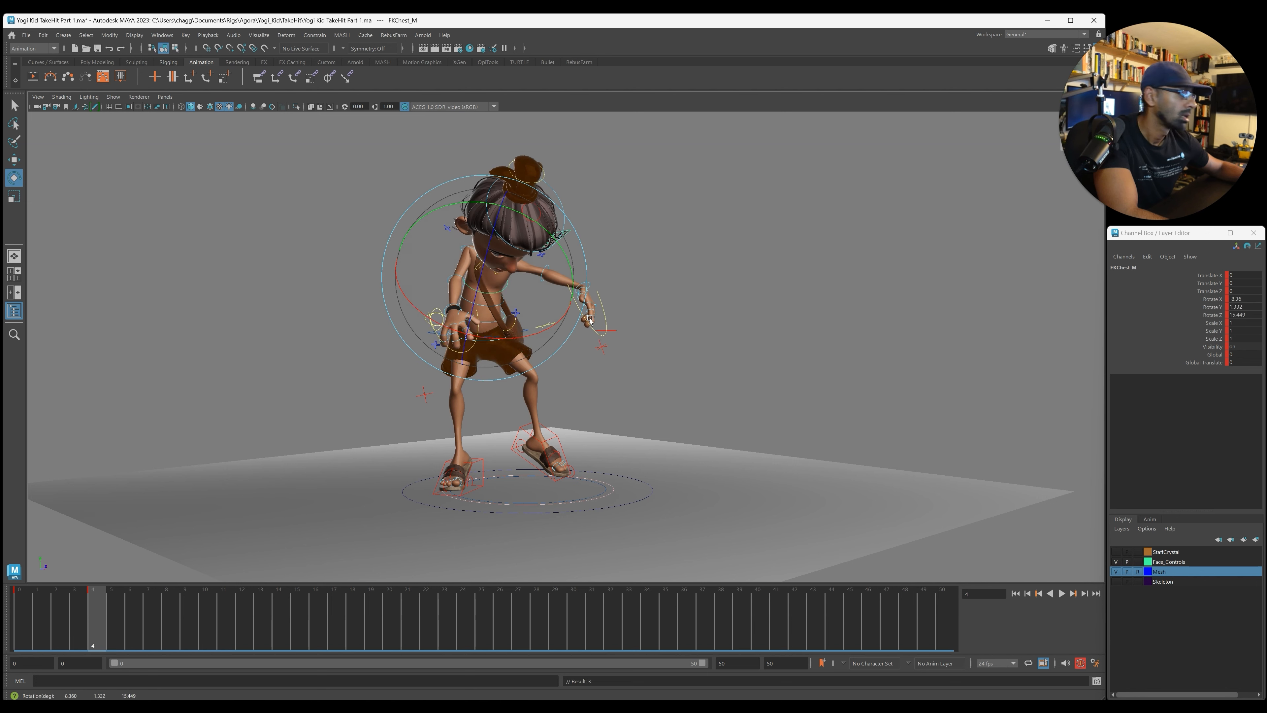
left_click_drag(534, 338, 487, 301)
Step: Rotate the FKSpine2_M control to about 27.3, -12.8 and 1.6 degrees to change the torso bend
left_click(474, 320)
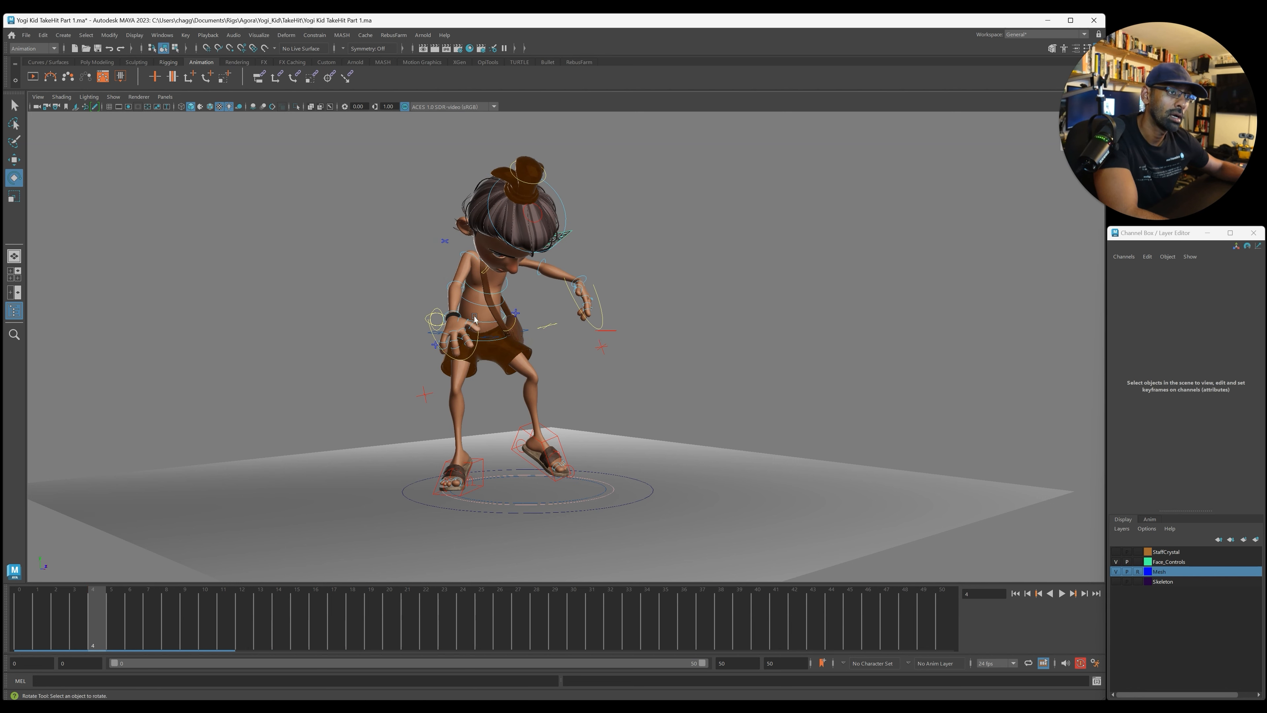
left_click(478, 304)
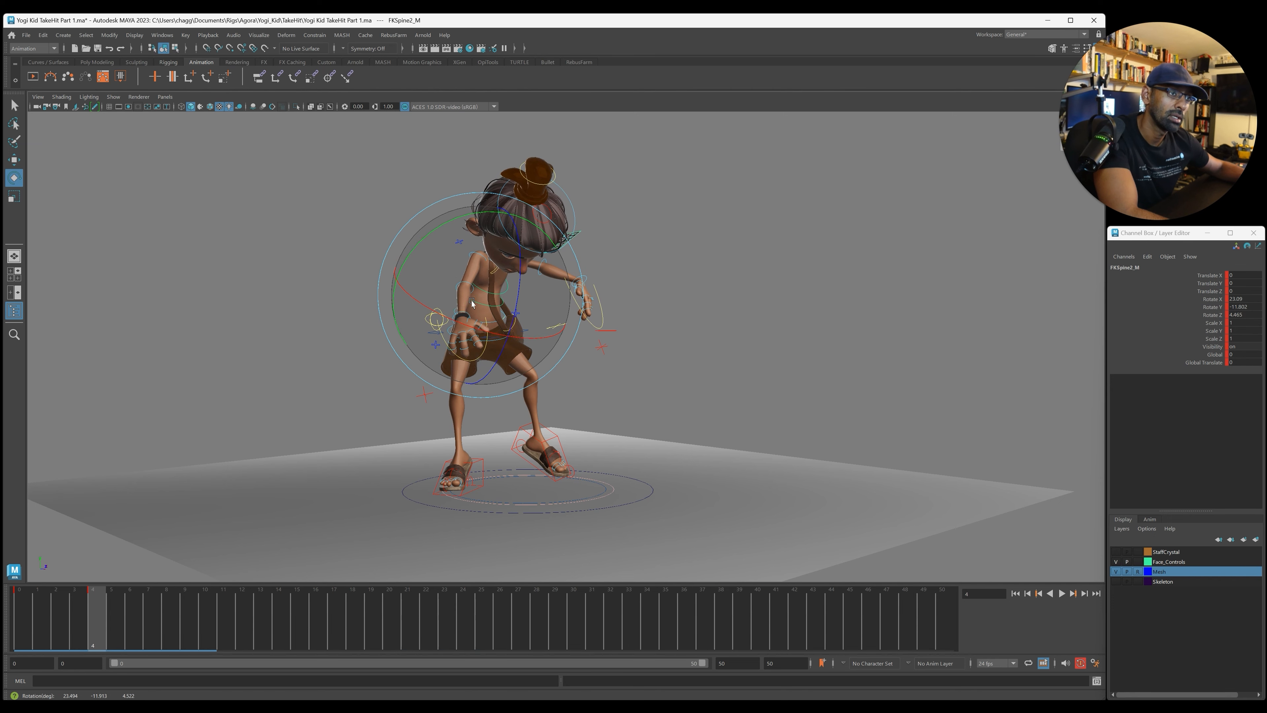
left_click_drag(476, 294, 478, 291)
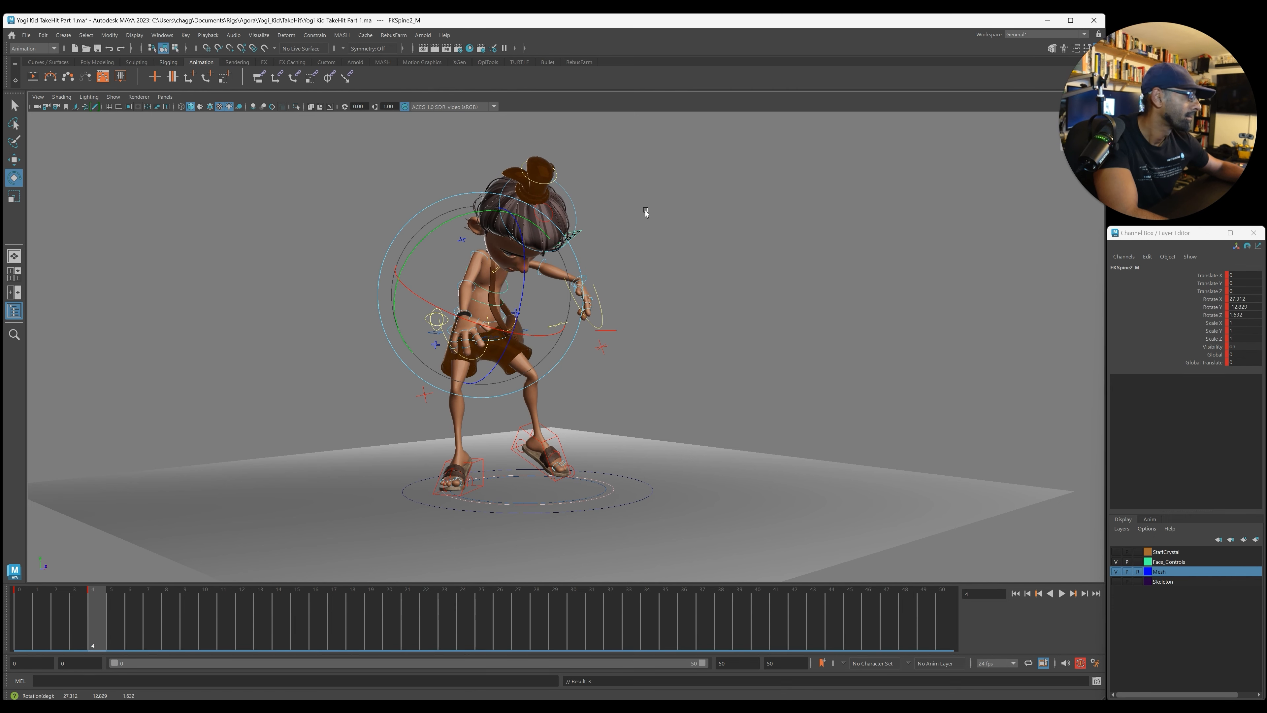
Step: Rotate the head control to about 2.5, 11 and 65 degrees to raise the face slightly
left_click(645, 213)
left_click(511, 263)
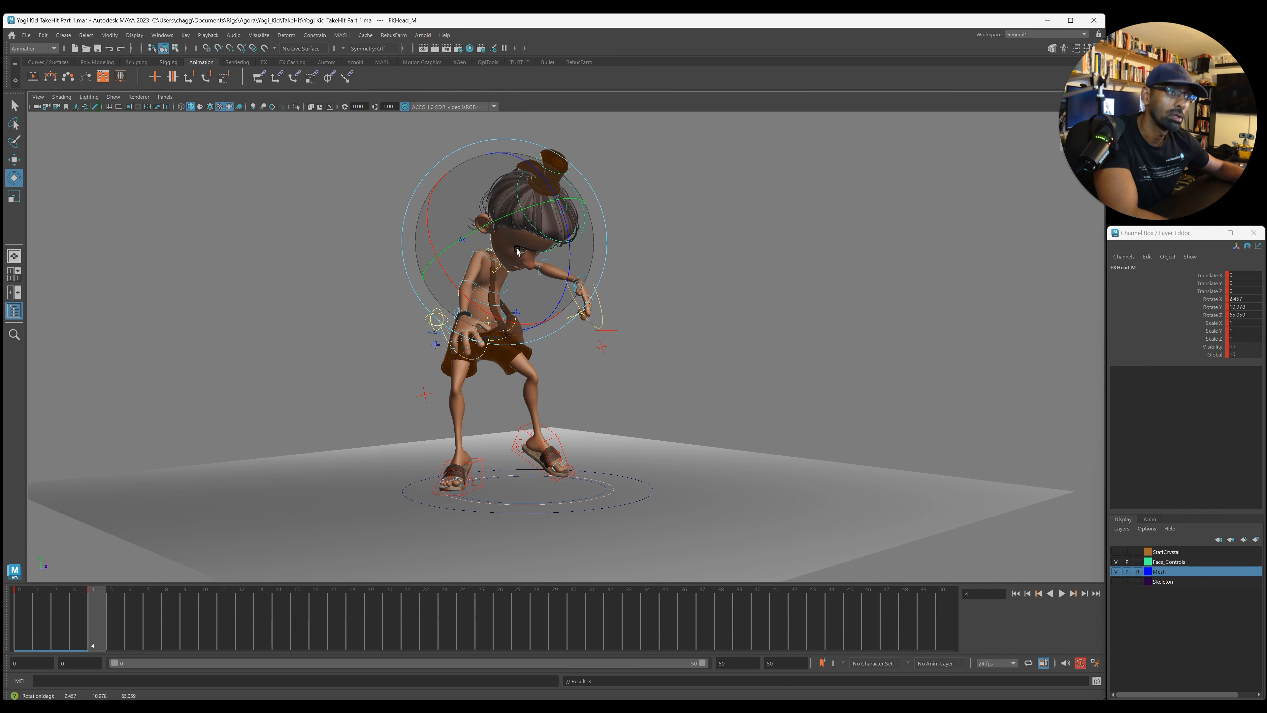
left_click_drag(524, 253, 388, 260, "alt")
Step: Rotate the FKSpine2_M control to about -16.7 degrees in Y and 14.1 in Z, and refine the lower torso
left_click(494, 289)
left_click(494, 289)
left_click_drag(576, 245, 536, 286)
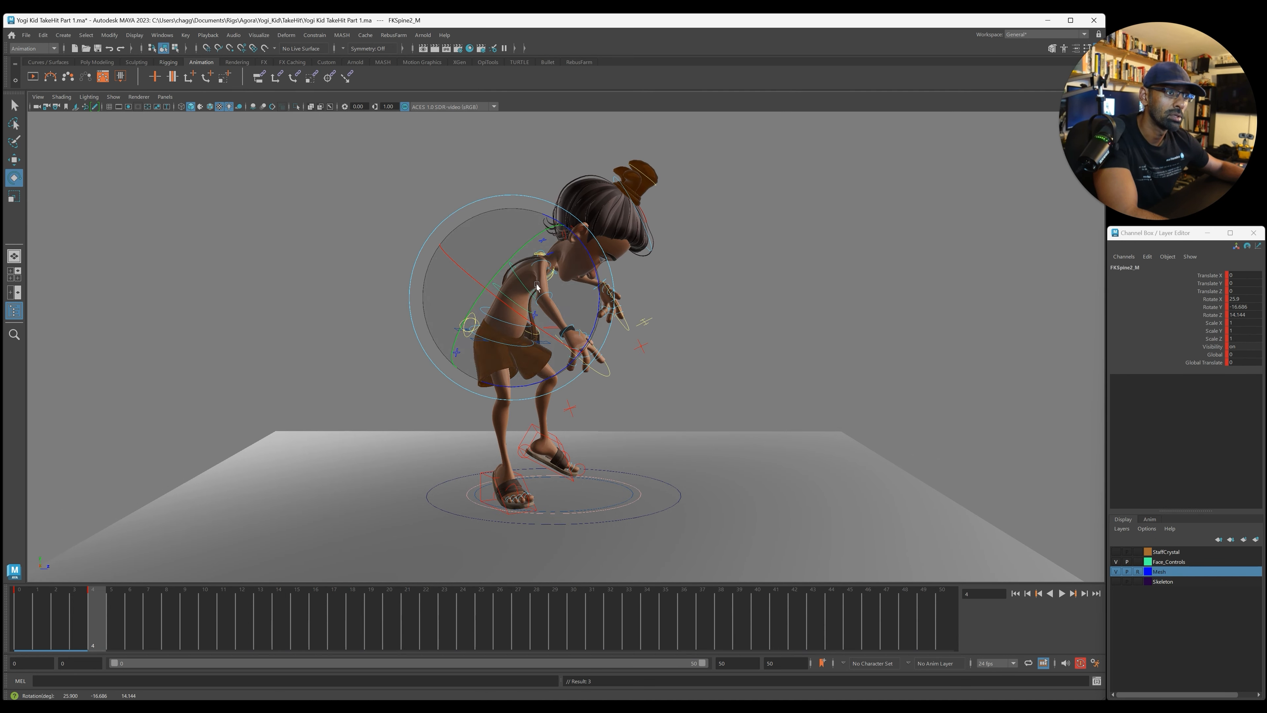
left_click(512, 367)
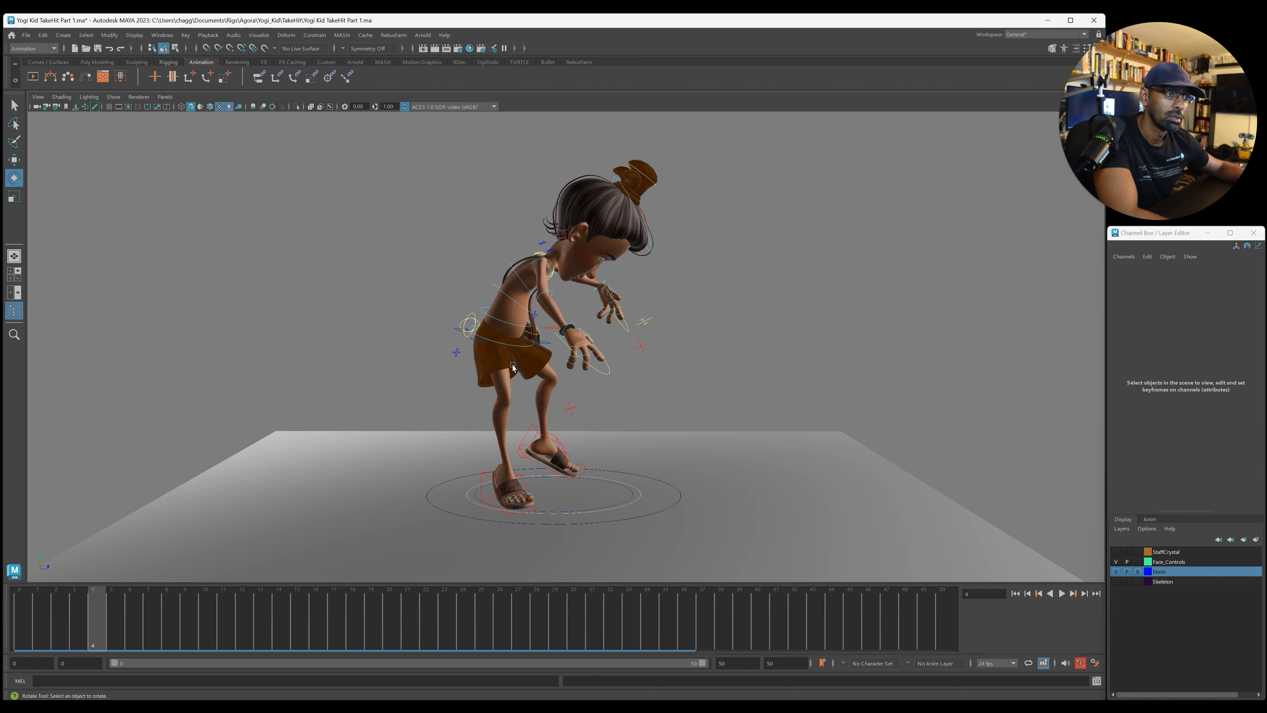
left_click(512, 346)
mouse_move(566, 334)
left_mouse_down()
mouse_move(480, 334)
mouse_move(637, 290)
left_mouse_up()
left_click(641, 299)
left_click_drag(655, 388, 651, 388, "alt")
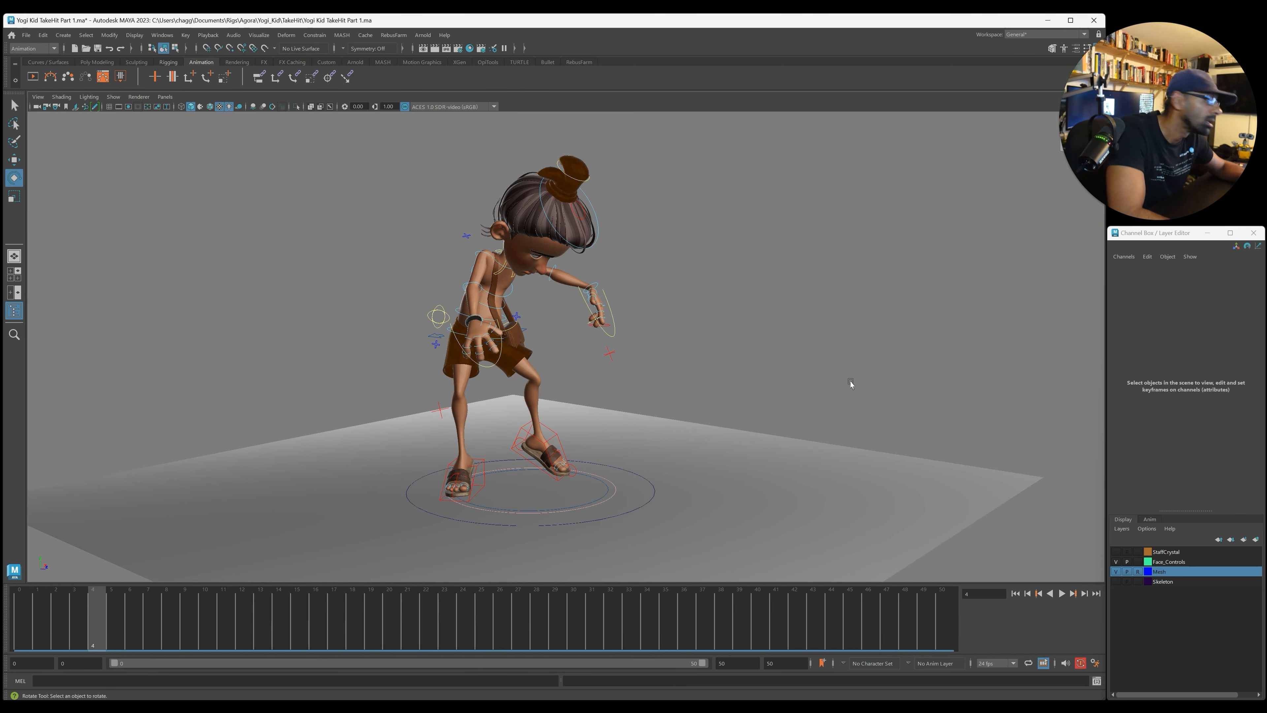
Step: Repose the right arm from the shoulder with the elbow bent and swung away from the torso
scroll(360, 297, "up", 4)
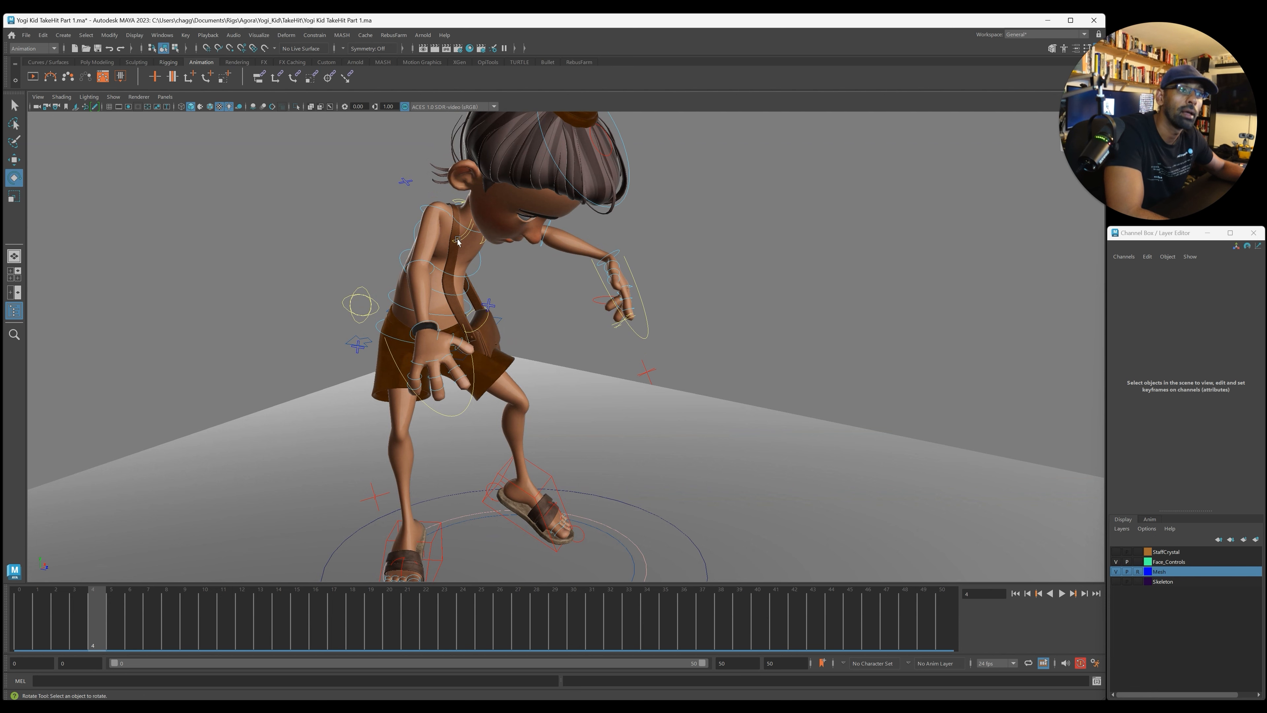
left_click(457, 241)
left_click_drag(467, 175, 258, 262)
left_click(396, 205)
left_click(417, 210)
left_click(258, 262)
left_click(380, 245)
left_click_drag(394, 254, 423, 270)
key("s")
left_click(278, 336)
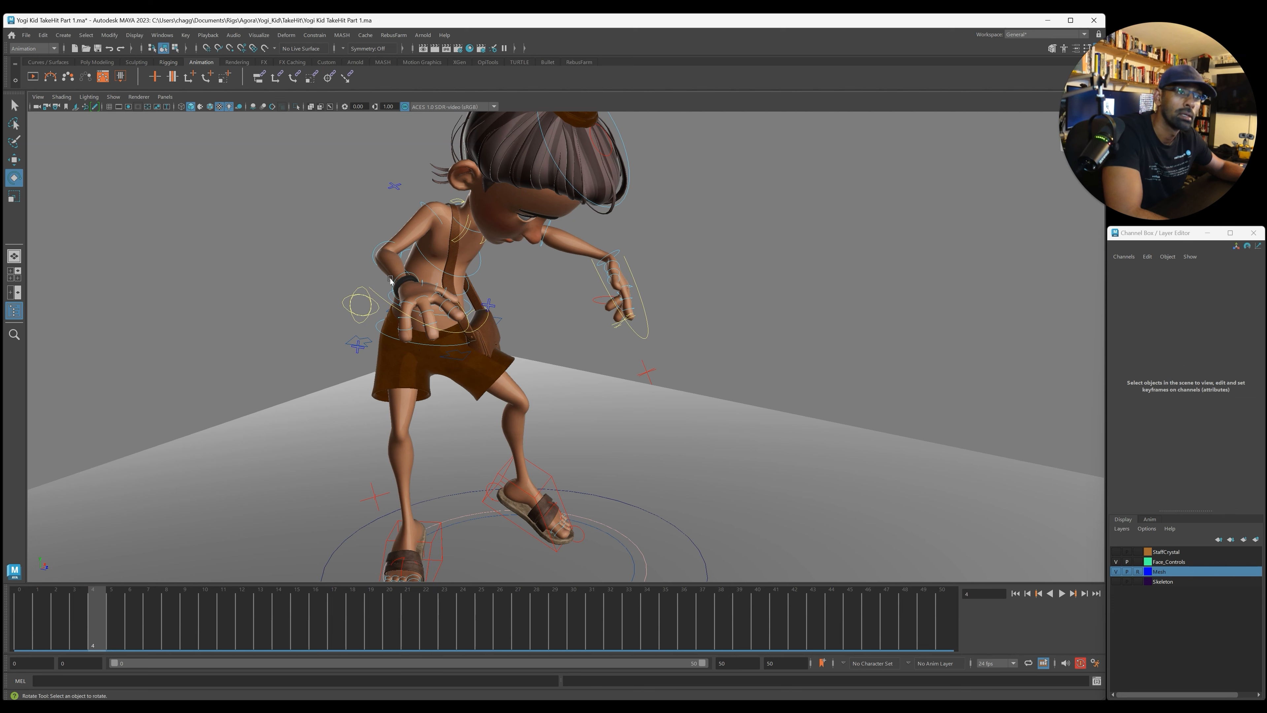
Step: Rotate the right wrist control to about -34.8, 28.7 and 24.3 degrees to angle the hand
left_click(413, 277)
left_click_drag(438, 265, 504, 306)
left_click_drag(583, 300, 589, 301)
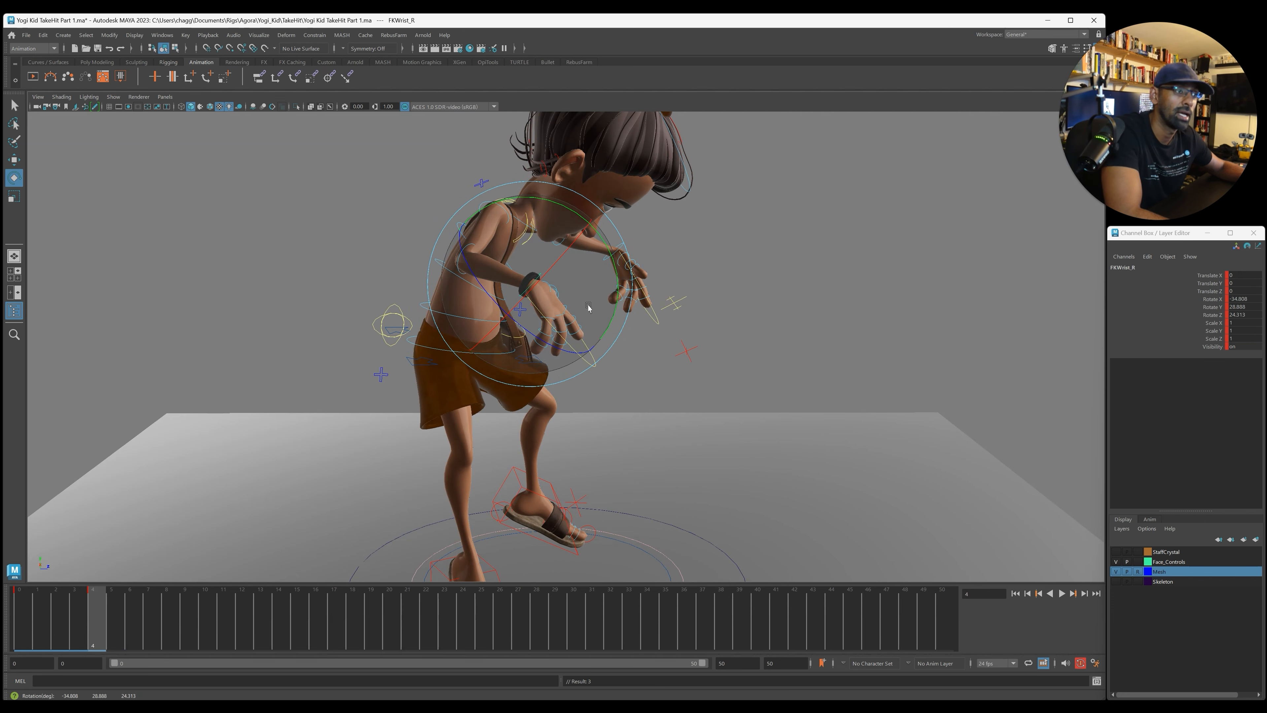
Step: Raise the left arm away from the body at the shoulder and bend its elbow outward
left_click_drag(737, 337, 707, 337, "alt")
left_click(665, 260)
left_click_drag(652, 260, 541, 201, "alt")
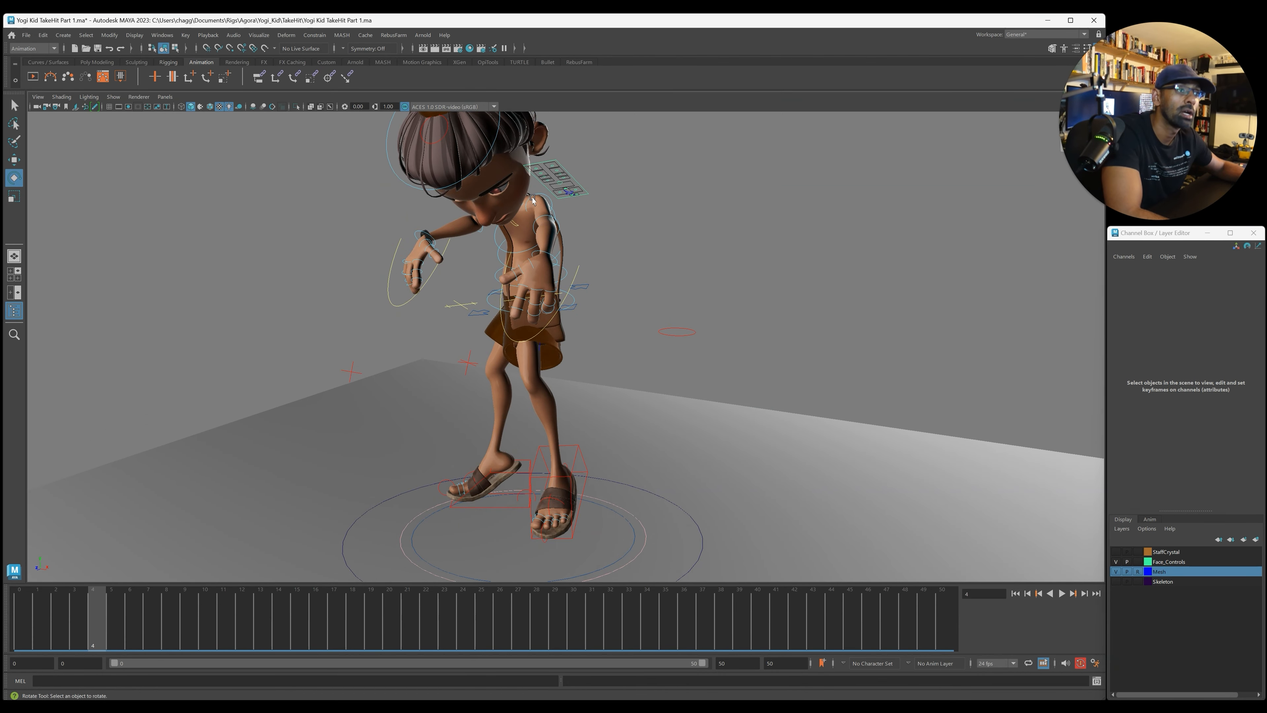
left_click(547, 200)
left_click_drag(513, 257, 498, 295)
left_click(591, 294)
left_click(543, 229)
left_click(678, 224)
left_click_drag(699, 231, 666, 212, "alt")
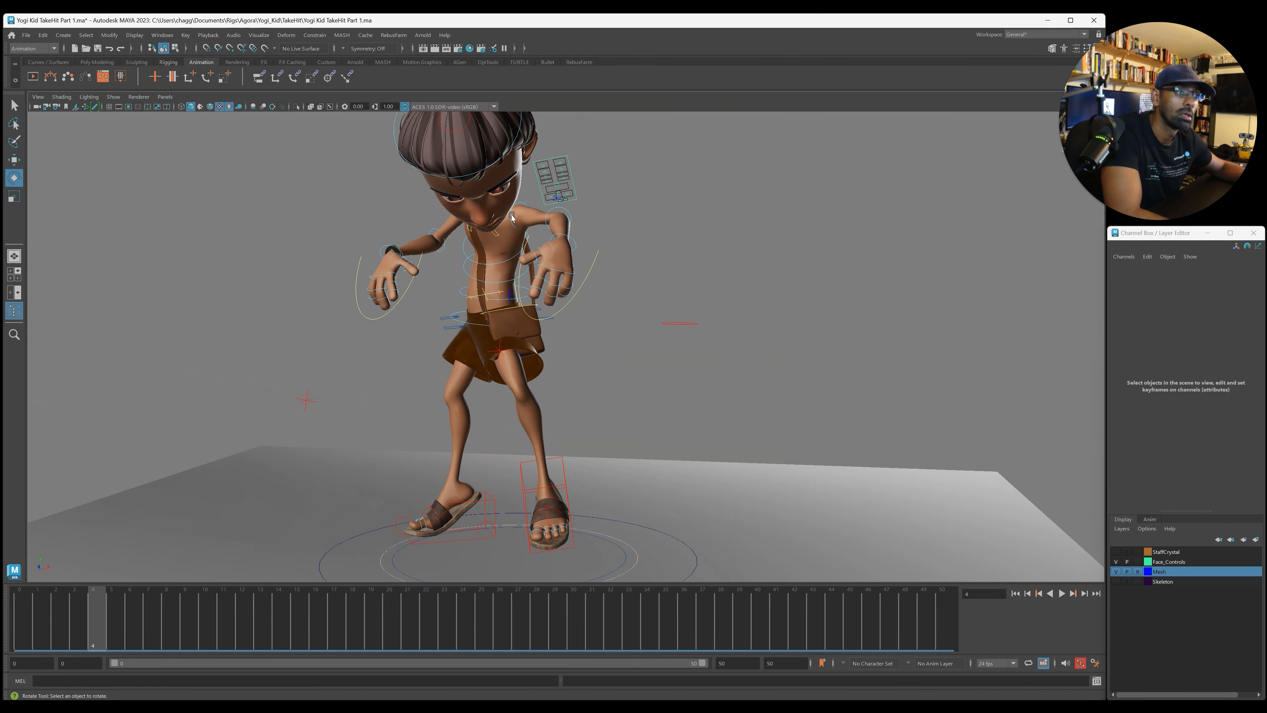
Step: Refine the left shoulder and rotate the left elbow to about 16.4 degrees in Y and -19.2 in Z
left_click(527, 216)
left_click_drag(565, 187, 523, 285)
left_click(639, 240)
left_click(518, 207)
left_click(629, 269)
left_click(565, 234)
mouse_move(606, 305)
left_mouse_down()
mouse_move(693, 296)
mouse_move(622, 286)
left_mouse_up()
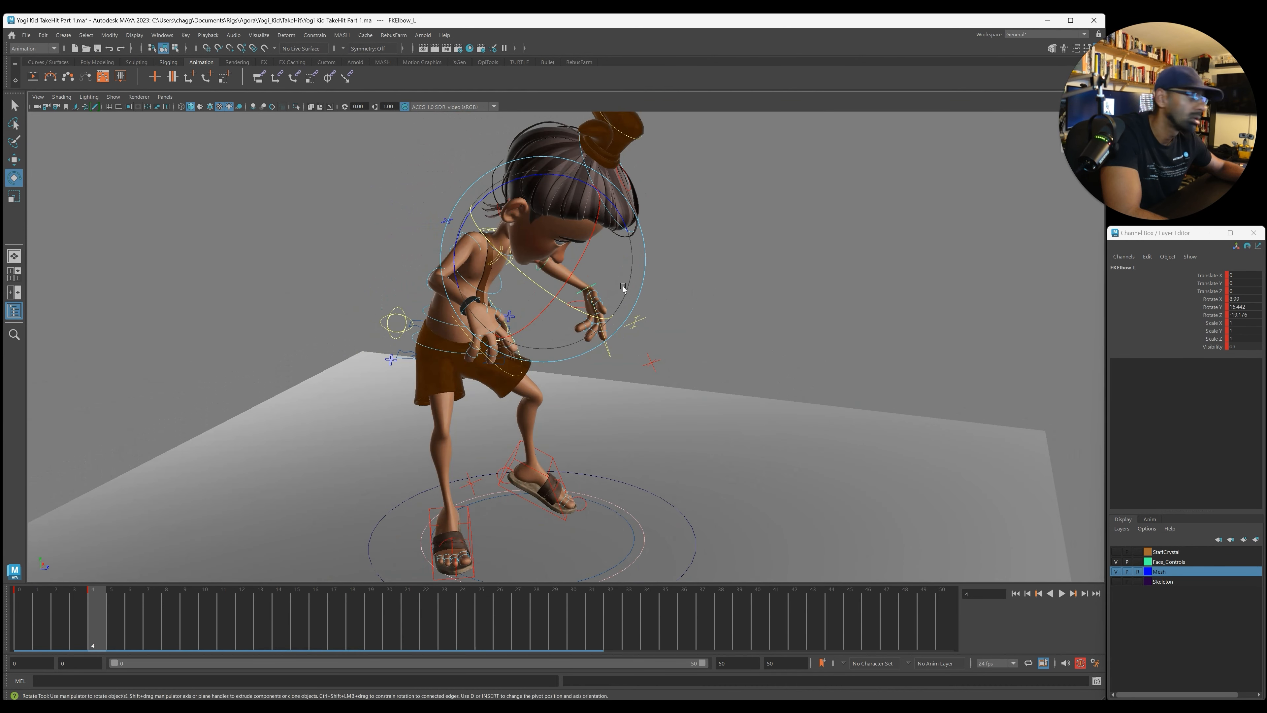
Step: Rotate the left wrist control to angle the left hand in the hit pose
left_click(681, 285)
left_click(585, 291)
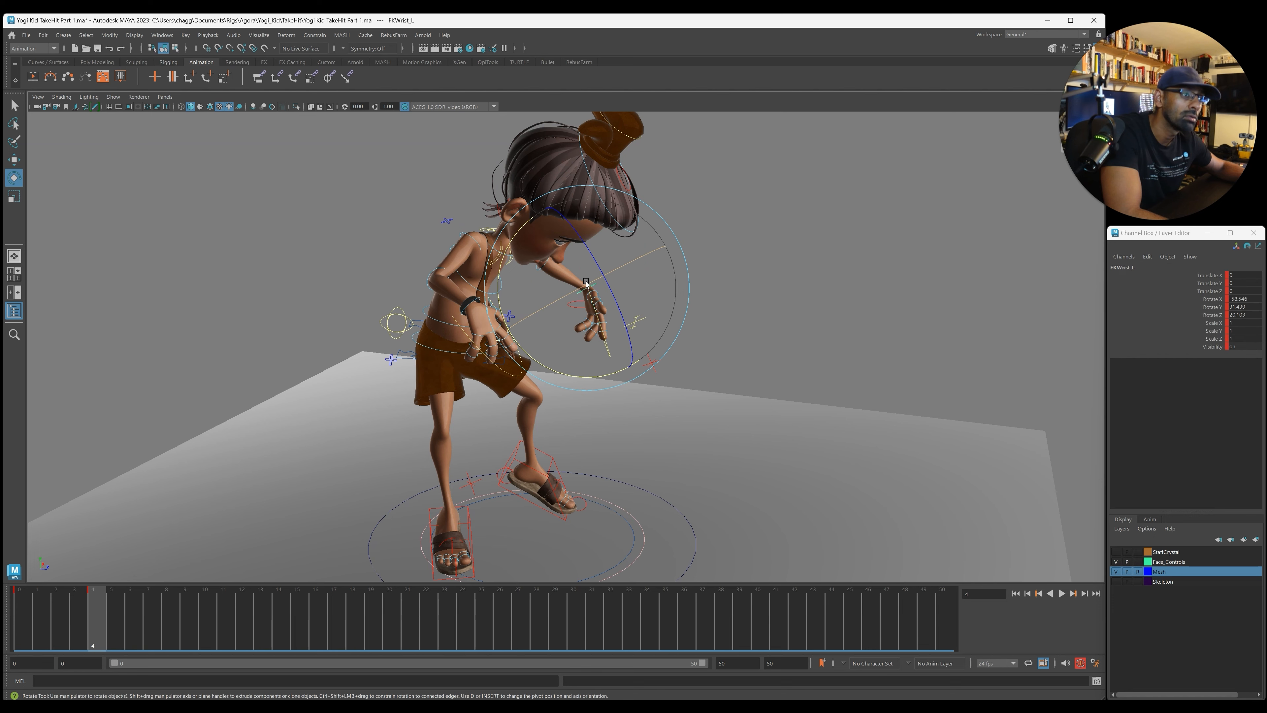
left_click_drag(496, 278, 539, 329)
Step: Select all the body controls, move their pose key from frame 4 to frame 8 and play the animation
right_click_drag(538, 329, 405, 371, "alt")
left_click_drag(405, 371, 416, 226, "alt")
left_click_drag(420, 171, 679, 489)
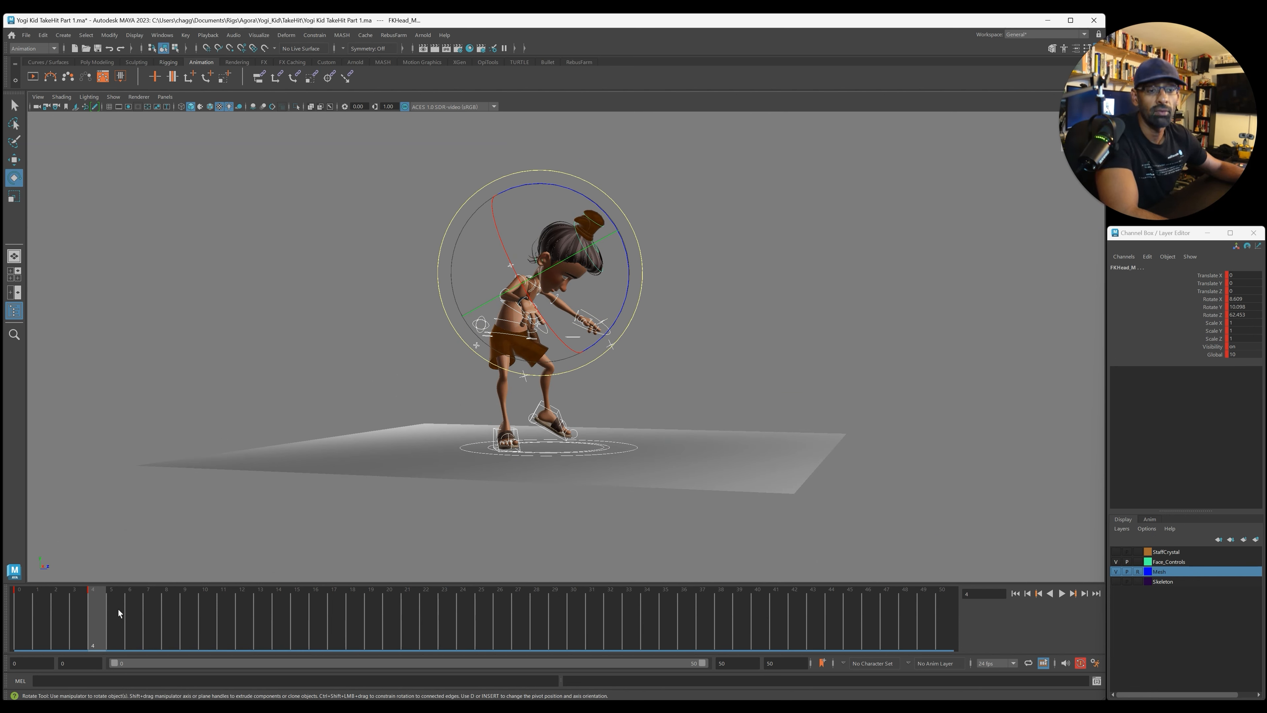
key("w")
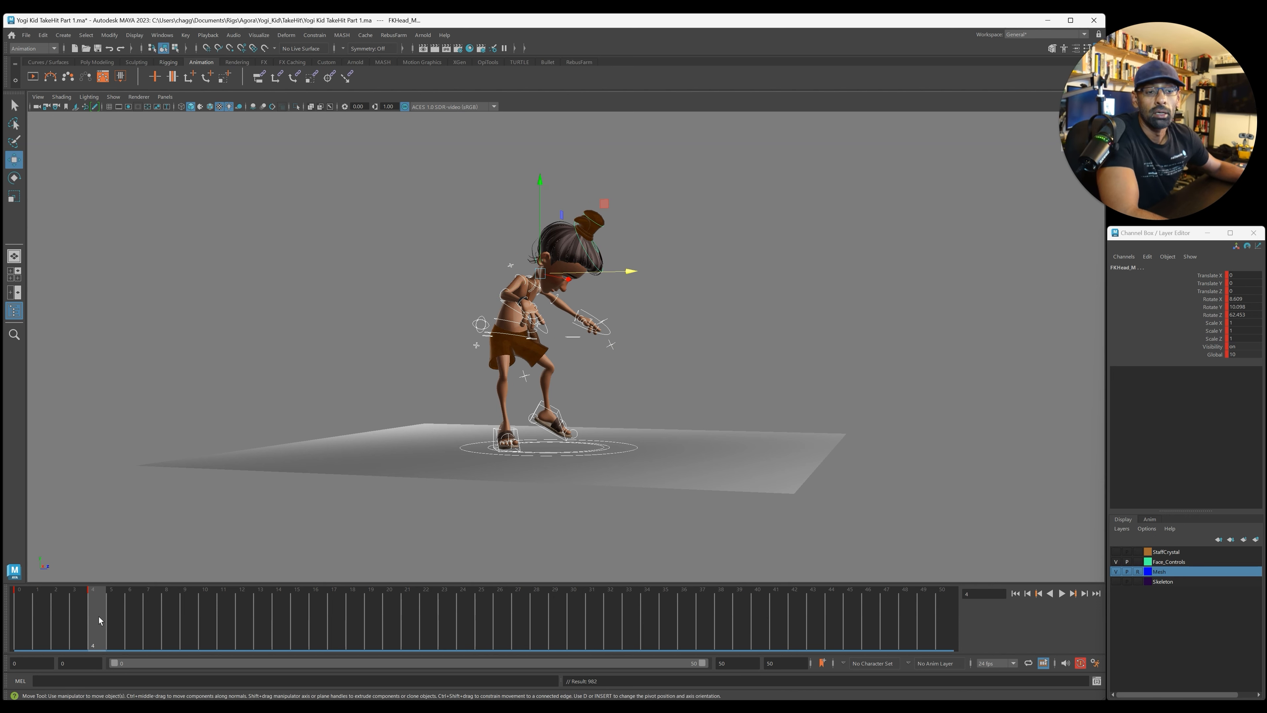
key("alt+v")
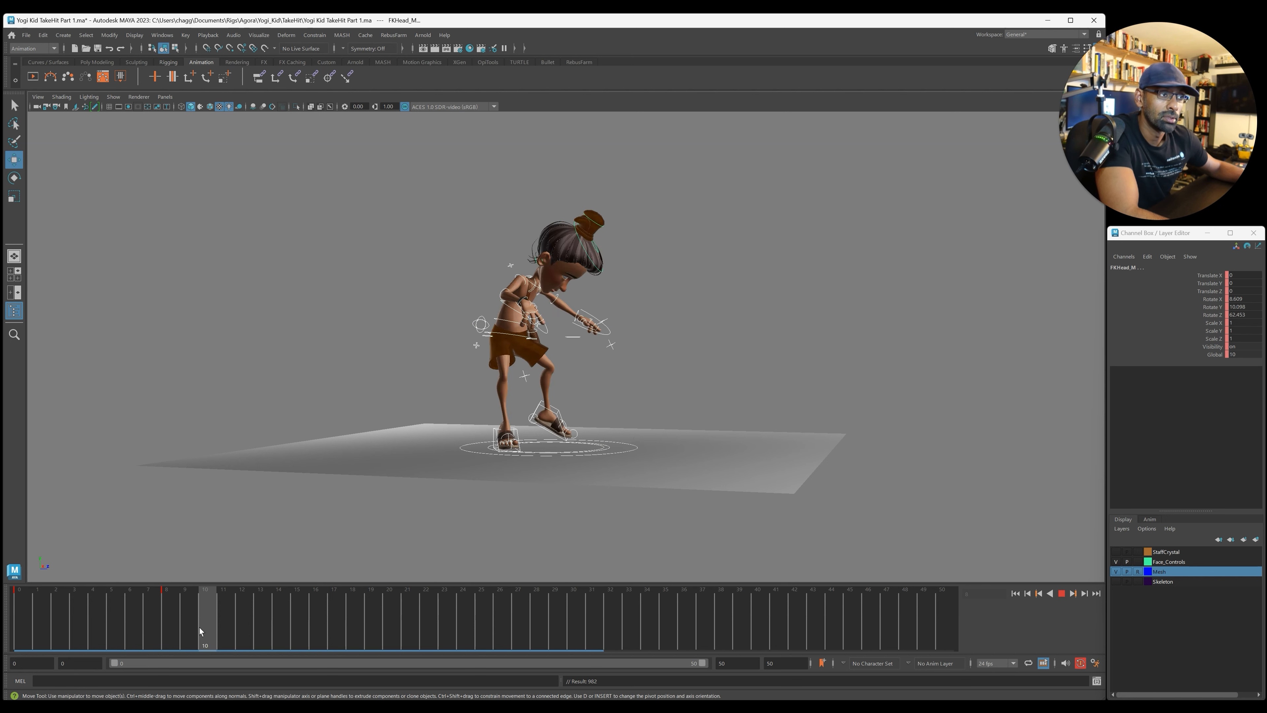
Step: Shift the root control back and down at frame 4 and rotate the hips for the initial impact pose
right_click_drag(274, 545, 564, 450, "alt")
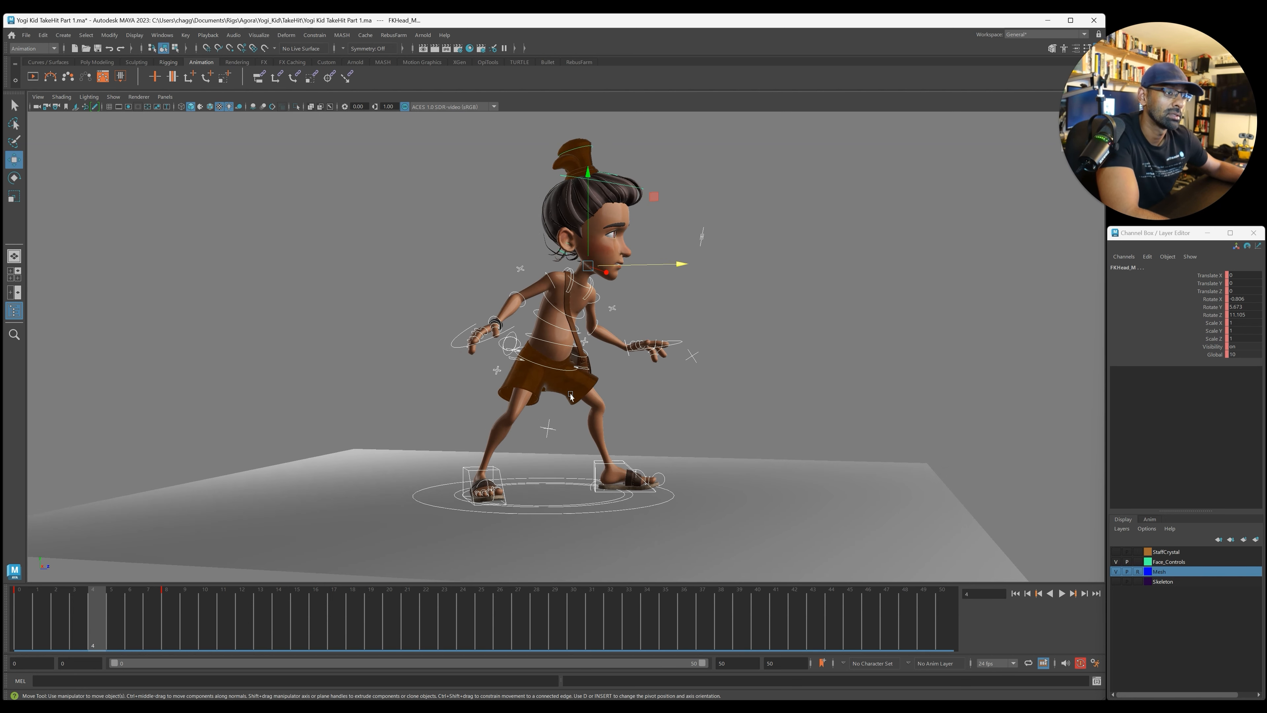
left_click(574, 372)
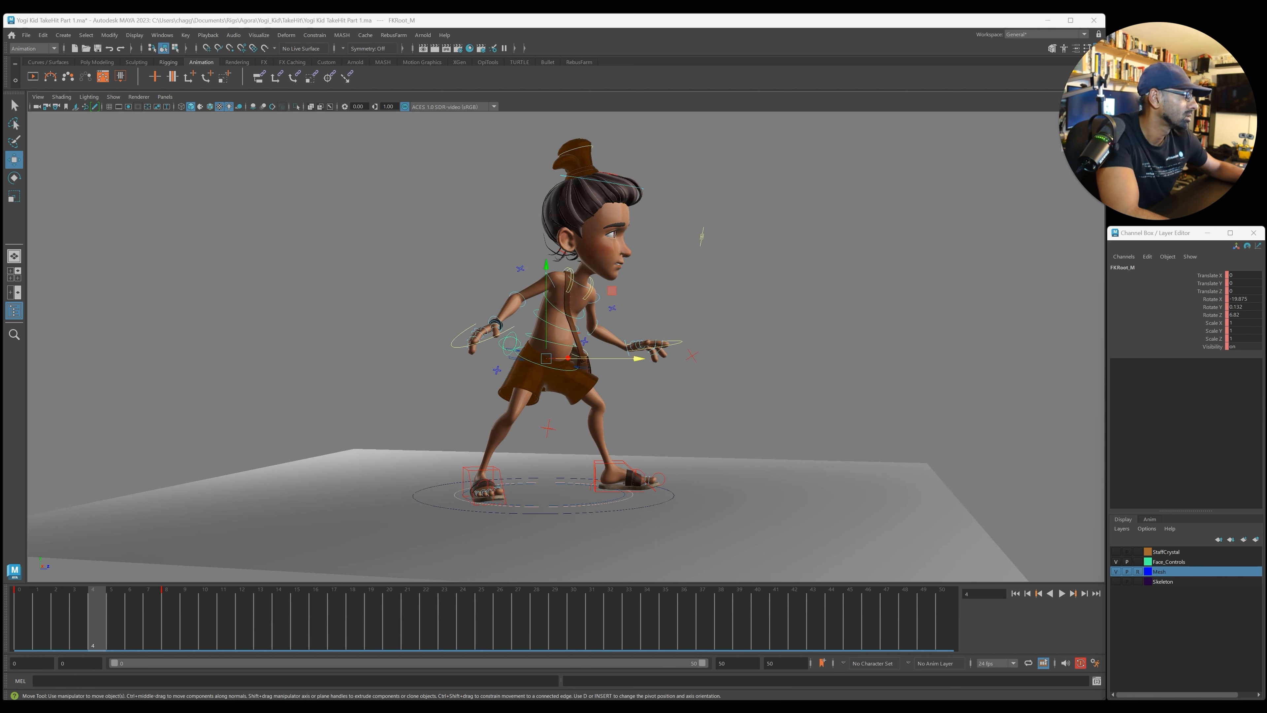
left_click_drag(641, 365, 608, 358)
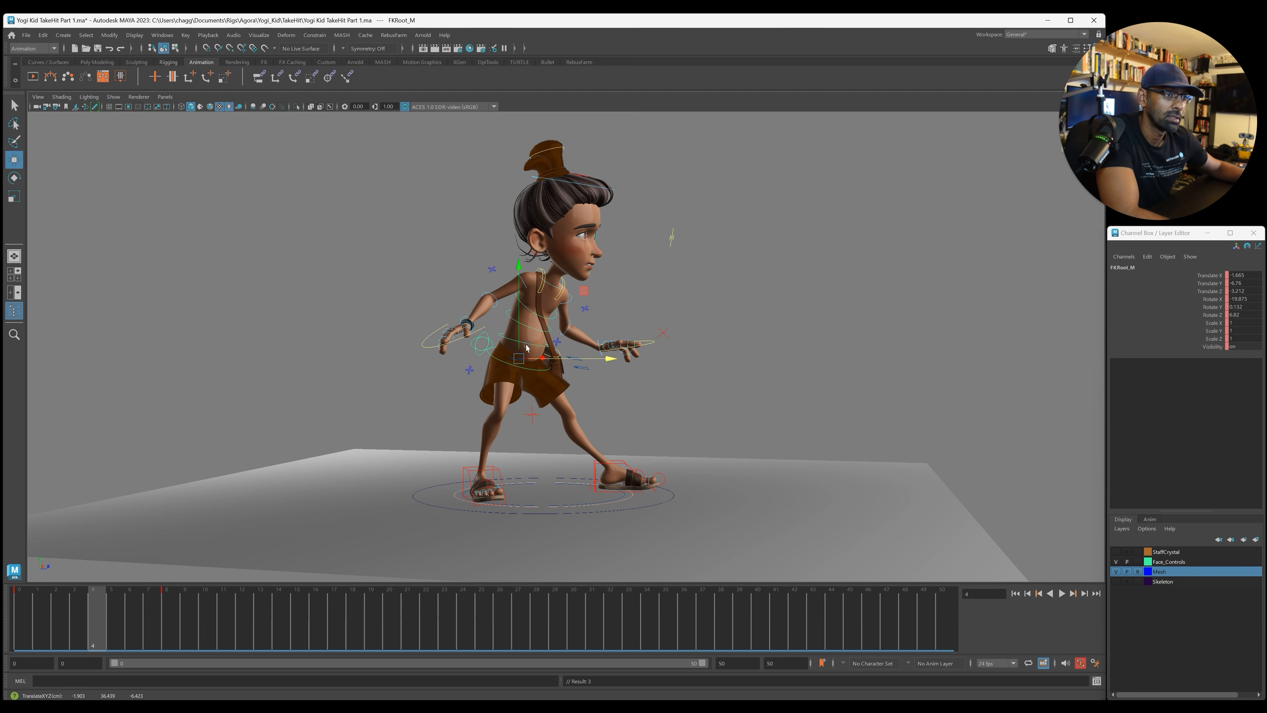
left_click_drag(519, 264, 519, 272)
key("e")
left_click_drag(556, 332, 558, 337)
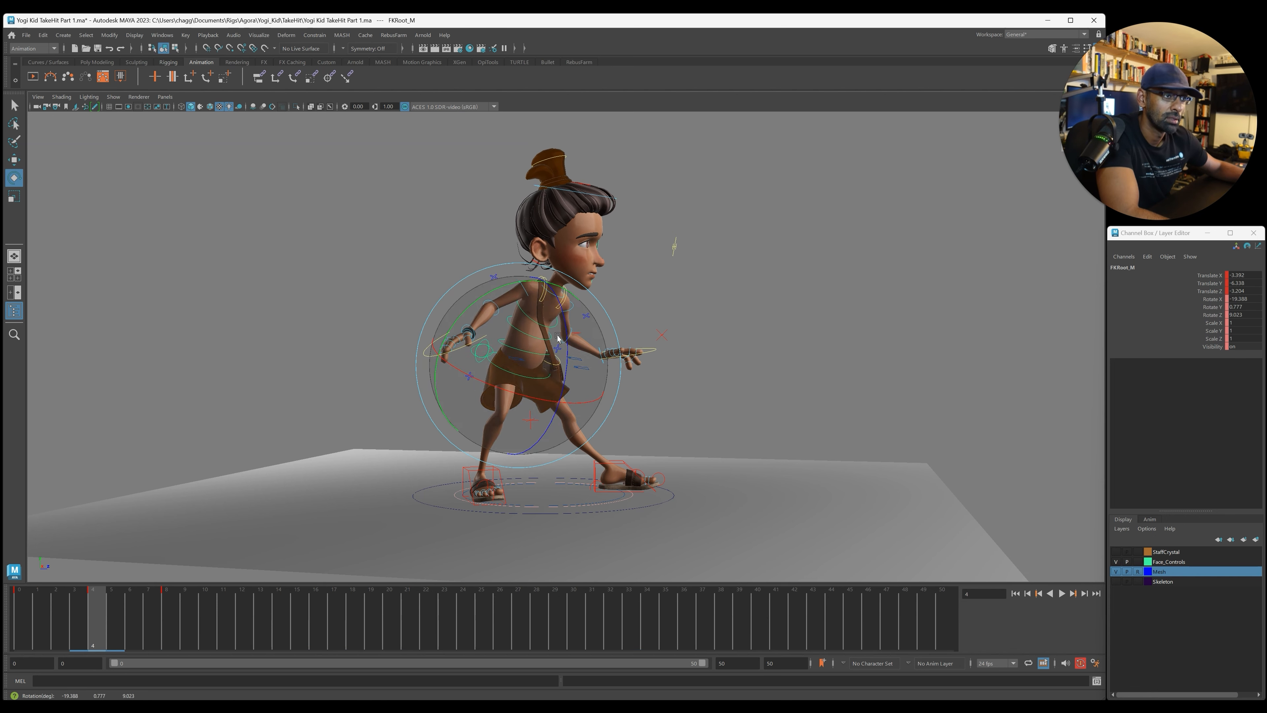
Step: Bend the spine controls forward at frame 4 and tip the head down over the chest
left_click(560, 335)
left_click(560, 333)
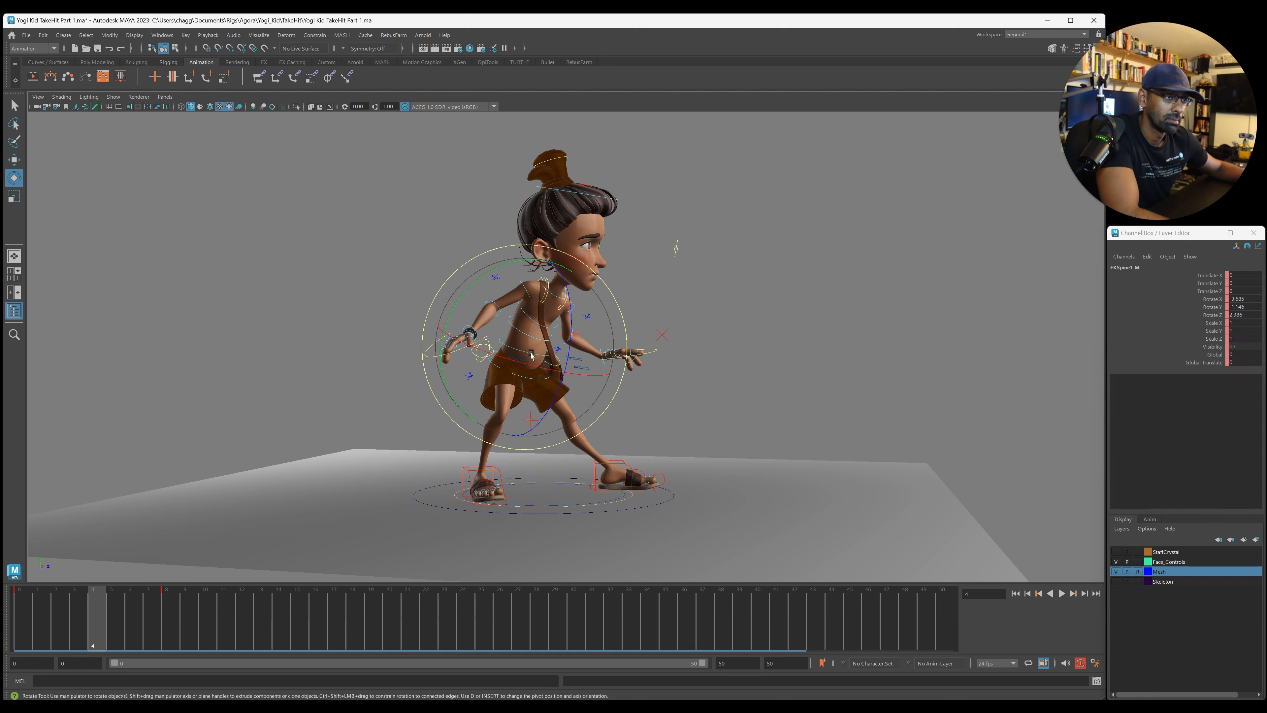
left_click_drag(560, 333, 609, 334)
left_click(614, 325)
left_click(549, 316)
left_click(525, 340)
left_click(541, 338)
left_click(629, 319)
left_click(634, 228)
left_click_drag(638, 237, 606, 322)
Step: Rotate the right scapula and swing the right arm forward from the shoulder in front of the torso
left_click_drag(606, 322, 497, 330, "alt")
left_click_drag(410, 324, 573, 308, "alt")
left_click(582, 300)
left_click(555, 299)
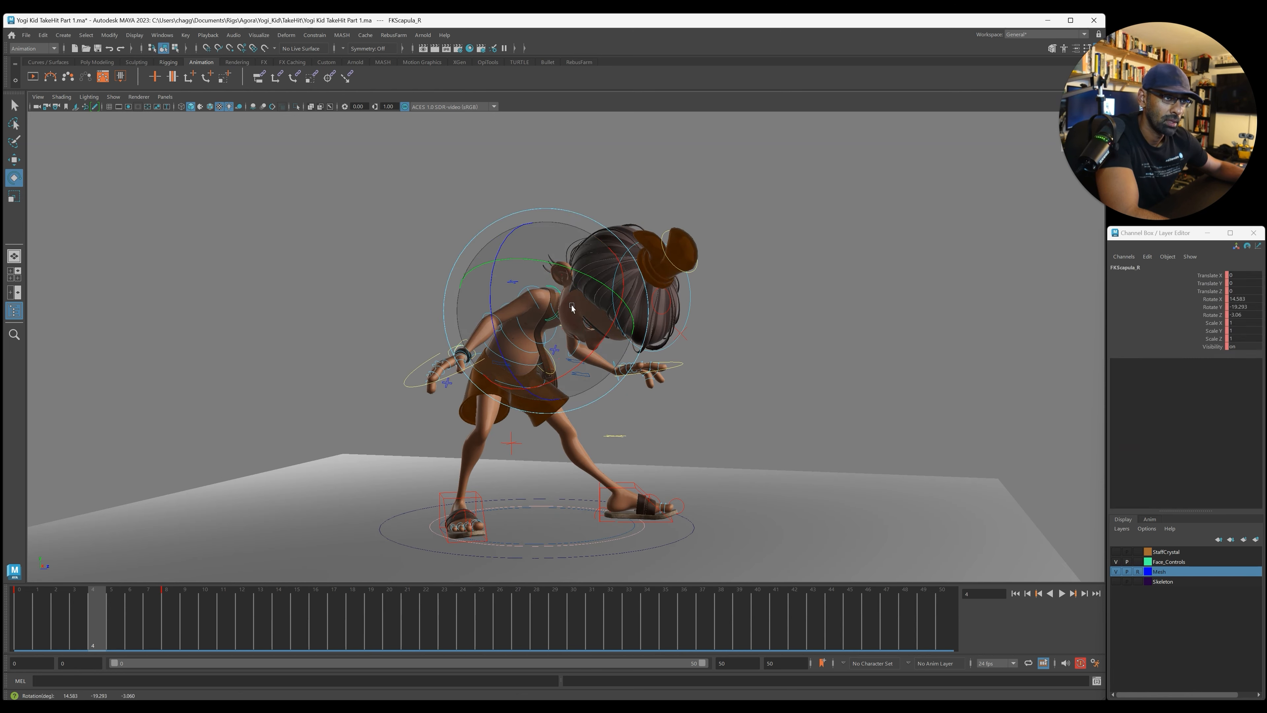
left_click(304, 261)
left_click(529, 299)
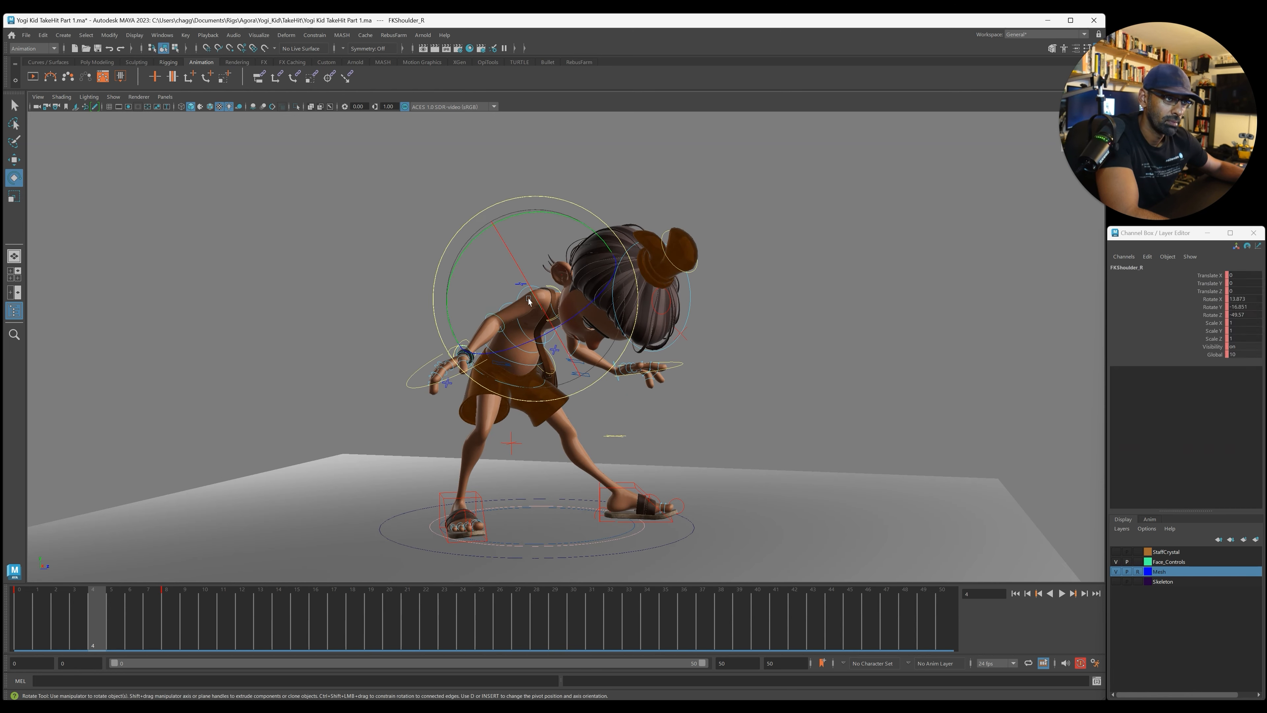
left_click_drag(489, 353, 560, 318)
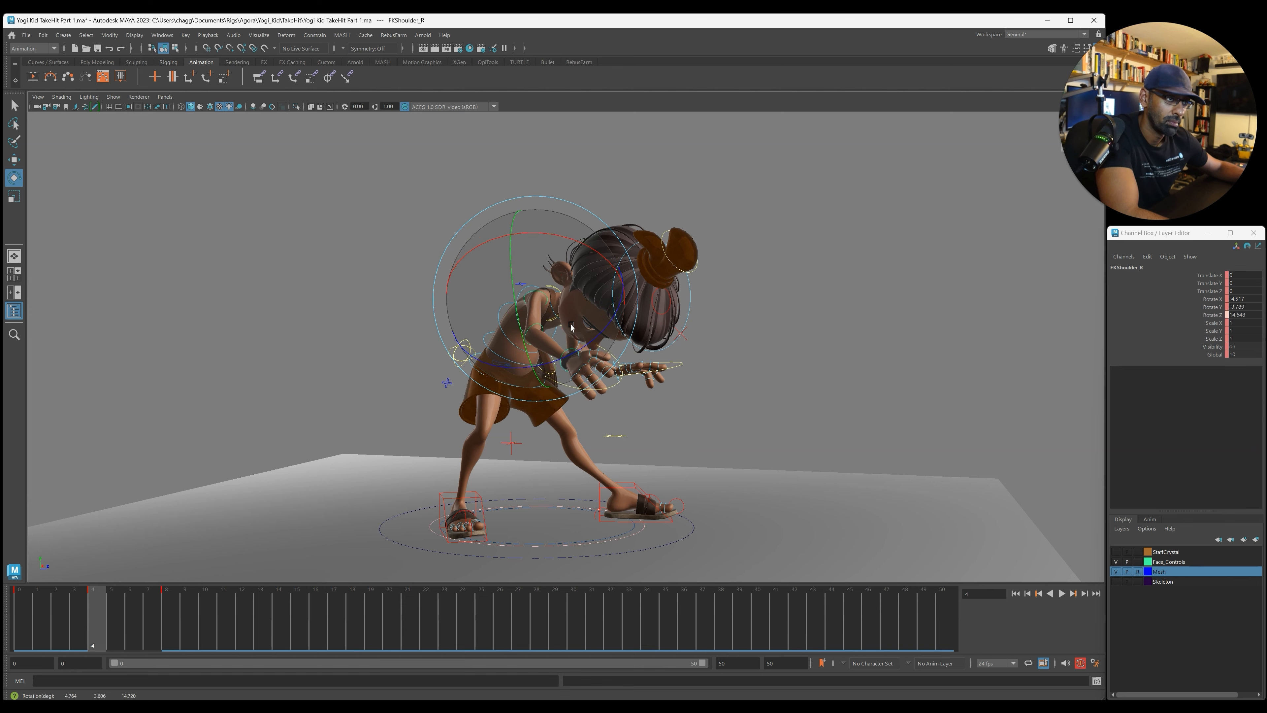
Step: Rotate the upper left arm forward in the frame 4 pose and set the left elbow's rotation to 0
left_click_drag(503, 229, 352, 242, "alt")
left_click(352, 249)
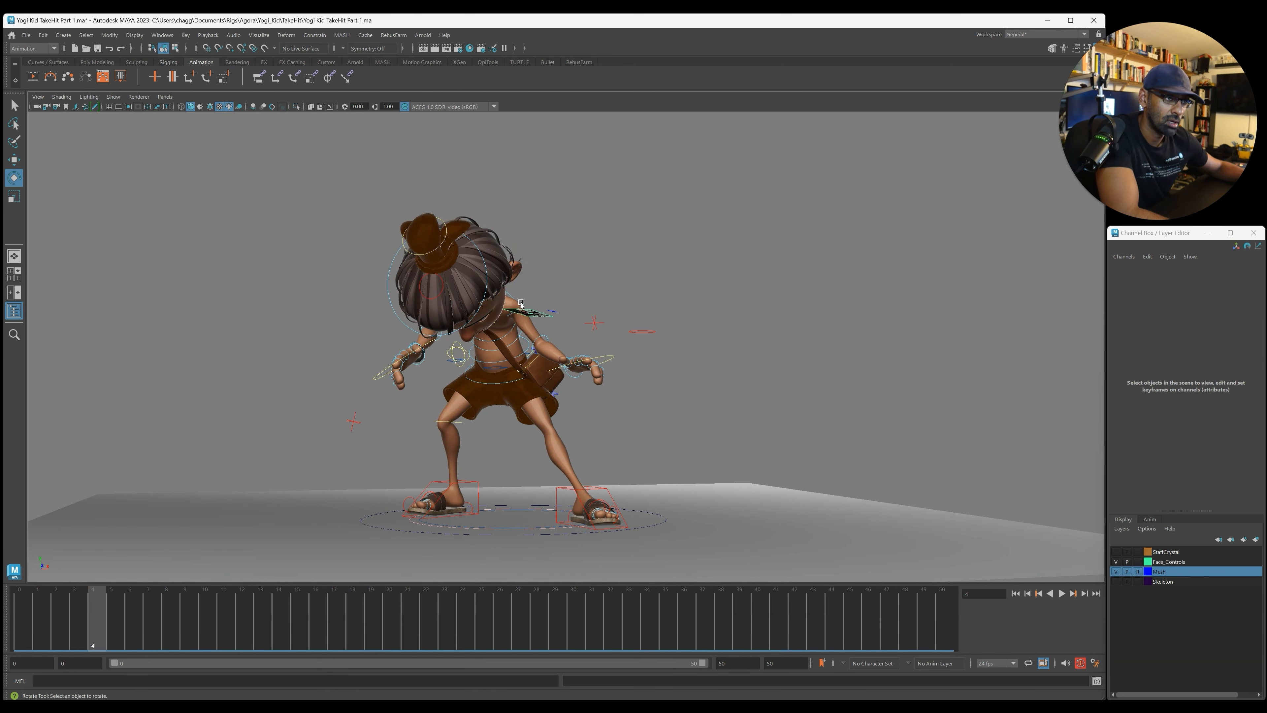
left_click(521, 304)
left_click_drag(518, 312, 505, 339)
left_click_drag(663, 277, 635, 366, "alt")
left_click(642, 337)
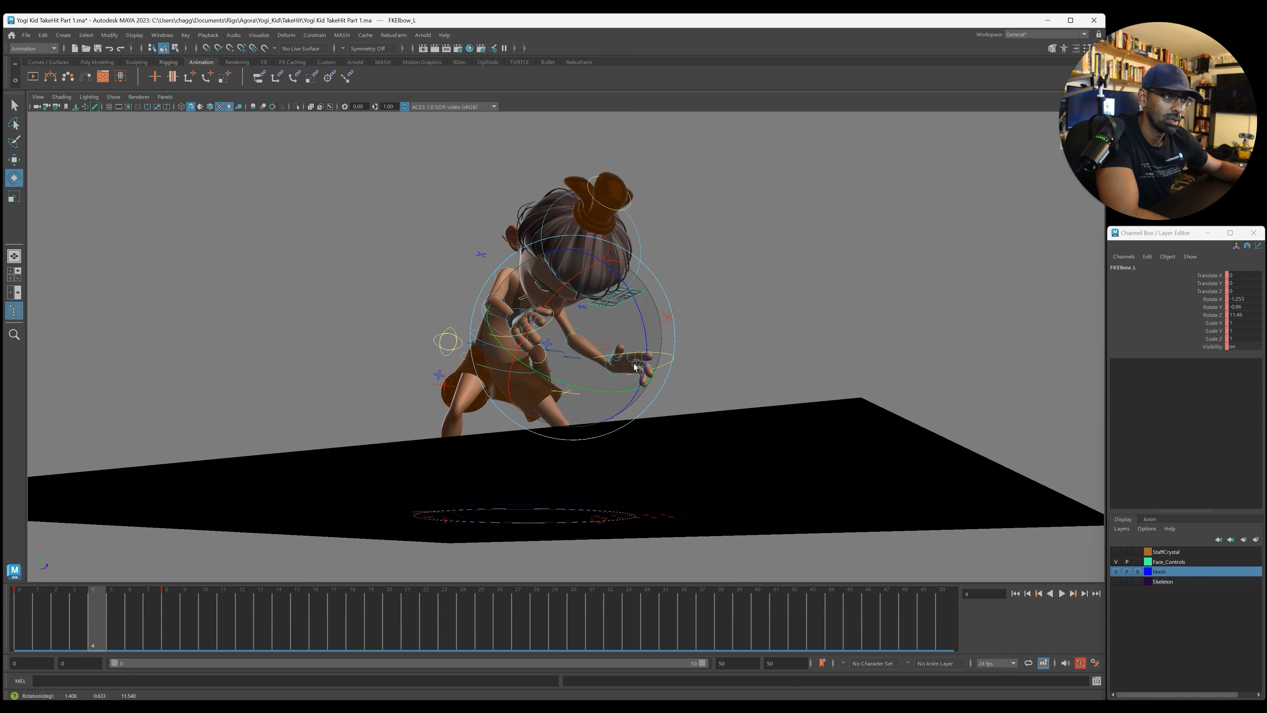
left_click_drag(1239, 300, 1245, 312)
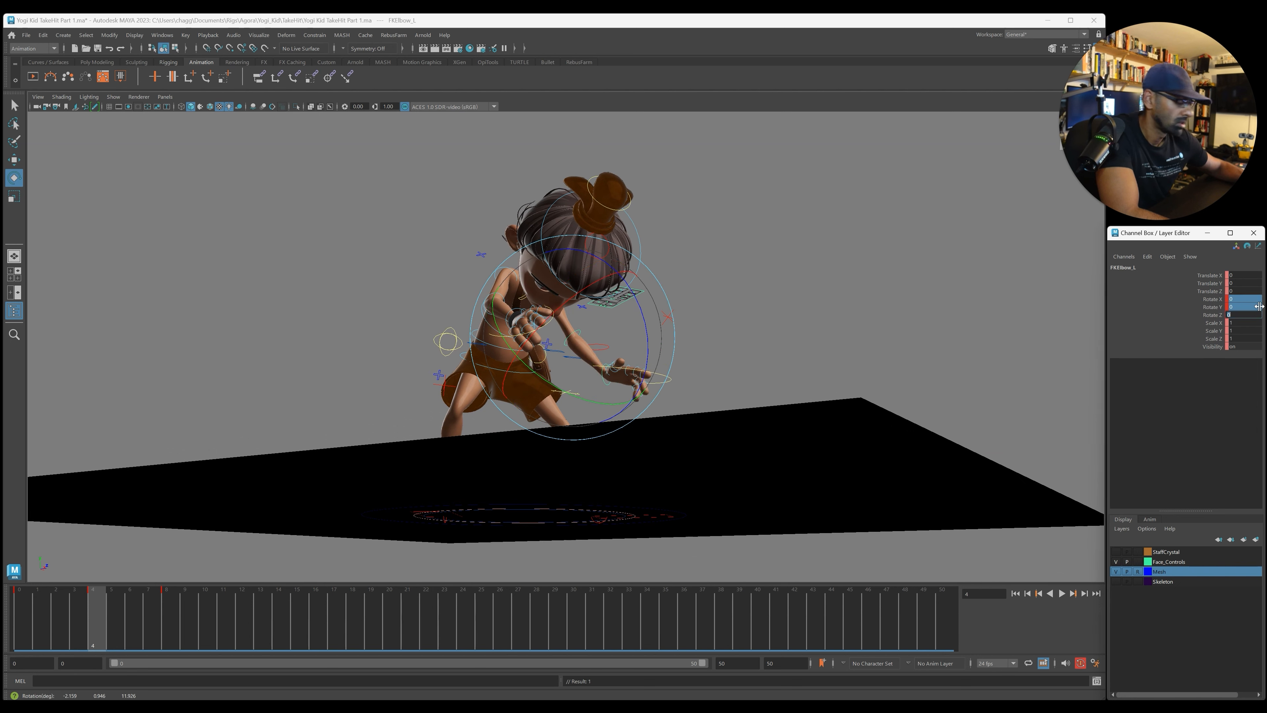
Step: Rotate the left wrist so the hand hangs downward, and refine the arms' forward reach
left_click_drag(730, 337, 642, 469, "alt")
left_click(647, 412)
left_click(615, 404)
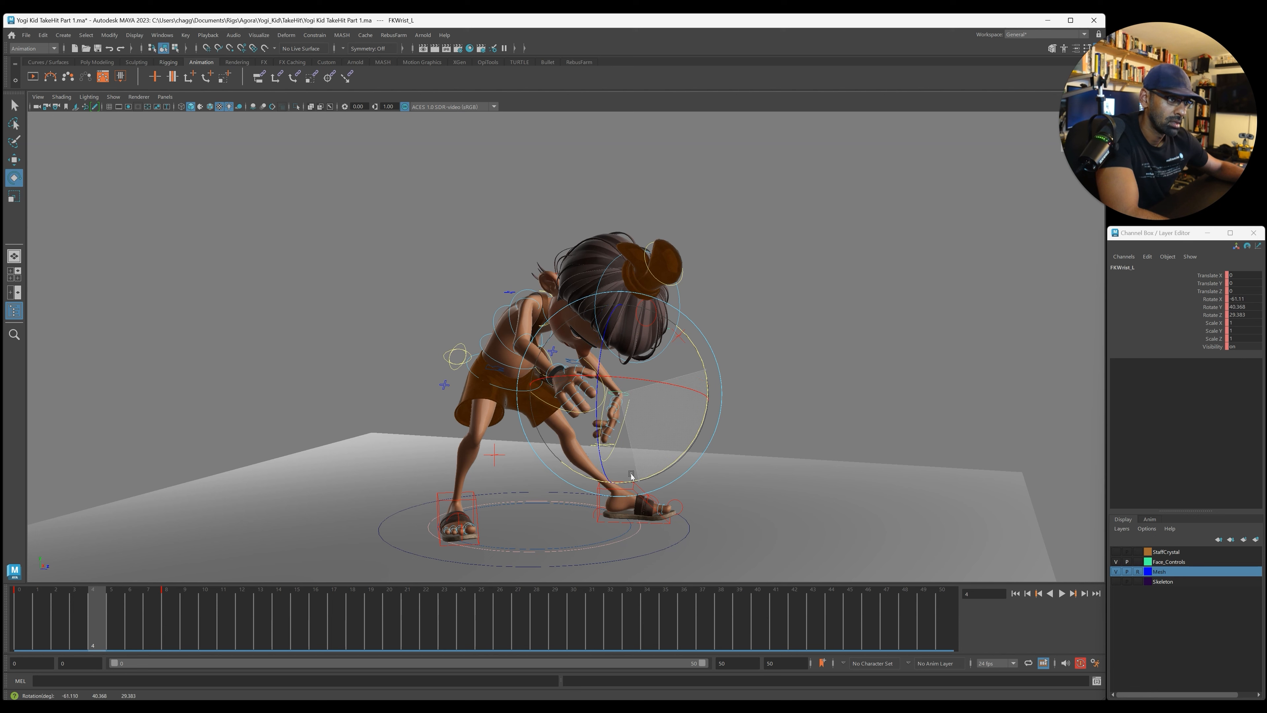
left_click(806, 379)
left_click_drag(806, 379, 681, 400, "alt")
left_click(501, 312)
left_click_drag(458, 360, 419, 356, "alt")
left_click_drag(570, 394, 602, 361)
left_click(467, 249)
left_click_drag(455, 248, 368, 259, "alt")
left_click_drag(380, 312, 484, 374, "alt")
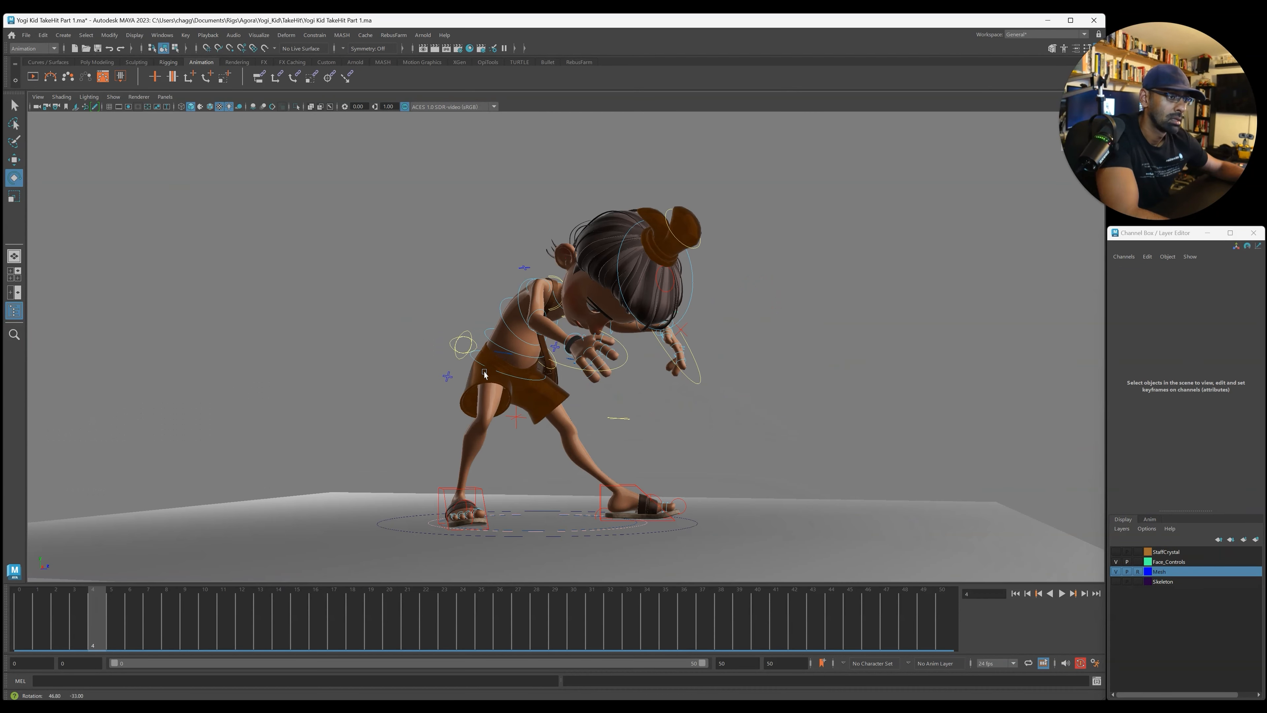
Step: Raise the left foot control to about 2.6 in Y and tilt it about 18 degrees in X
left_click(601, 487)
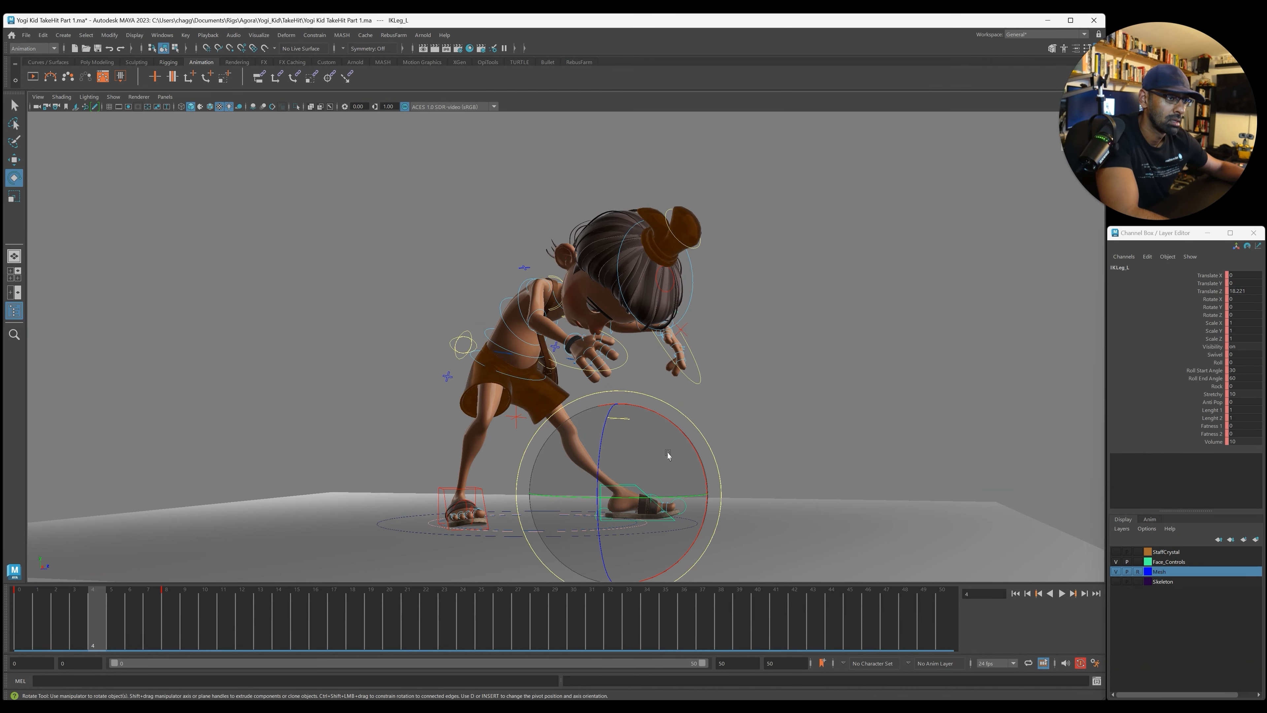
key("w")
left_click_drag(618, 425, 676, 426)
key("e")
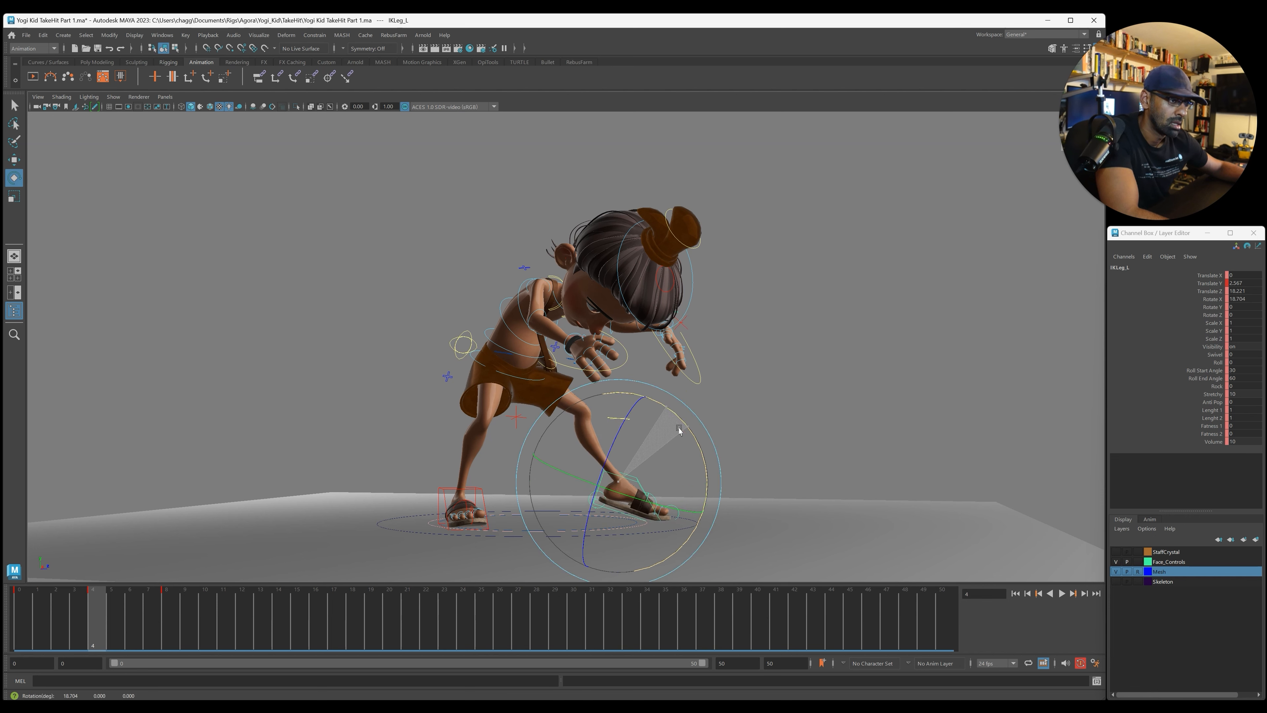
right_click_drag(679, 427, 383, 430, "alt")
left_click_drag(502, 257, 449, 227, "alt")
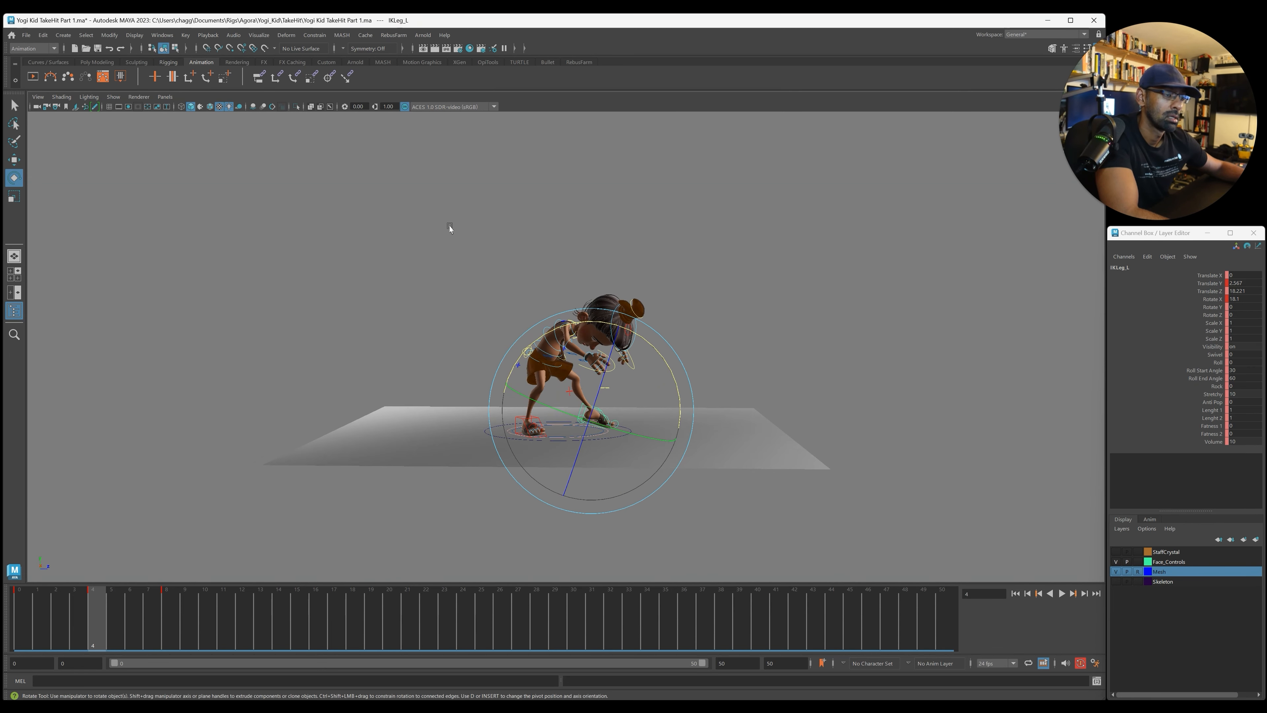
left_click(424, 223)
Step: Rotate the right shoulder to about -17.8, 13.4 and 17.1 degrees and refine the right arm's bend
right_click_drag(467, 272, 581, 317, "alt")
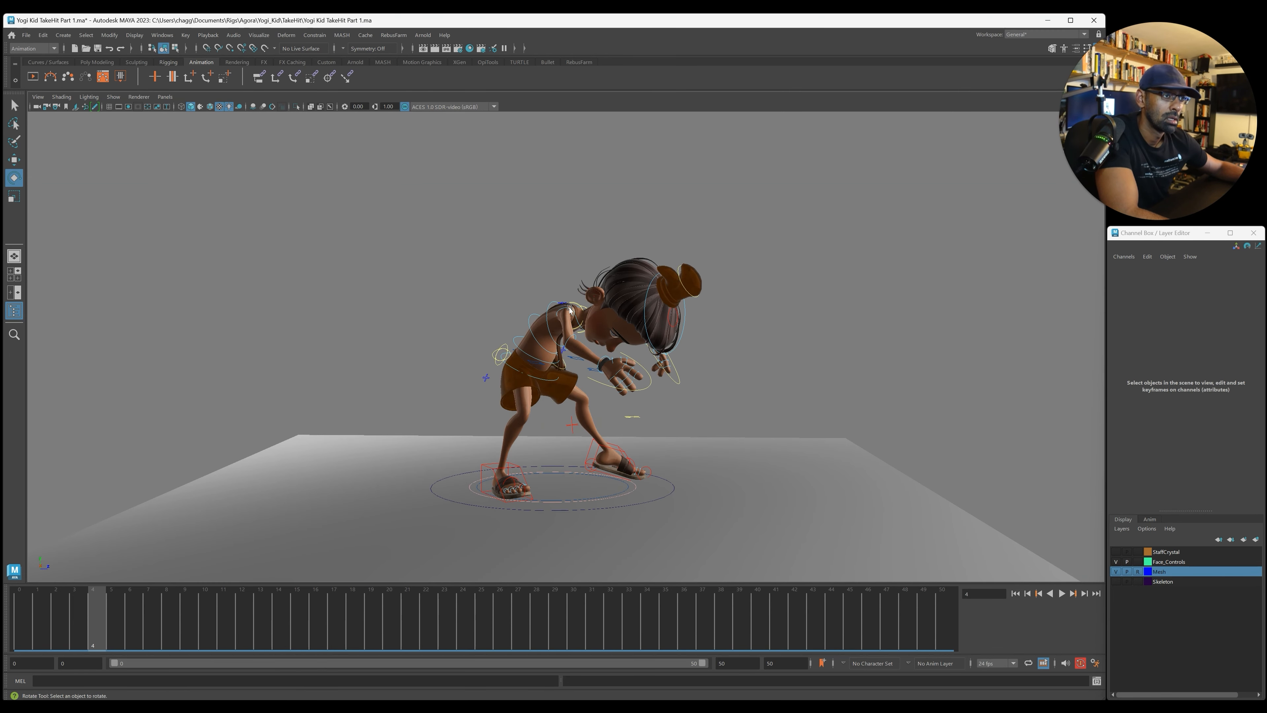
left_click(569, 310)
left_click_drag(570, 309, 603, 347)
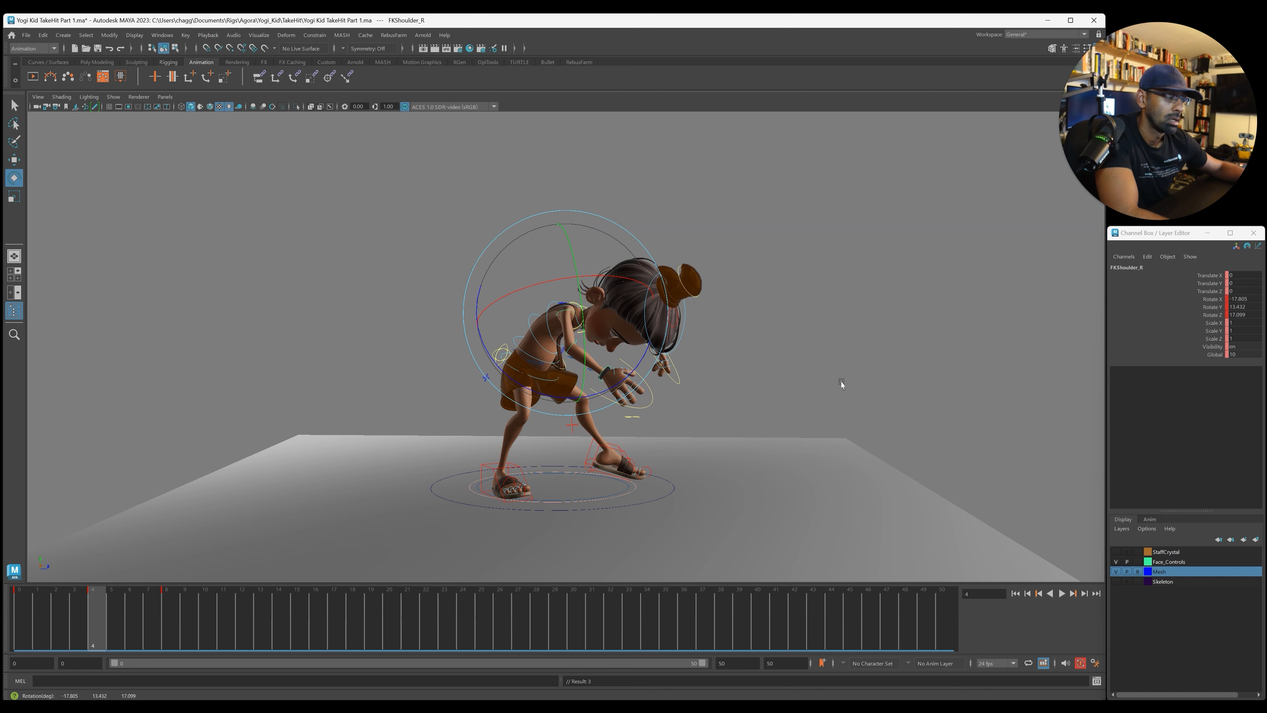
left_click(842, 383)
left_click(569, 350)
left_click_drag(570, 349, 533, 372)
left_click(595, 351)
left_click(569, 312)
mouse_move(533, 372)
left_mouse_down("alt")
mouse_move(559, 372)
mouse_move(548, 367)
left_mouse_up("alt")
Step: Select all the body controls, key their pose at frame 4 and play the animation from frame 0
left_click_drag(410, 169, 808, 544)
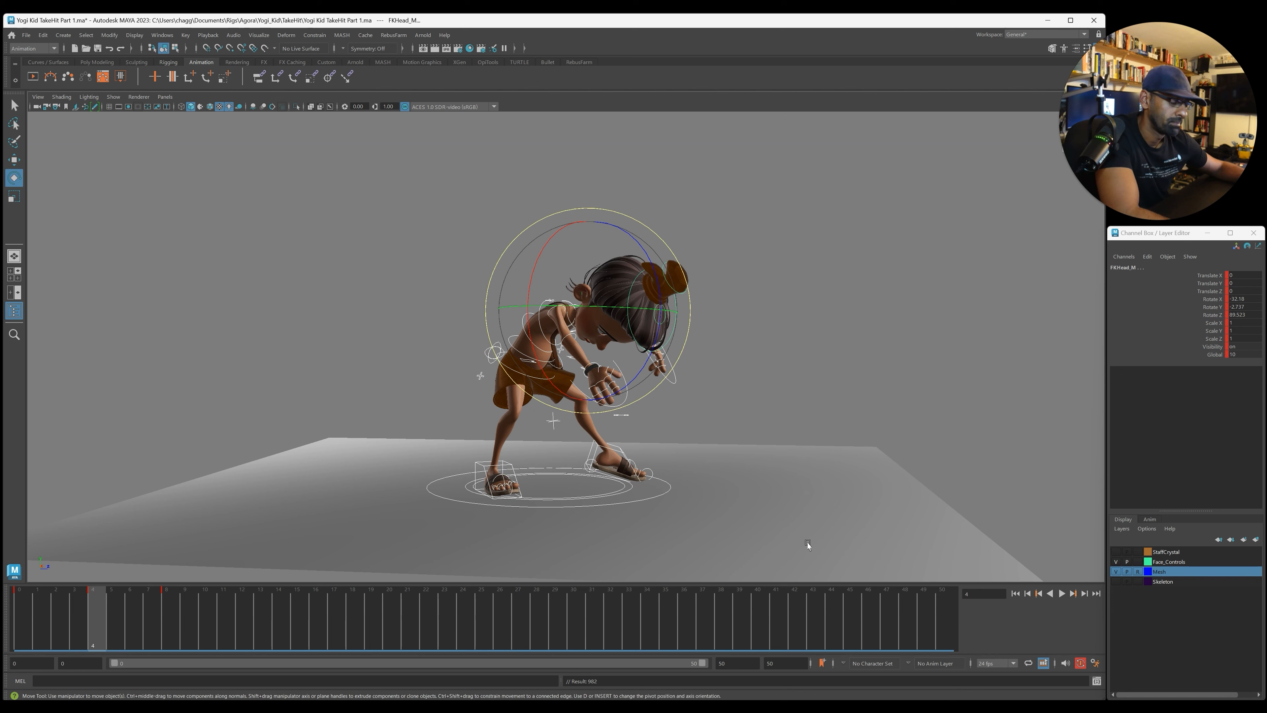
key("q")
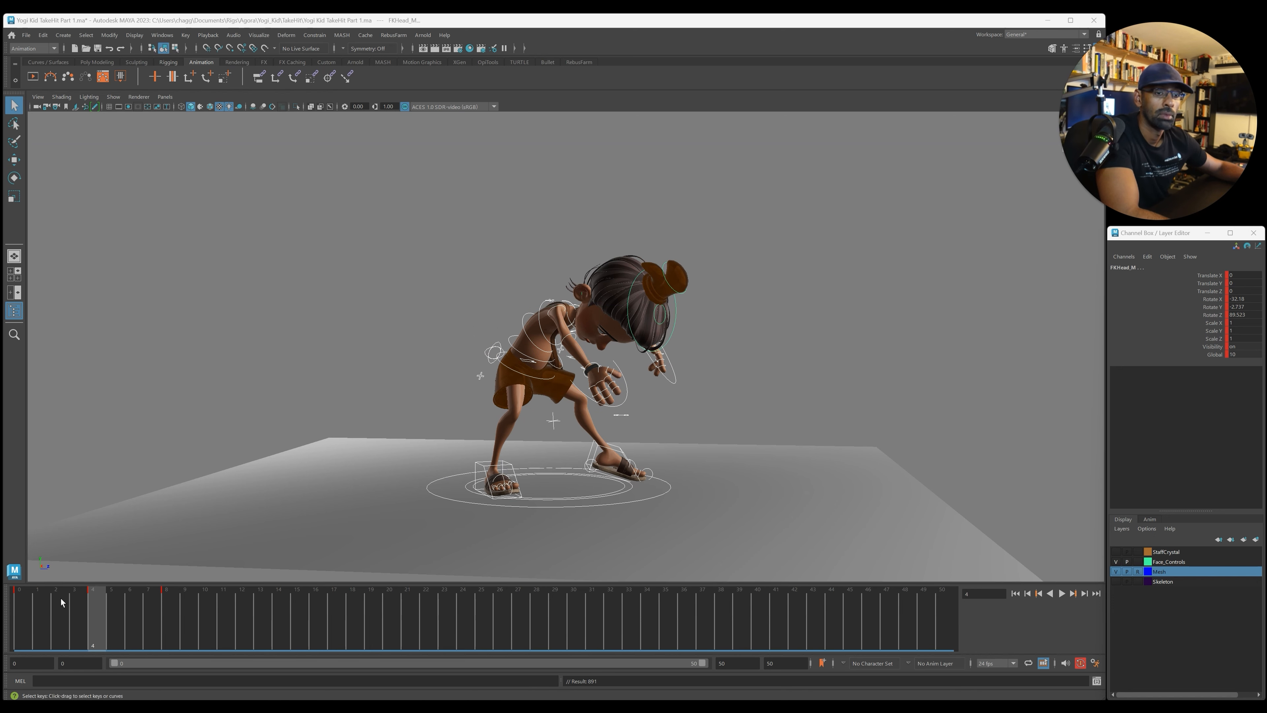
left_click(18, 601)
key("alt+v")
key("alt+v")
left_click(14, 603)
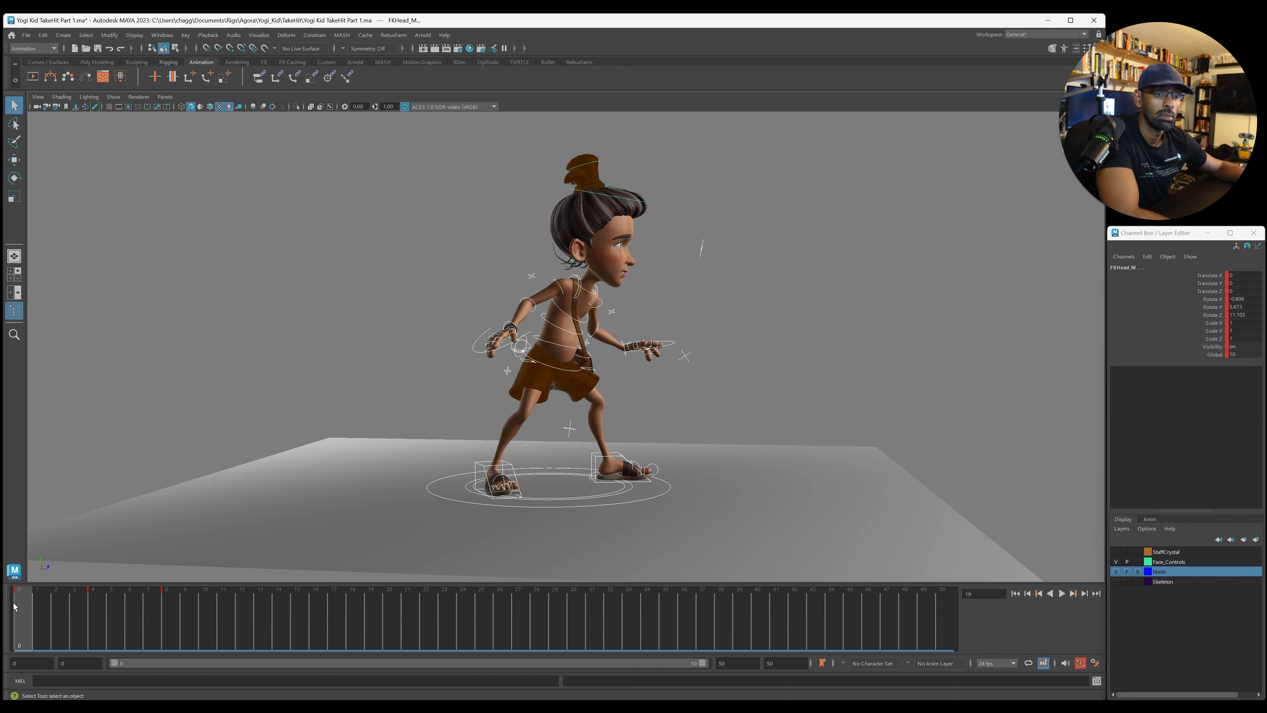
Step: Play and scrub the take-hit from frame 0 in a front view to examine the new impact pose
left_click_drag(486, 454, 386, 467, "alt")
key("alt+v")
key("alt+v")
left_click_drag(360, 533, 308, 533, "alt")
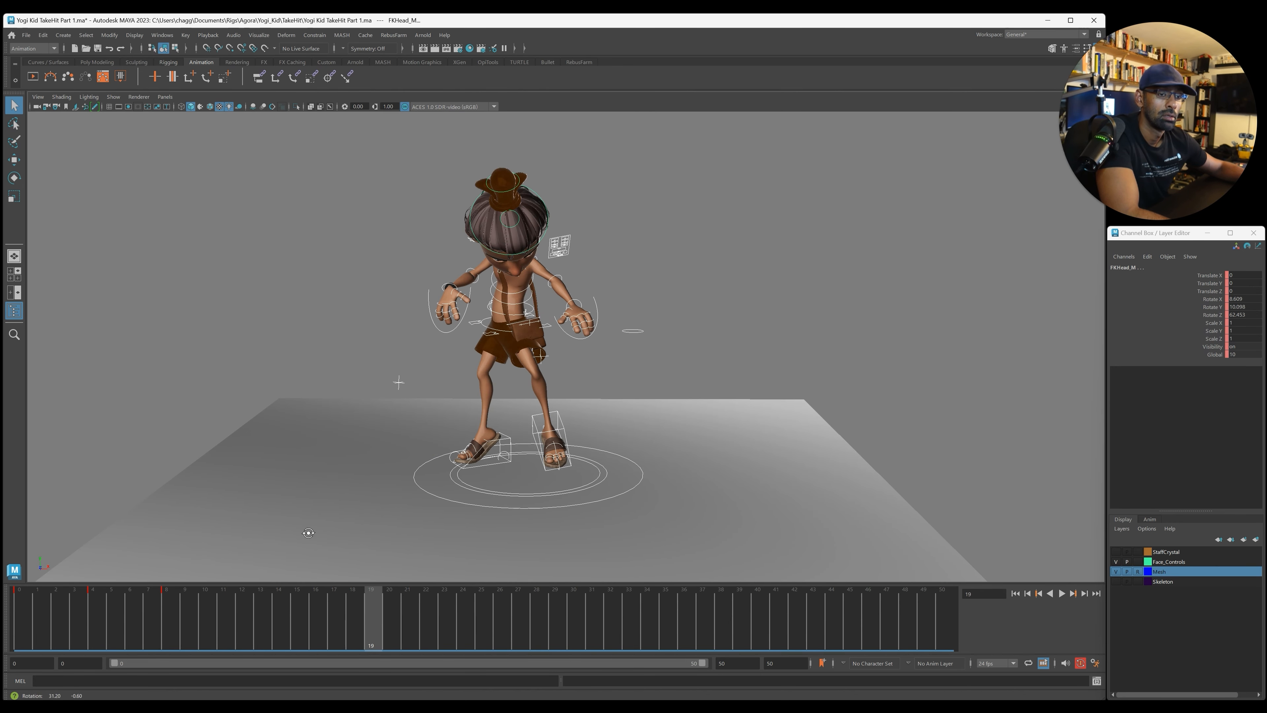
left_click(20, 611)
key("alt+v")
key("alt+v")
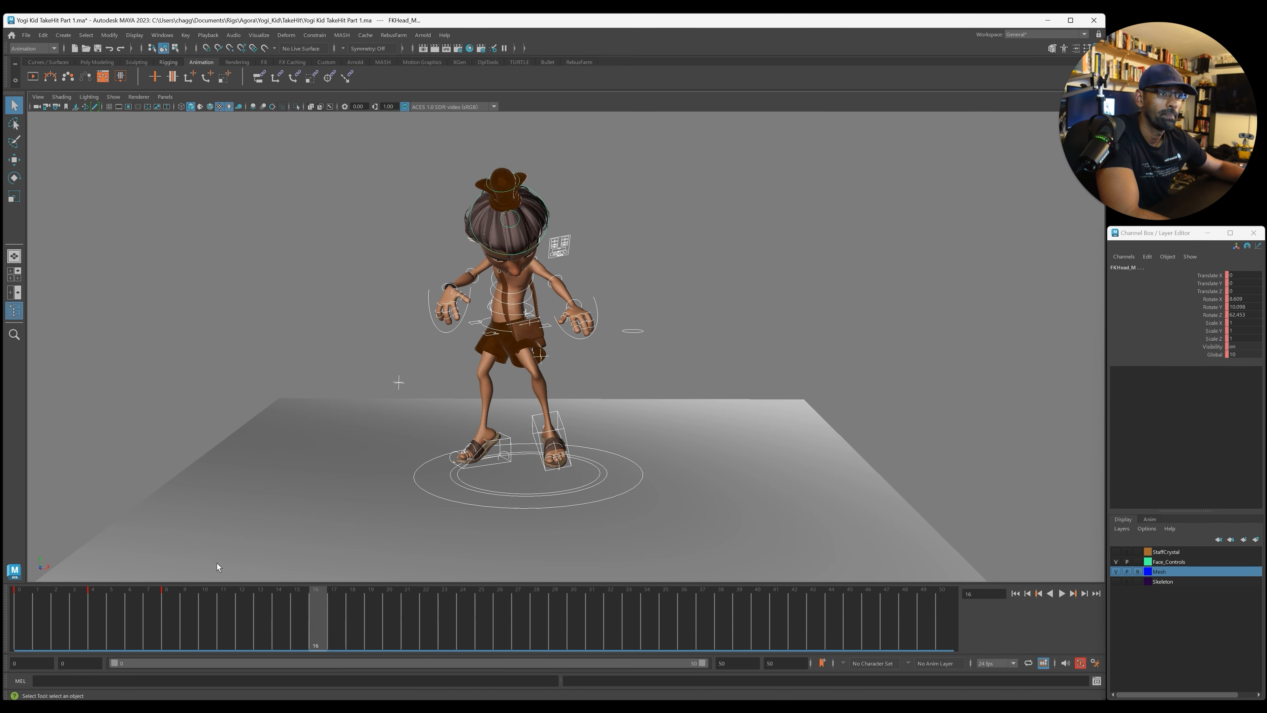
left_click(20, 619)
key("alt+v")
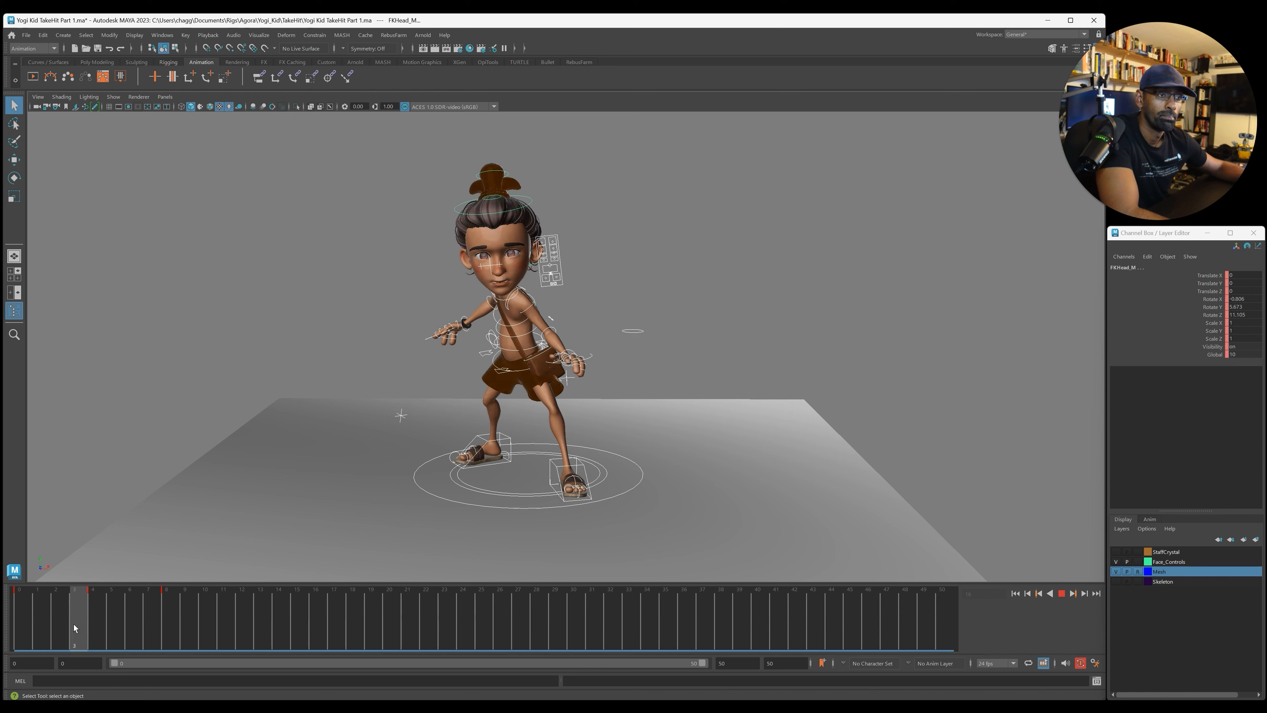
left_click(108, 625)
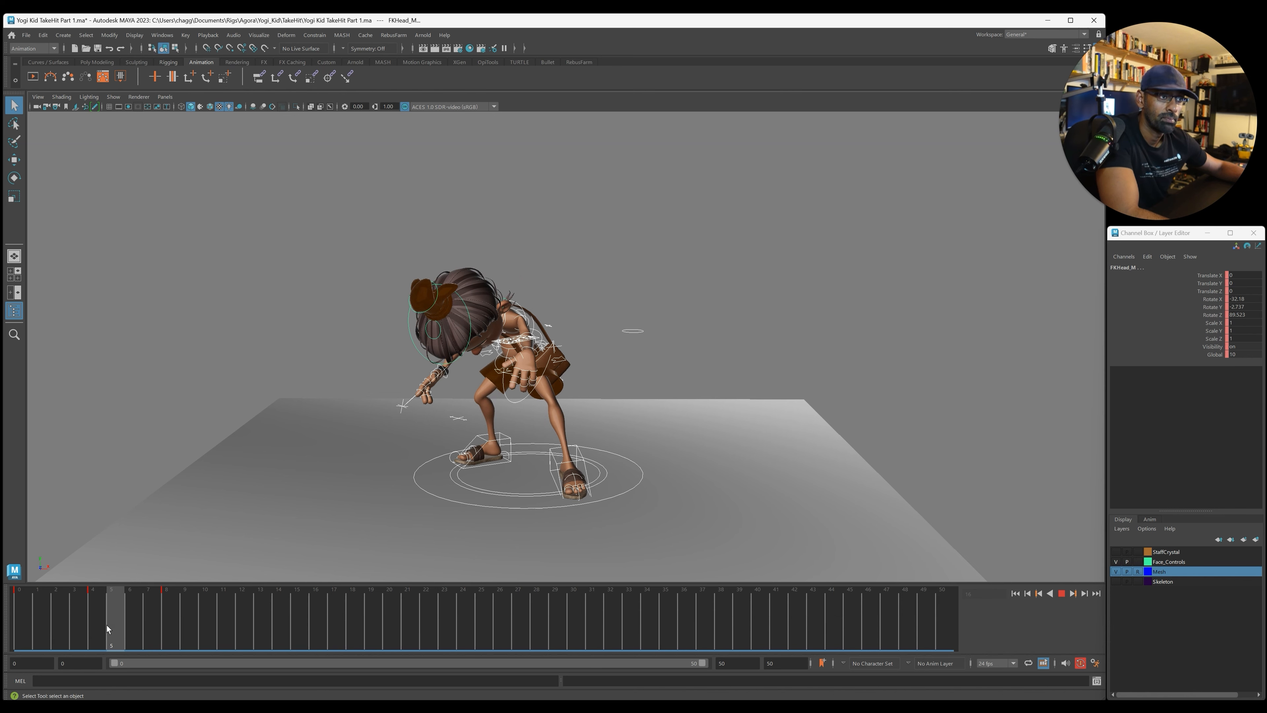
left_click(75, 622)
mouse_move(212, 544)
left_mouse_down("alt")
mouse_move(246, 529)
mouse_move(224, 529)
left_mouse_up("alt")
left_click(24, 624)
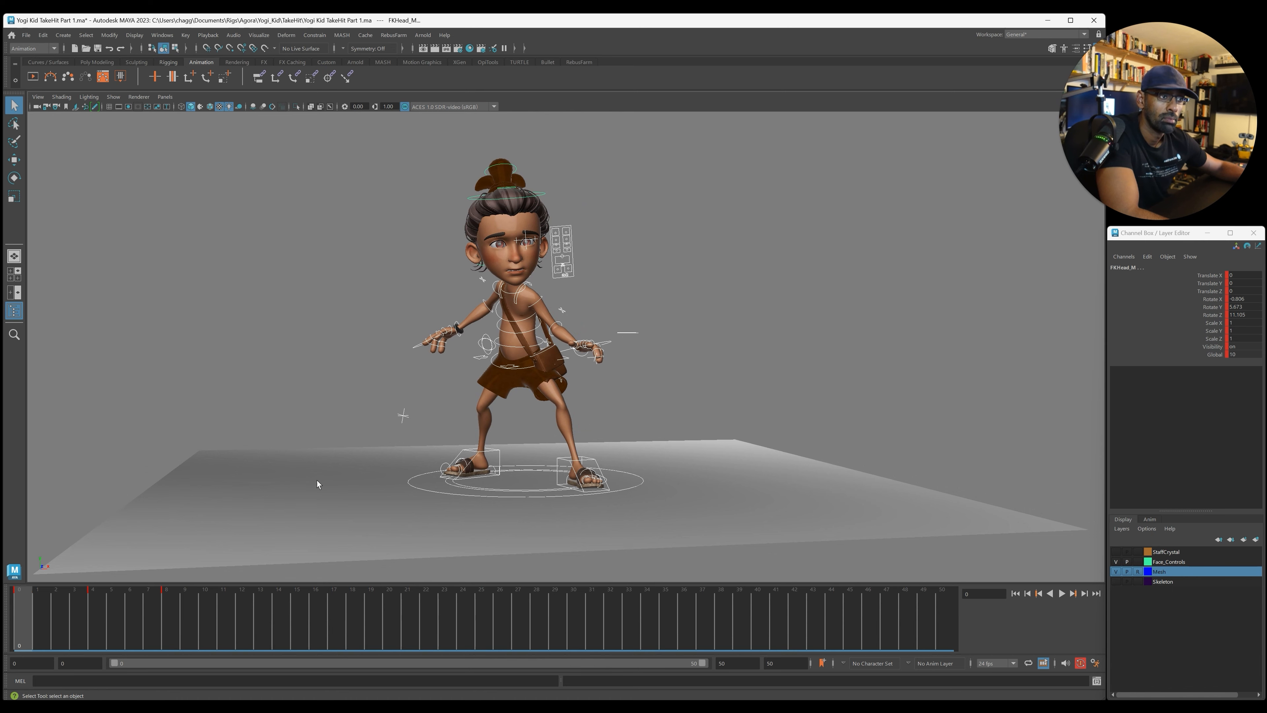
Step: Refine the torso rotation in the frame 0 stance
left_click_drag(434, 414, 453, 434, "alt")
scroll(453, 434, "up", 2)
left_click_drag(499, 364, 520, 389, "alt")
left_click(499, 374)
key("e")
left_click(620, 262)
left_click(517, 321)
mouse_move(516, 321)
left_mouse_down()
mouse_move(487, 305)
mouse_move(522, 333)
left_mouse_up()
left_click(681, 313)
left_click_drag(681, 314, 570, 312, "alt")
left_click_drag(528, 313, 524, 314, "alt")
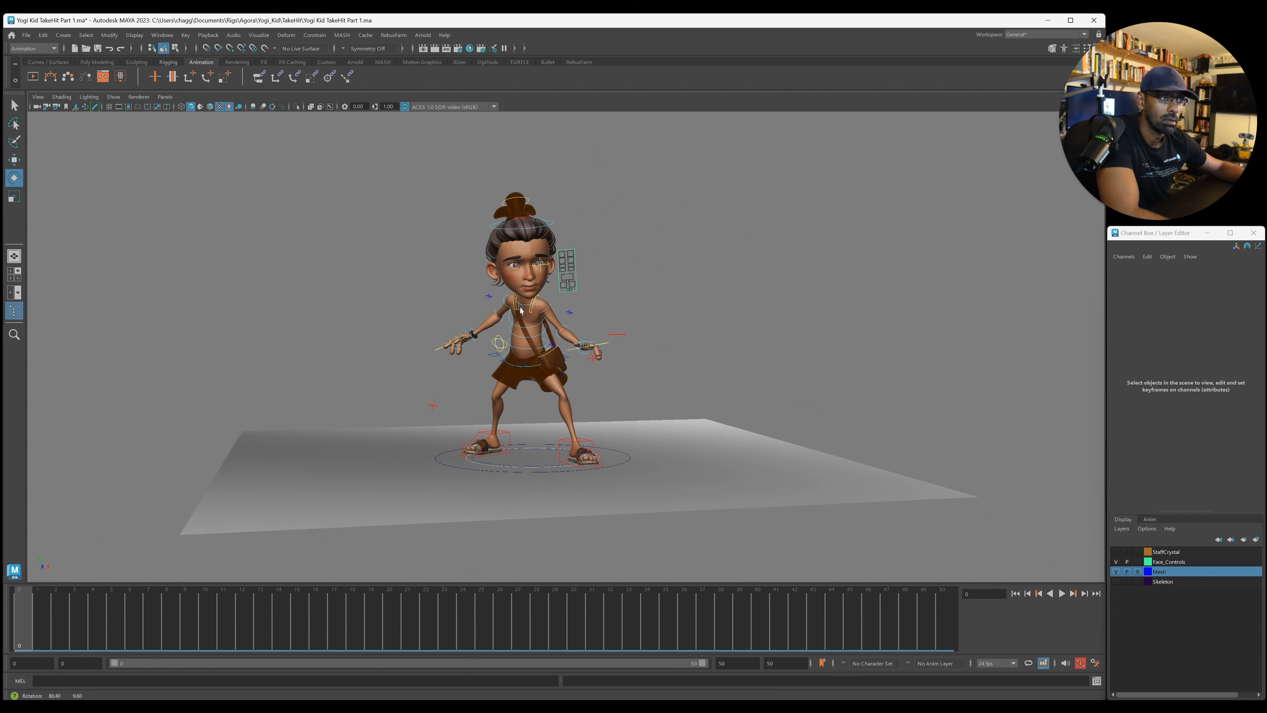
Step: Play the animation, go to frame 12 and save the scene
key("alt+v")
left_click_drag(181, 596, 247, 626)
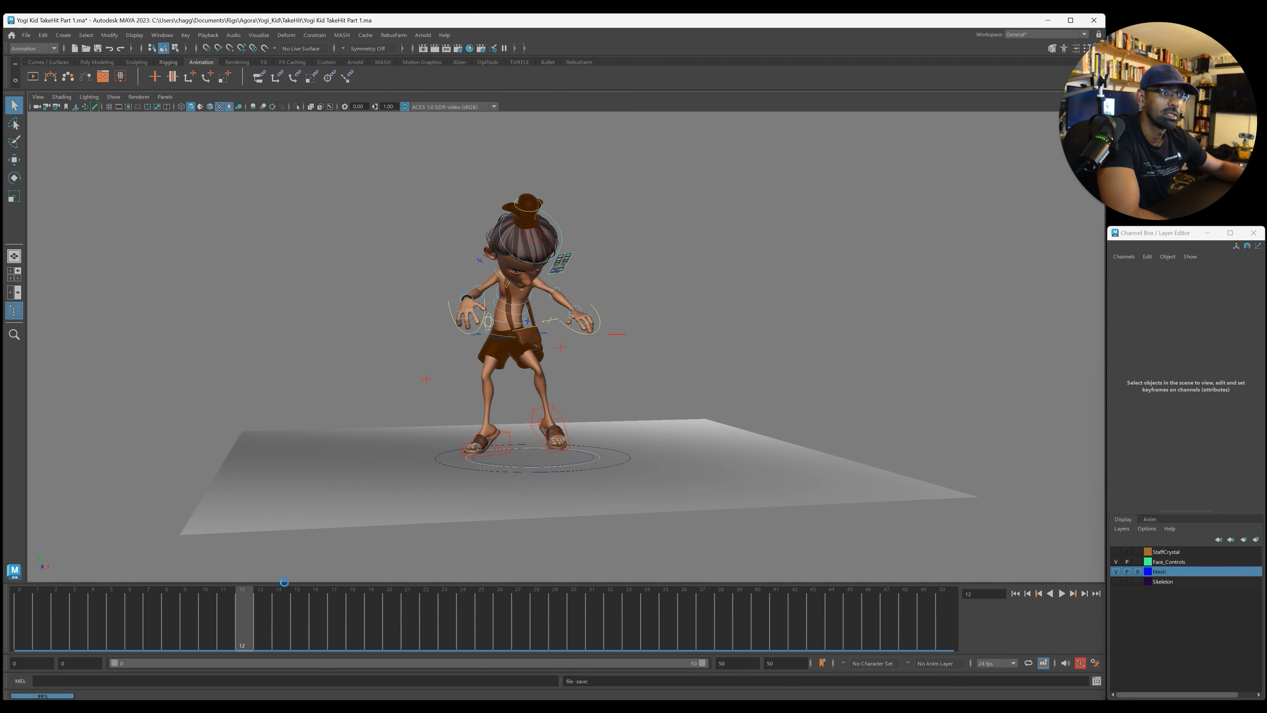
key("ctrl+s")
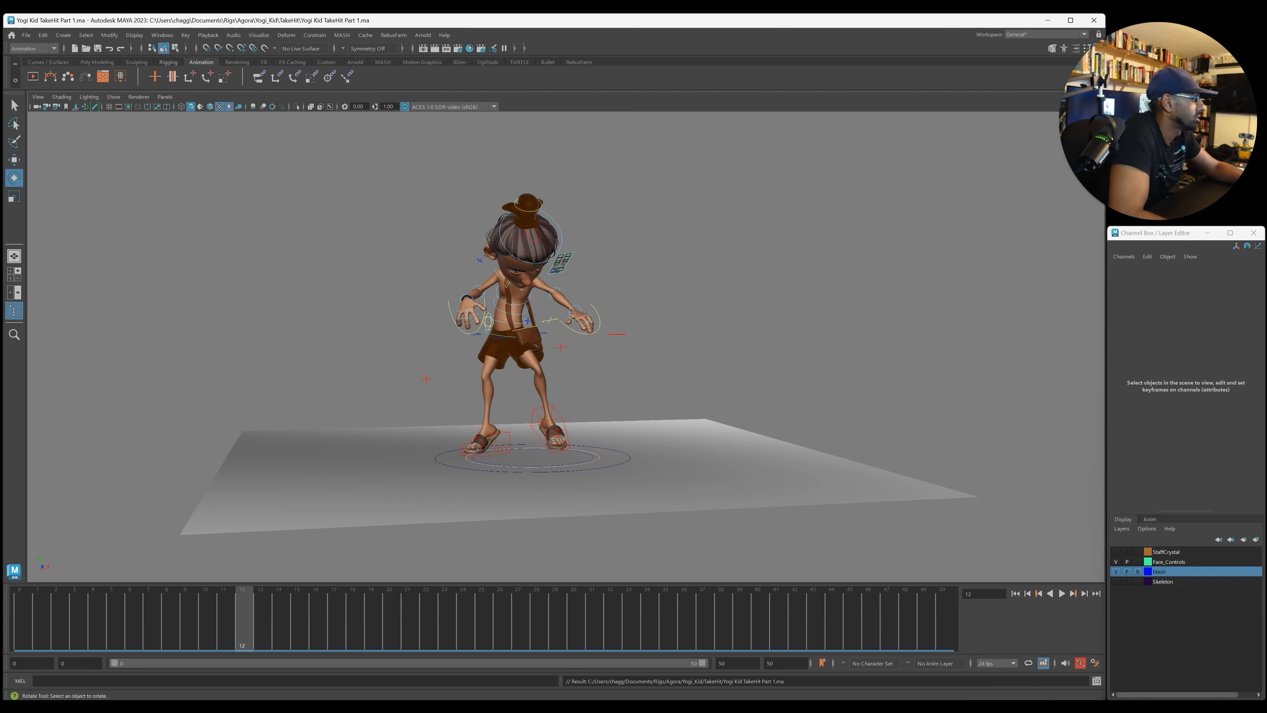
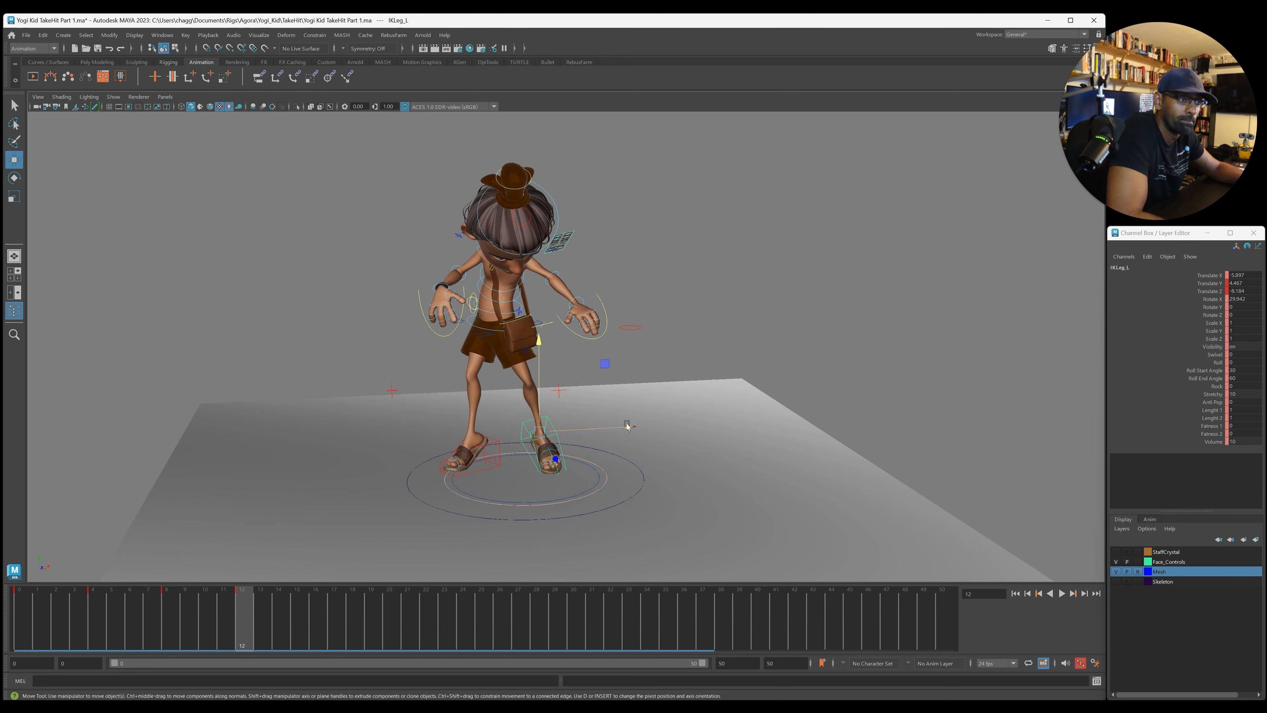
Step: Rotate the hip and spine controls at frame 12 to adjust the torso's lean
scroll(620, 425, "down", 2)
left_click_drag(455, 373, 528, 325, "alt")
scroll(507, 328, "up", 2)
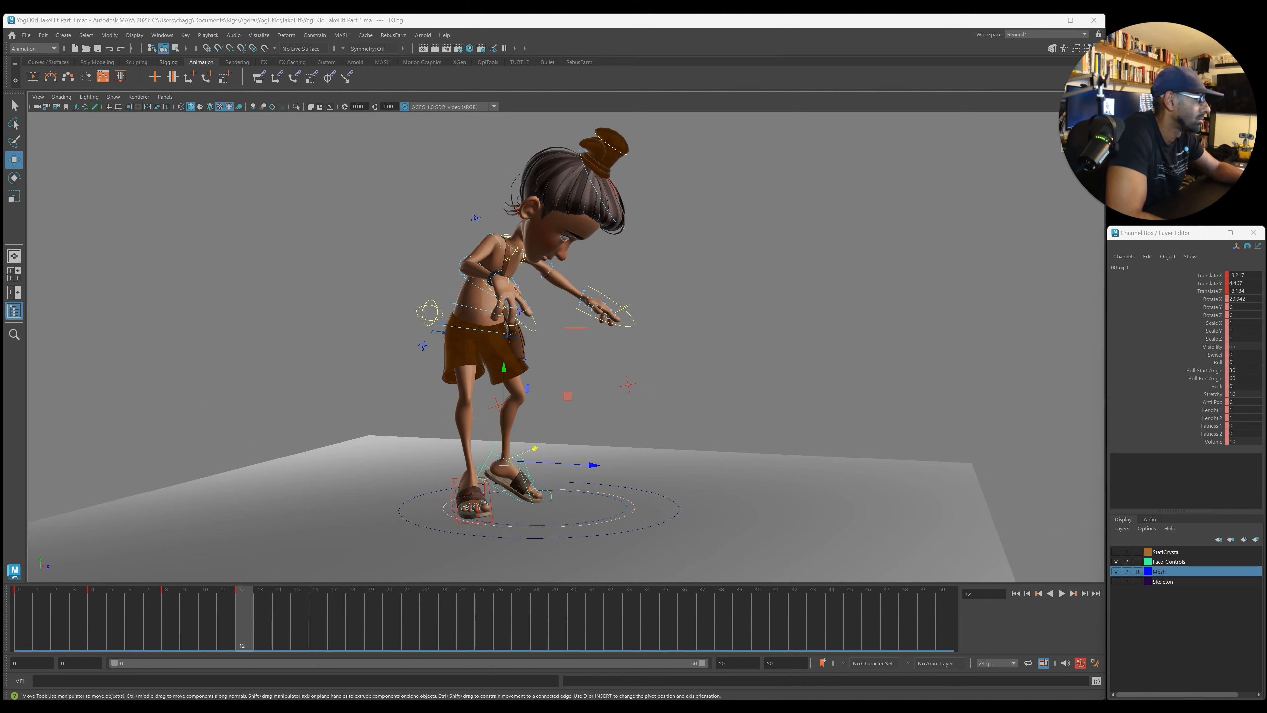
left_click_drag(446, 303, 563, 265, "alt")
left_click(459, 327)
key("e")
left_click(514, 296)
left_click(547, 269)
left_click(576, 261)
Step: Rotate the chest and head controls at frame 12 to lift the face
left_click_drag(648, 288, 520, 220, "alt")
left_click(491, 297)
left_click(507, 285)
left_click(494, 285)
left_click(591, 213)
left_click(568, 185)
left_click(724, 254)
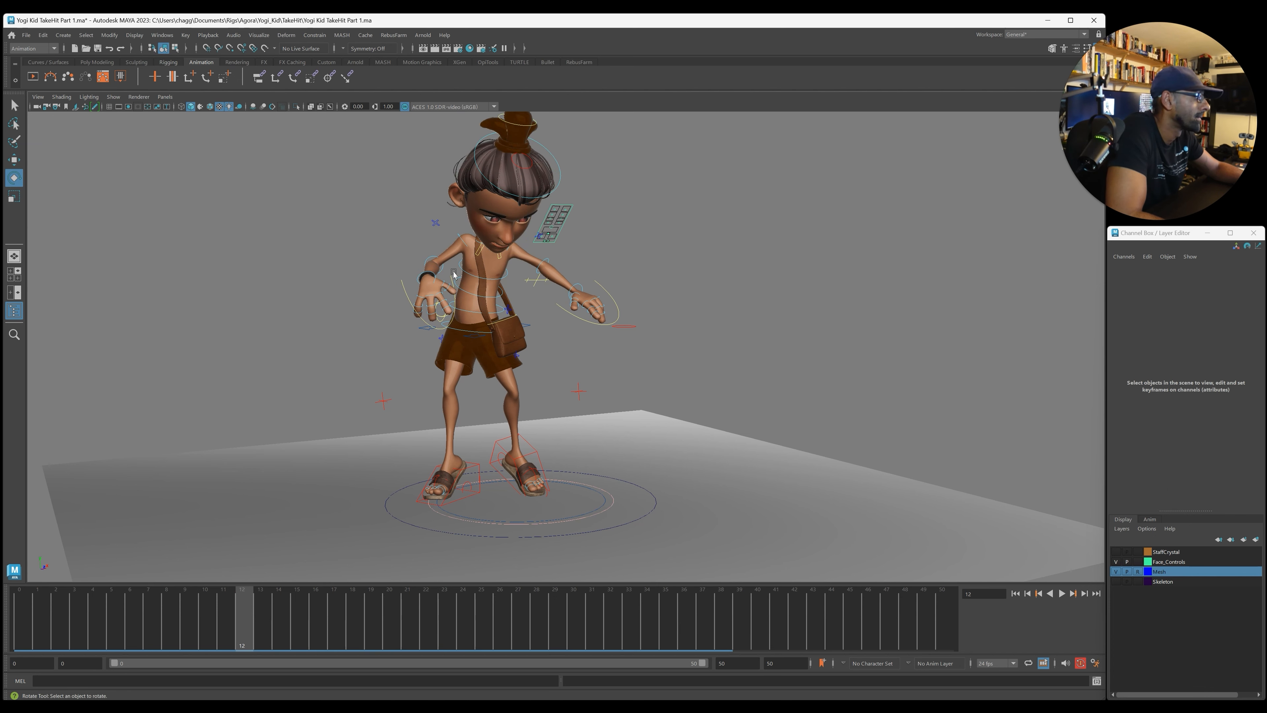
Step: Select both scapula controls and rotate them together to reposition the shoulders at frame 12
right_click_drag(453, 275, 469, 244, "alt")
left_click(471, 243)
key("q")
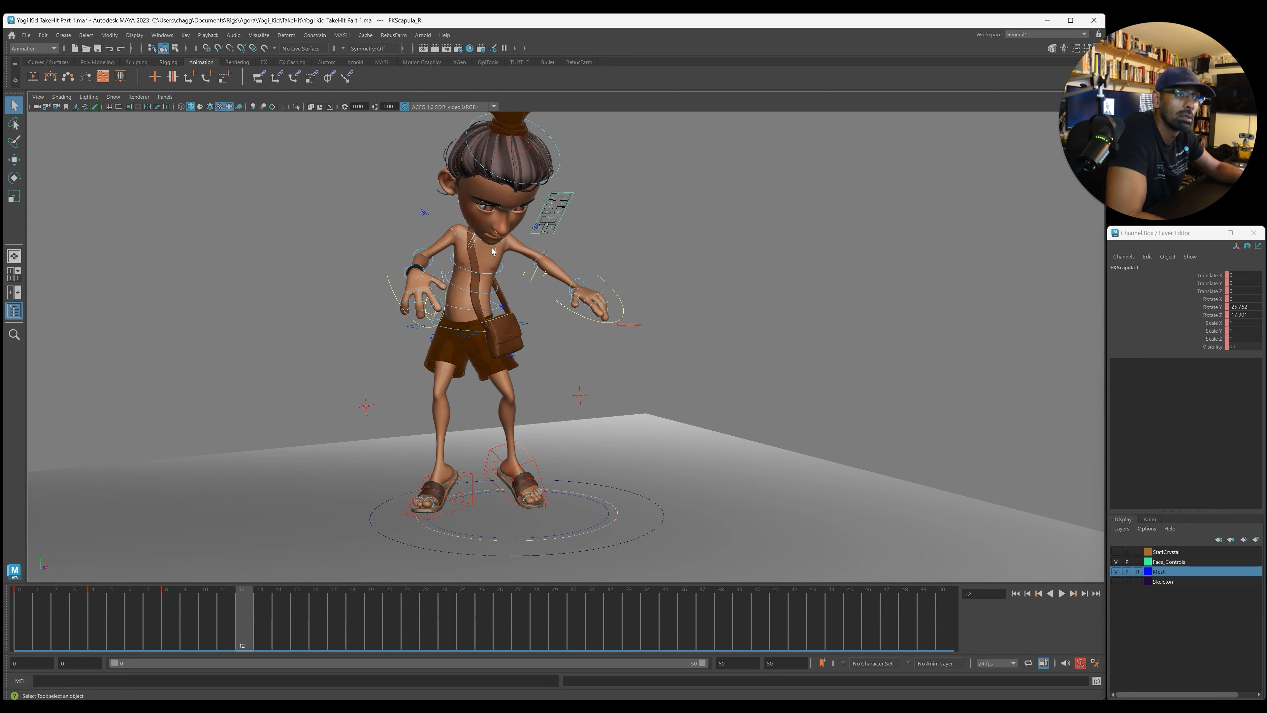
key("e")
left_click_drag(476, 240, 442, 221)
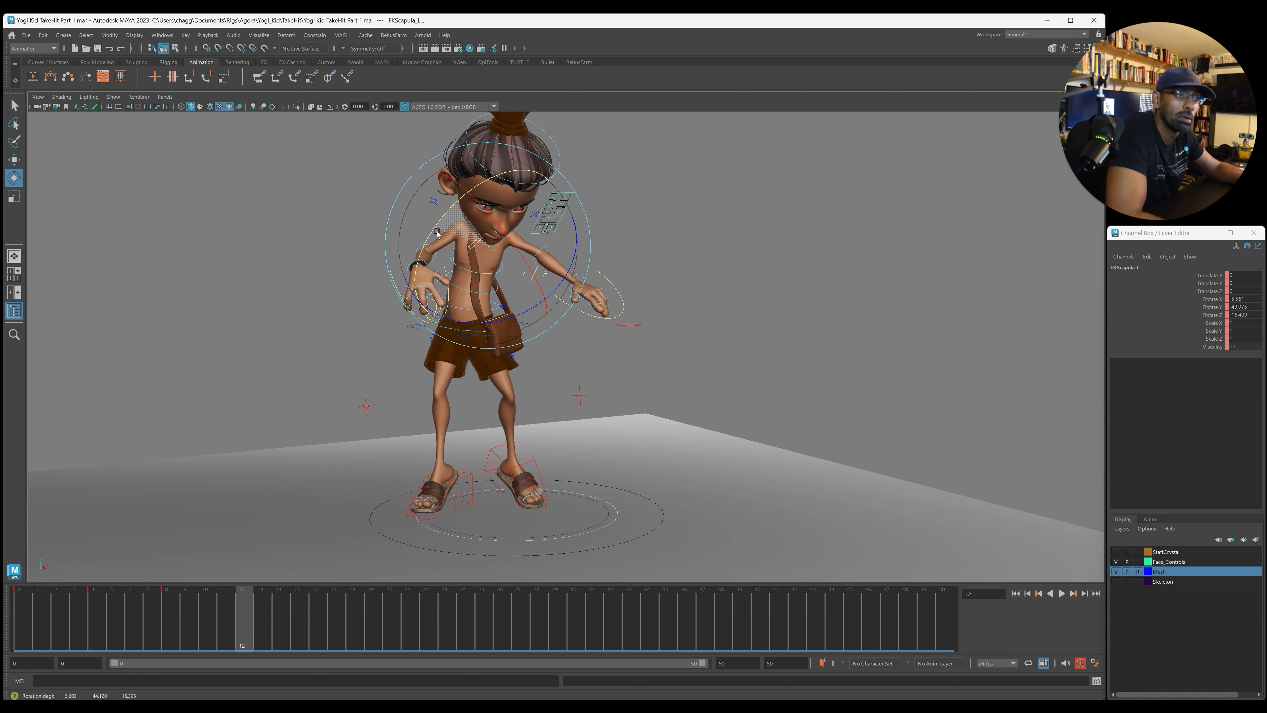
left_click(661, 212)
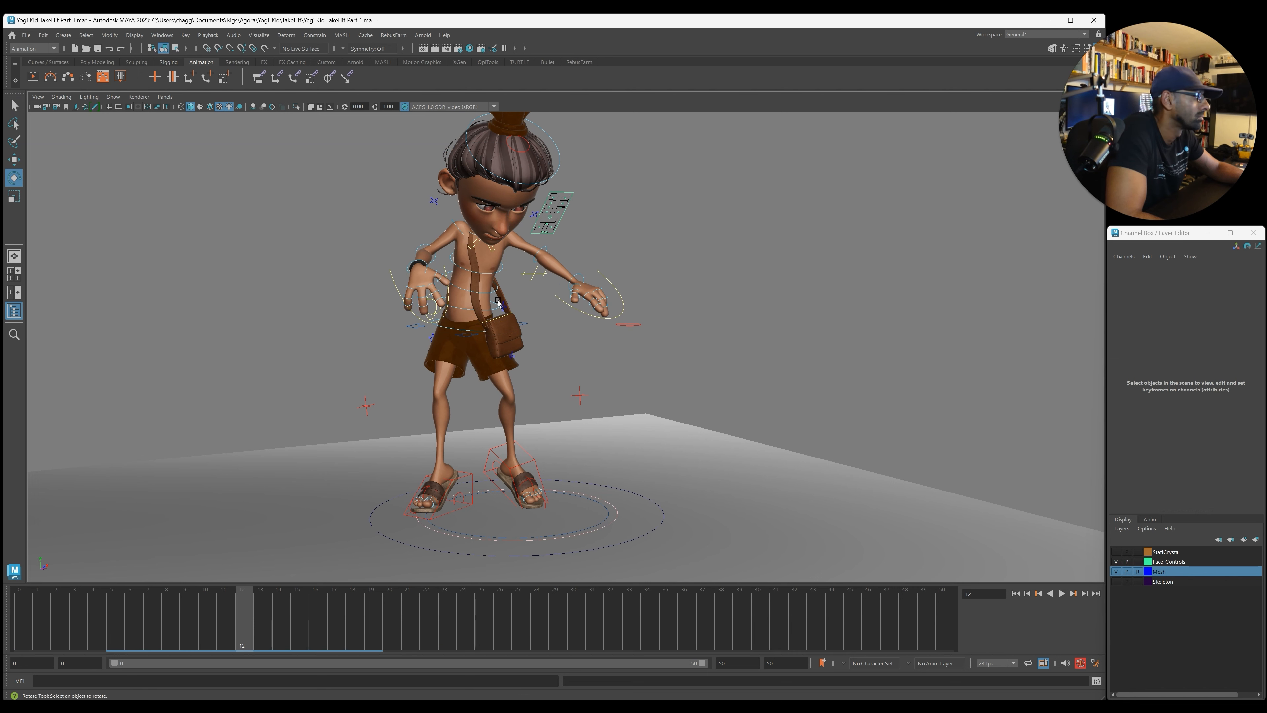
Step: Rotate the right shoulder and elbow controls at frame 12 to reposition the right arm, and key the pose
left_click(453, 226)
left_click_drag(405, 257, 424, 272)
left_click(399, 252)
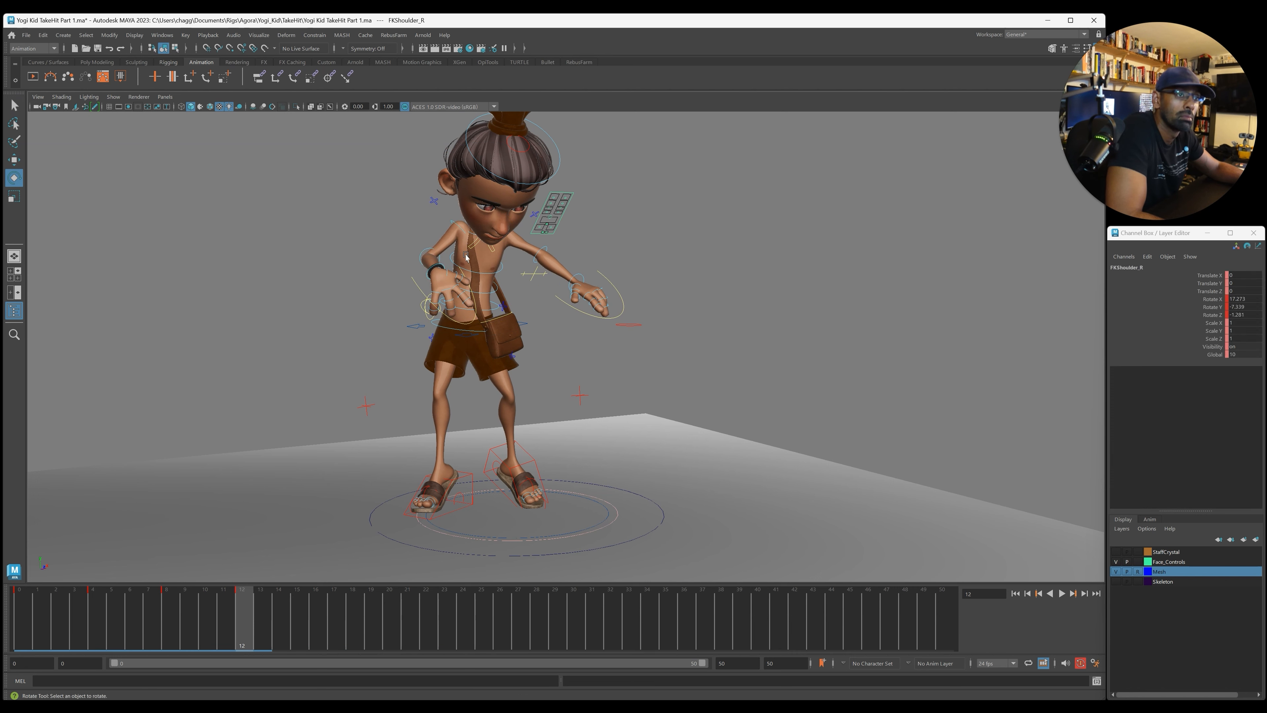
left_click(423, 250)
left_click_drag(432, 294, 403, 319)
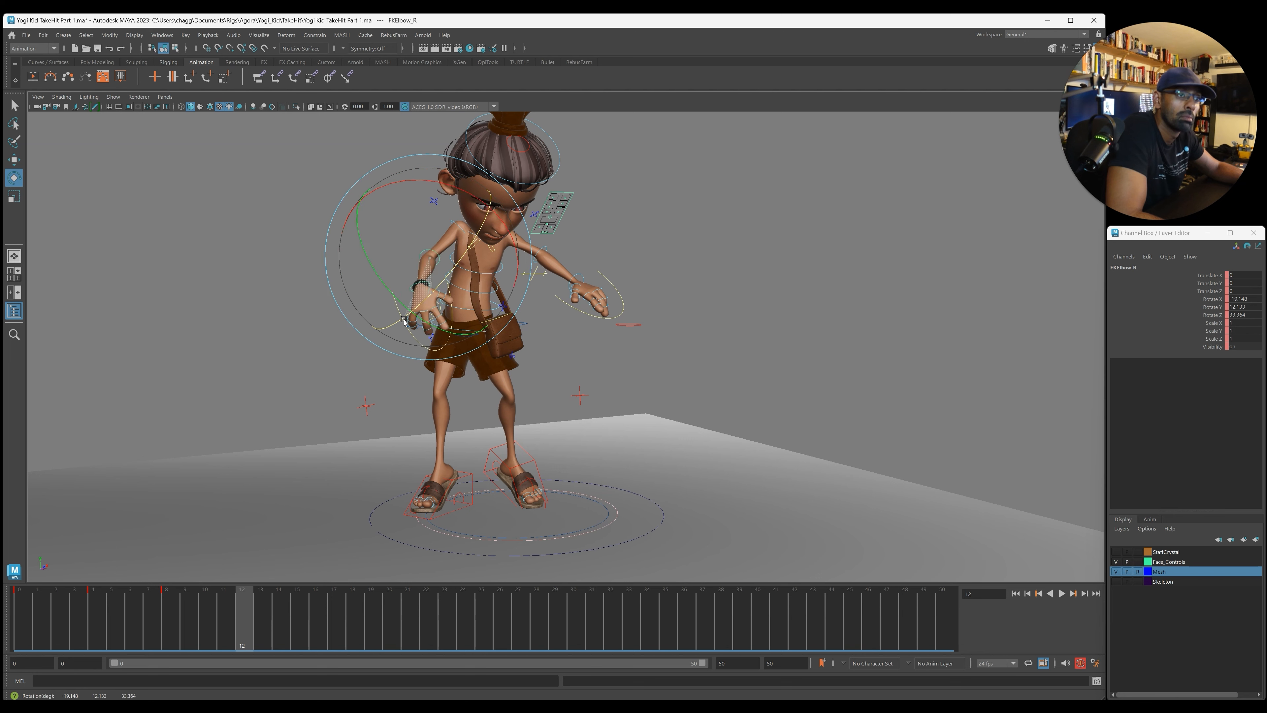
left_click(459, 275)
left_click(489, 242)
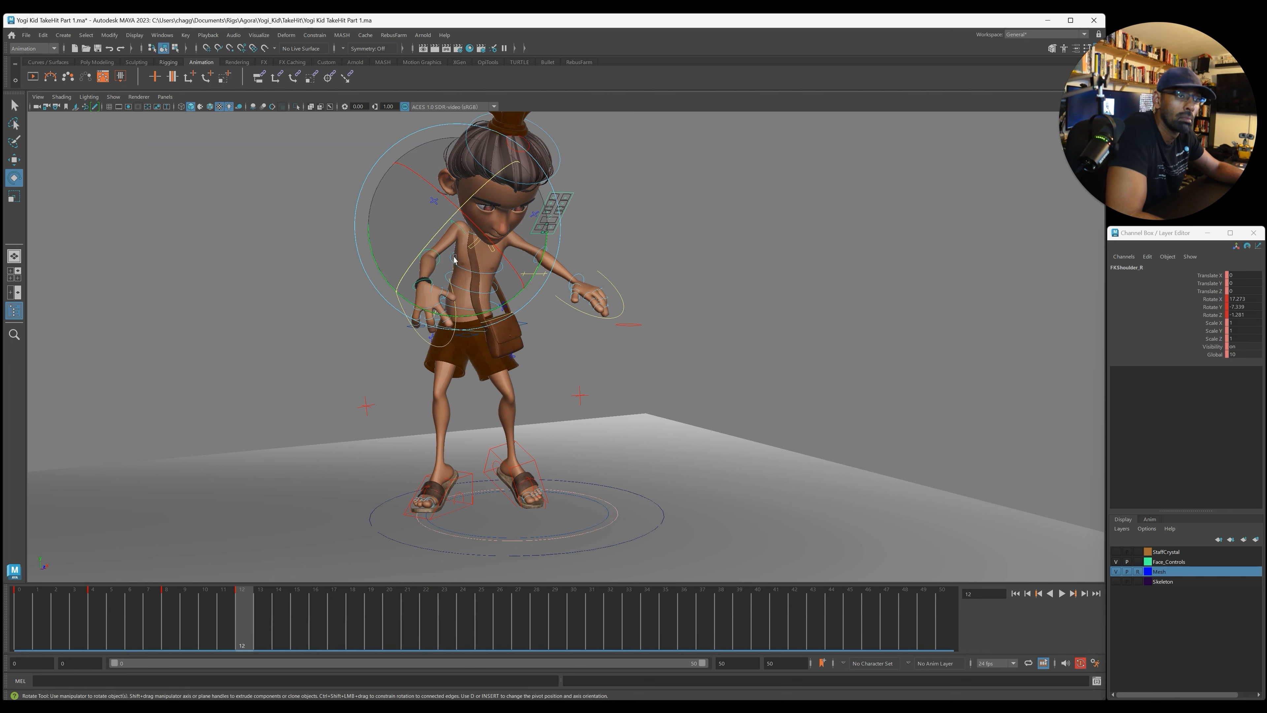
left_click_drag(489, 241, 432, 258)
key("s")
Step: Rotate the left arm controls and wrist at frame 12 to bring the left hand down in front of the body
right_click_drag(563, 240, 608, 220, "alt")
left_click(608, 221)
left_click_drag(608, 221, 494, 237, "alt")
left_click(567, 203)
left_click_drag(599, 225, 530, 258, "alt")
key("shift+e")
left_click_drag(530, 258, 581, 245, "alt")
left_click(646, 240)
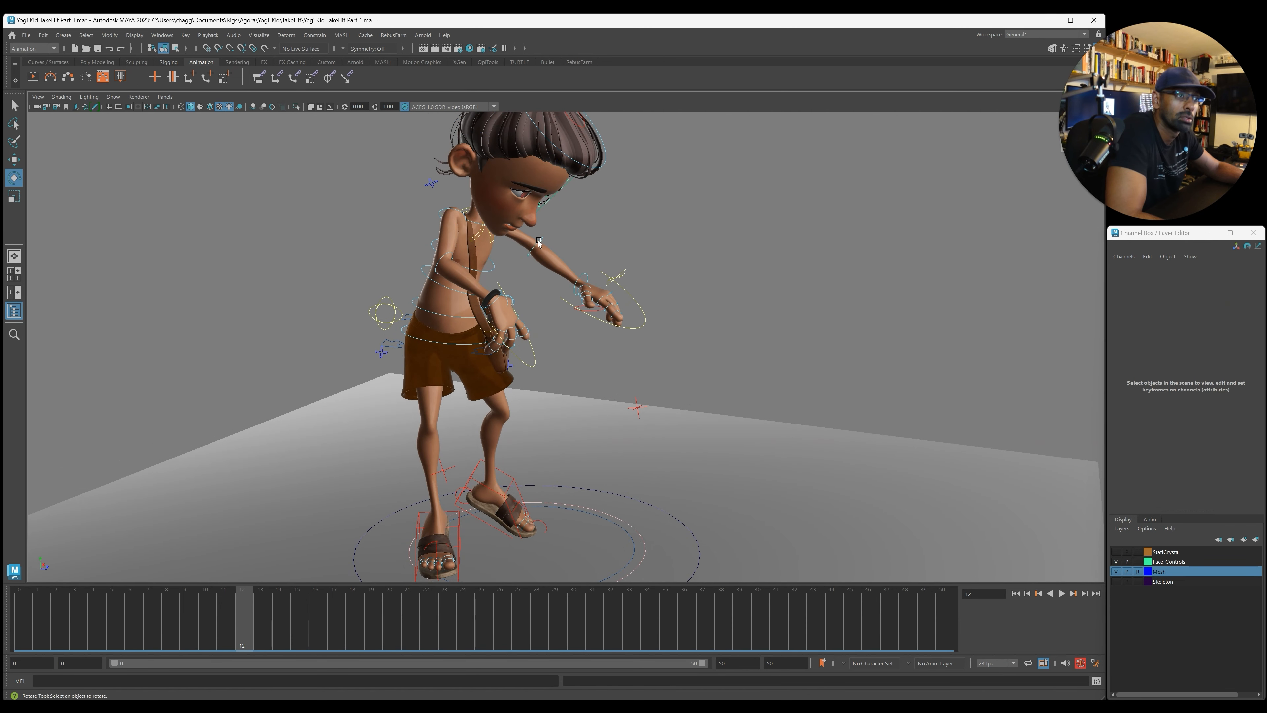
left_click(539, 243)
left_click_drag(562, 300, 654, 340)
left_click(688, 290)
left_click(614, 277)
left_click_drag(555, 269, 611, 252)
Step: Select all of the rig's controls and key them at frame 12
right_click_drag(629, 277, 465, 290, "alt")
left_click_drag(464, 290, 444, 274, "alt")
left_click_drag(452, 162, 529, 278, "alt")
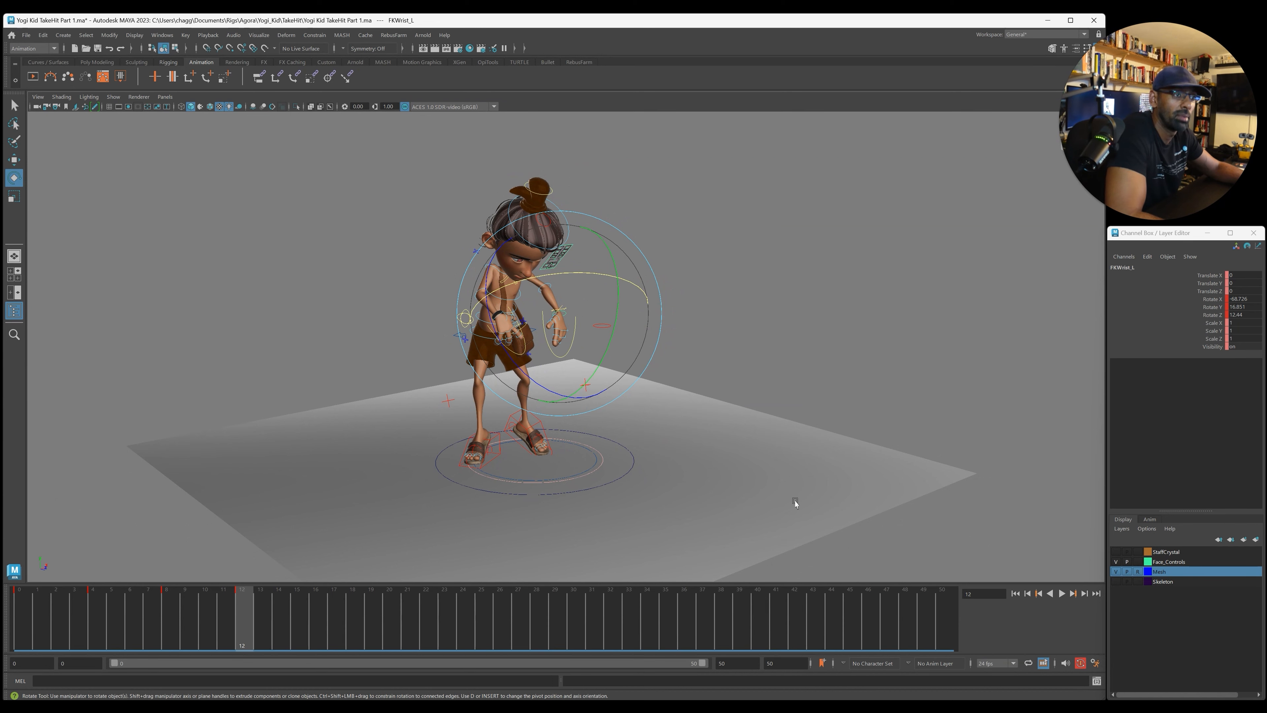
left_click_drag(795, 500, 794, 500)
key("s")
key("w")
Step: Scrub and play the animation from the start, examine it from the side, and return to frame 12
left_click_drag(150, 621, 24, 617)
key("alt+v")
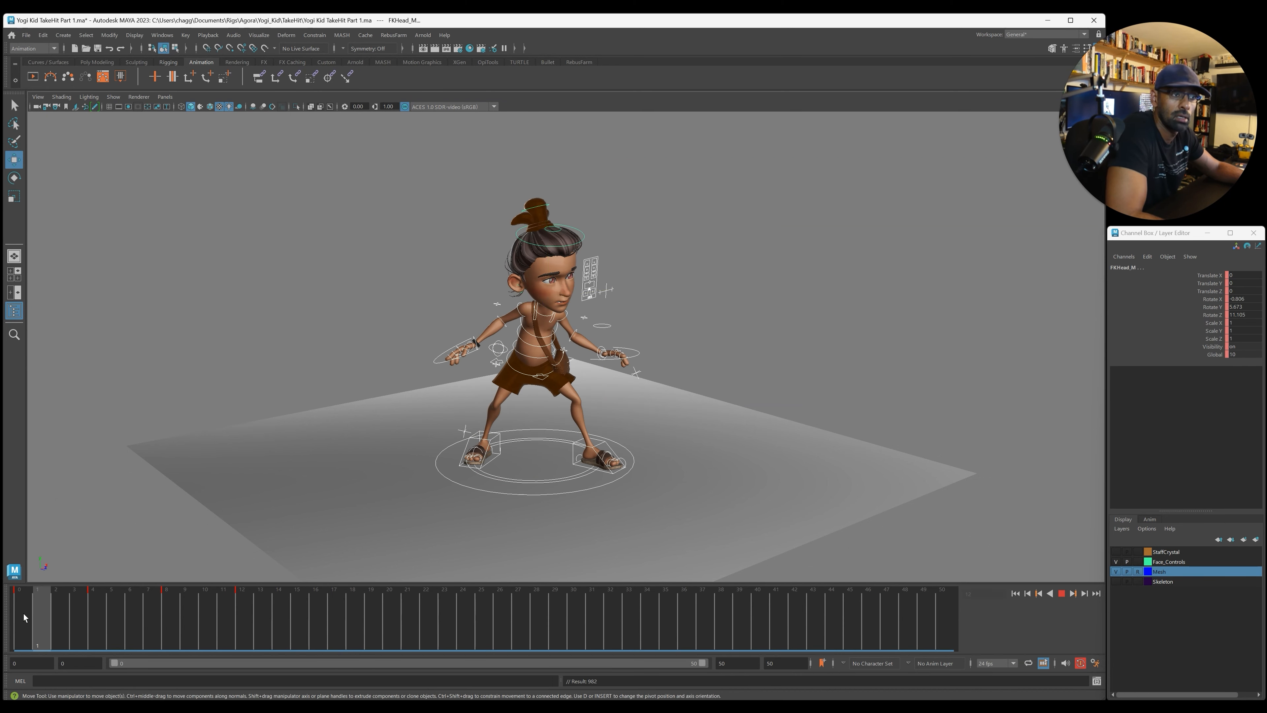
key("alt+v")
left_click_drag(138, 620, 19, 619)
left_click_drag(469, 530, 426, 518, "alt")
key("alt+v")
key("alt+v")
left_click_drag(204, 620, 241, 621)
left_click_drag(334, 447, 423, 456, "alt")
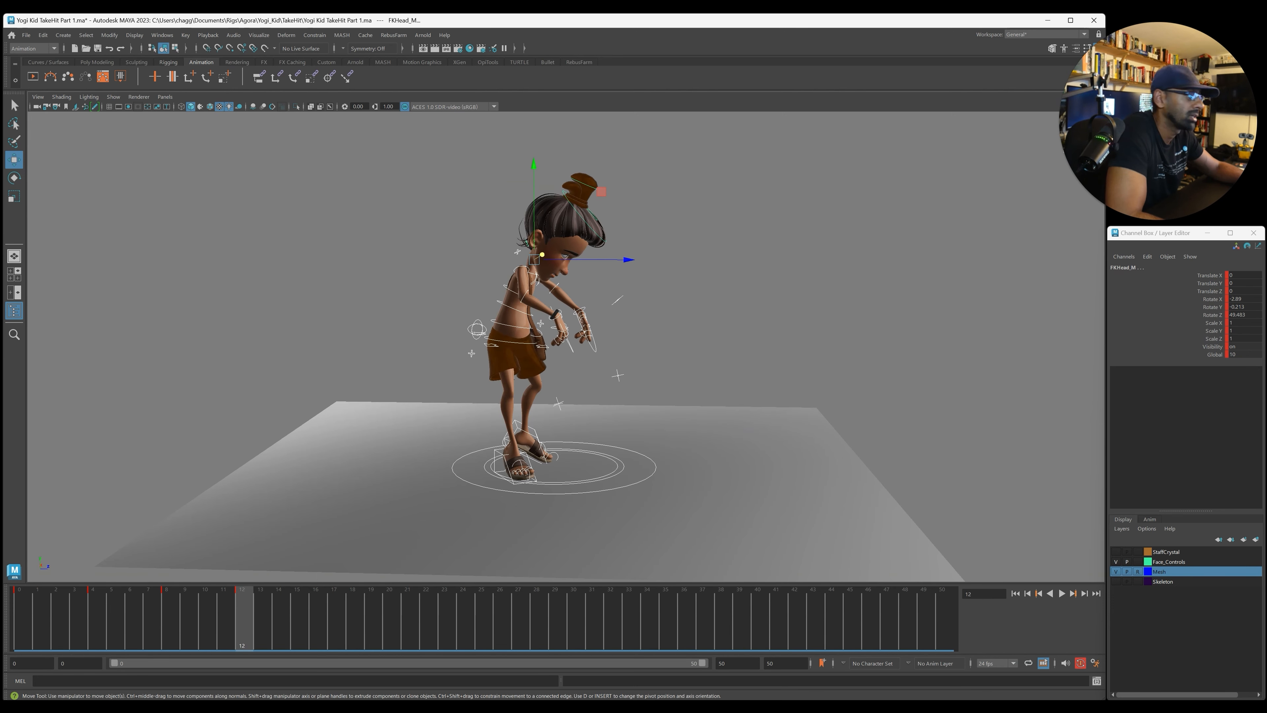
Step: Switch to the reference video, examine the body pose at frame 128, and return to Maya
key("alt+Tab")
mouse_move(798, 351)
left_mouse_down()
mouse_move(729, 350)
mouse_move(806, 351)
mouse_move(788, 355)
mouse_move(798, 375)
left_mouse_up()
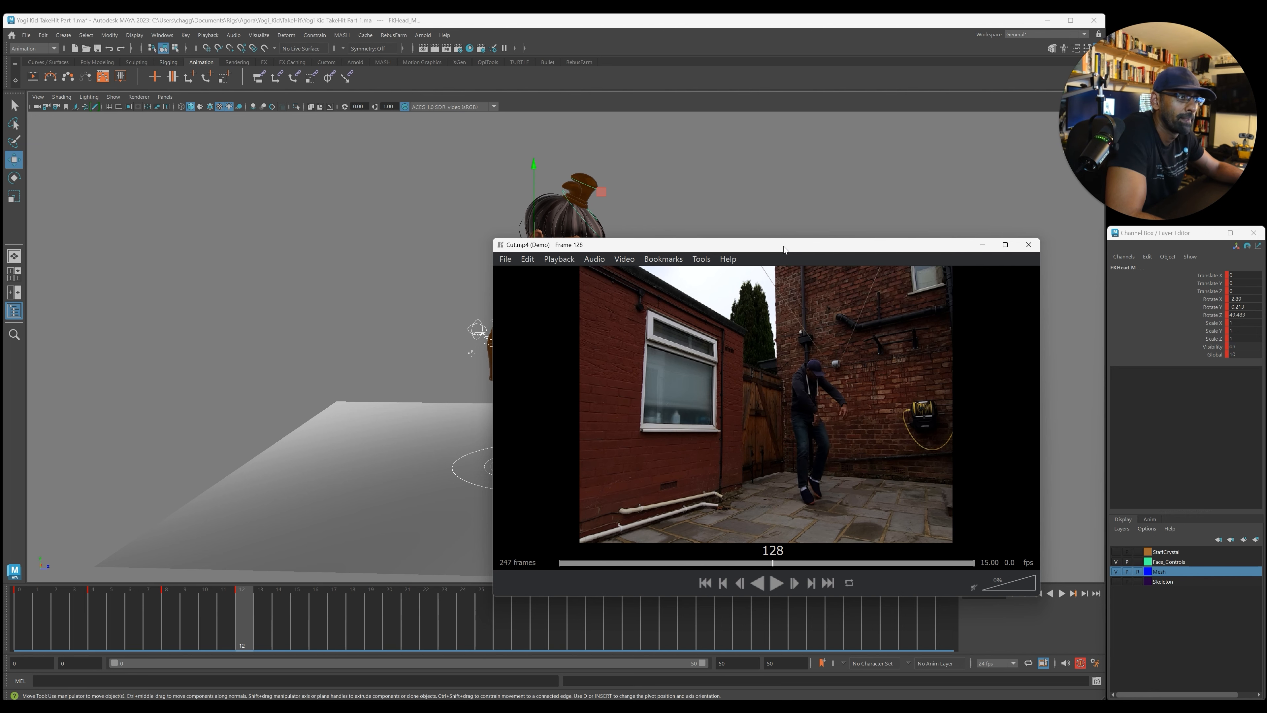
key("alt+Tab")
Step: Key the right foot control's rotation at frame 12 and scrub the timeline to check the foot
left_click(503, 455)
left_click_drag(504, 457, 538, 374, "alt")
key("e")
key("shift+e")
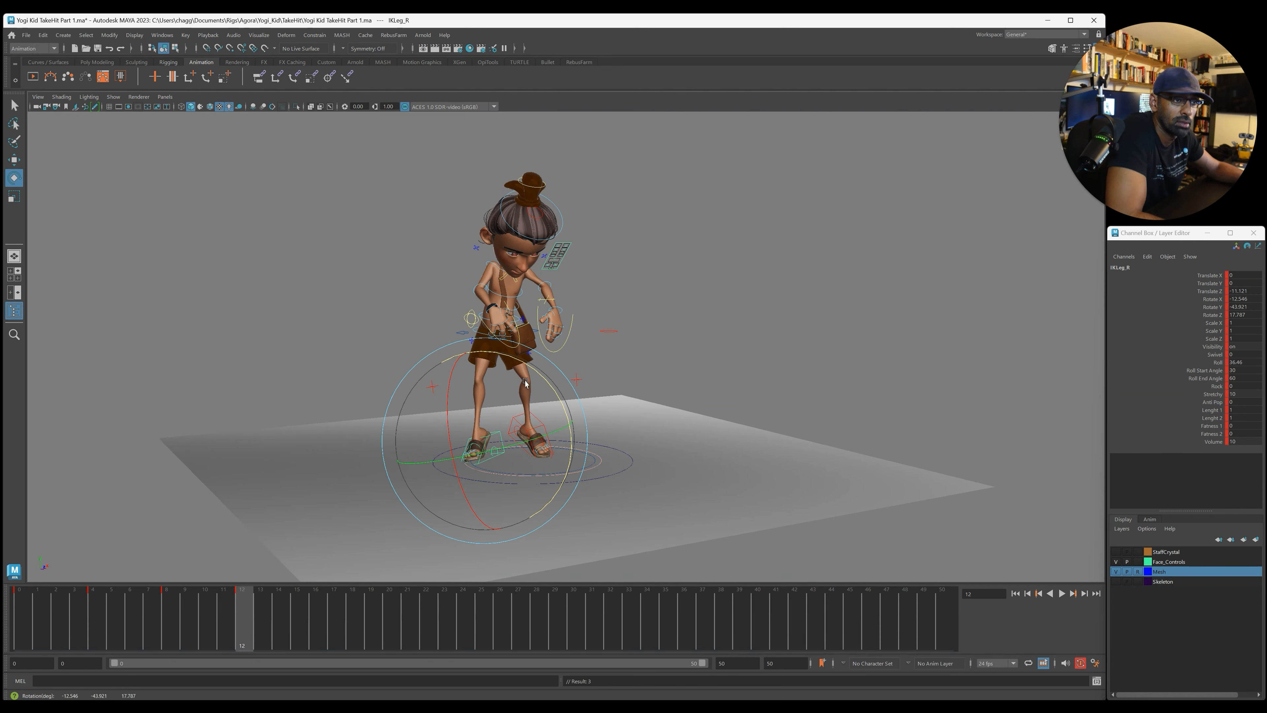
left_click_drag(125, 621, 242, 621)
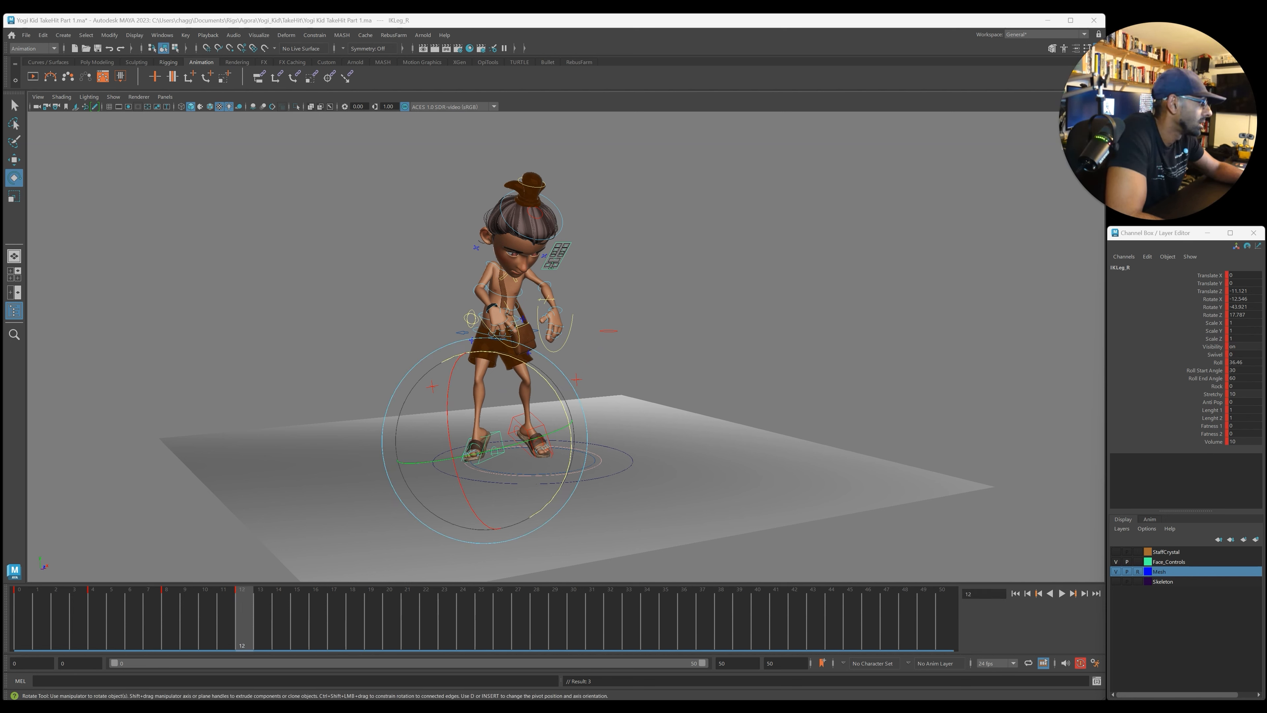
scroll(568, 412, "up", 2)
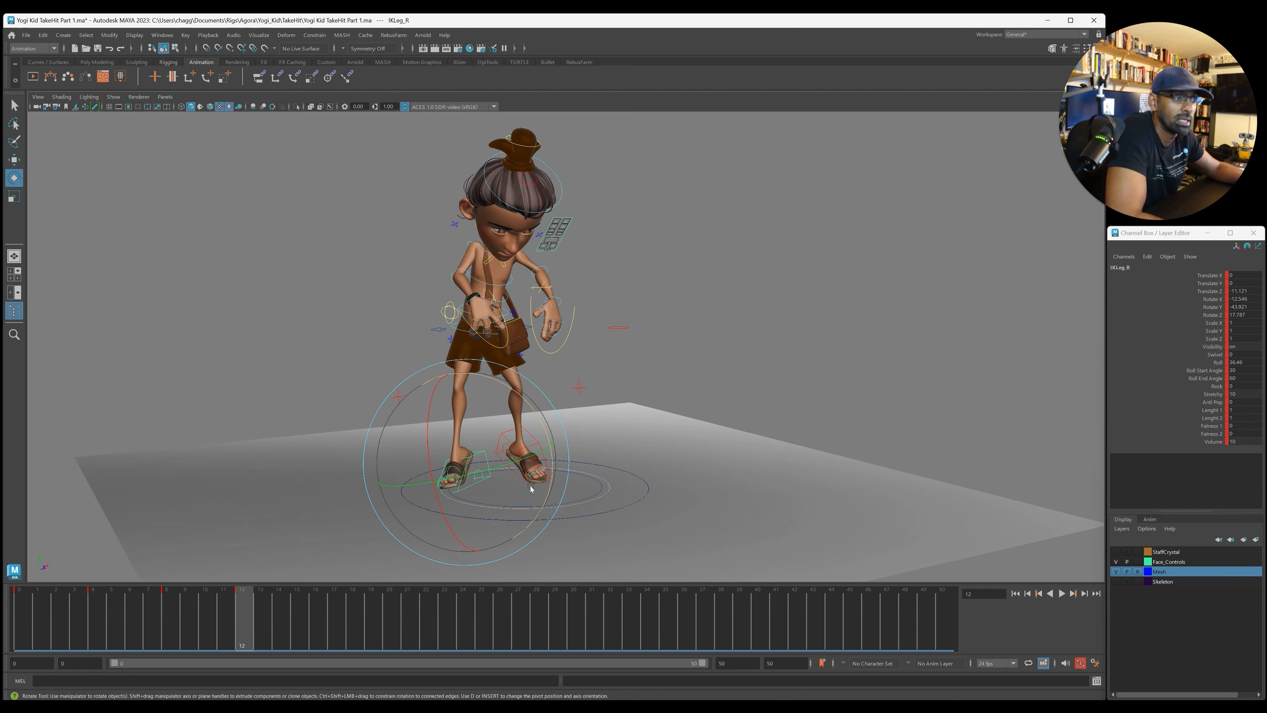
Step: Set the left foot IK control's Translate Y and Rotate X to 0 at frame 12
left_click(584, 440)
left_click(536, 441)
left_click_drag(588, 466, 613, 466, "alt")
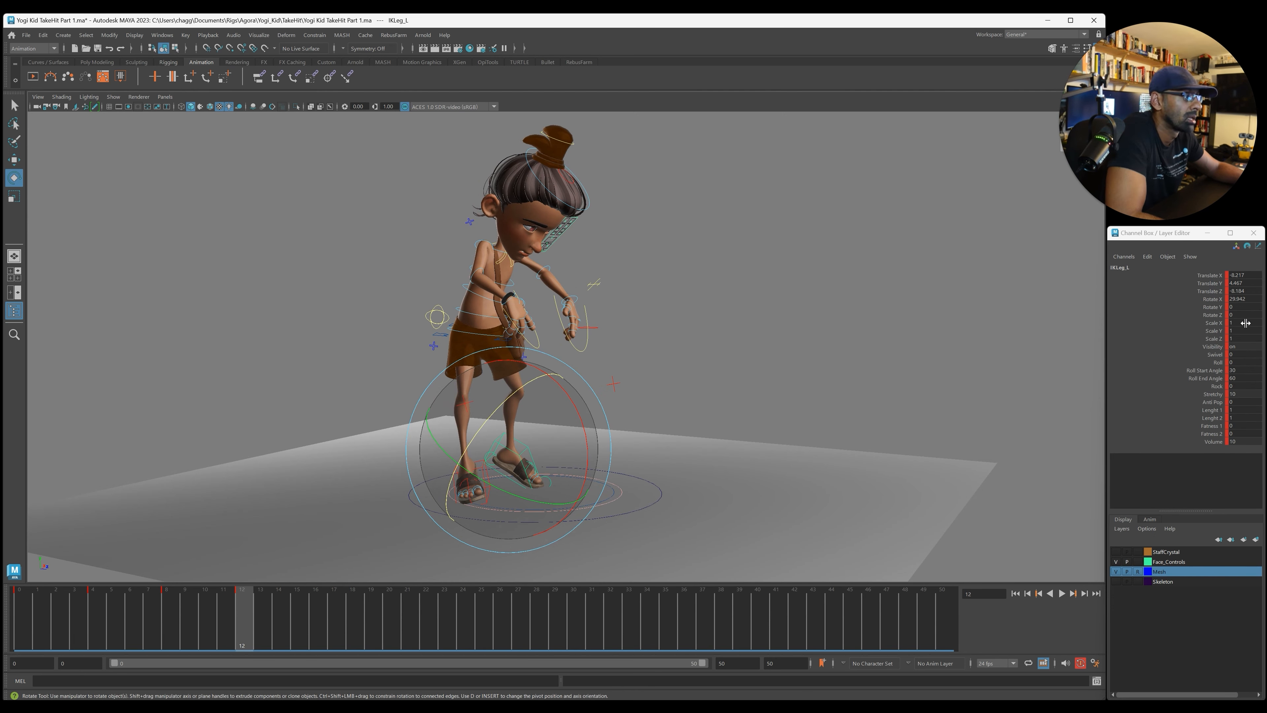
left_click(1256, 283)
type("0")
key("Return")
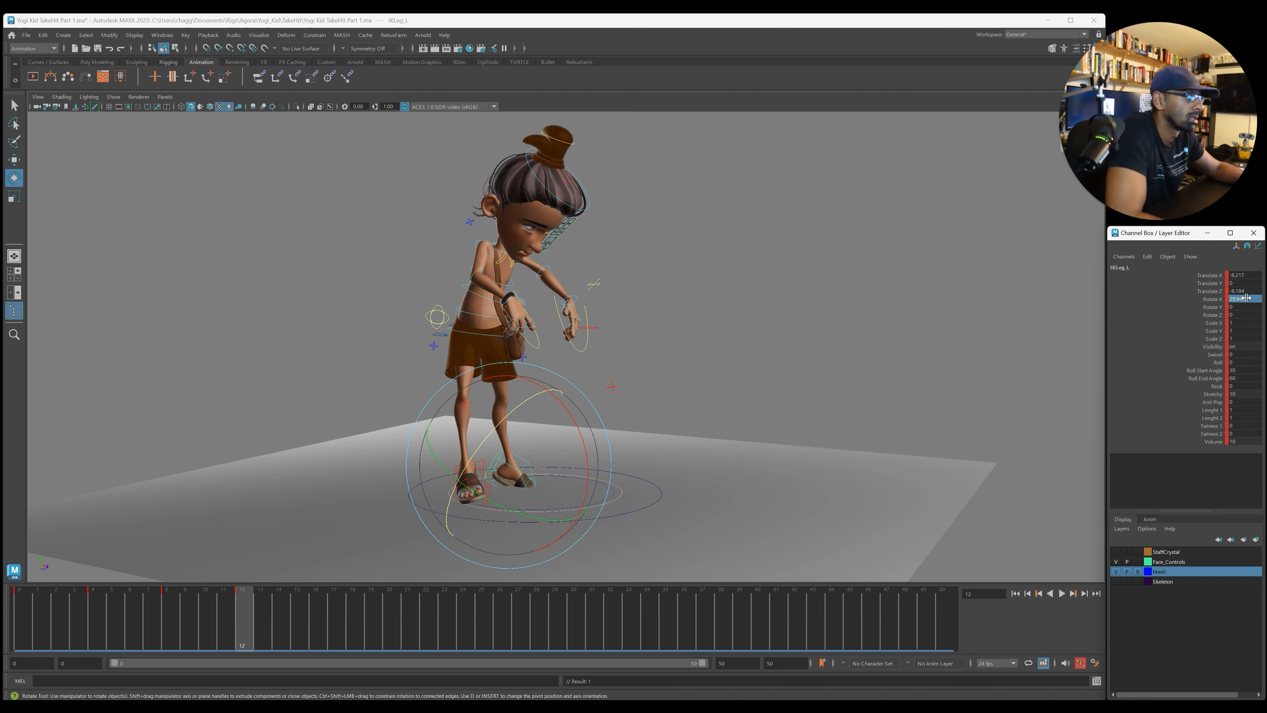
type("0")
key("Return")
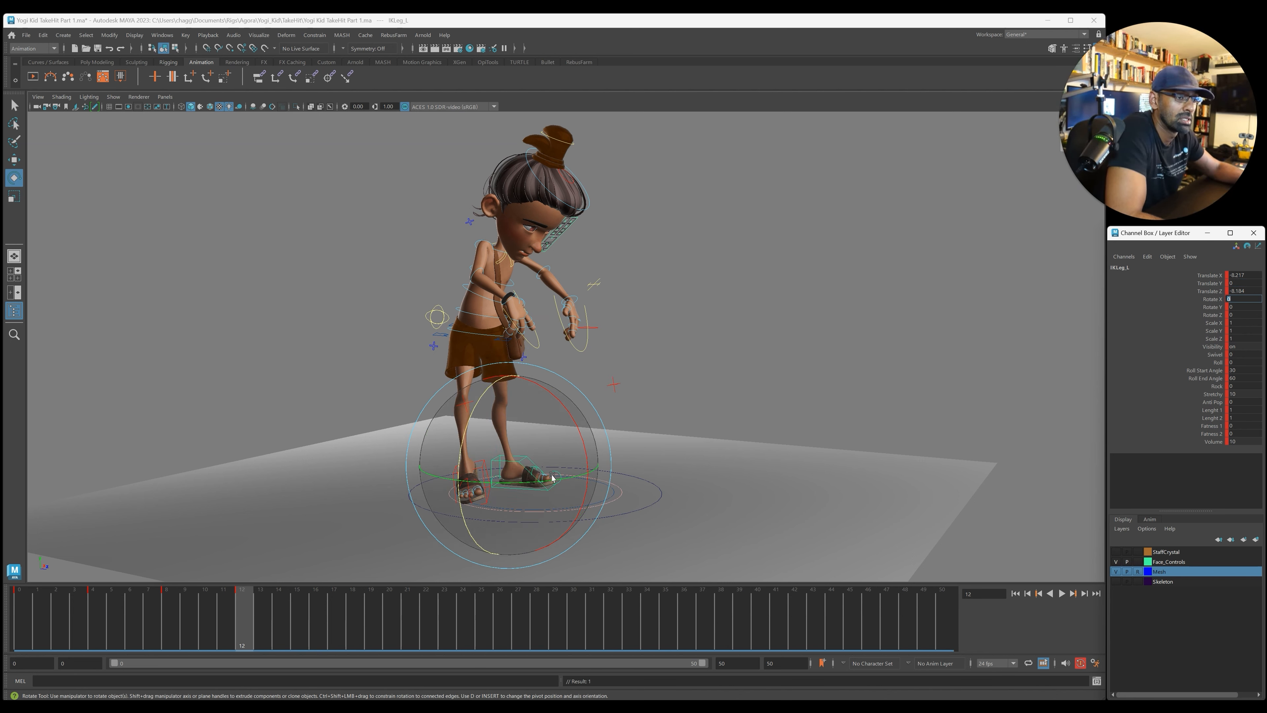
left_click_drag(547, 476, 564, 472, "alt")
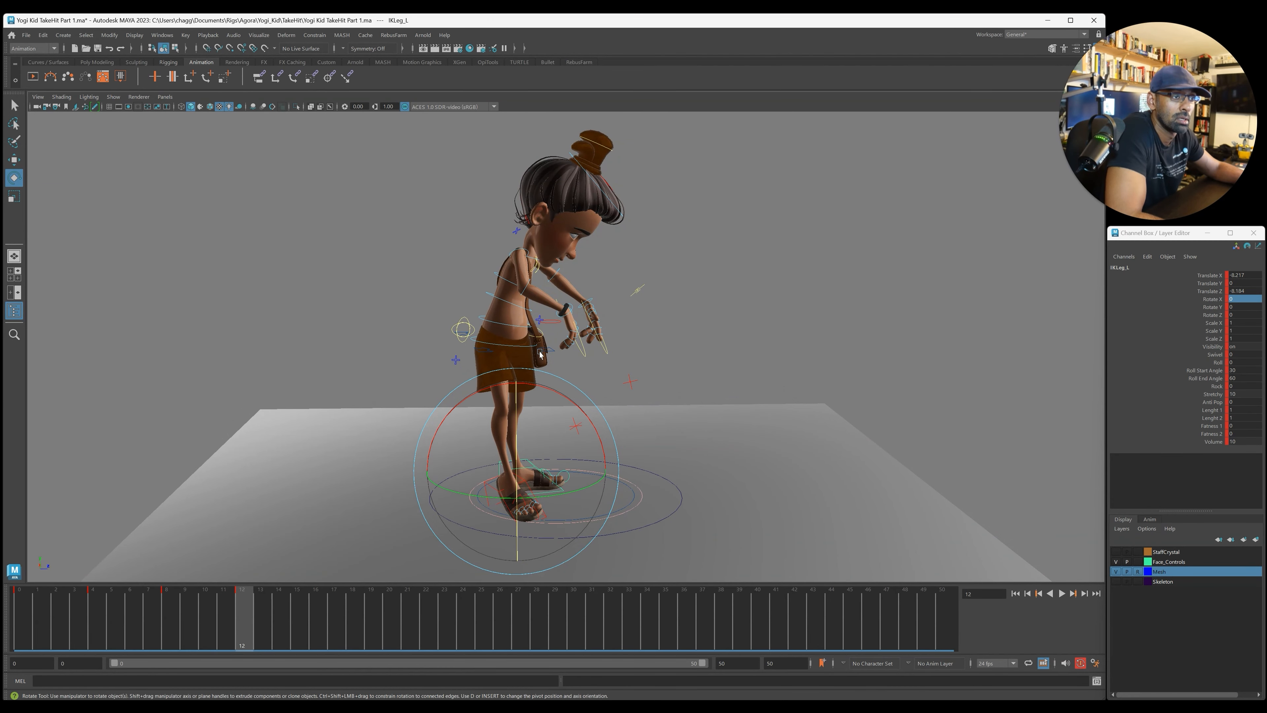
Step: Lower the root control and shift it sideways at frame 12, to Translate X -3.698 and Translate Y 1.604
left_click(519, 328)
key("w")
left_click(502, 315)
left_click_drag(502, 315, 502, 323)
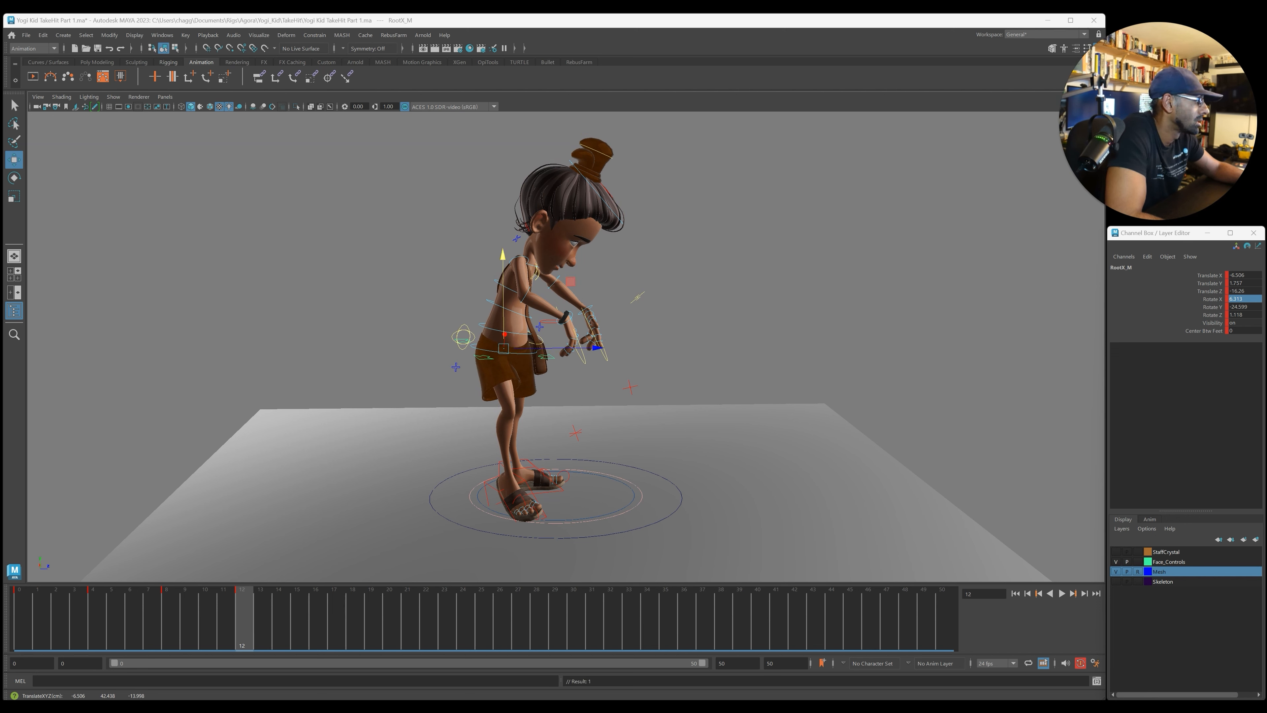
left_click_drag(502, 315, 502, 319)
left_click_drag(587, 383, 597, 330, "alt")
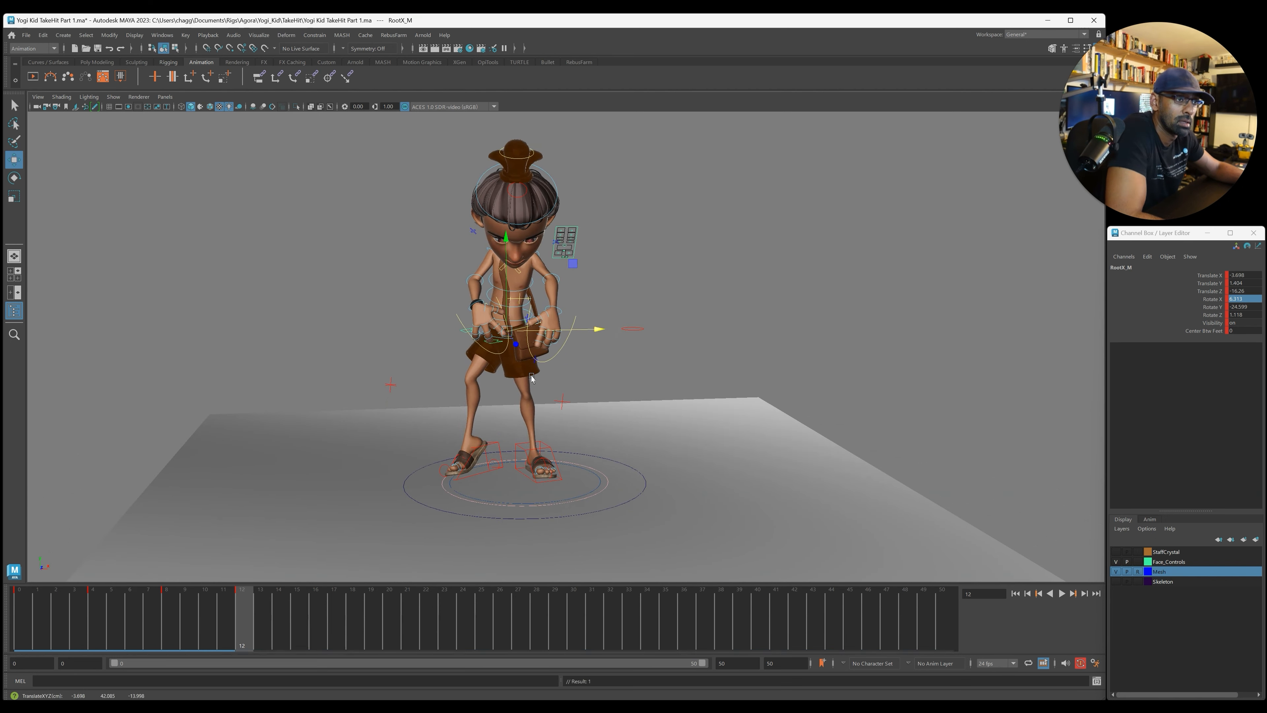
Step: Move the right foot IK control backward to Translate Z -20.309 at frame 12
left_click(491, 444)
left_click_drag(490, 445, 568, 488, "alt")
middle_click_drag(632, 449, 637, 476, "alt")
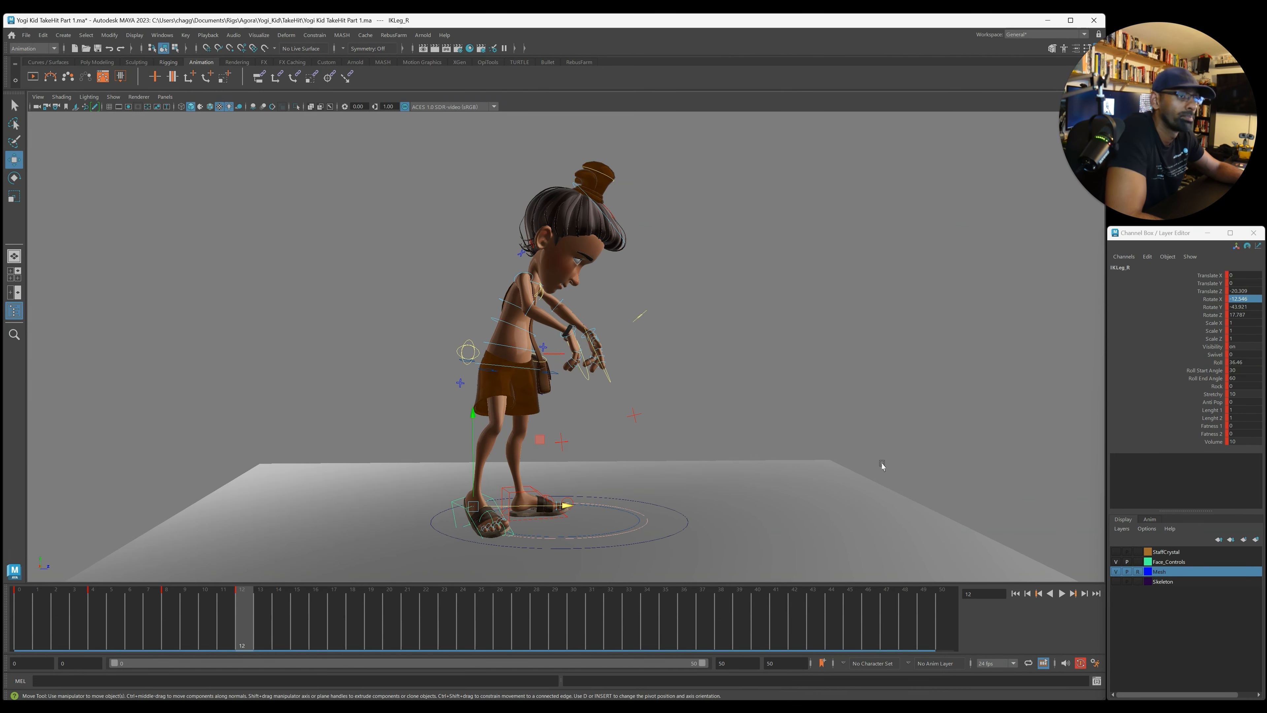
left_click_drag(632, 415, 626, 402, "alt")
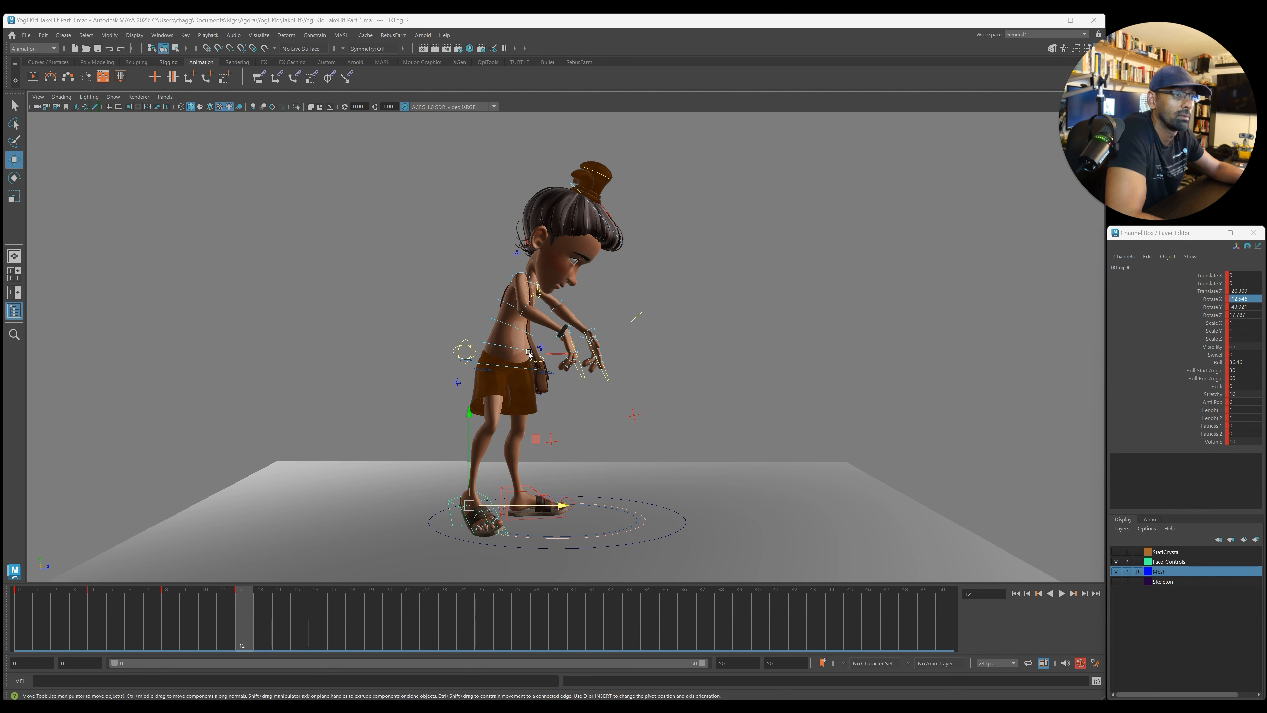
Step: Rotate the head control to Rotate Z 45.898 at frame 12 and scrub the timeline to check the pose
left_click(501, 323)
key("e")
left_click(659, 274)
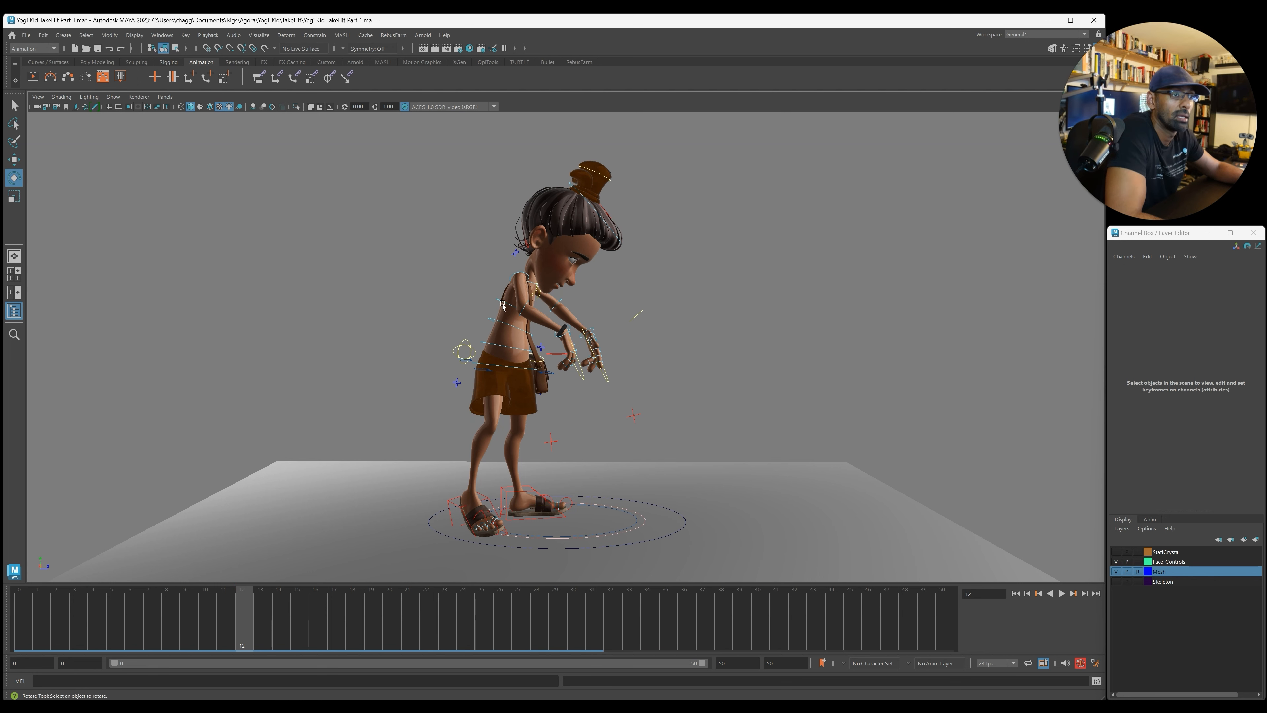
left_click(583, 298)
left_click(617, 240)
left_click(605, 265)
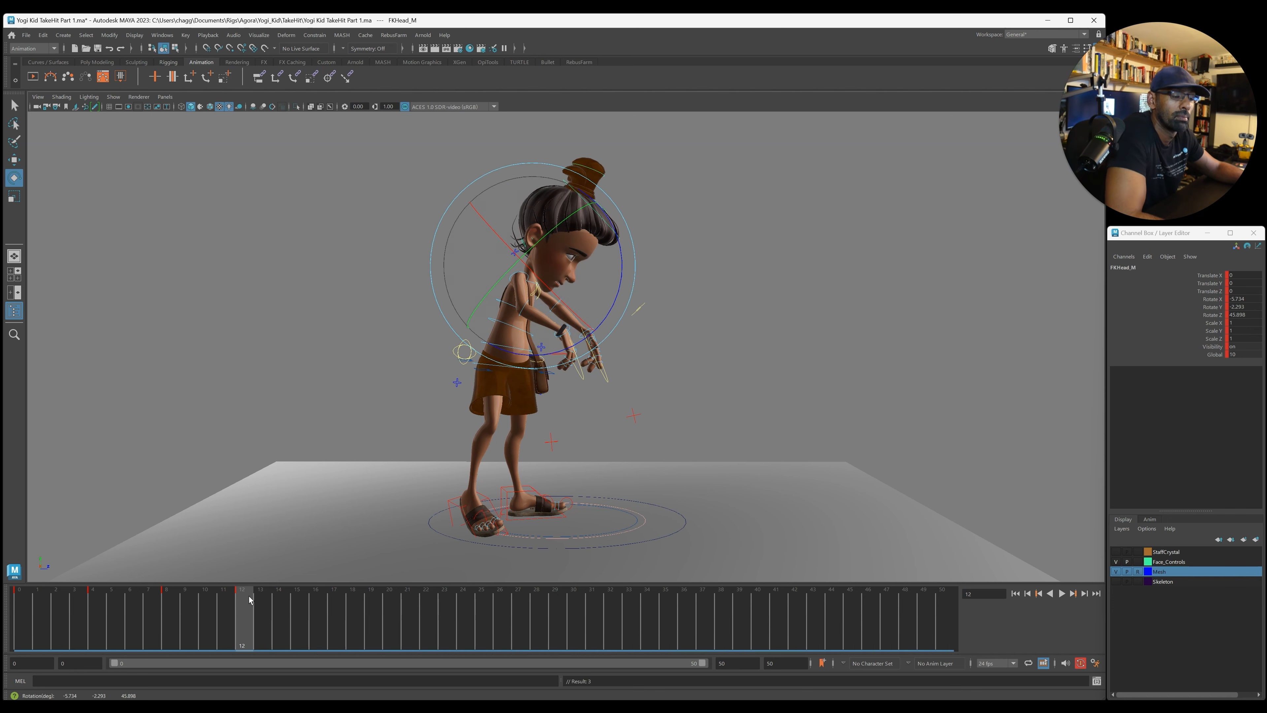
mouse_move(148, 624)
left_mouse_down()
mouse_move(248, 624)
mouse_move(64, 614)
mouse_move(246, 626)
left_mouse_up()
Step: Undo the latest frame 12 changes to the head, feet and root controls
key("ctrl+z")
key("ctrl+z")
key("ctrl+z")
key("ctrl+z")
key("ctrl+z")
key("ctrl+z")
key("ctrl+z")
key("ctrl+z")
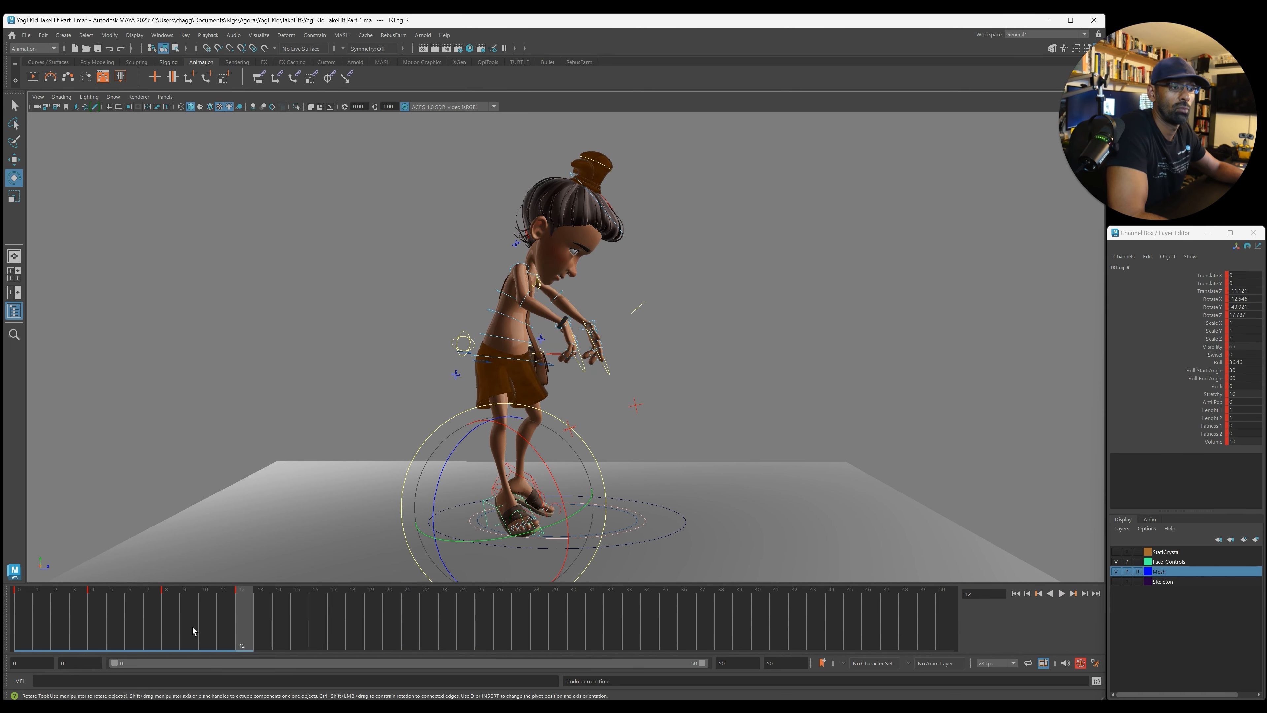
key("ctrl+z")
key("ctrl+z")
key("ctrl+z")
Step: Select all rig controls and carry the frame 12 pose forward to frame 16
mouse_move(242, 630)
left_mouse_down()
mouse_move(290, 633)
mouse_move(64, 614)
mouse_move(179, 594)
mouse_move(334, 614)
mouse_move(241, 614)
mouse_move(326, 611)
left_mouse_up()
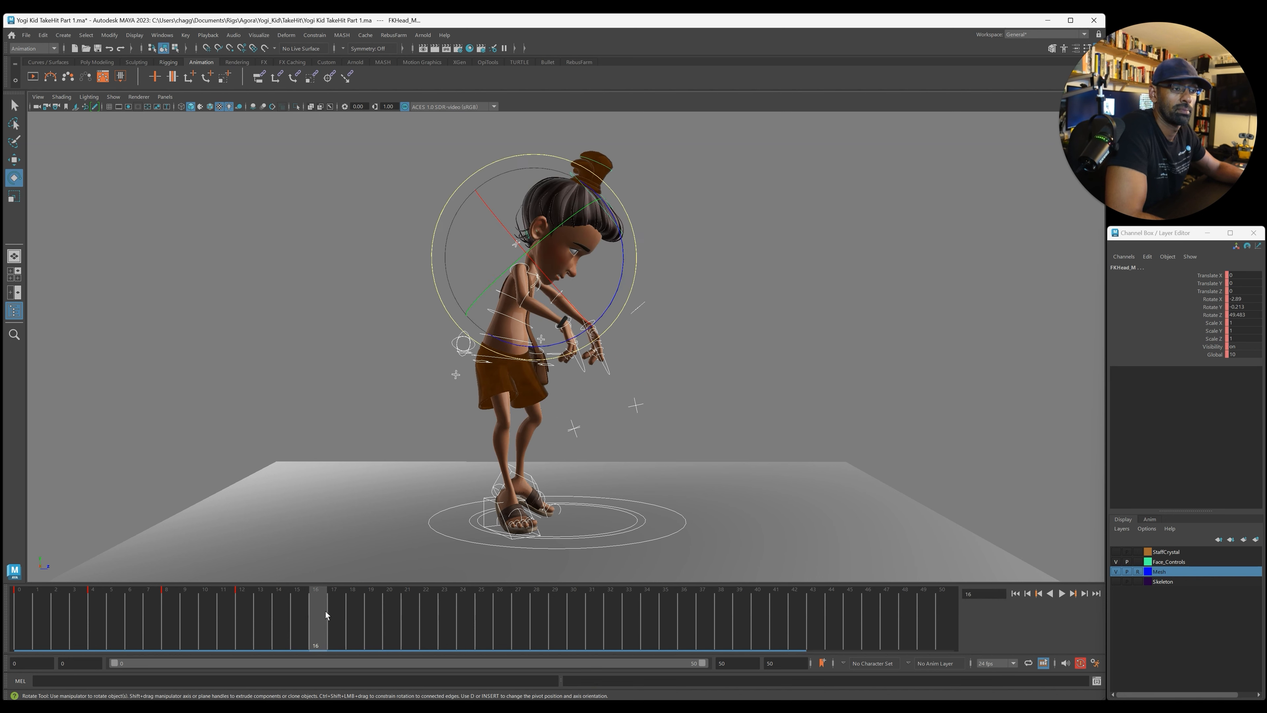
right_click_drag(382, 460, 360, 452, "alt")
mouse_move(390, 123)
left_mouse_down()
mouse_move(884, 514)
mouse_move(965, 551)
left_mouse_up()
left_click(237, 627)
left_click_drag(251, 627, 317, 628)
Step: Plant the left foot at frame 16 by setting its IK control's Translate Y and Rotate X to 0
left_click(532, 464)
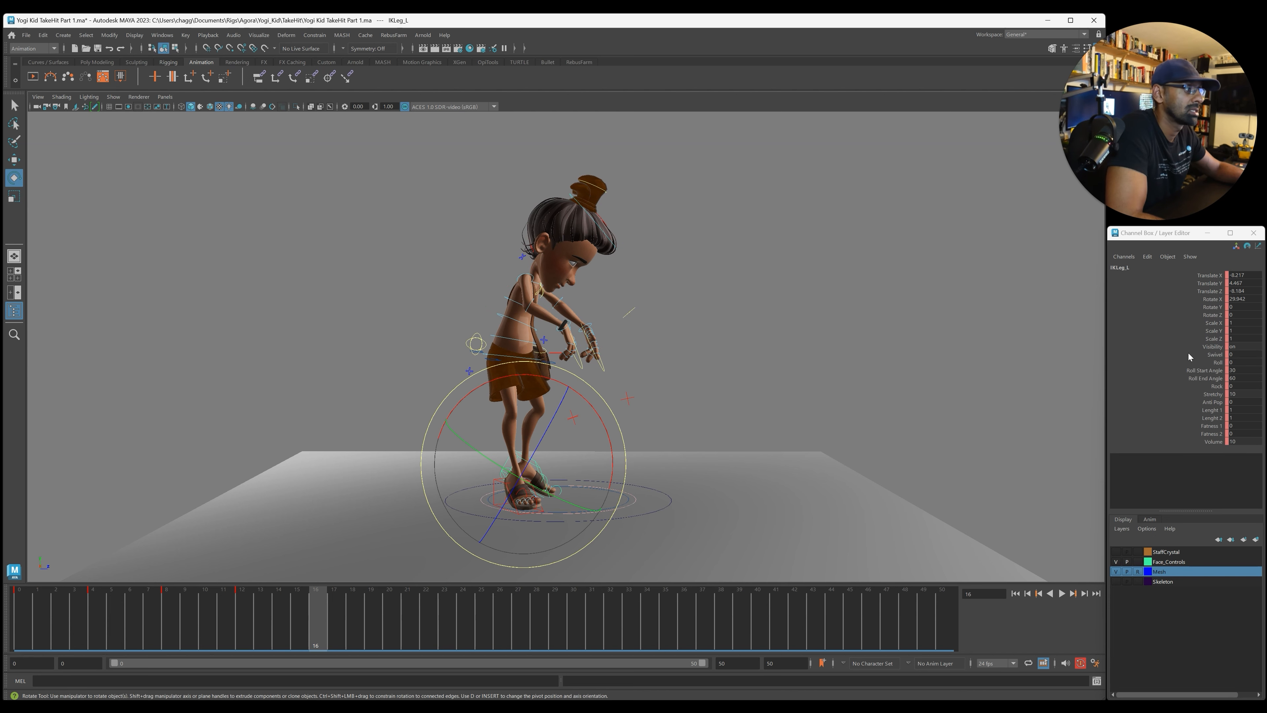
double_click(1242, 282)
type("0")
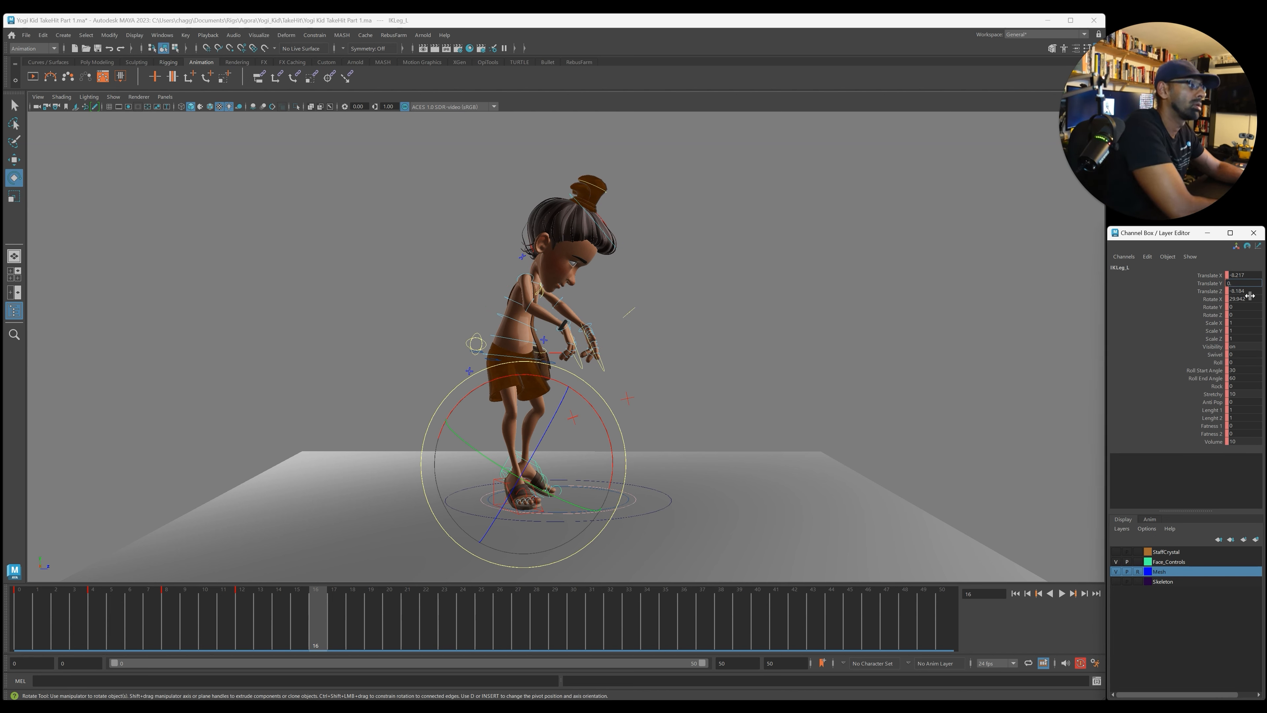
key("Return")
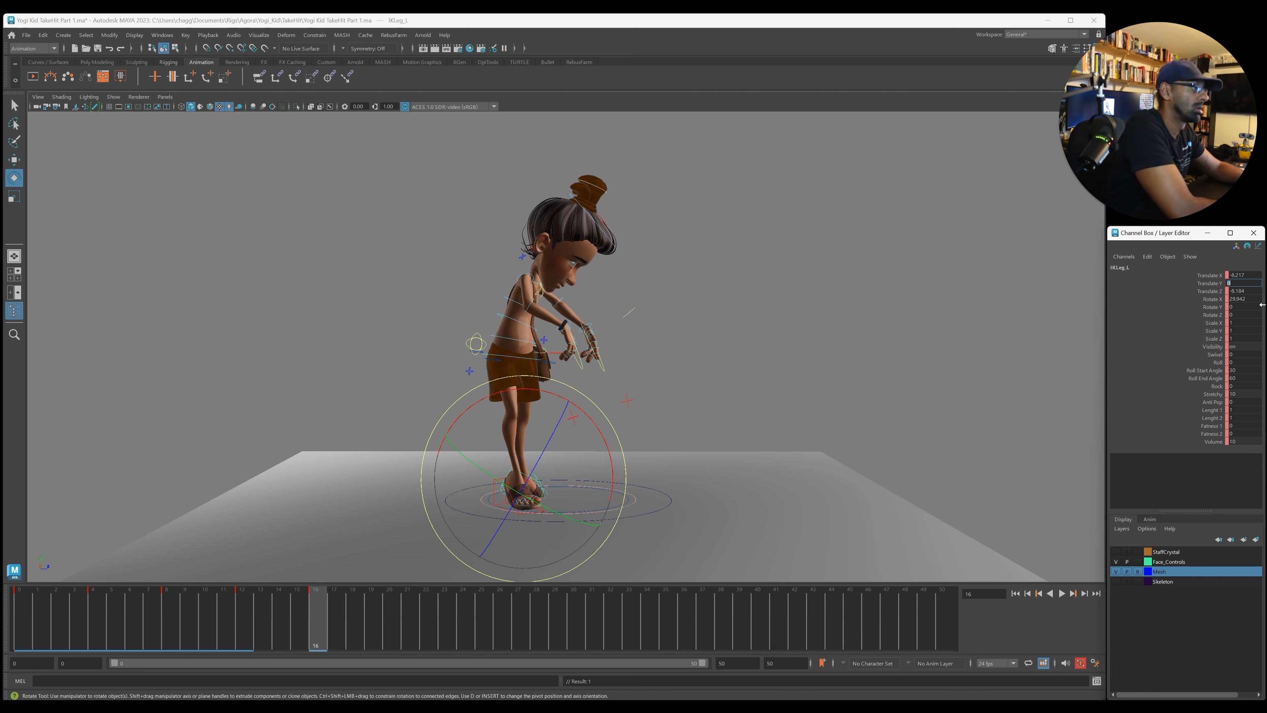
left_click(1253, 299)
type("0")
key("Return")
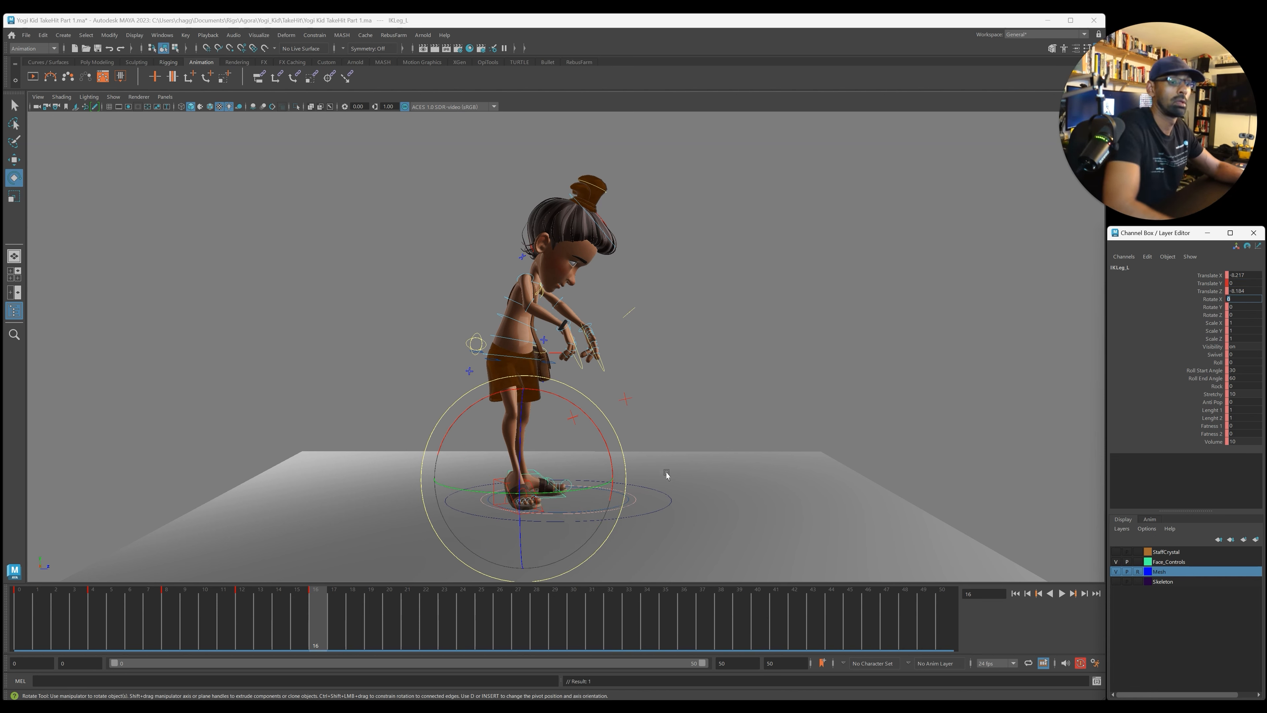
left_click_drag(537, 584, 549, 512, "alt")
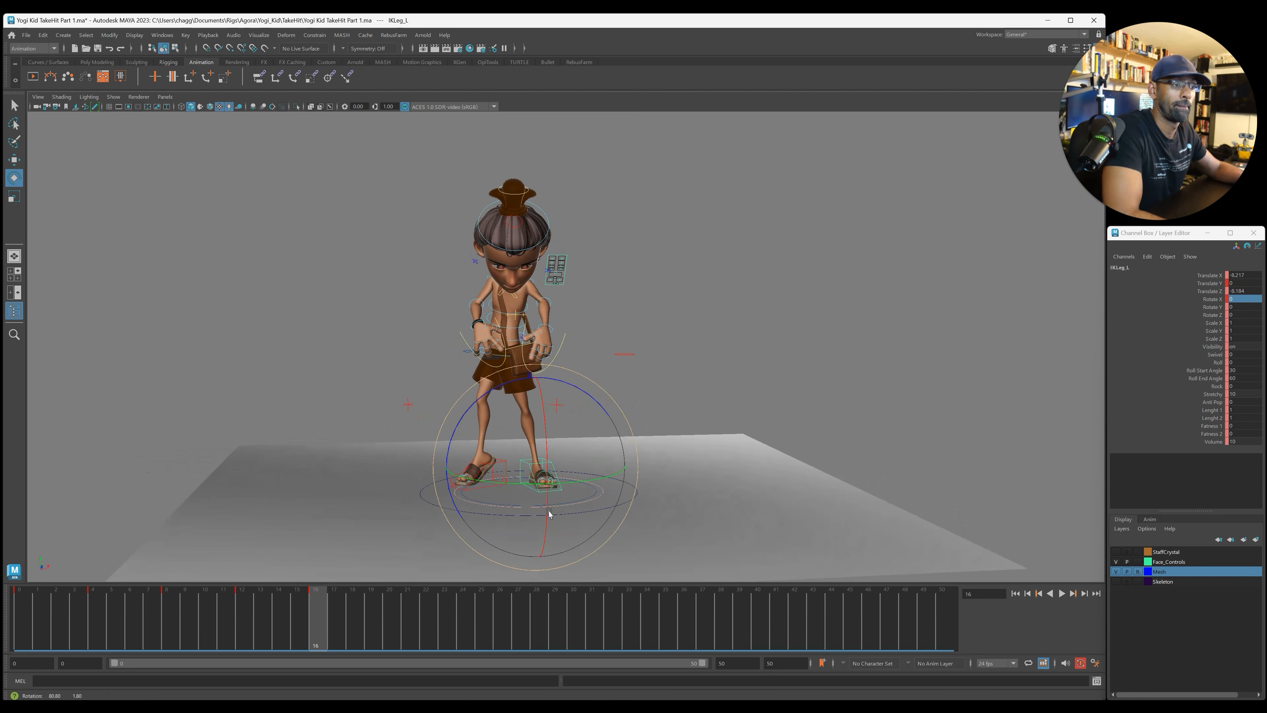
Step: Move the left foot IK control inward to Translate X -11.412 at frame 16
left_click(463, 353)
key("w")
left_click_drag(570, 378, 571, 379, "alt")
left_click(553, 465)
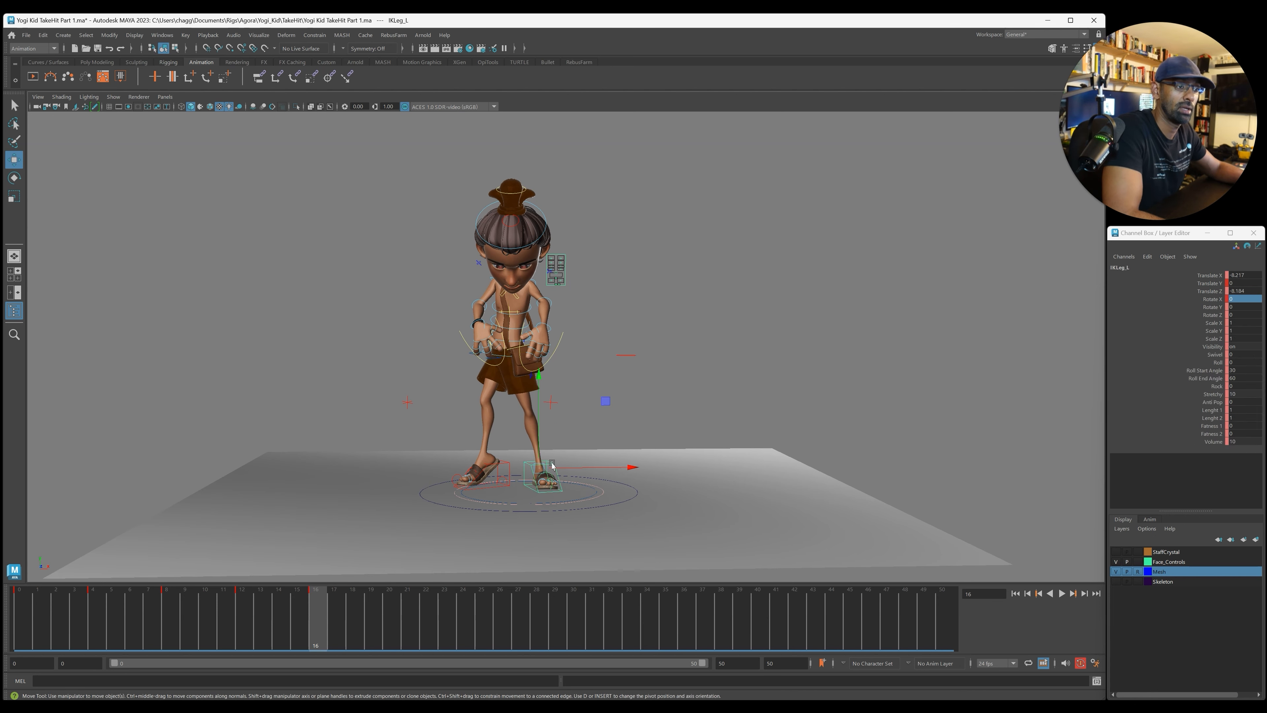
left_click_drag(563, 467, 554, 466)
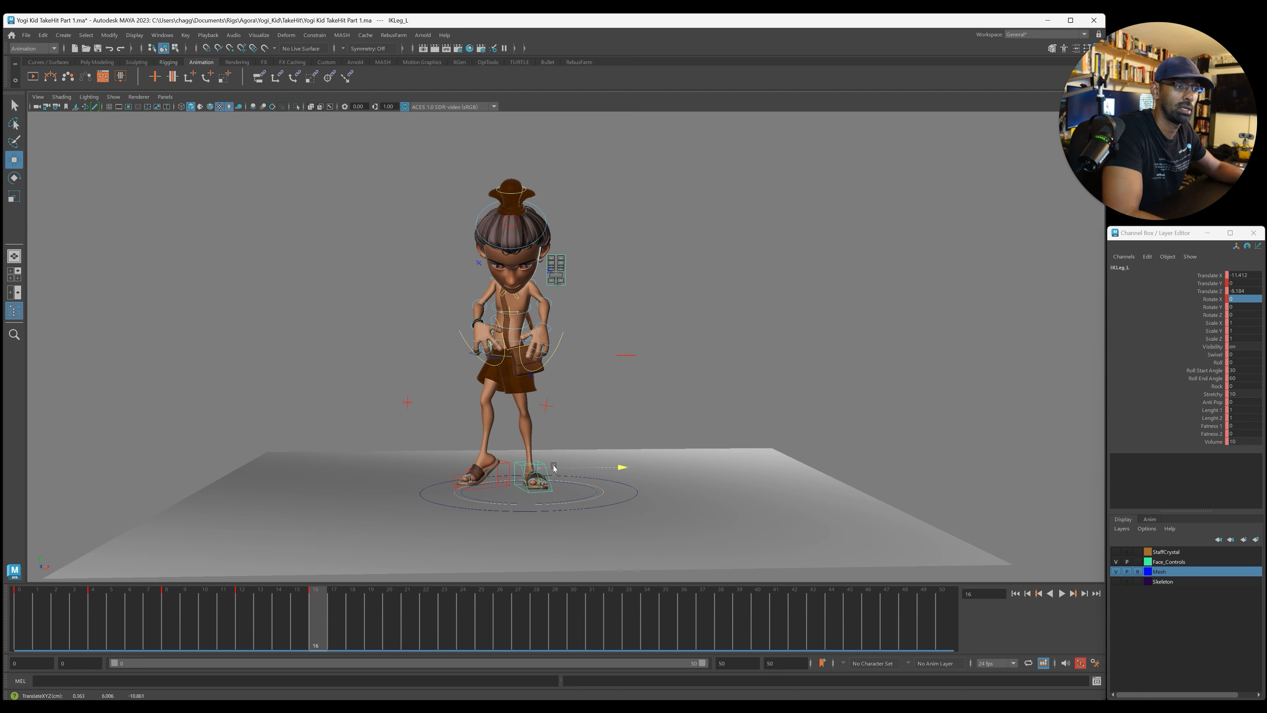
Step: Lower the root control to Translate Y 1.485 at frame 16 and select the right foot IK control
left_click(465, 356)
left_click(496, 355)
left_click_drag(503, 331, 502, 338)
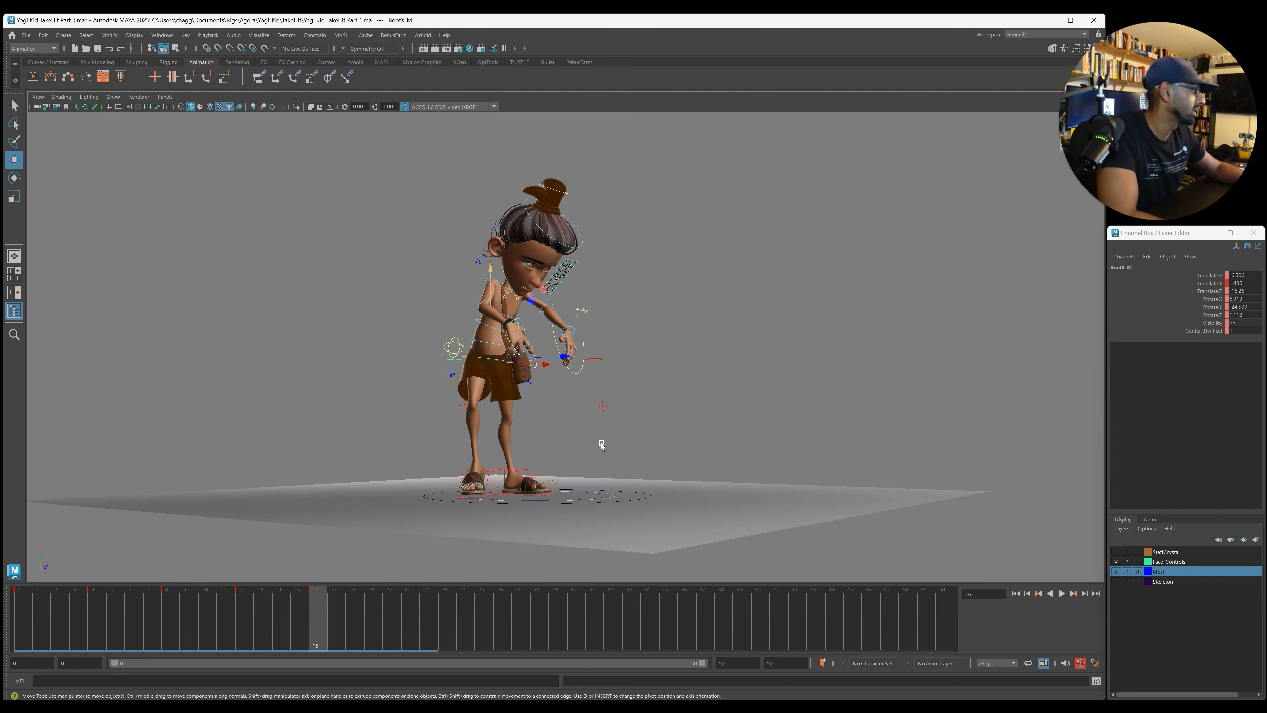
left_click(496, 466)
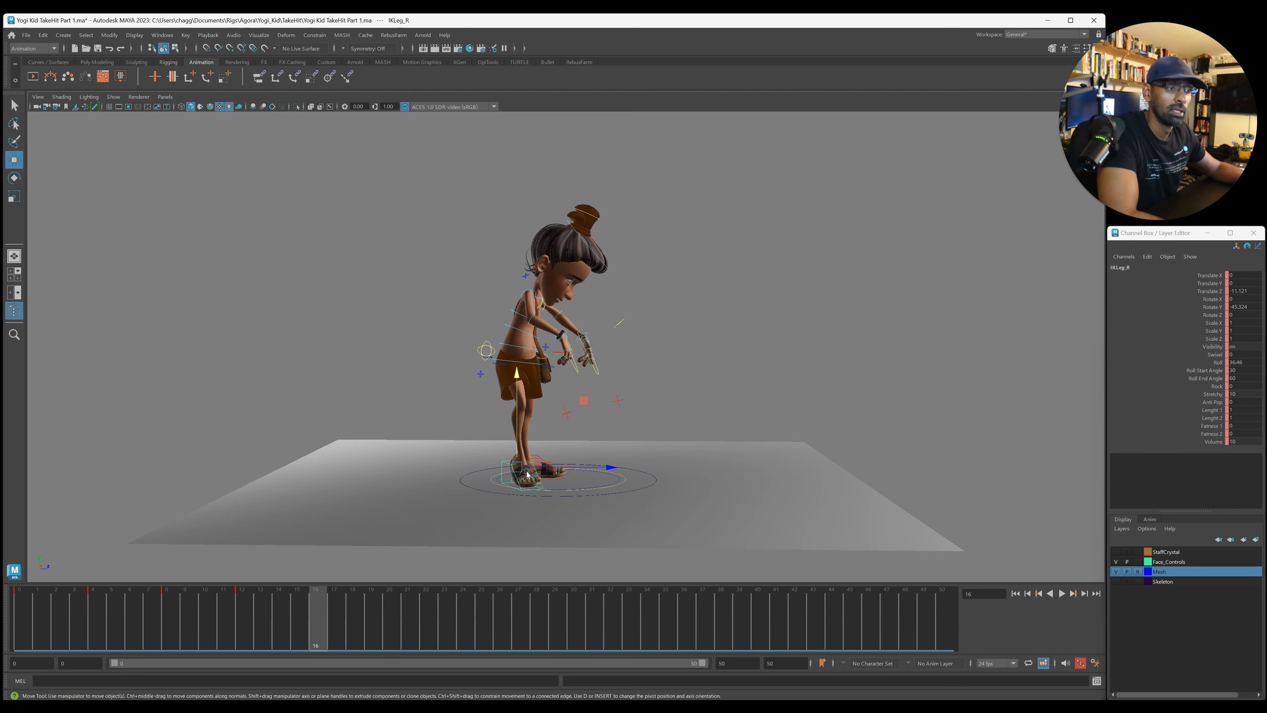
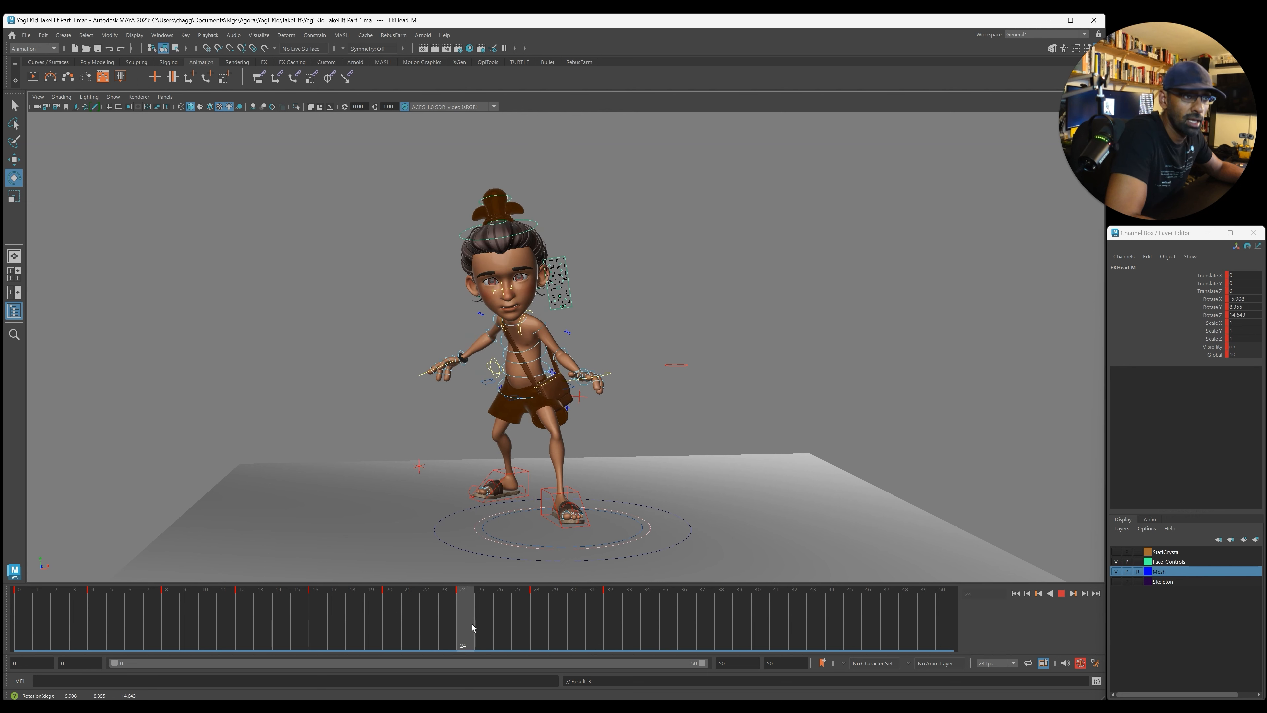
Step: Select the chest control and adjust its rotation at frame 28
left_click(555, 355)
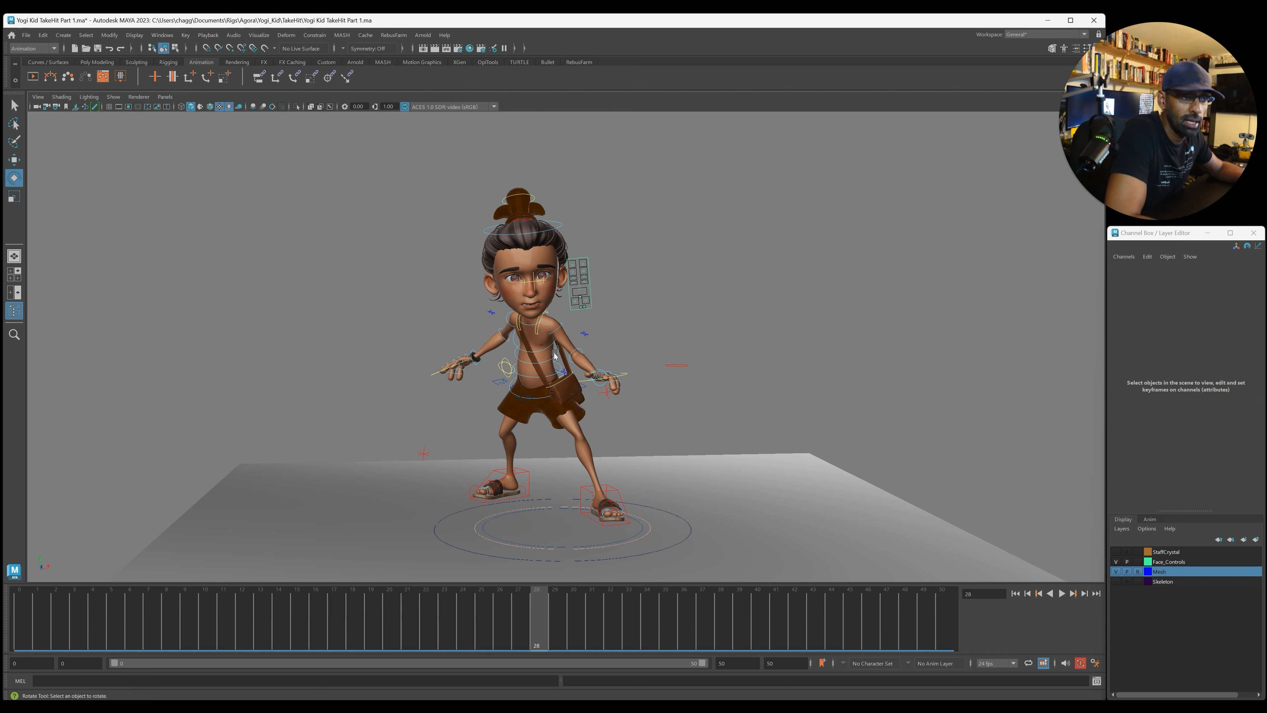
left_click(546, 351)
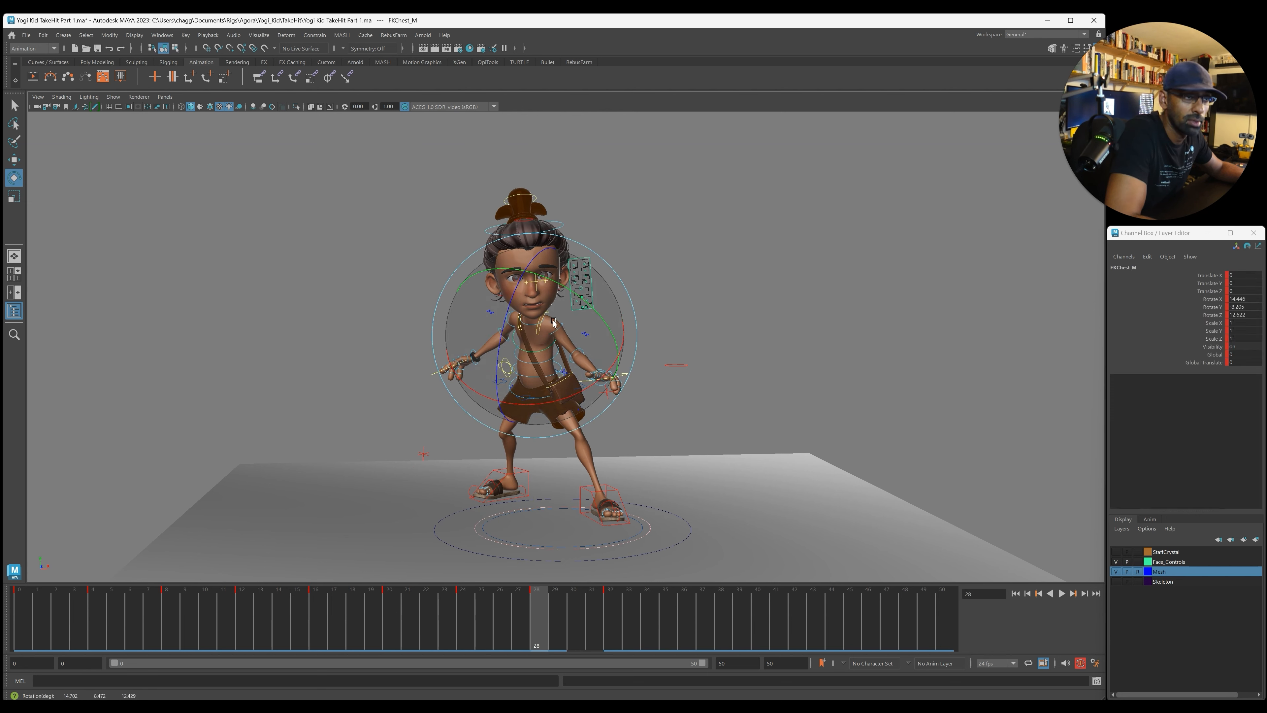
left_click(670, 292)
left_click(548, 351)
left_click_drag(561, 319, 567, 319)
Step: Rotate the head control at frame 28 to about Rotate X -0.628, Y 1.345 and Z 11.058
left_click(569, 263)
left_click(560, 229)
left_click_drag(420, 583, 541, 622)
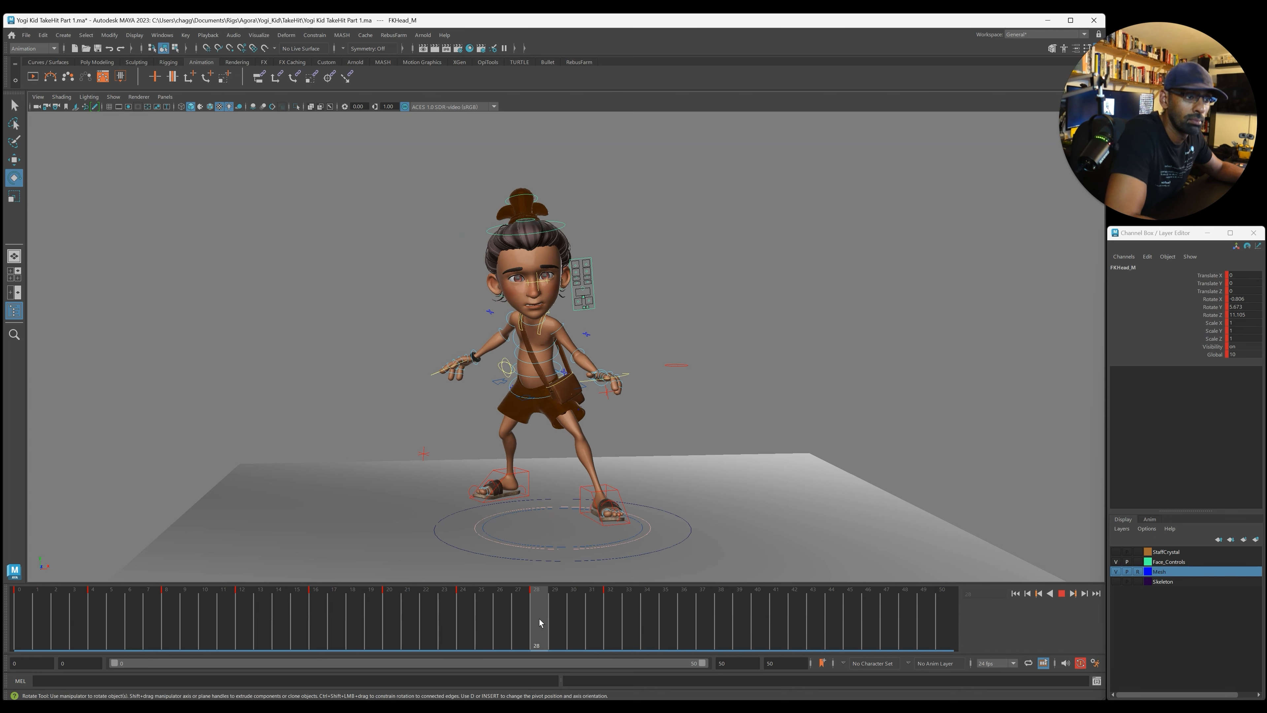
left_click_drag(573, 246, 582, 235)
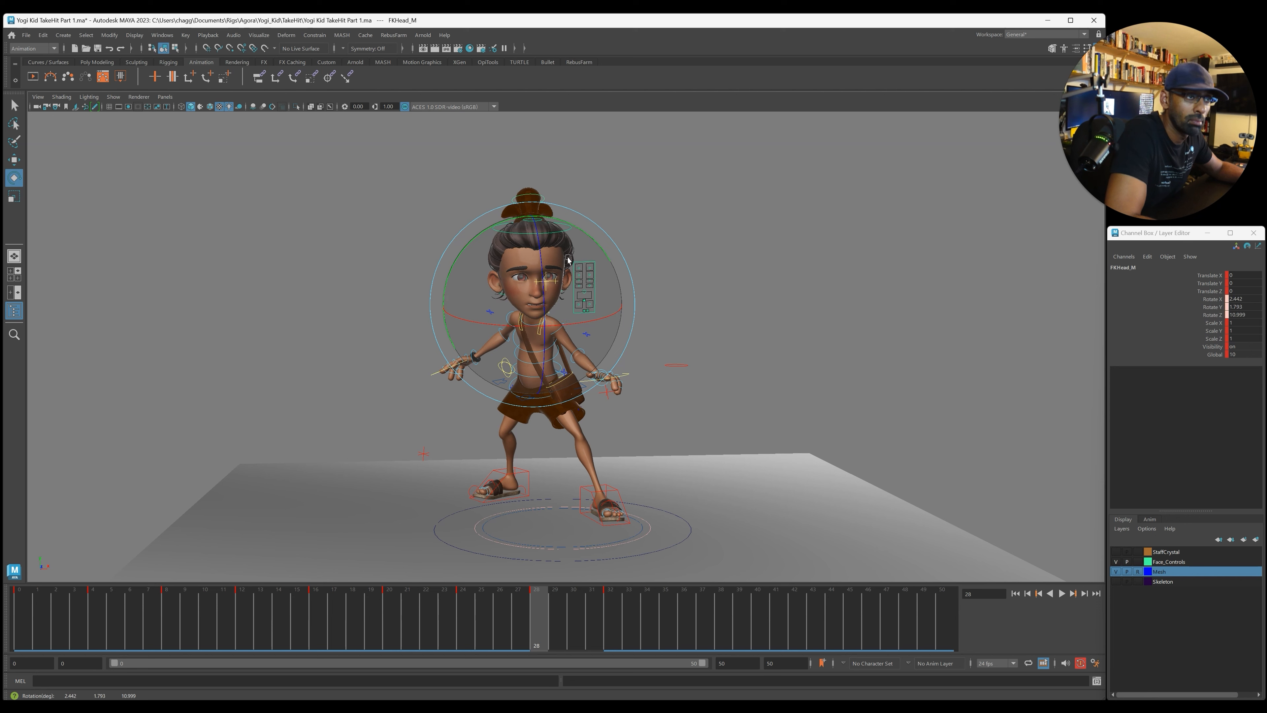
left_click_drag(536, 591, 541, 630)
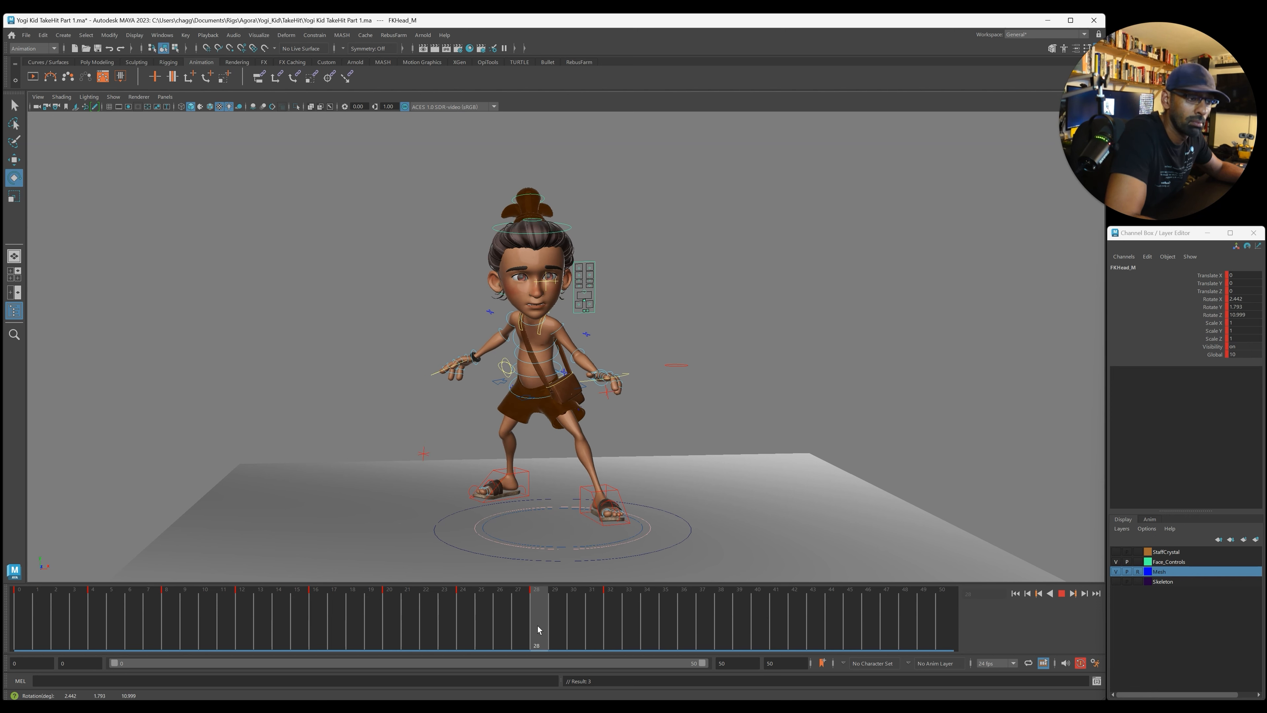
left_click_drag(563, 323, 558, 322)
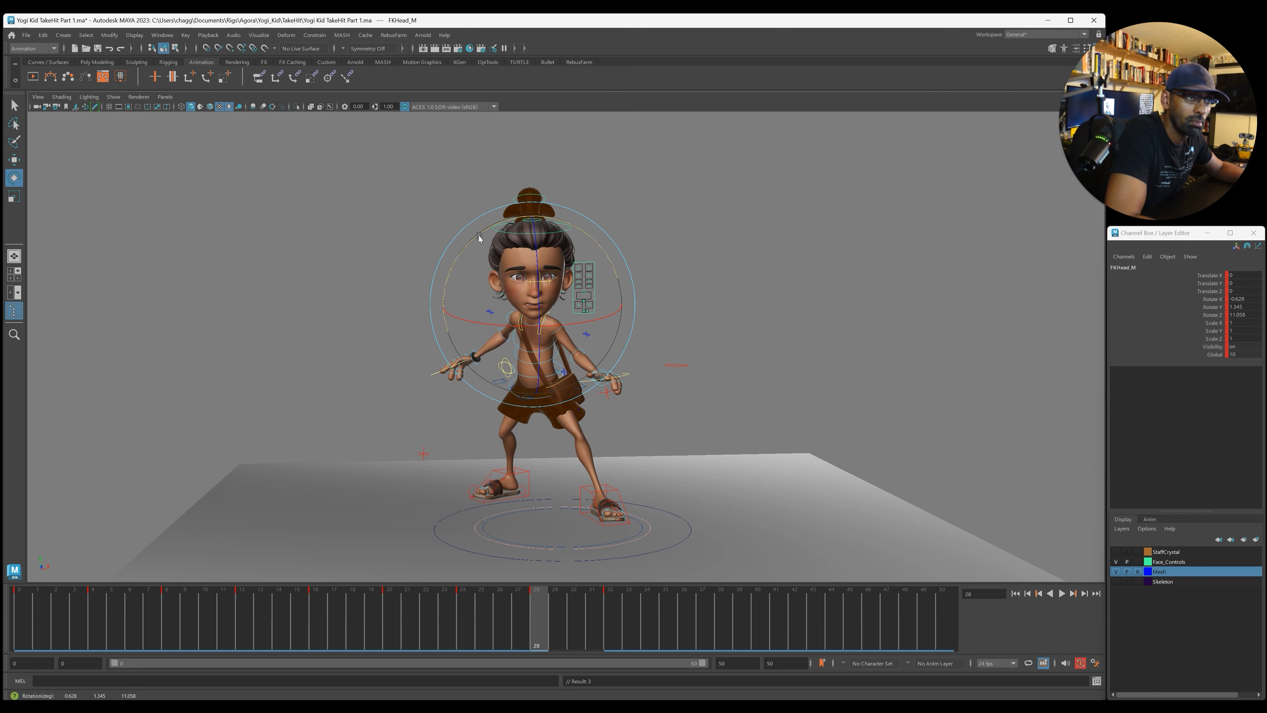
Step: Readjust the head's rotation at frame 28 and turn it at frame 24 to about Rotate X -8.425, Y 8.401, Z 16.468
left_click_drag(496, 610, 611, 631)
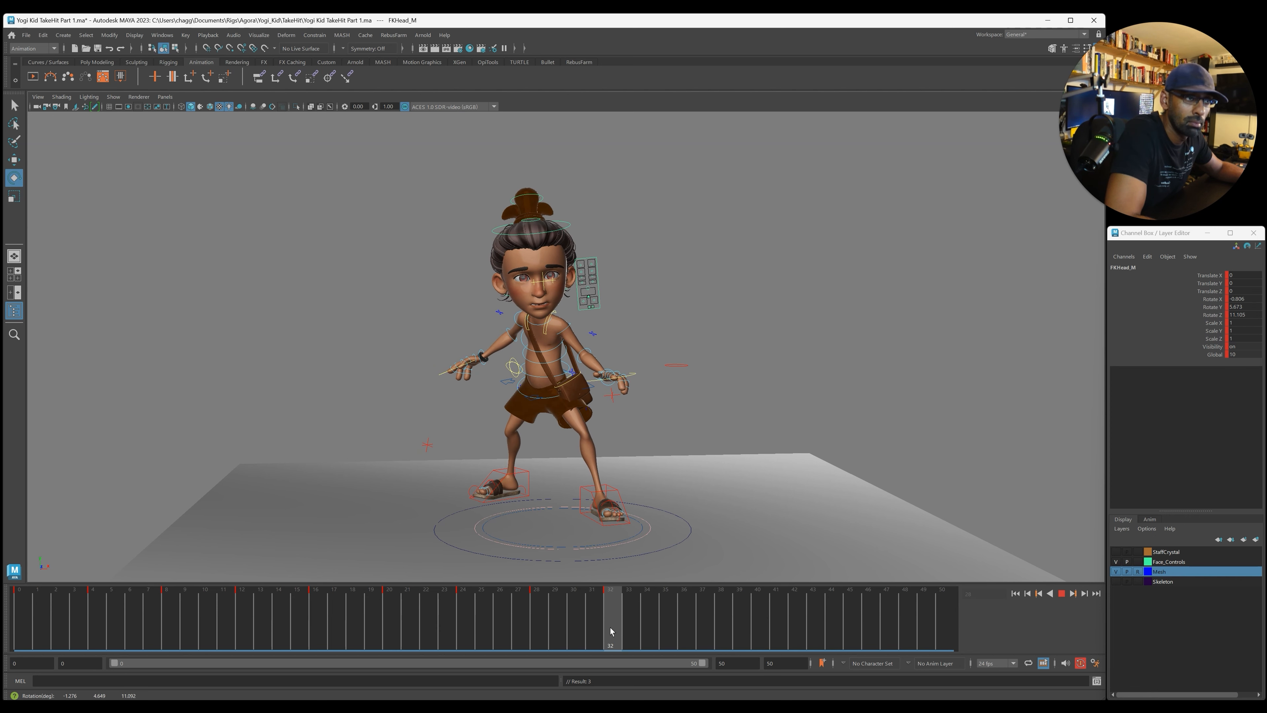
left_click(528, 618)
left_click_drag(447, 278, 450, 286)
left_click_drag(487, 628, 417, 629)
left_click(464, 632)
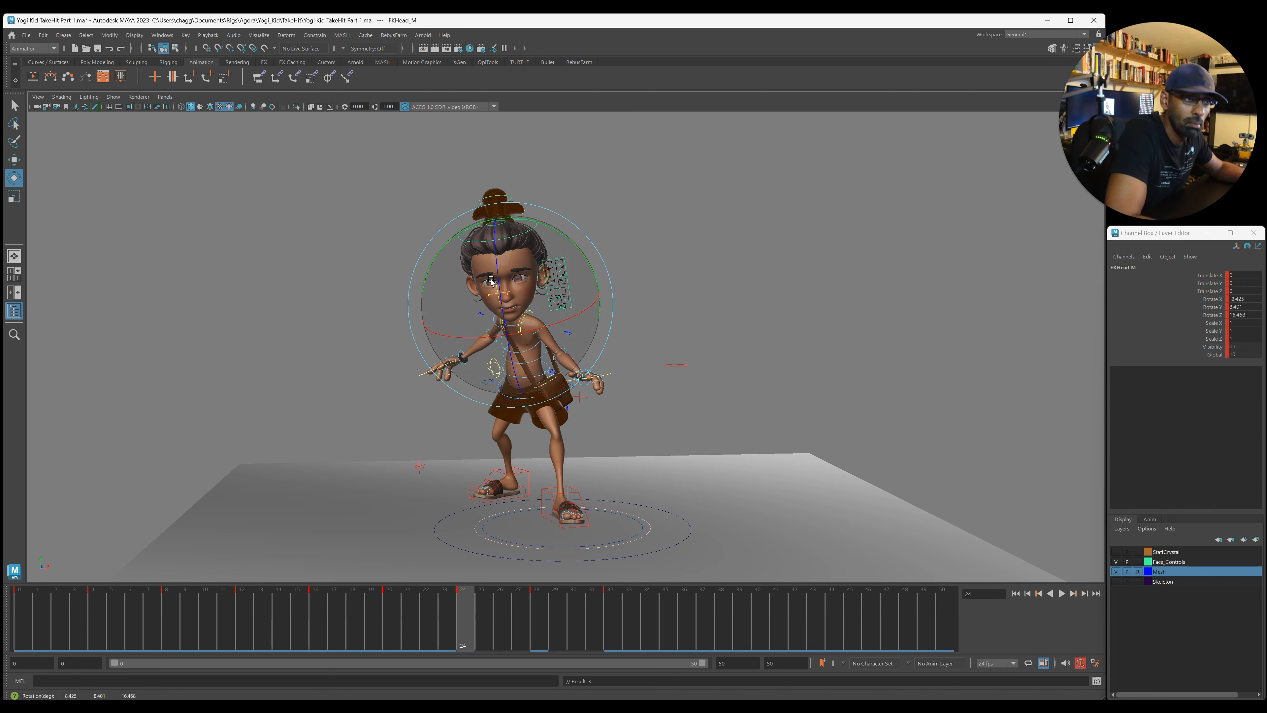
Step: Select all the rig controls at frame 32 and key them
left_click_drag(408, 625, 611, 610)
scroll(576, 361, "down", 1)
left_click_drag(413, 183, 799, 526)
key("w")
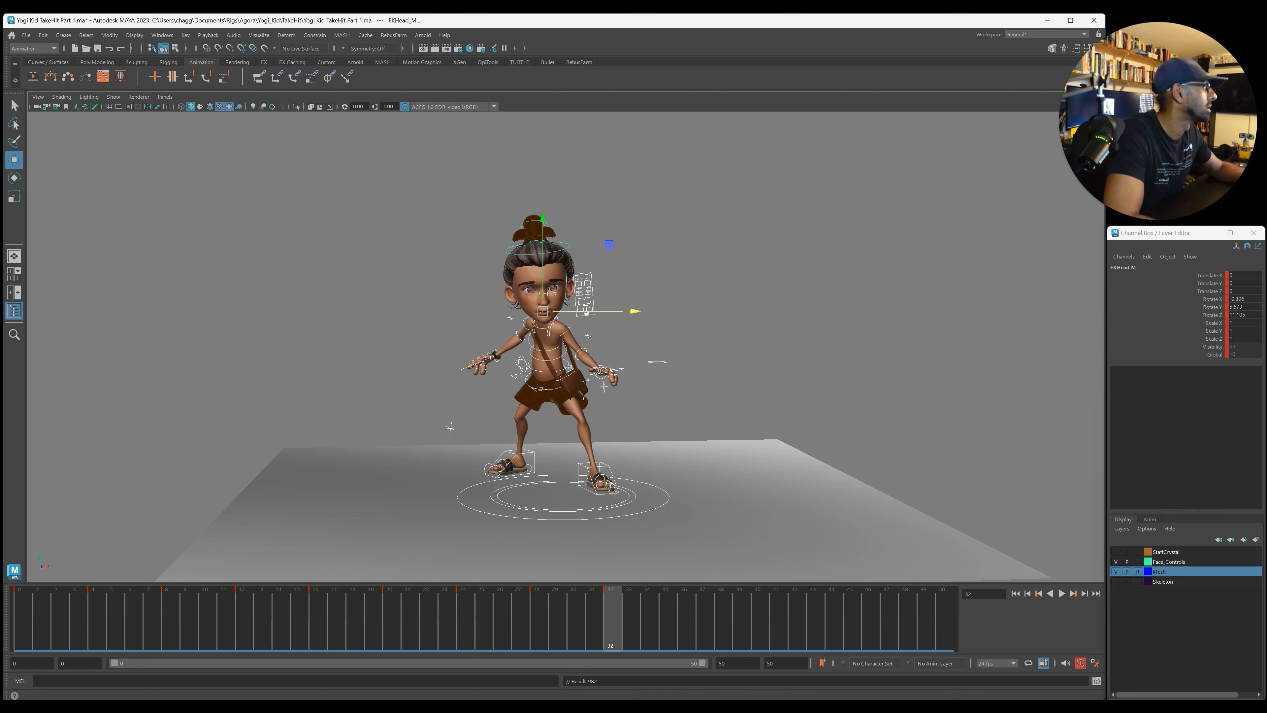
Step: Play the animation to review the hit reaction and the return to stance
left_click_drag(1266, 165, 1266, 231)
left_click(729, 187)
key("alt+v")
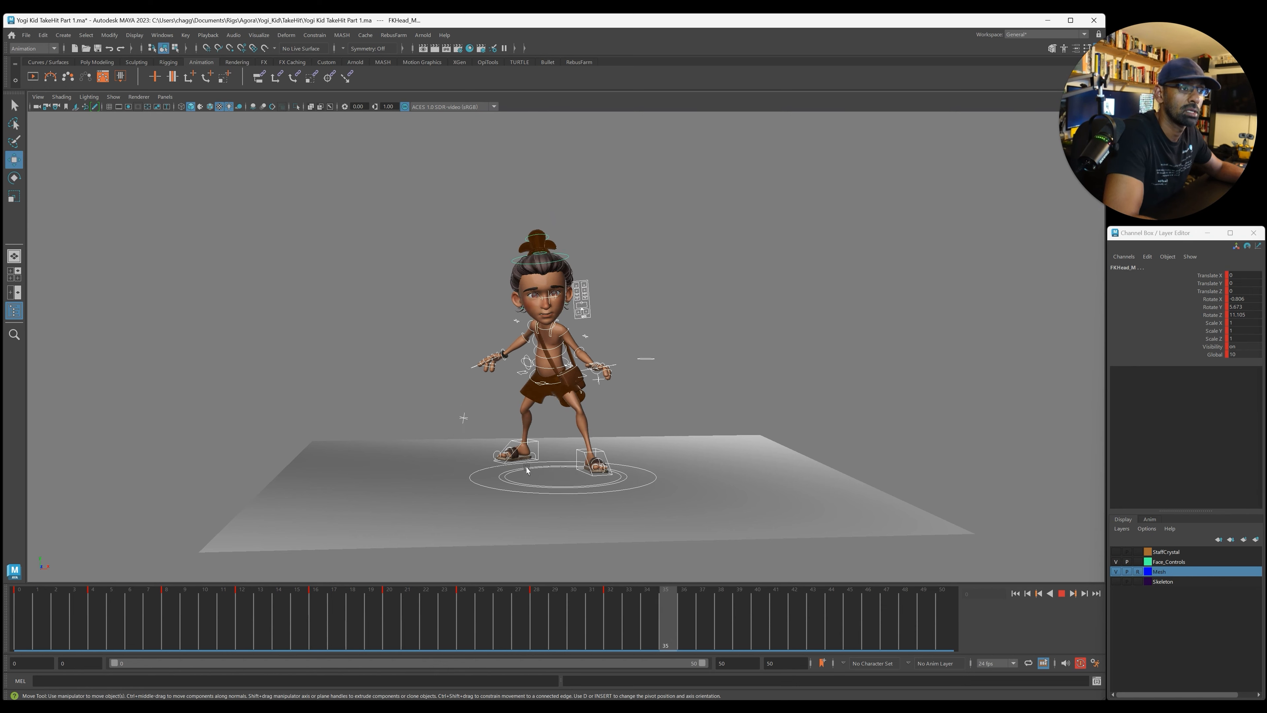
key("alt+v")
left_click(60, 604)
key("alt+v")
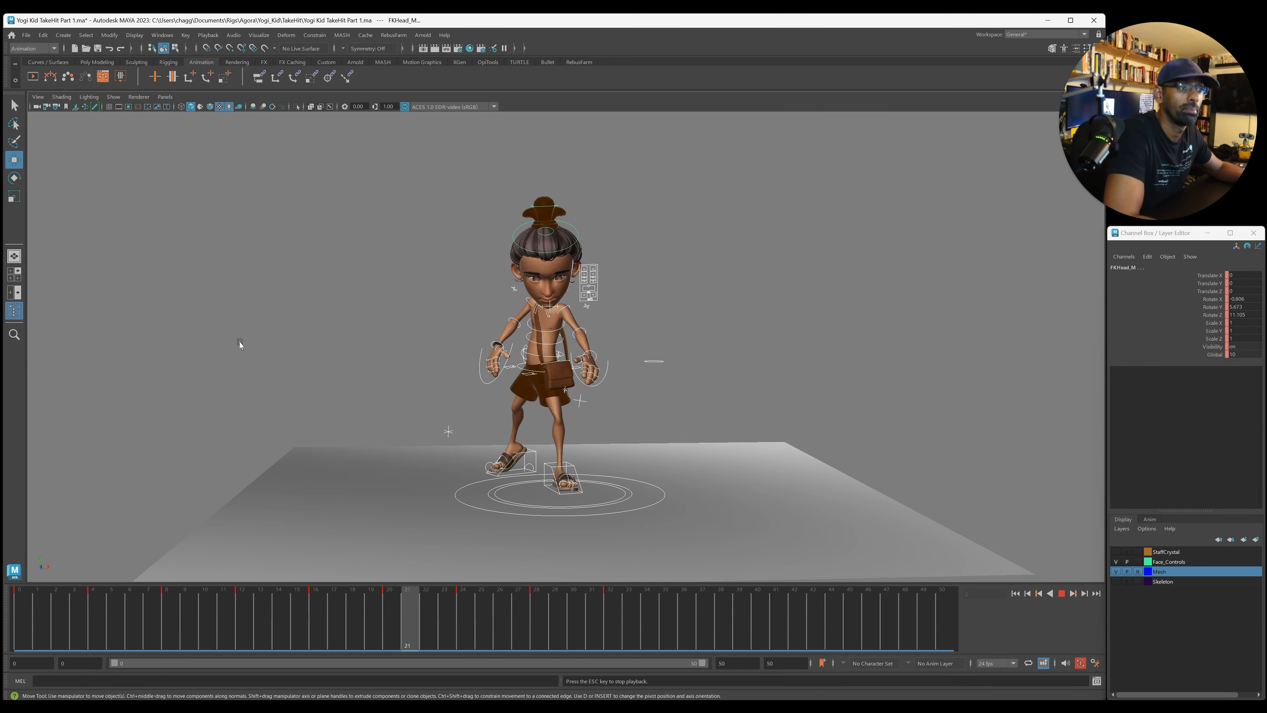
key("alt+v")
Step: Clear the control selection and save the scene
left_click(248, 358)
key("q")
key("ctrl+s")
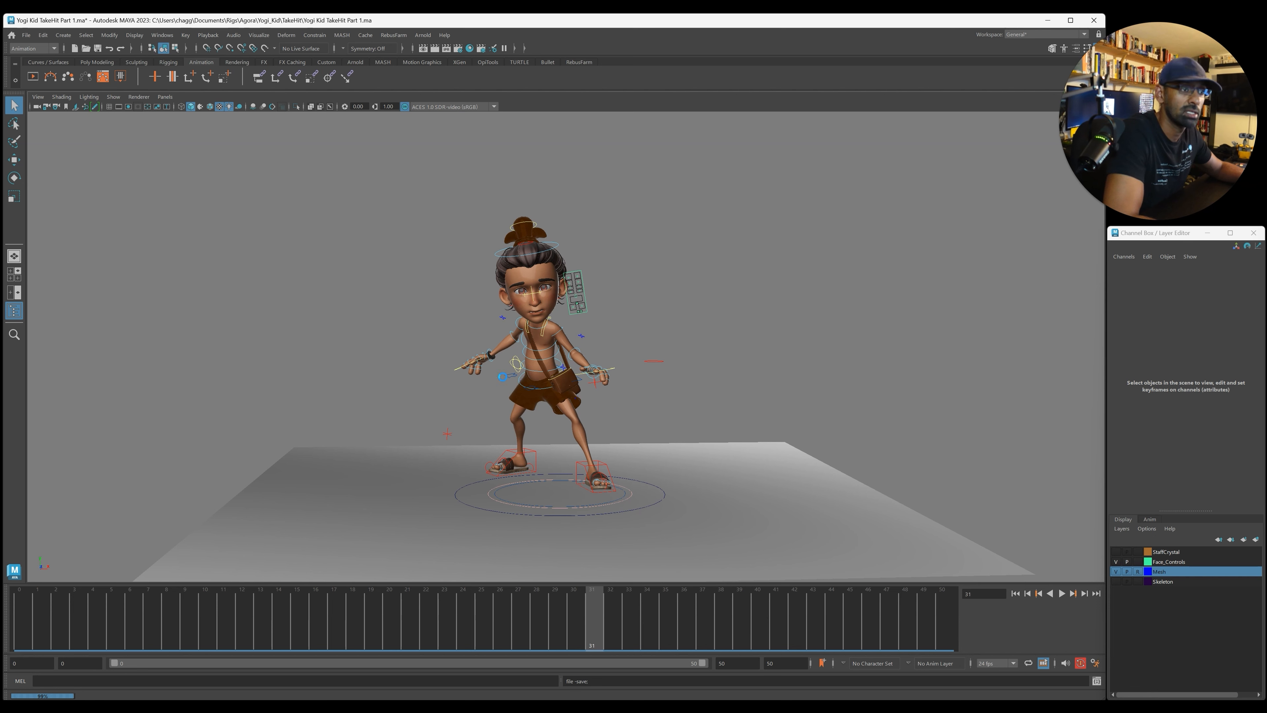
Step: Create a motion trail for the root control and enable motion trail display in the perspective viewport
key("w")
left_click(510, 376)
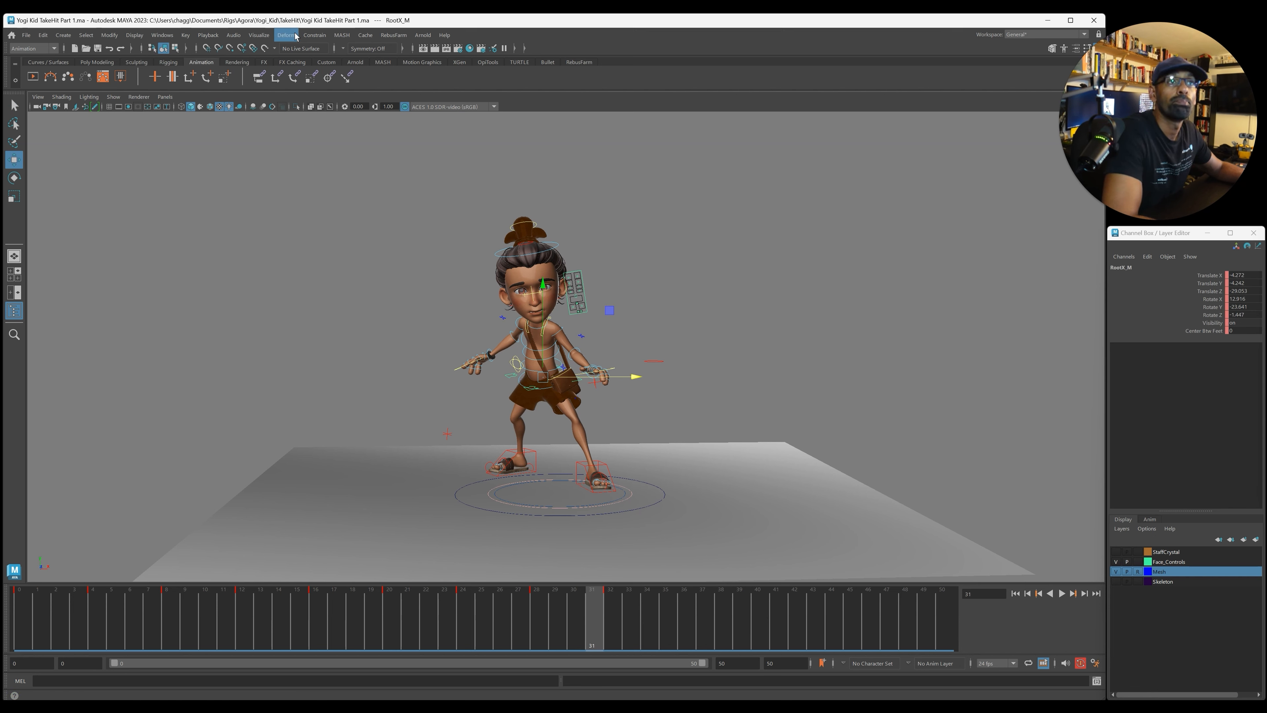
left_click(259, 35)
left_click(289, 65)
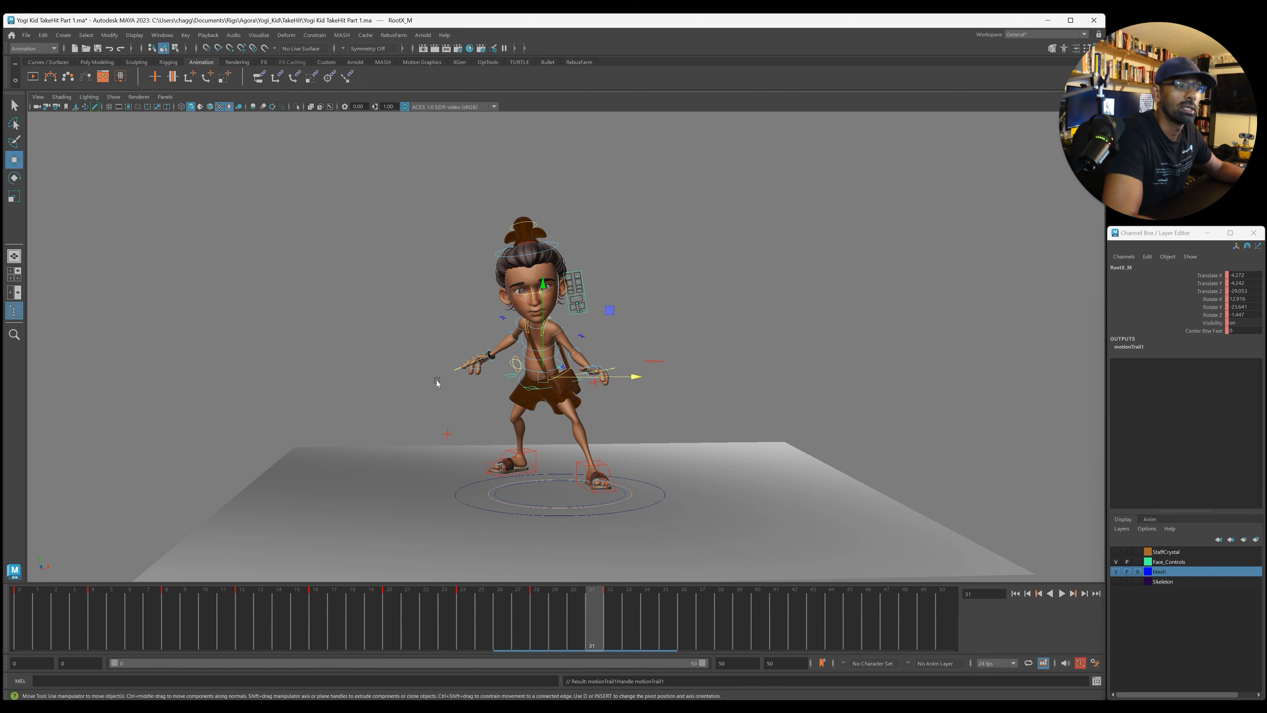
left_click_drag(424, 360, 367, 346, "alt")
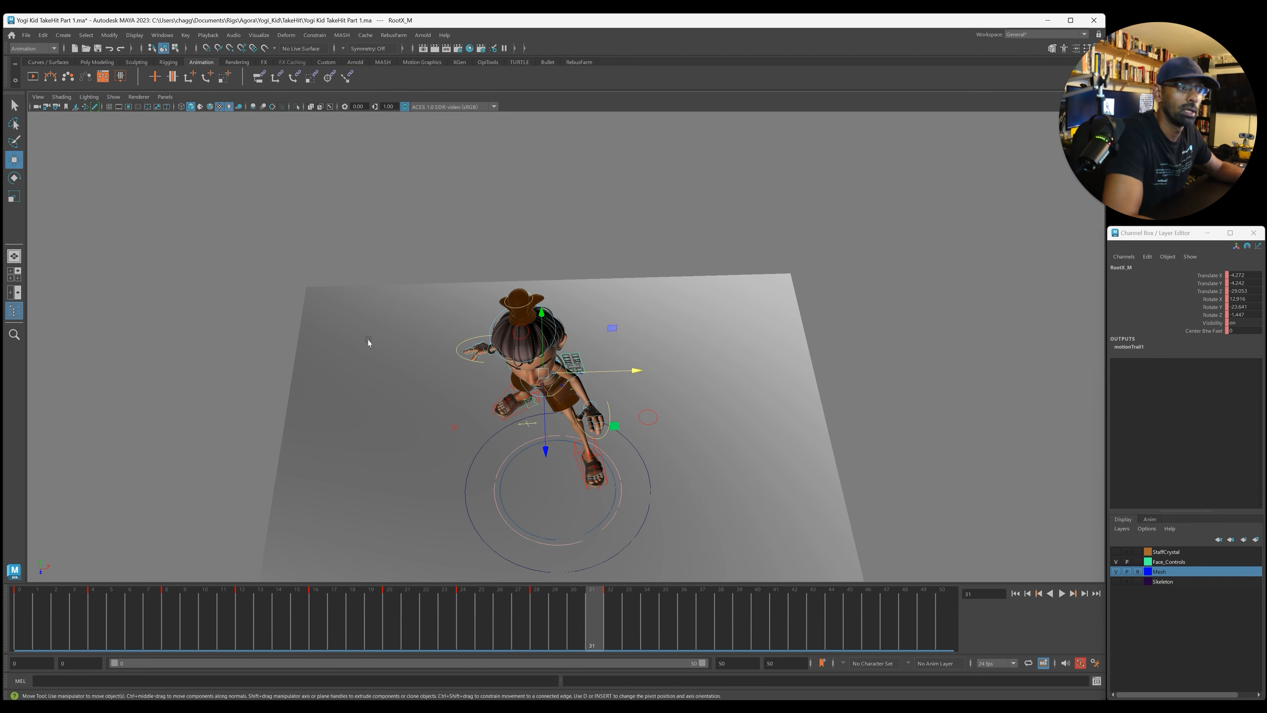
left_click(113, 96)
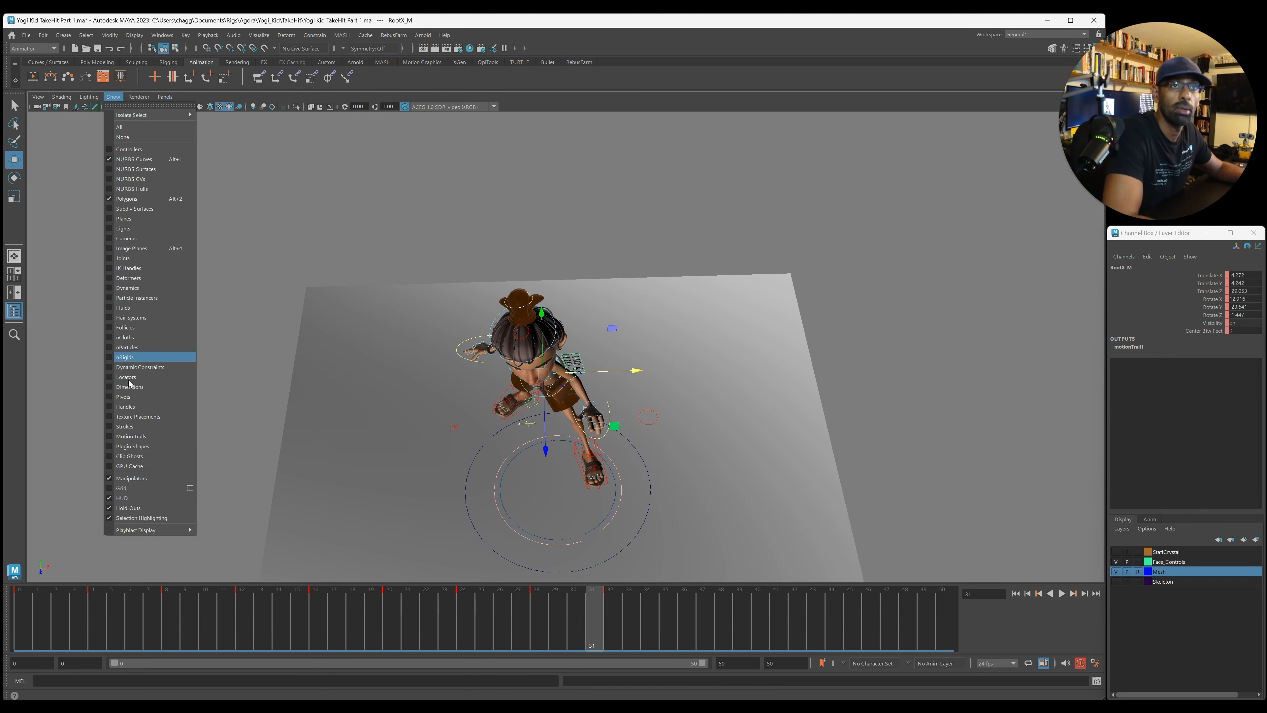
left_click(147, 438)
Step: Examine the root control's motion trail in the top view, stepping back through its keyframes
left_click_drag(390, 444, 381, 427, "alt")
key("space")
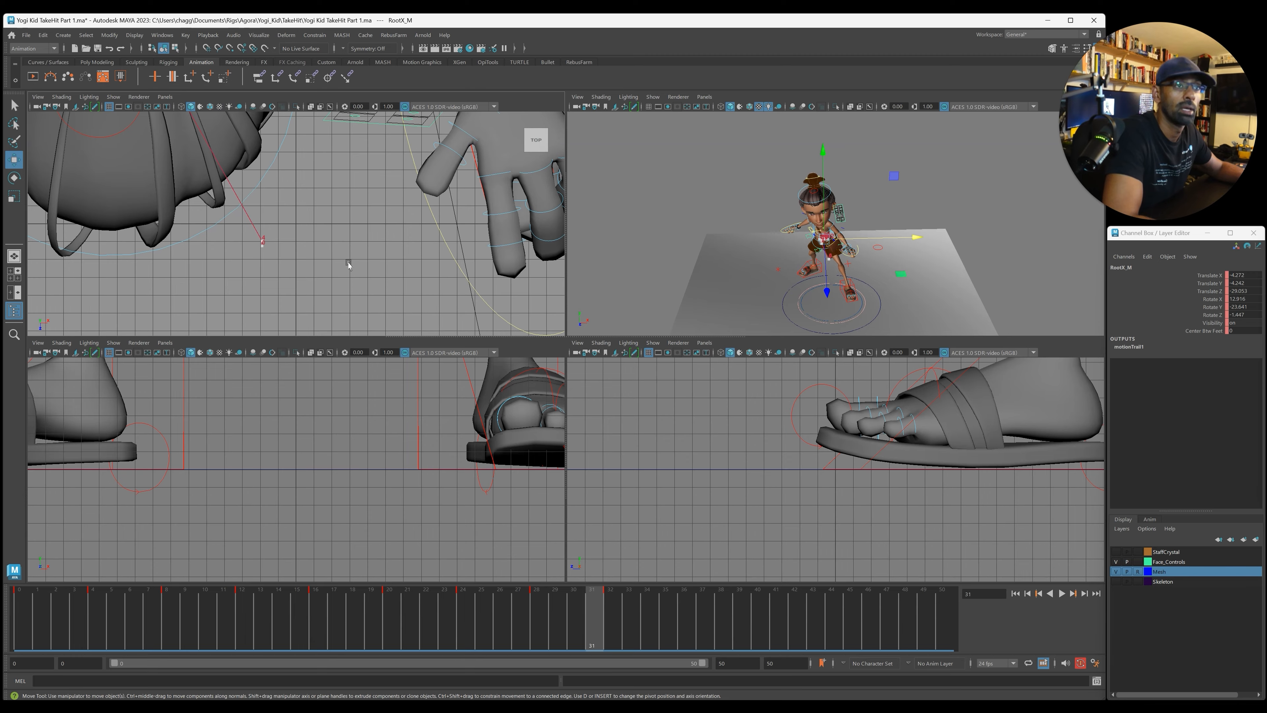
key("f")
scroll(337, 264, "down", 10)
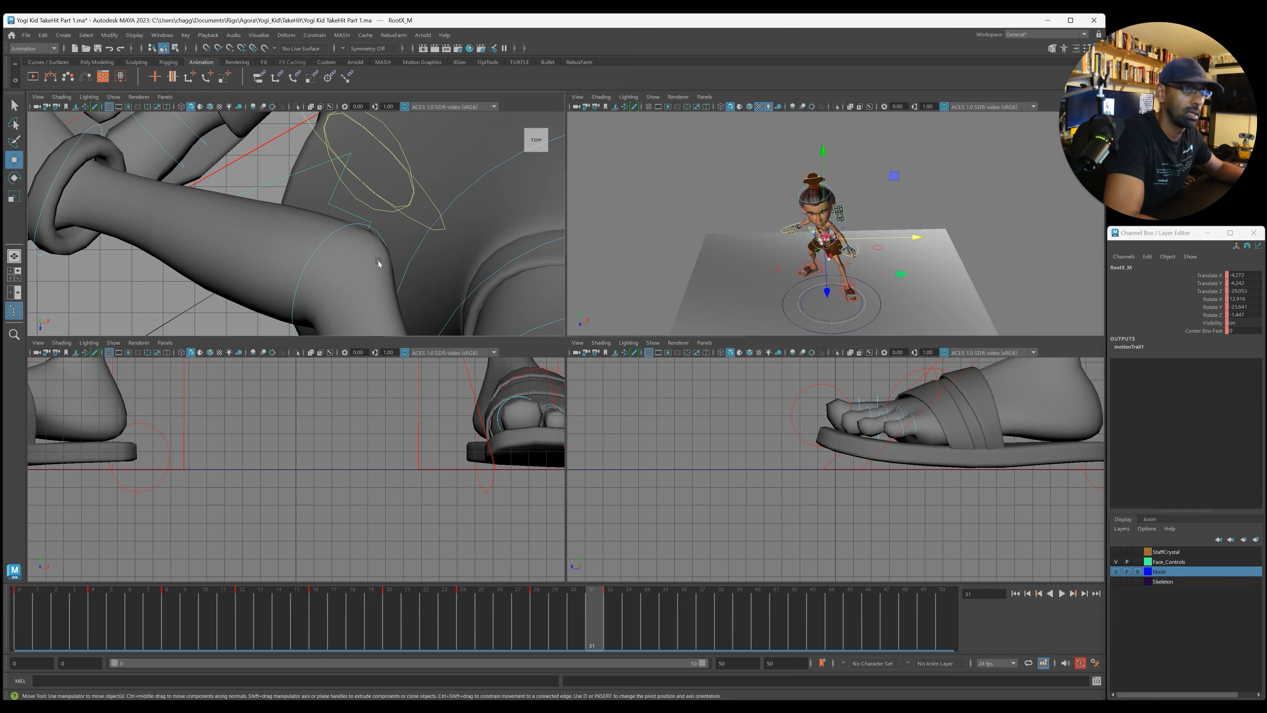
key("space")
scroll(359, 199, "down", 3)
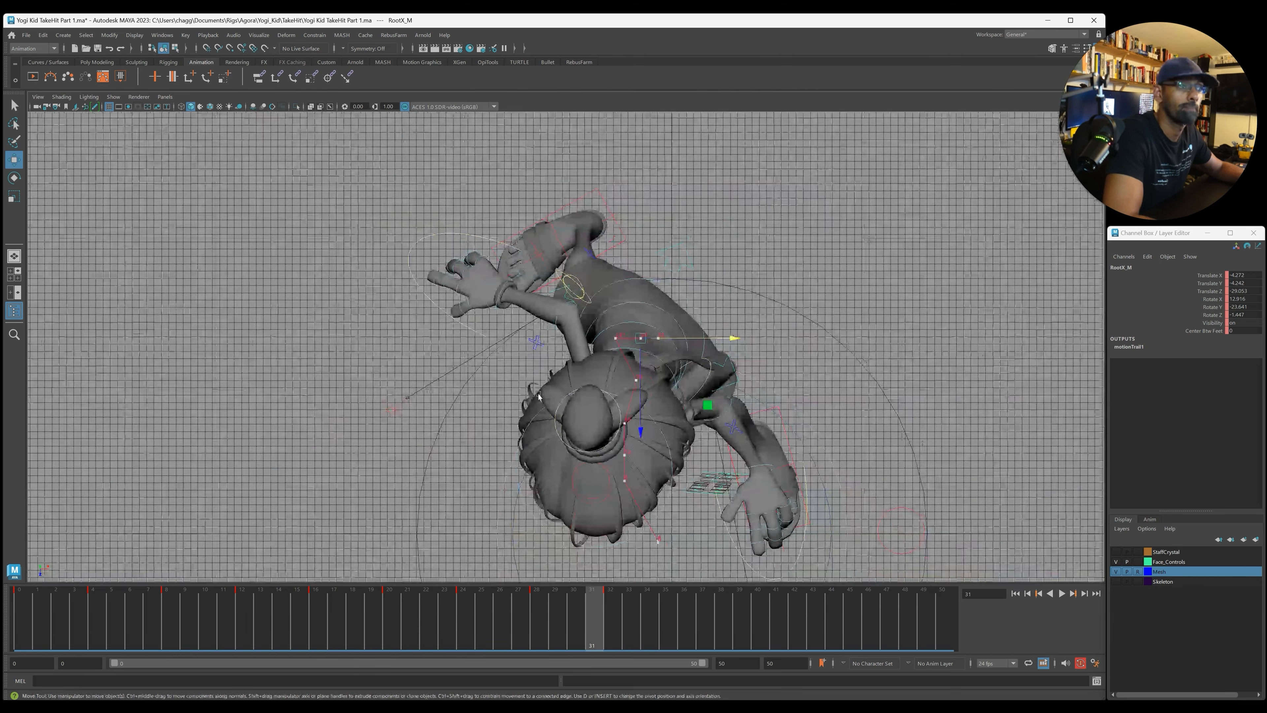
middle_click_drag(480, 460, 421, 379, "alt")
key("comma")
key("comma")
key("comma")
key("comma")
key("comma")
key("comma")
key("comma")
key("comma")
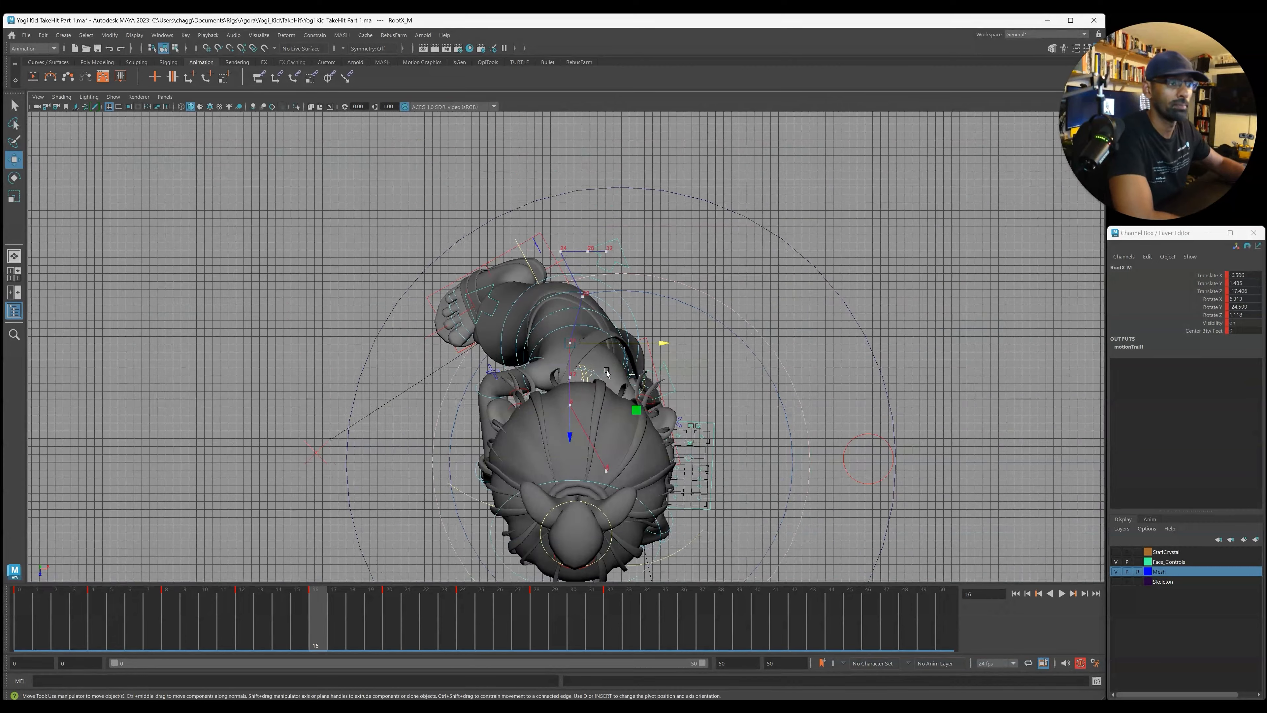
Step: Move the root control at frame 4 to about Translate X -2.826 and Translate Z -2.132 to smooth its path
key("period")
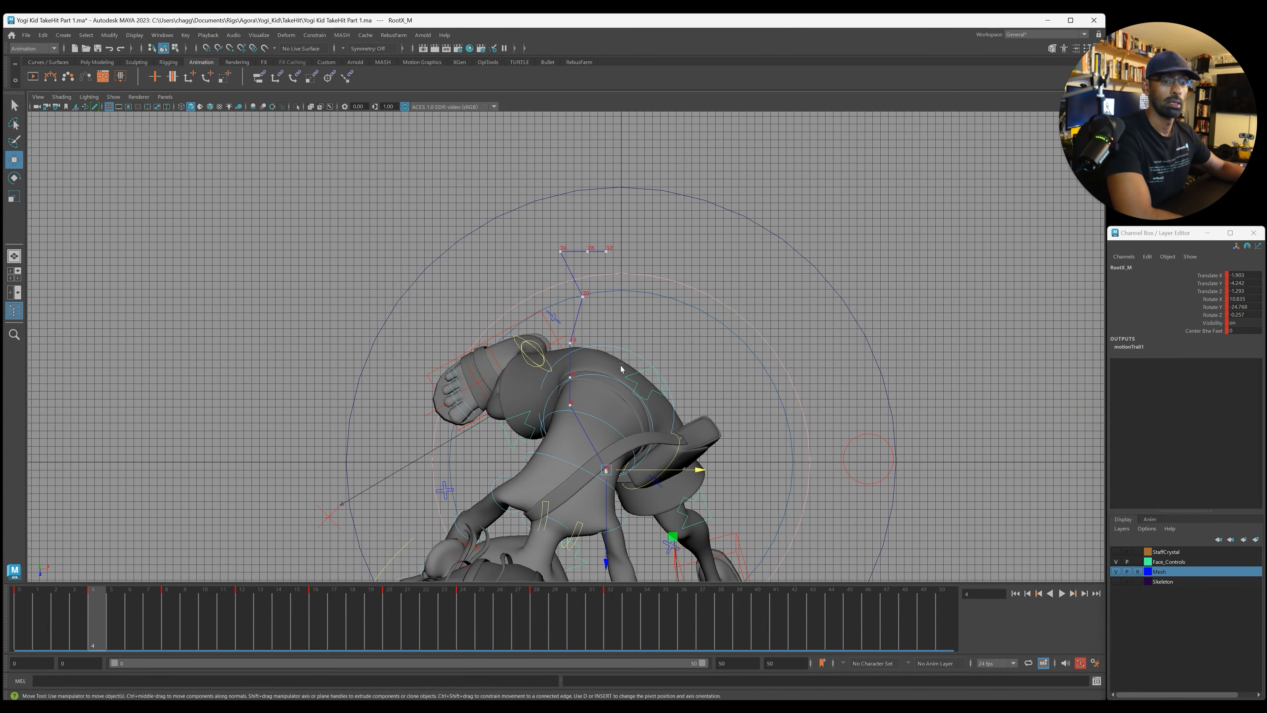
left_click_drag(687, 471, 668, 474)
left_click_drag(597, 495, 599, 489)
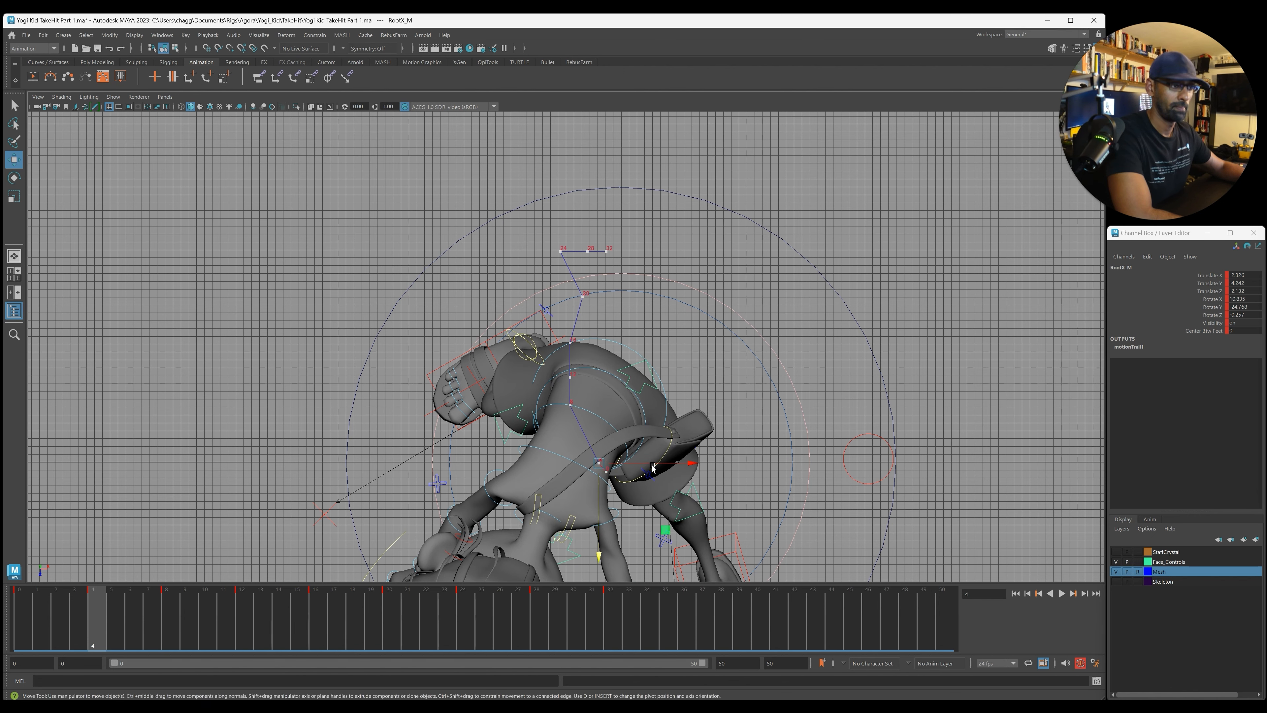
left_click(651, 468)
key("ctrl+z")
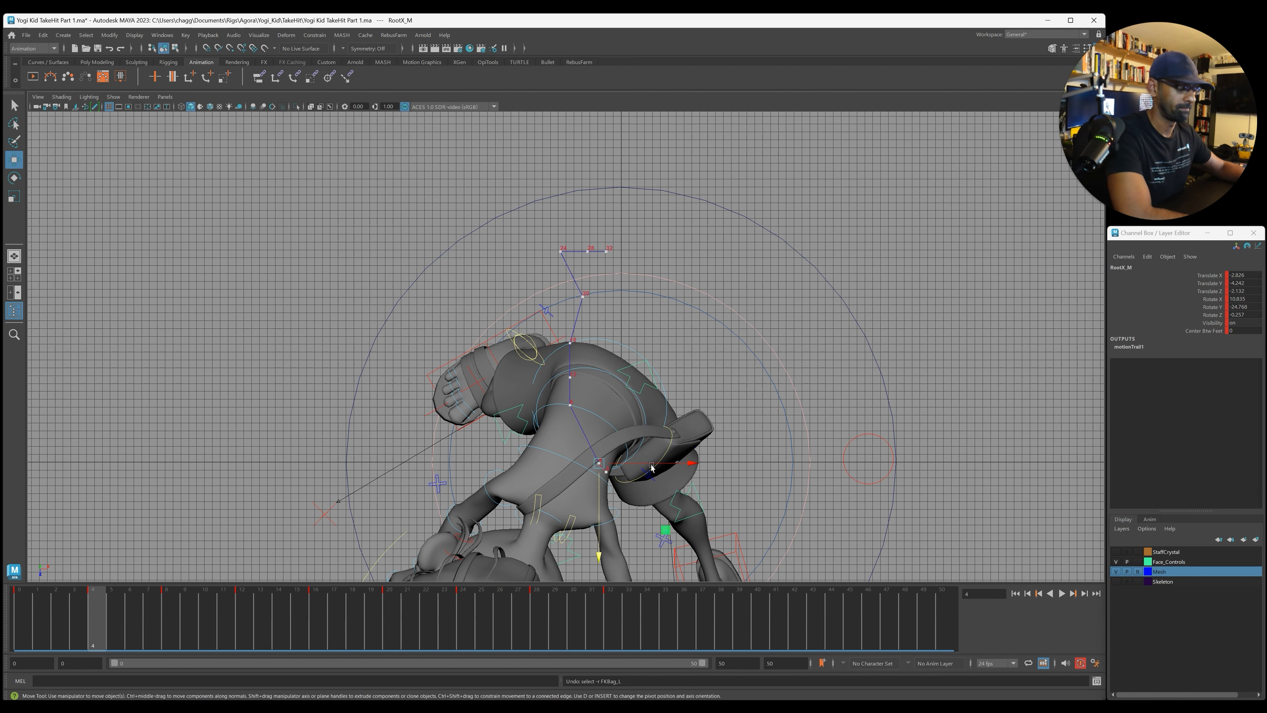
Step: Move the root control to about Translate X -5.331, Z -6.792 at frame 8 and X -6.255, Z -18.025 at frame 16
key("period")
mouse_move(569, 446)
left_mouse_down()
mouse_move(614, 419)
mouse_move(576, 446)
left_mouse_up()
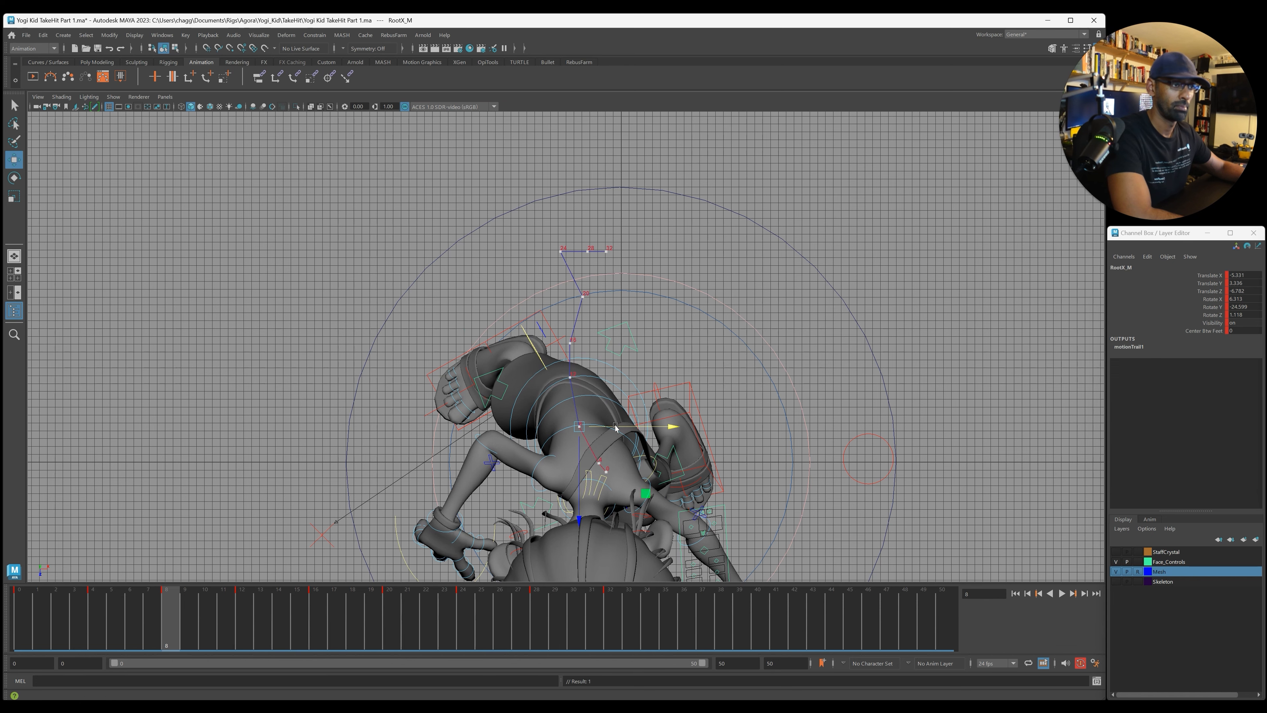
key("period")
key("period")
left_click_drag(568, 375, 609, 339)
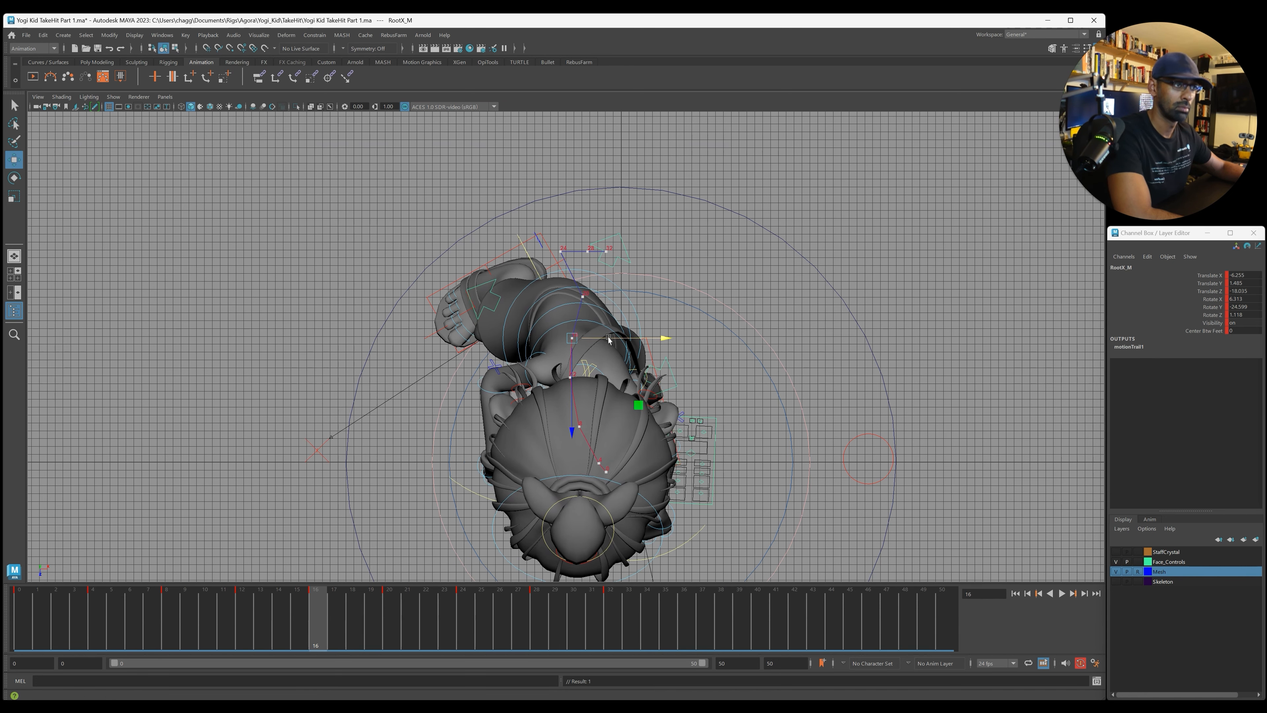
Step: Move the root control to about Translate X -5.314, Z -23.299 at frame 20 and X -4.986, Z -29.892 at frame 28
key("period")
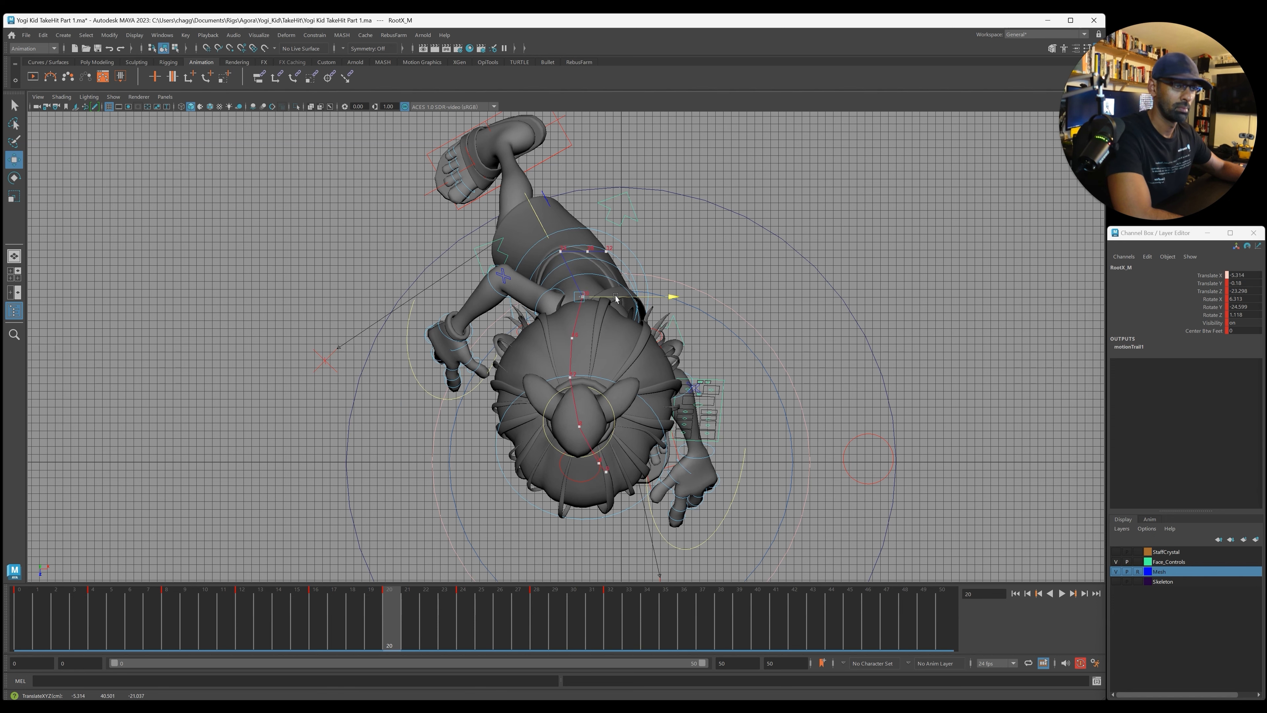
key("period")
key("period")
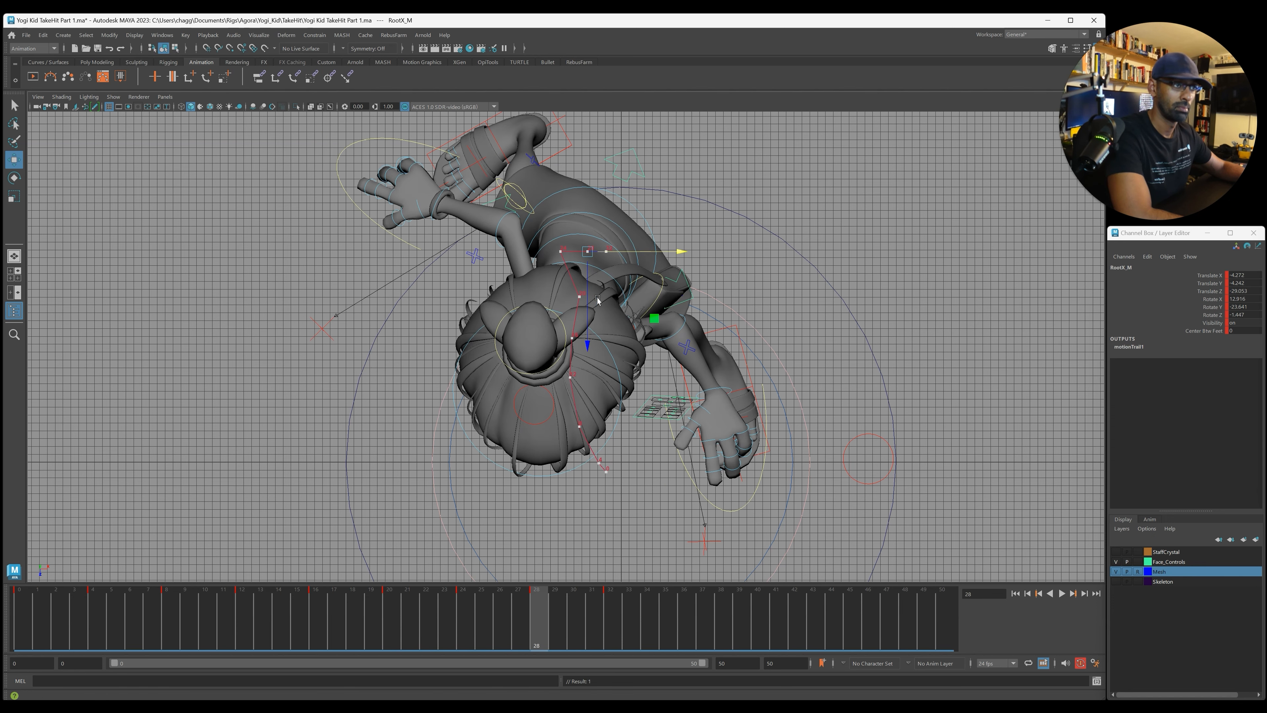
left_click_drag(587, 298, 662, 246)
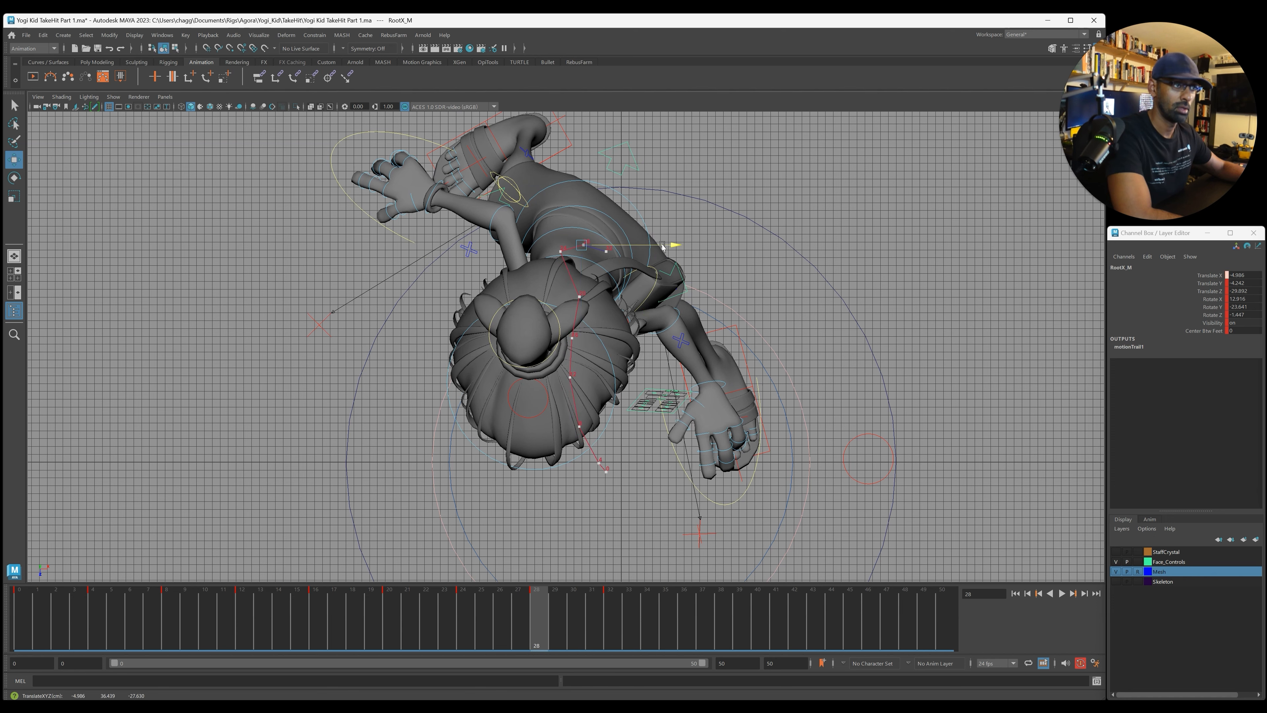
key("period")
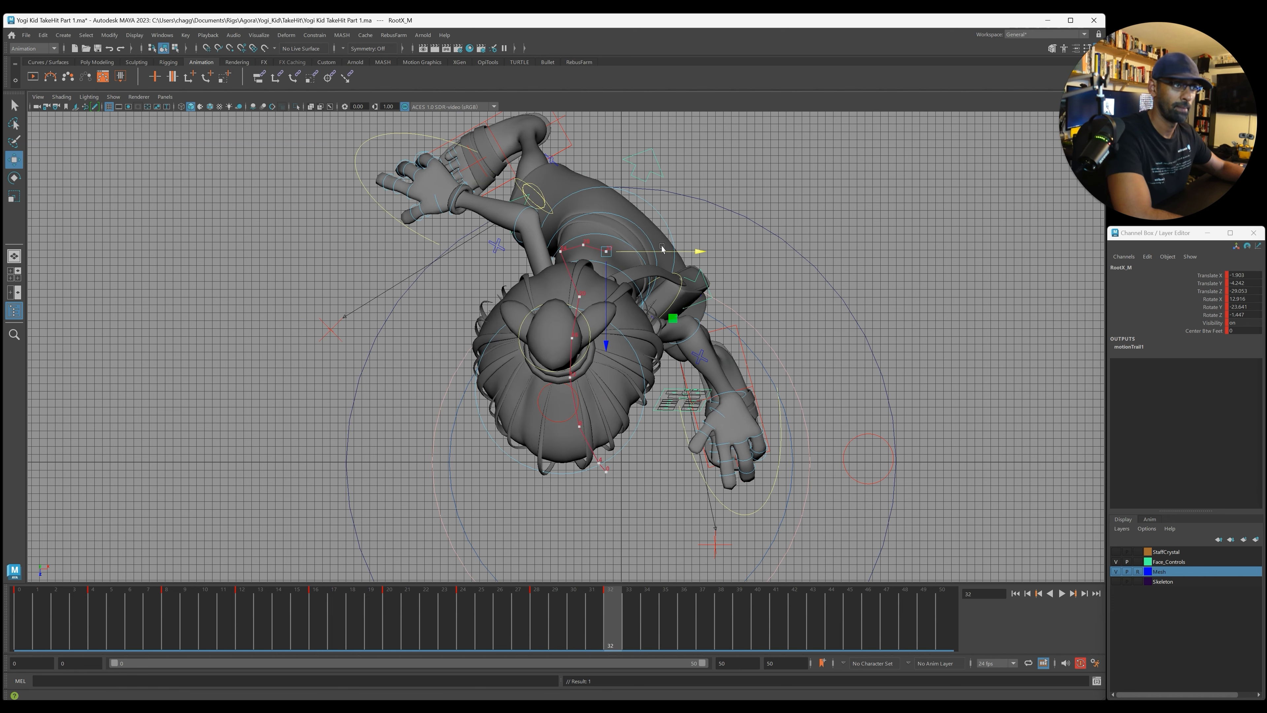
Step: Scrub the animation and examine the root control's motion trail from the side view, stepping between its early keyframes
left_click_drag(602, 618, 78, 618)
left_click_drag(334, 464, 608, 383)
key("space")
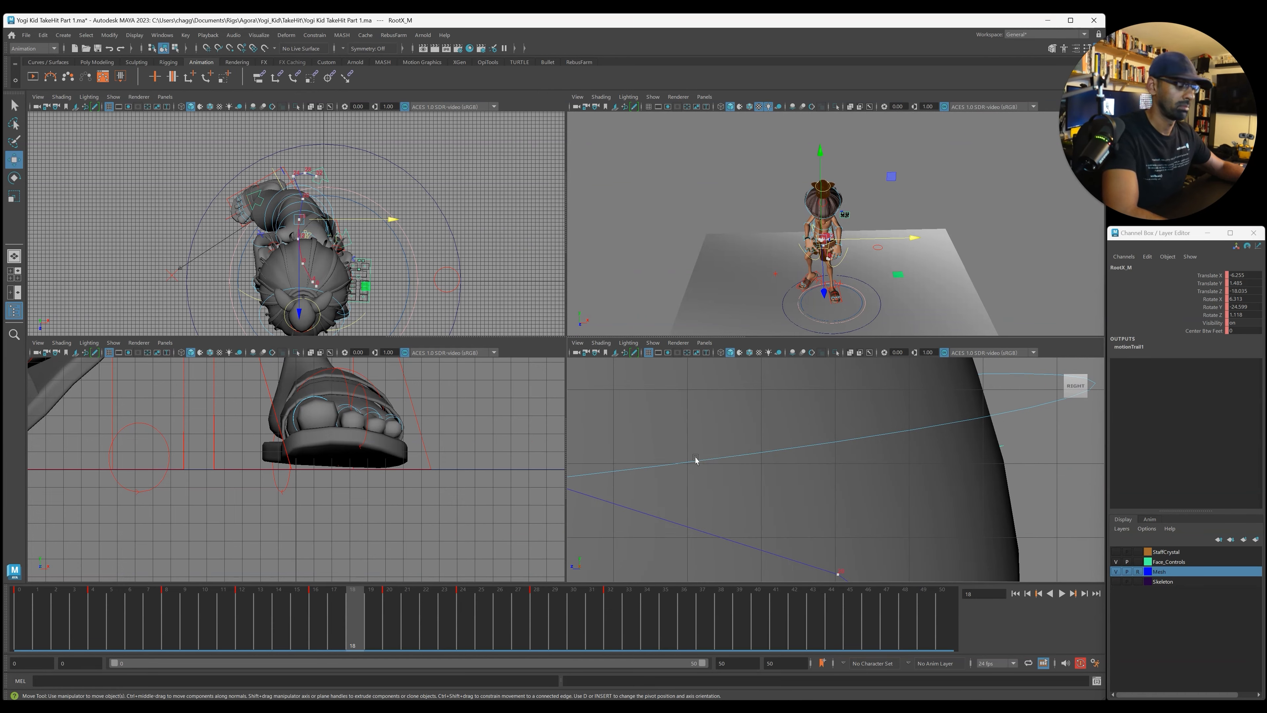
scroll(776, 458, "down", 10)
key("space")
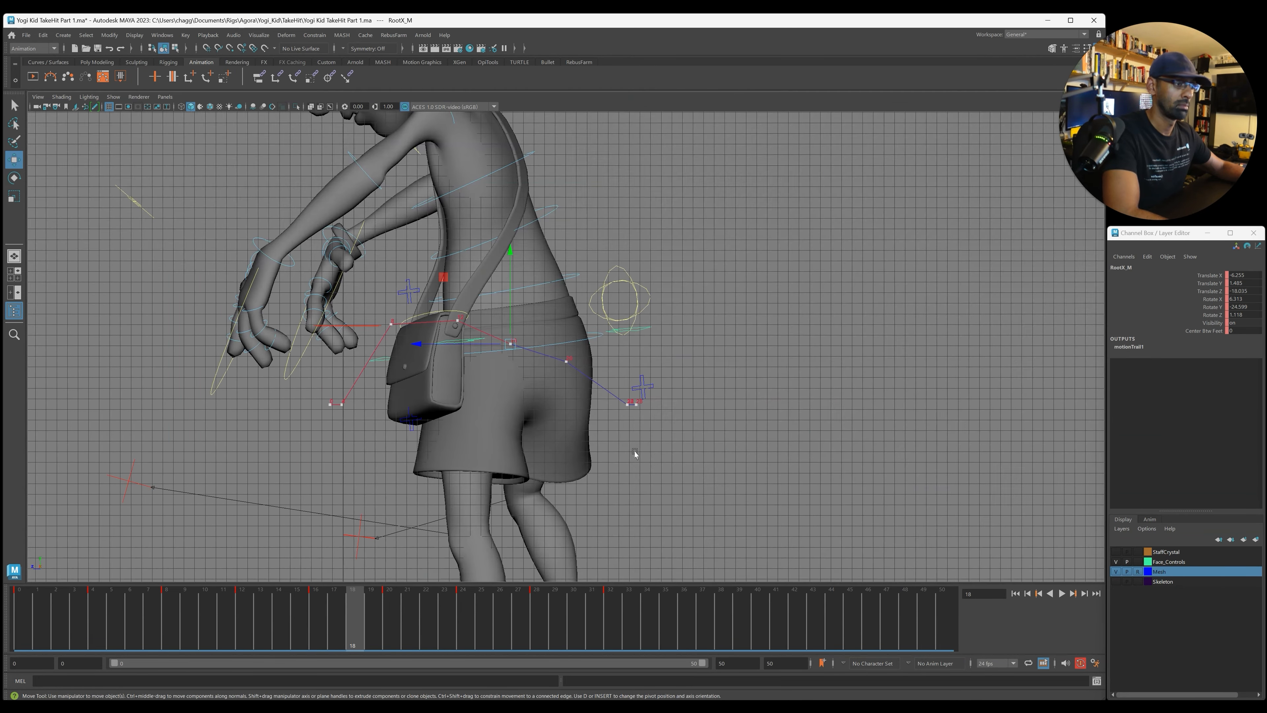
middle_click_drag(372, 436, 474, 503, "alt")
key("comma")
key("comma")
key("comma")
key("comma")
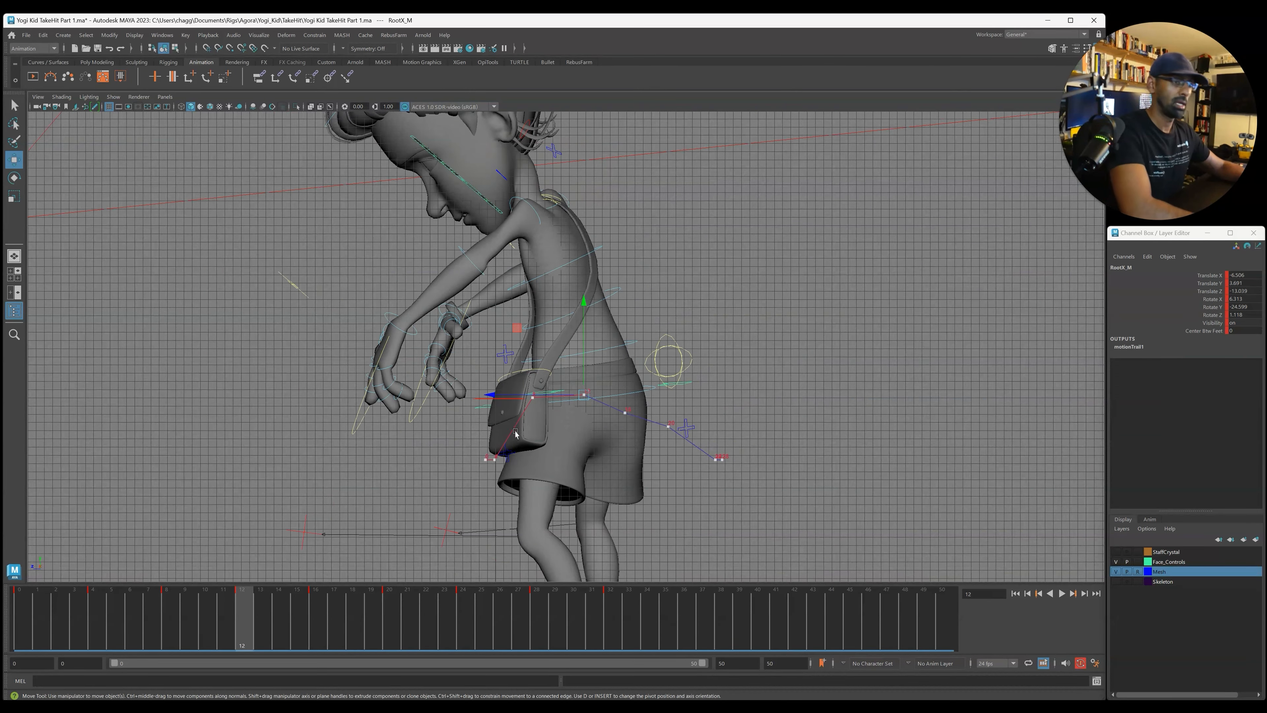
key("period")
key("comma")
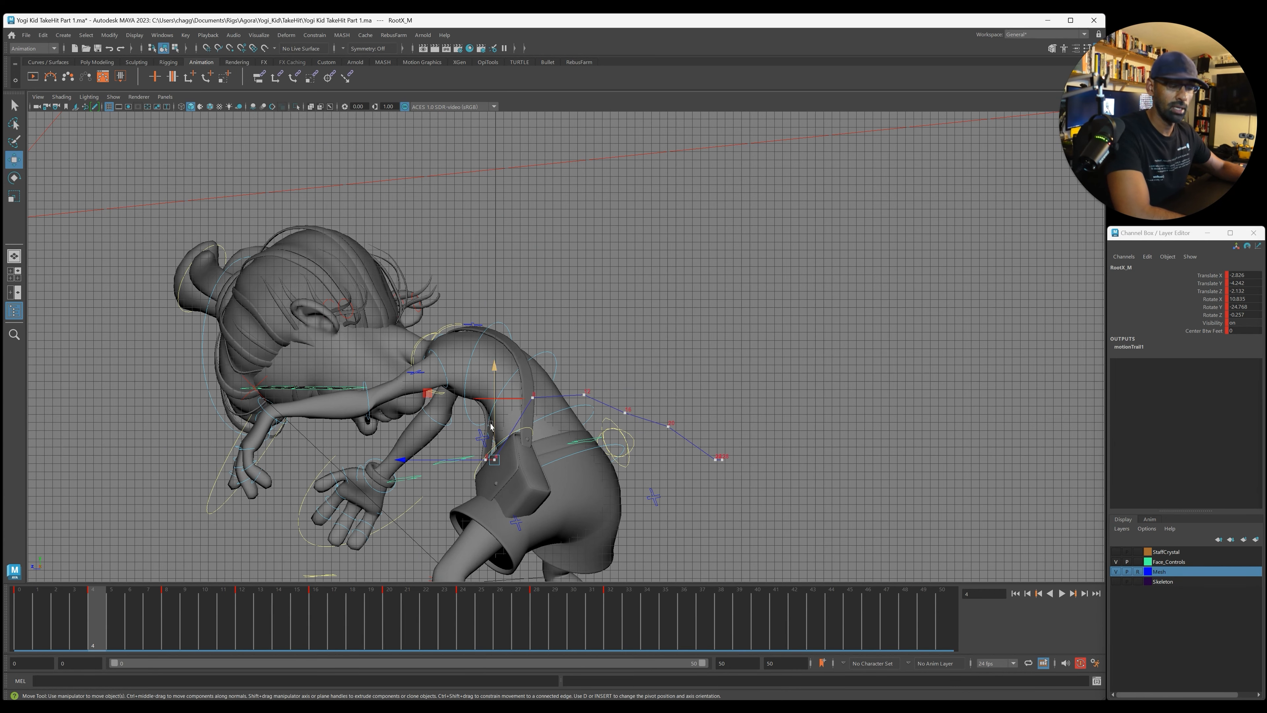
Step: Adjust the root control at frame 8 to about Translate Y 2.531 and Translate Z -6.339
key("period")
mouse_move(530, 377)
left_mouse_down()
mouse_move(503, 401)
mouse_move(527, 383)
left_mouse_up()
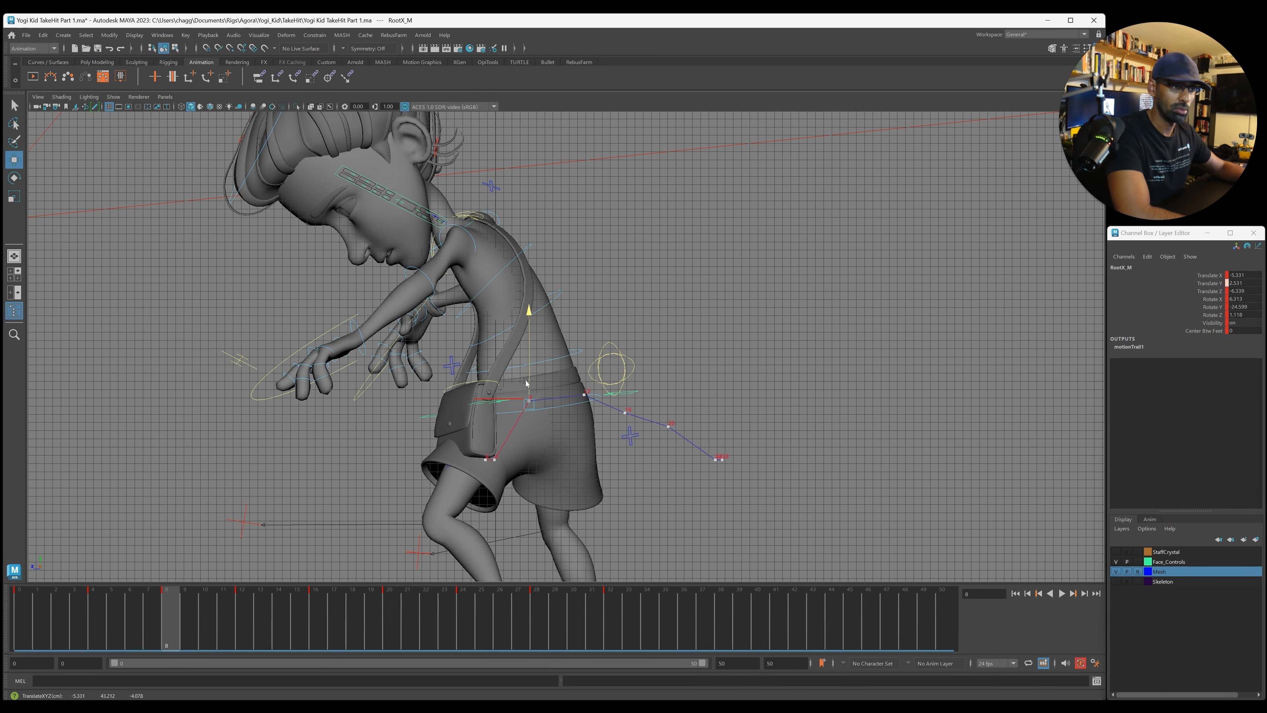
left_click(132, 614)
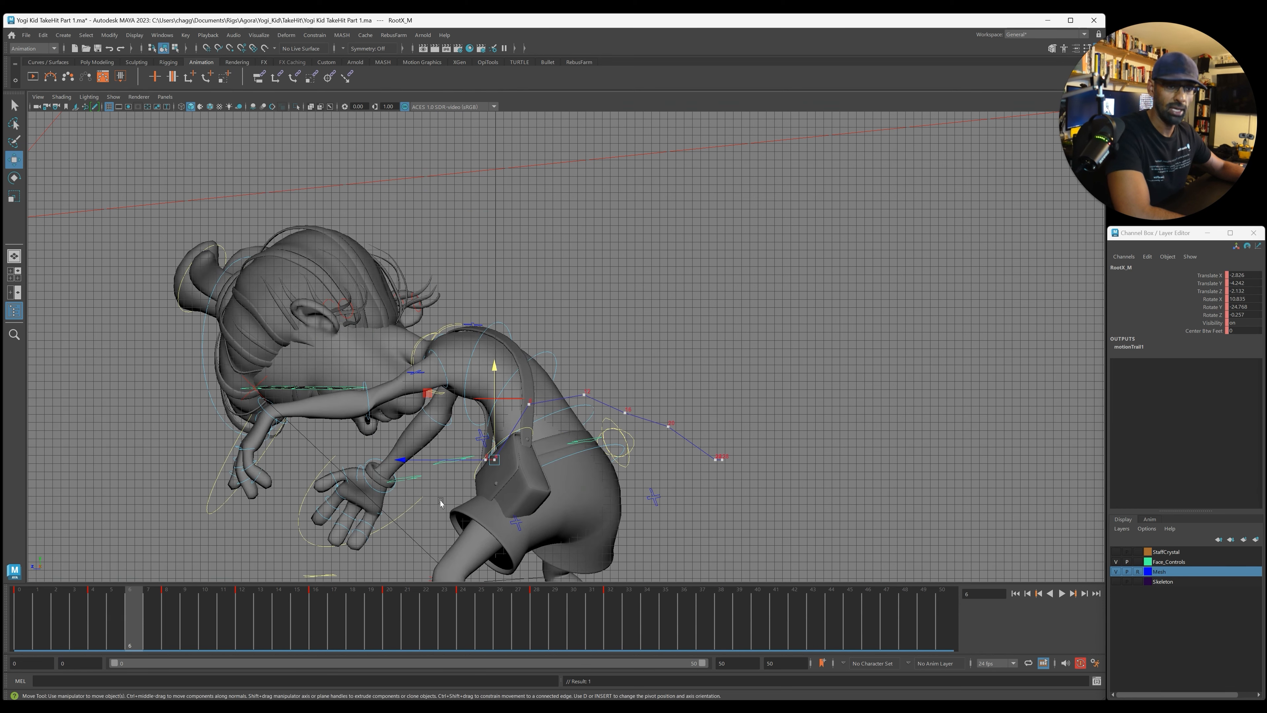
Step: Move the root control at frame 6 to about Translate Y -0.983 and Translate Z -3.46
middle_click_drag(491, 432, 497, 409)
left_click_drag(450, 439, 412, 441)
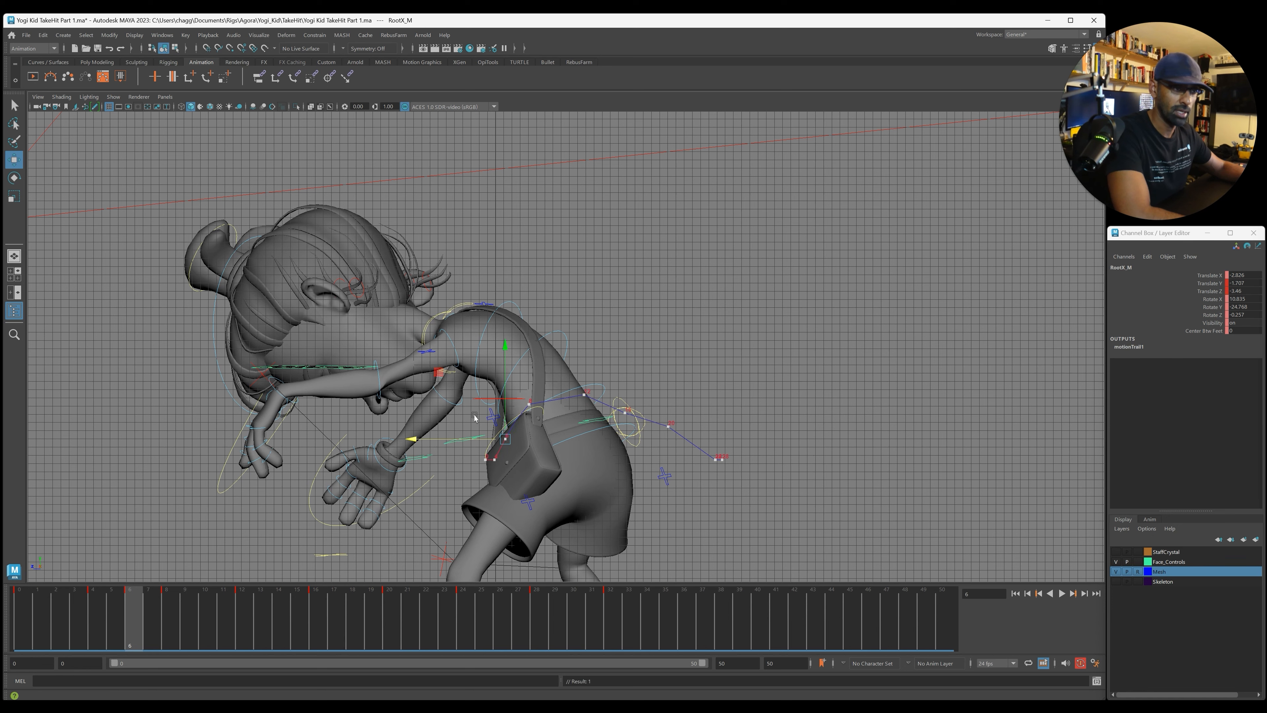
left_click_drag(501, 408, 500, 402)
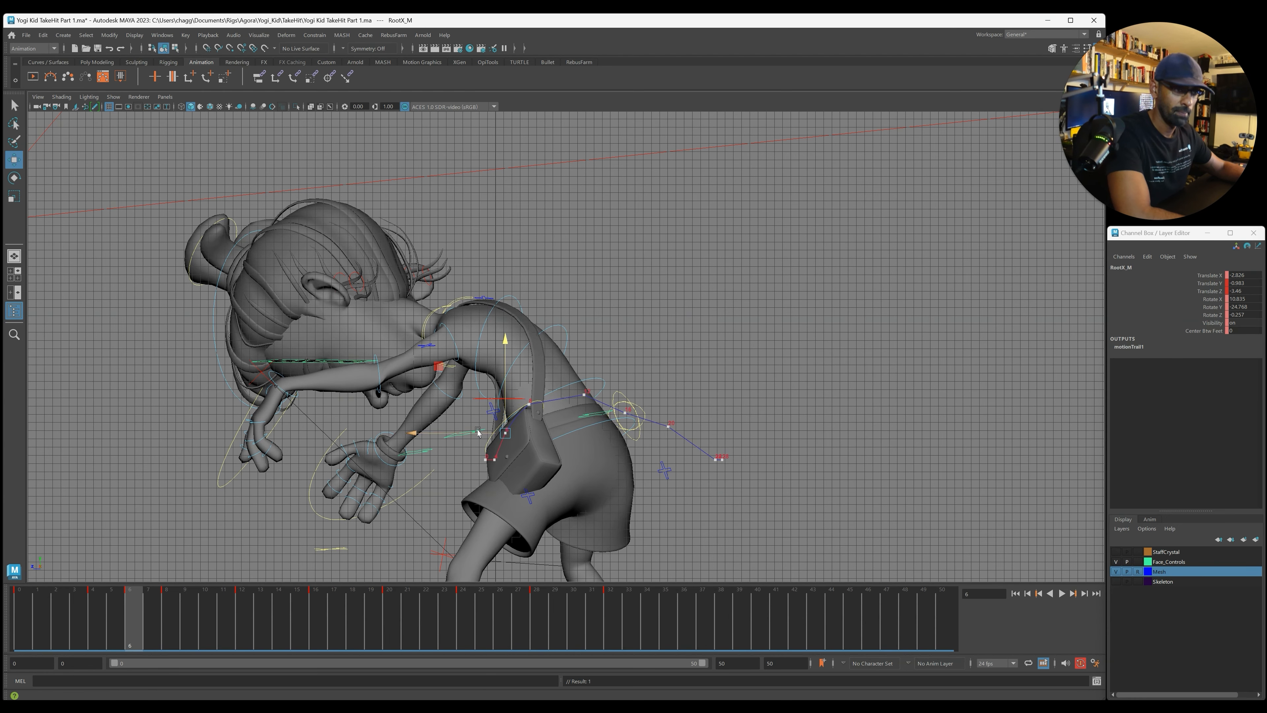
key("period")
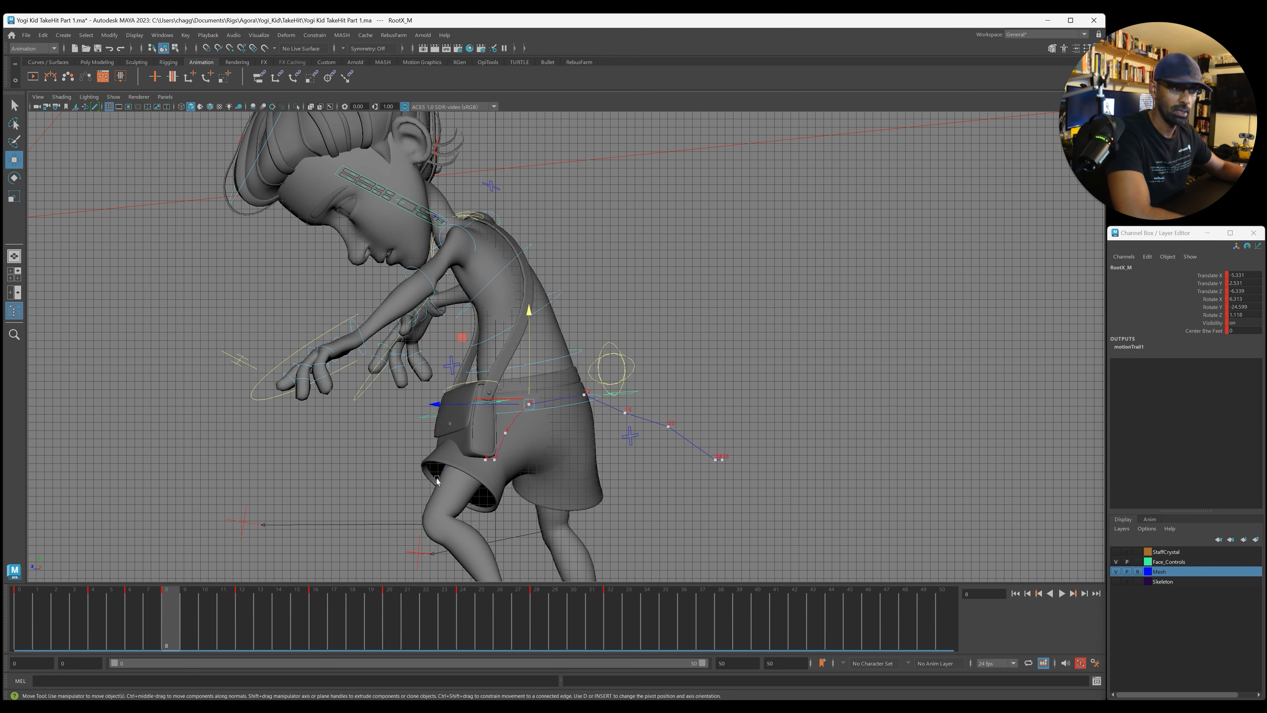
Step: Move the root control to about Translate Y 3.537, Z -9.518 at frame 10 and Translate Z -15.775 at frame 14
left_click(207, 621)
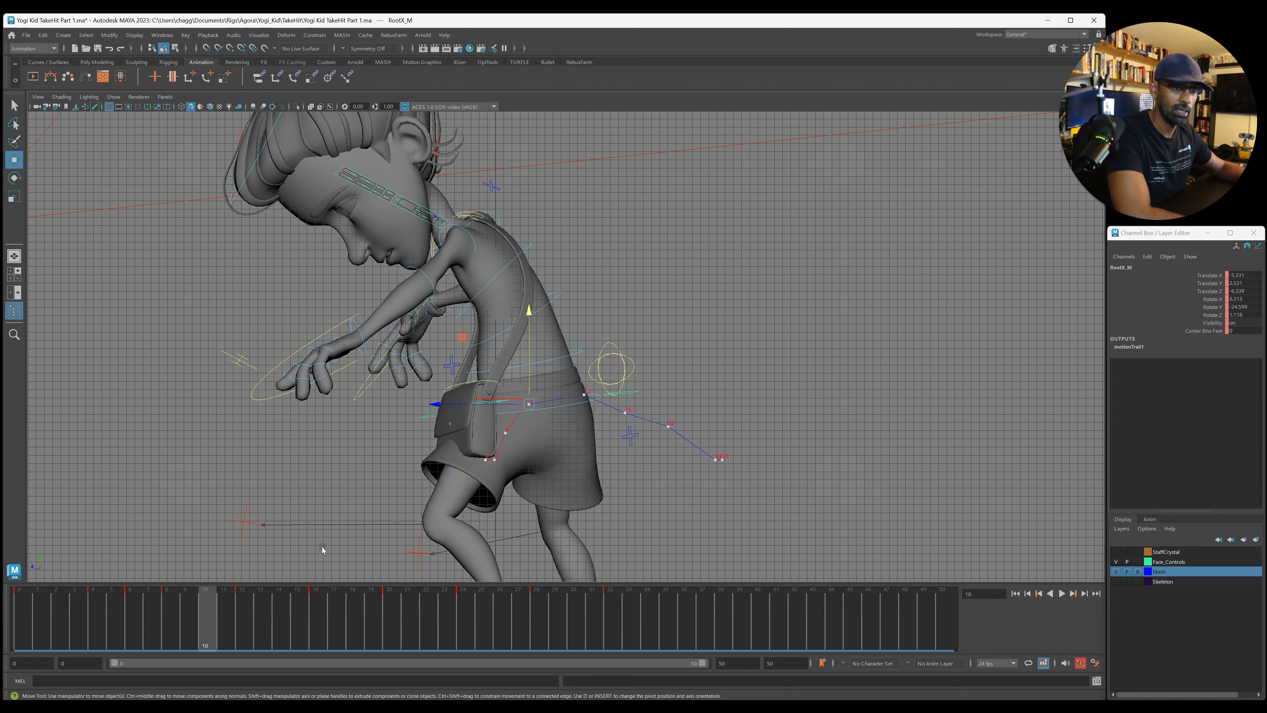
left_click_drag(467, 406, 523, 398)
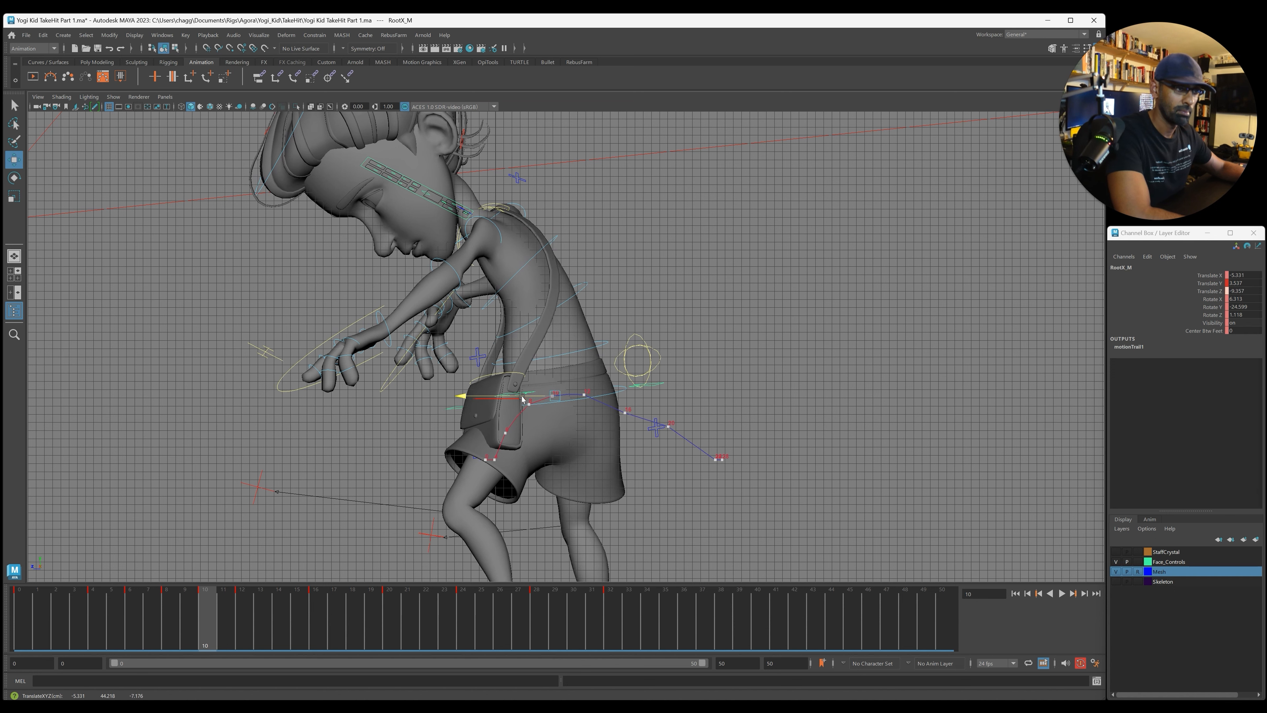
key(".")
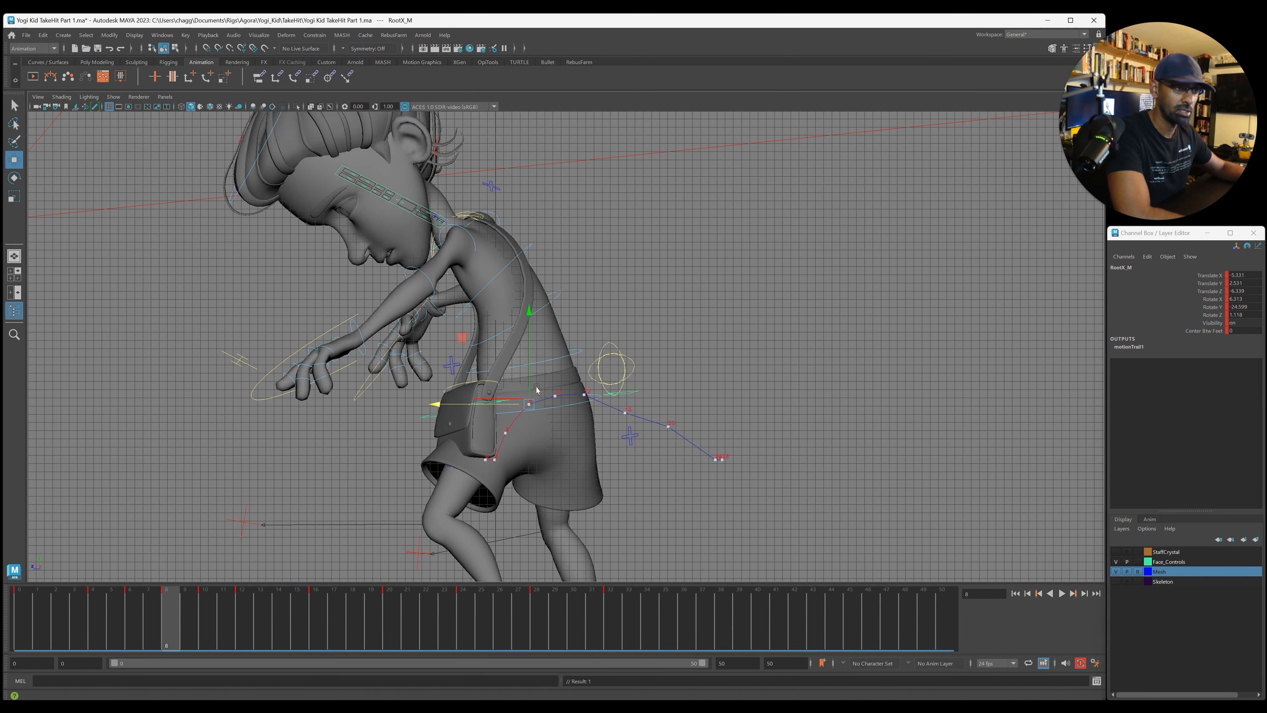
key(".")
key(".")
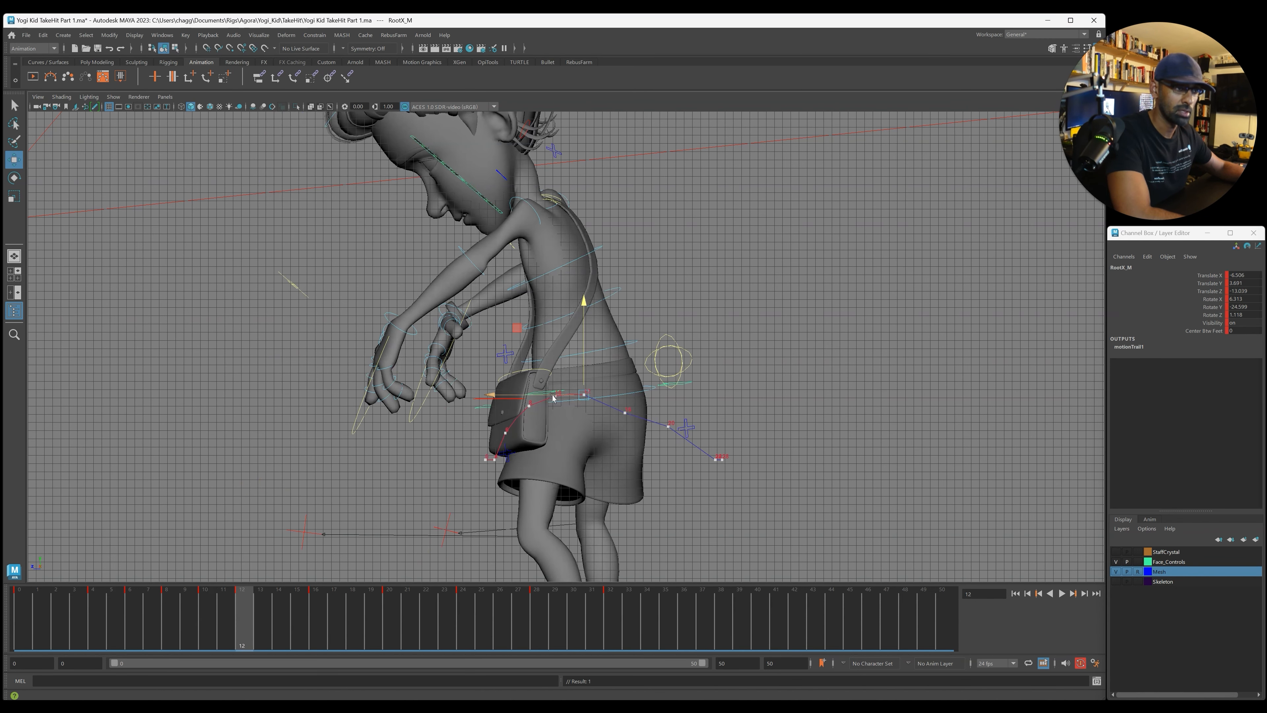
middle_click(281, 614)
left_click_drag(542, 395, 604, 367)
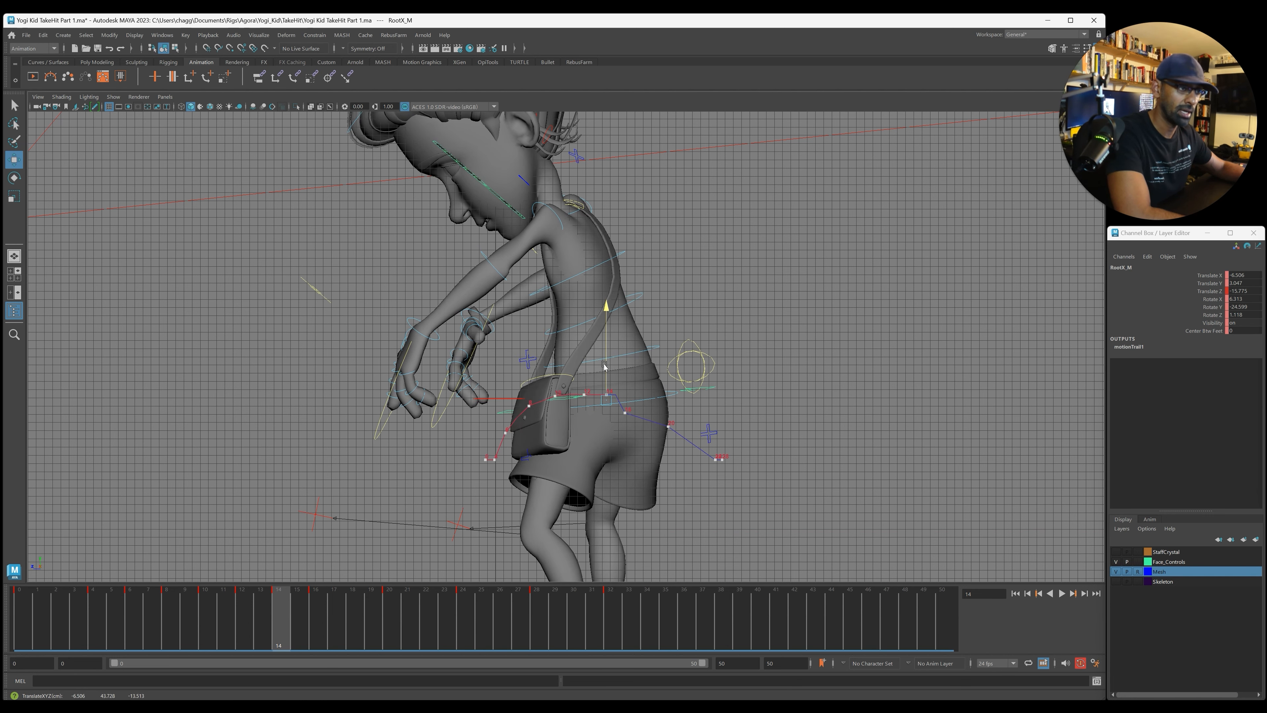
key(".")
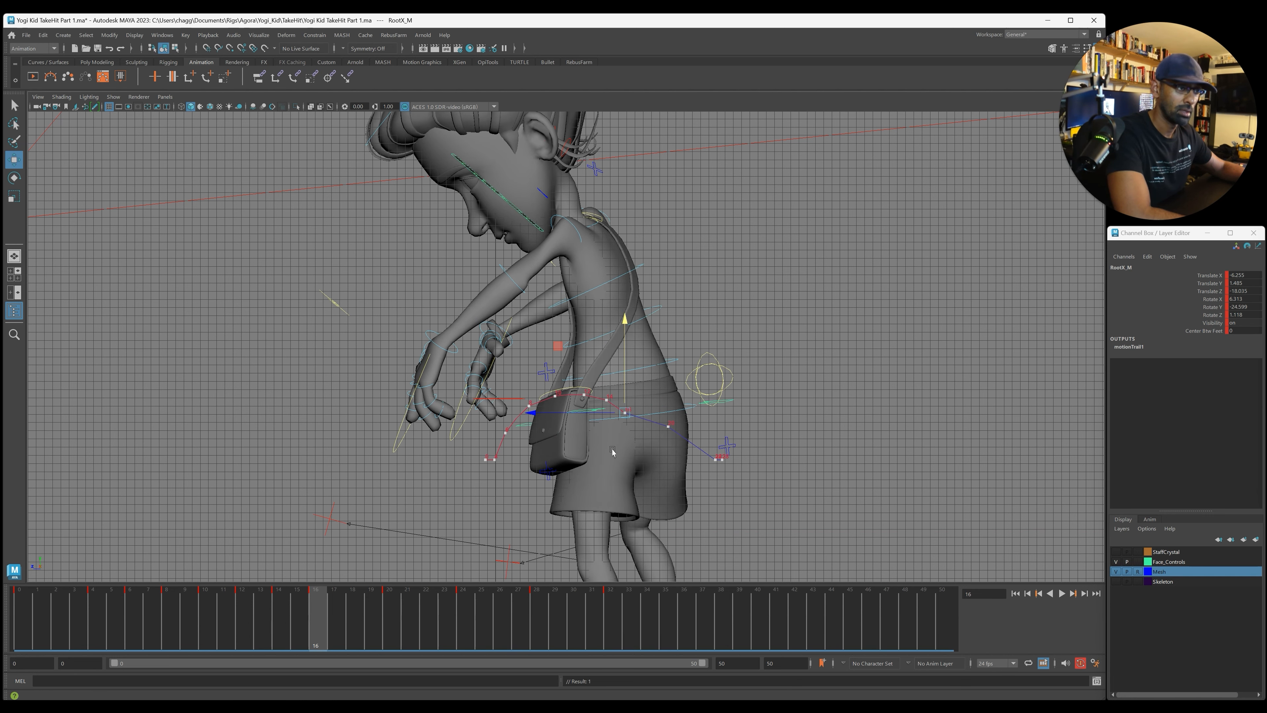
Step: Move the root control to about Translate Z -20.49 at frame 18 and Translate Y -2.192, Z -25.189 at frame 22
left_click(355, 612)
left_click_drag(597, 417, 628, 427)
key("comma")
key("period")
key("period")
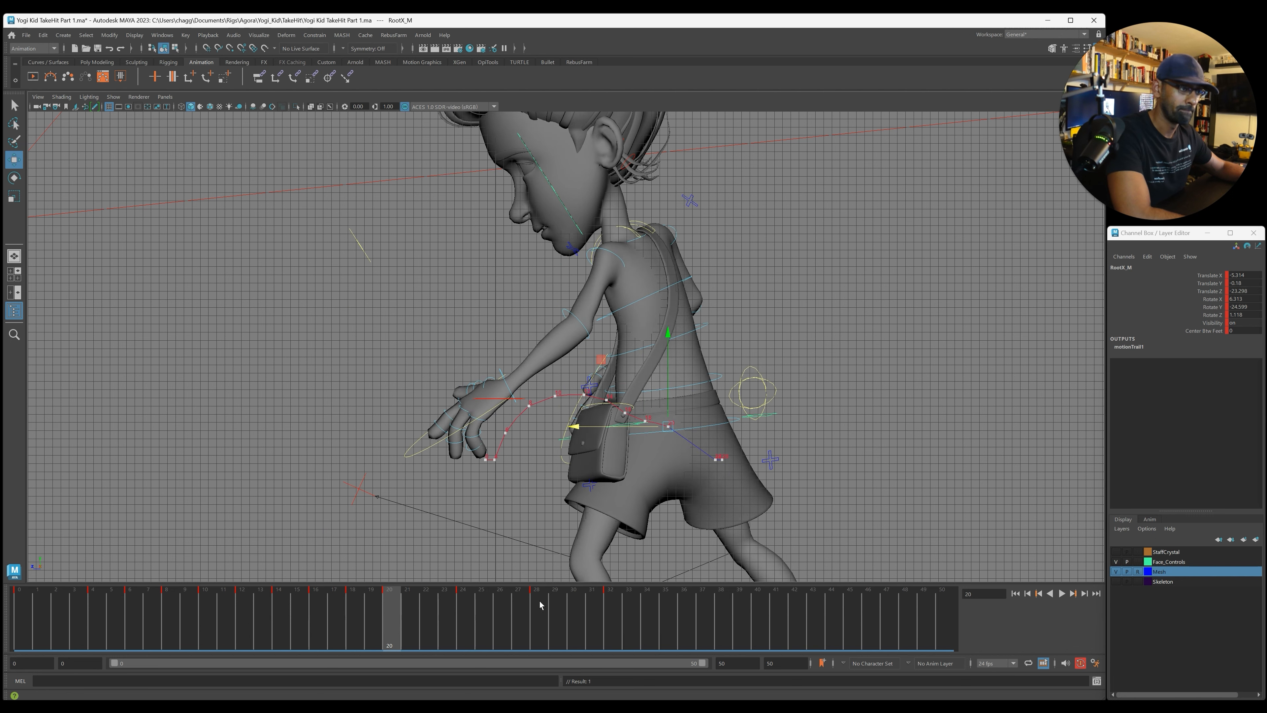
left_click(427, 614)
mouse_move(632, 427)
left_mouse_down()
mouse_move(657, 427)
mouse_move(687, 400)
mouse_move(661, 442)
mouse_move(671, 407)
mouse_move(649, 432)
left_mouse_up()
key("comma")
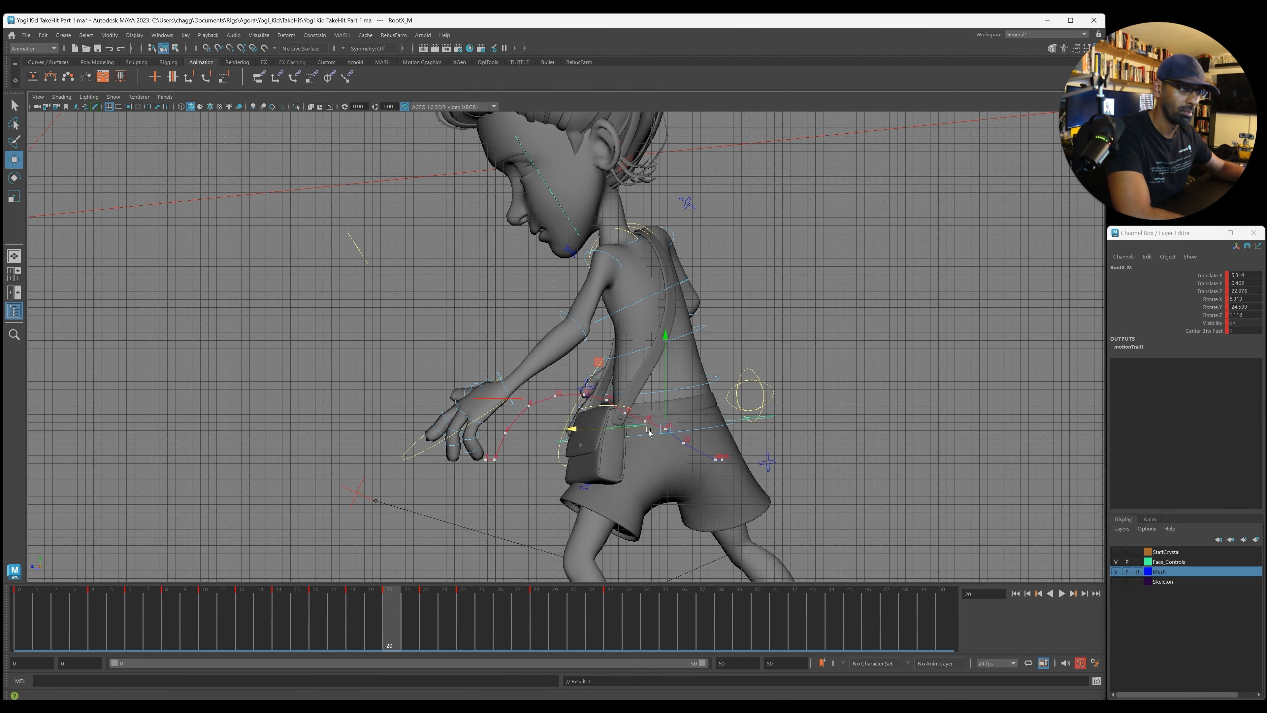
Step: Raise the root control to about Translate Y 2.008 at frame 16 and fine-tune its height at frame 18
key("comma")
key("comma")
left_click_drag(621, 388, 621, 384)
key("period")
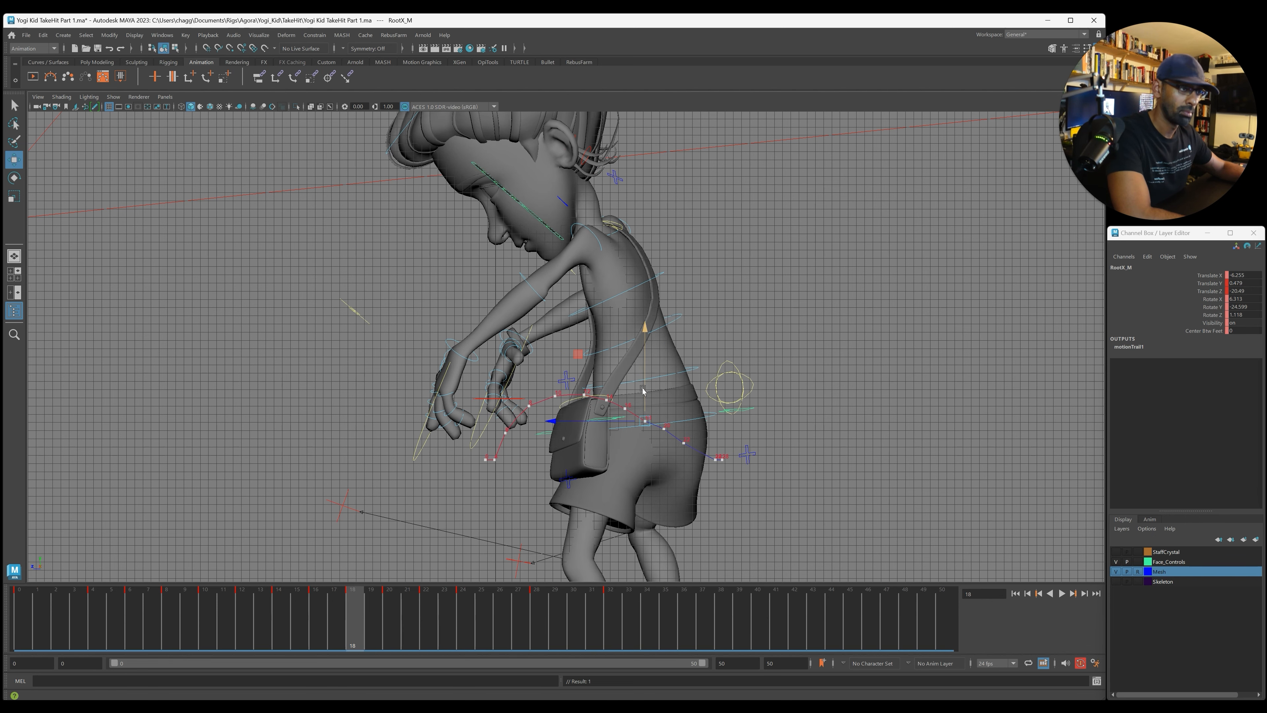
key("period")
key("period")
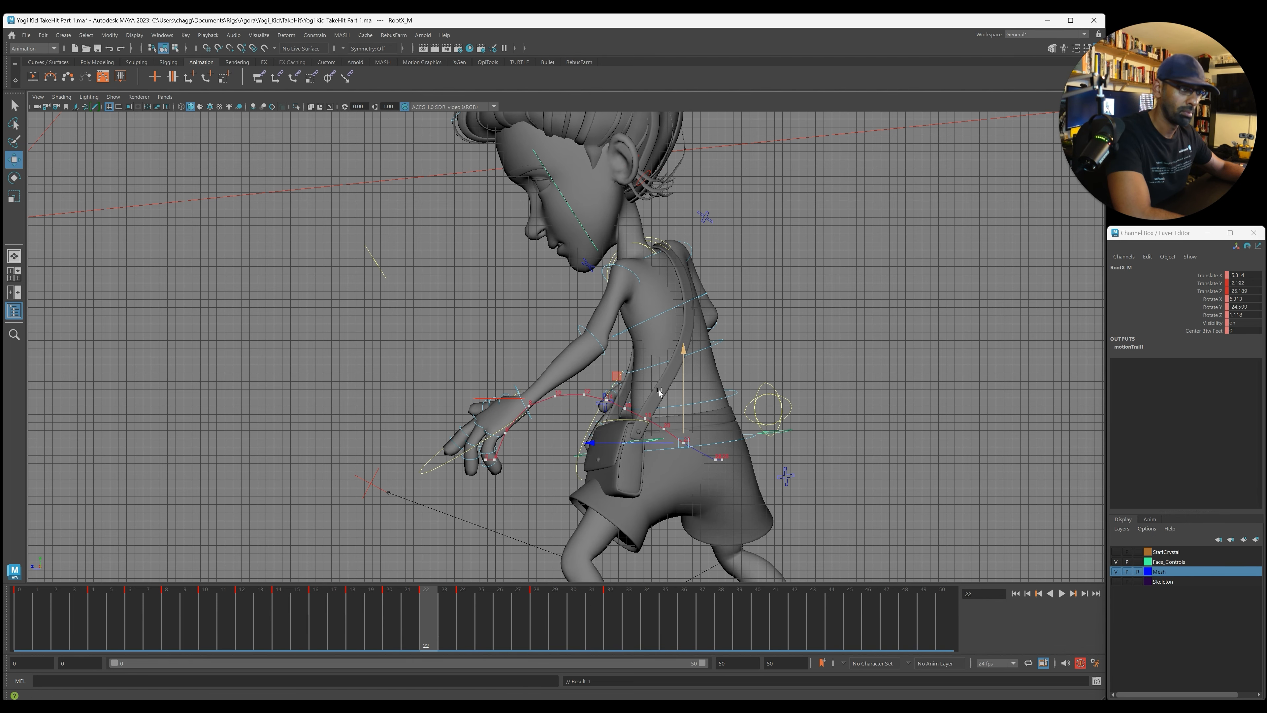
Step: In the top view, smooth the root control's sideways path from frame 10 back to frame 4, with Translate X about -2.449 at frame 4
left_click(506, 620)
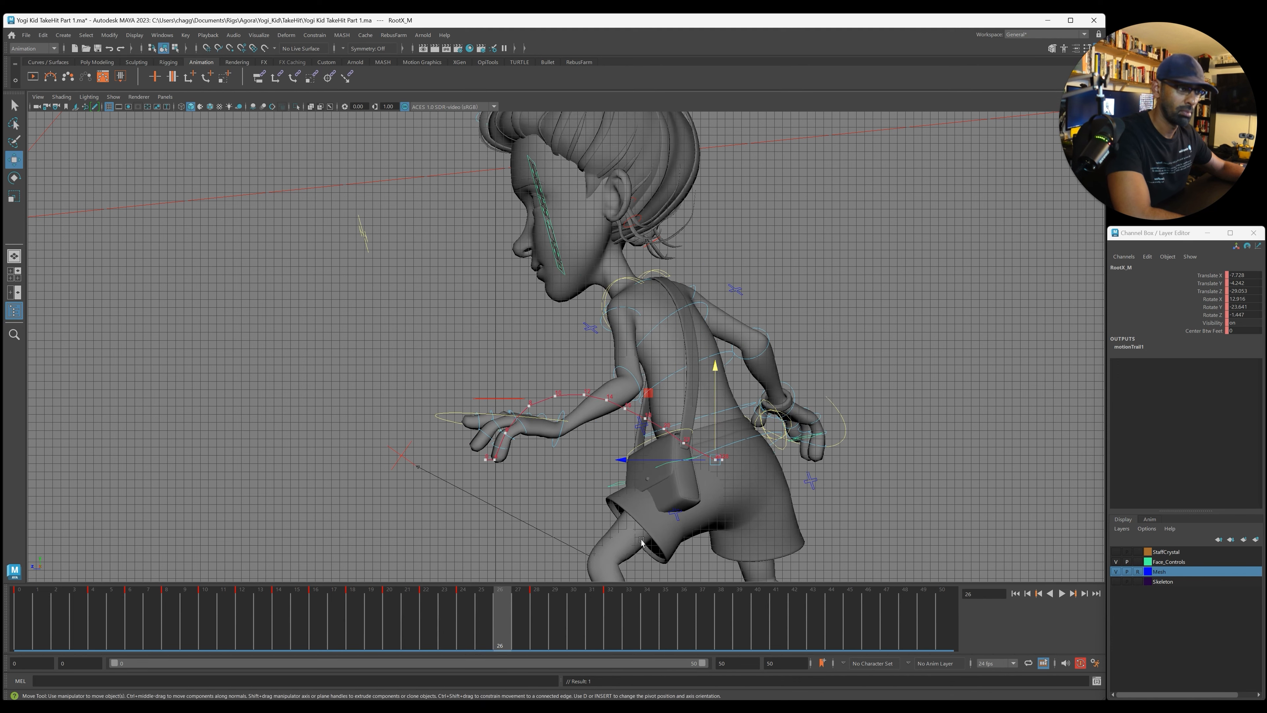
key("comma")
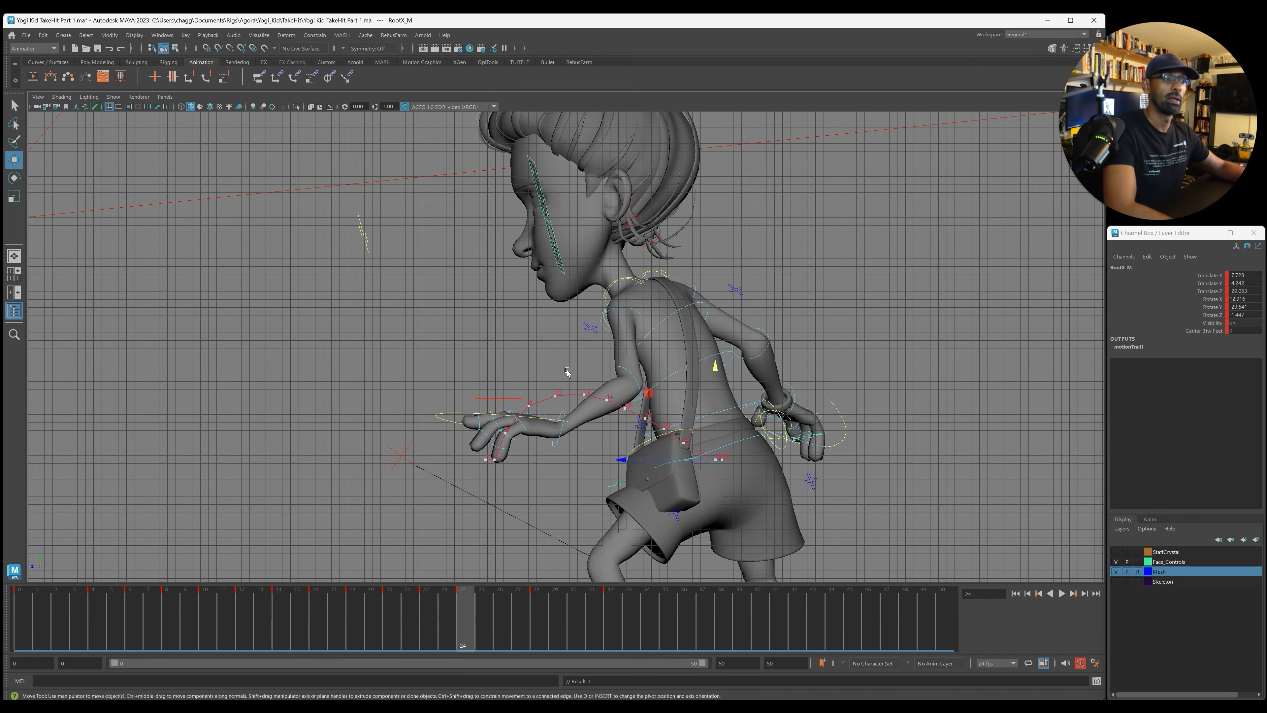
key("space")
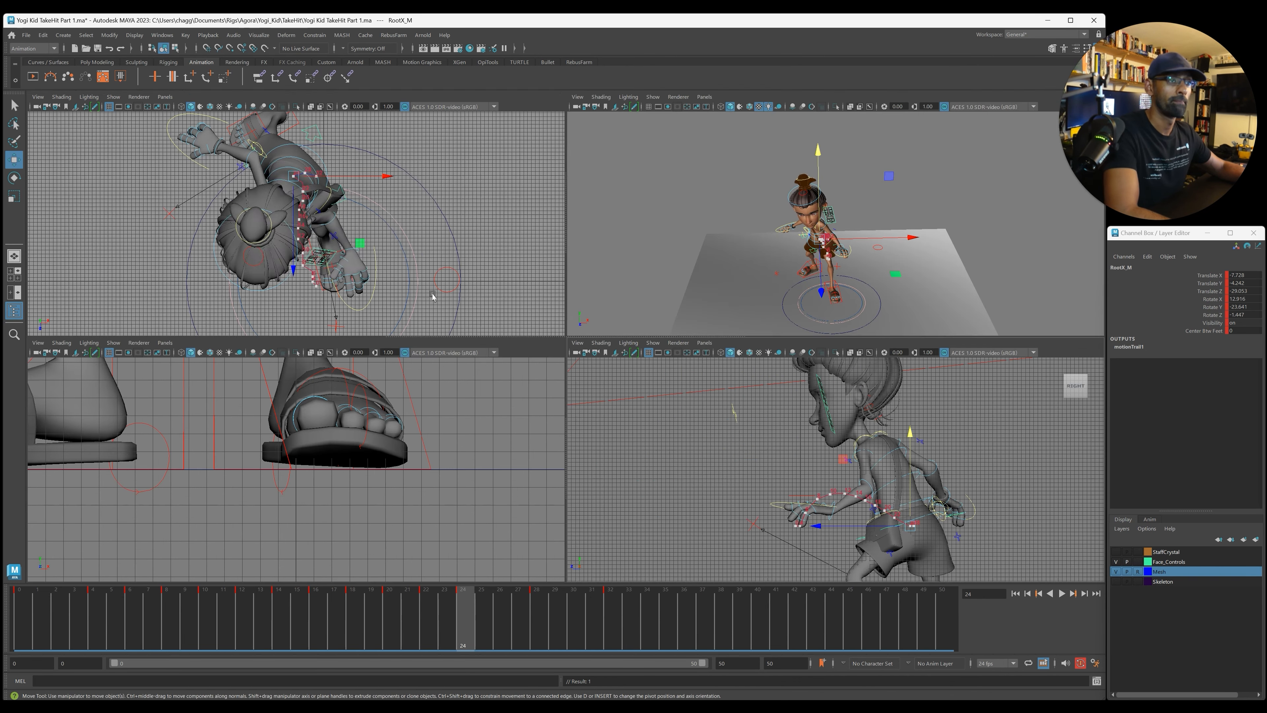
key("space")
key("comma")
key("comma")
key("comma")
key("comma")
key("comma")
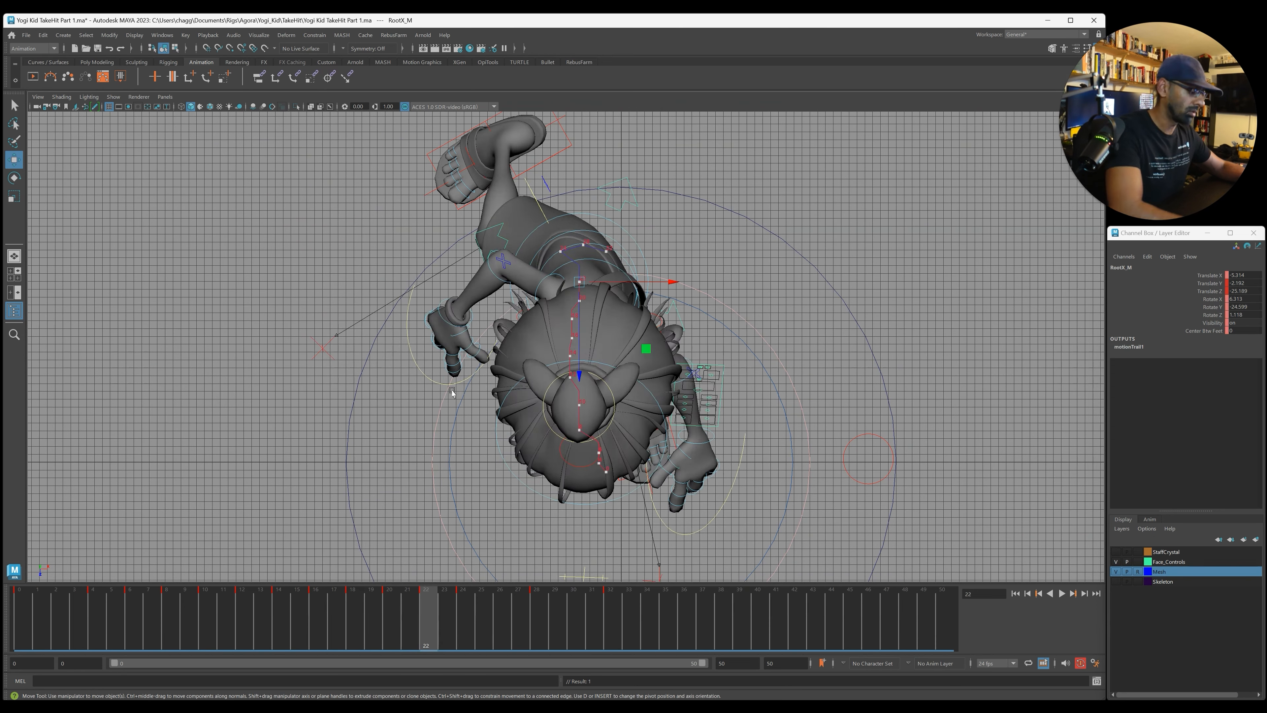
key("comma")
key("comma")
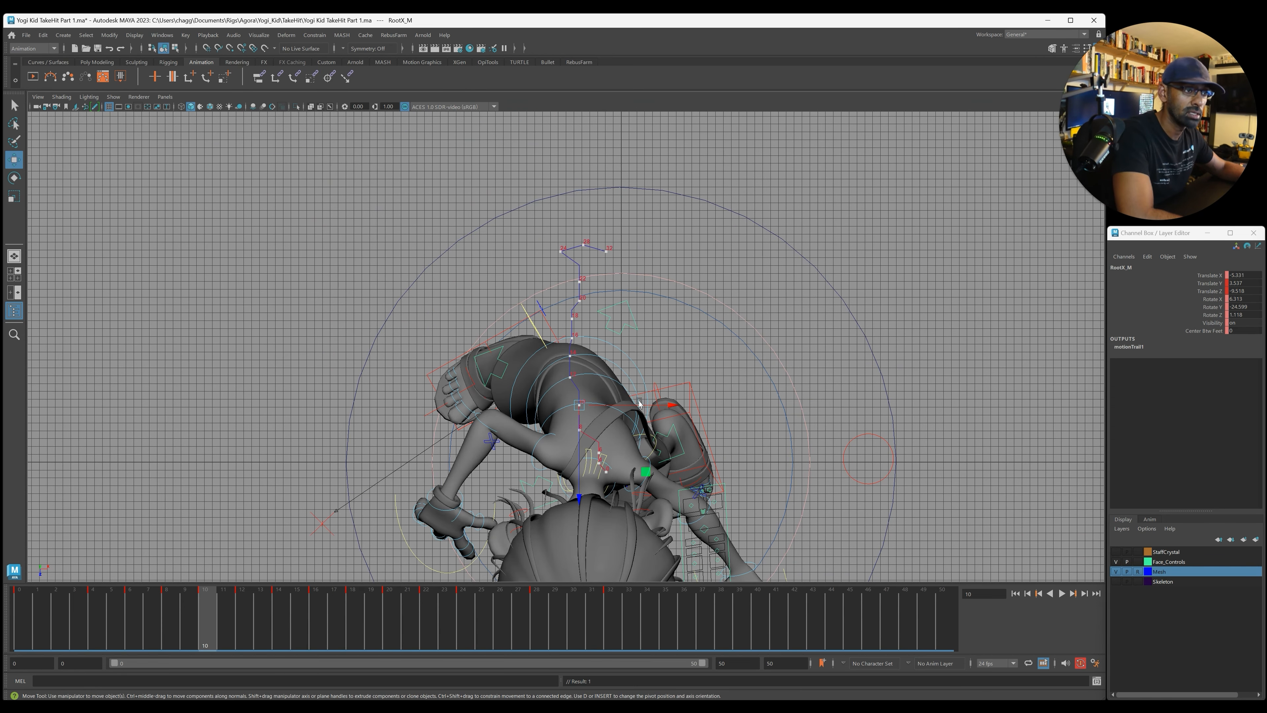
left_click_drag(640, 404, 631, 464)
key("period")
key("comma")
key("comma")
key("comma")
key("comma")
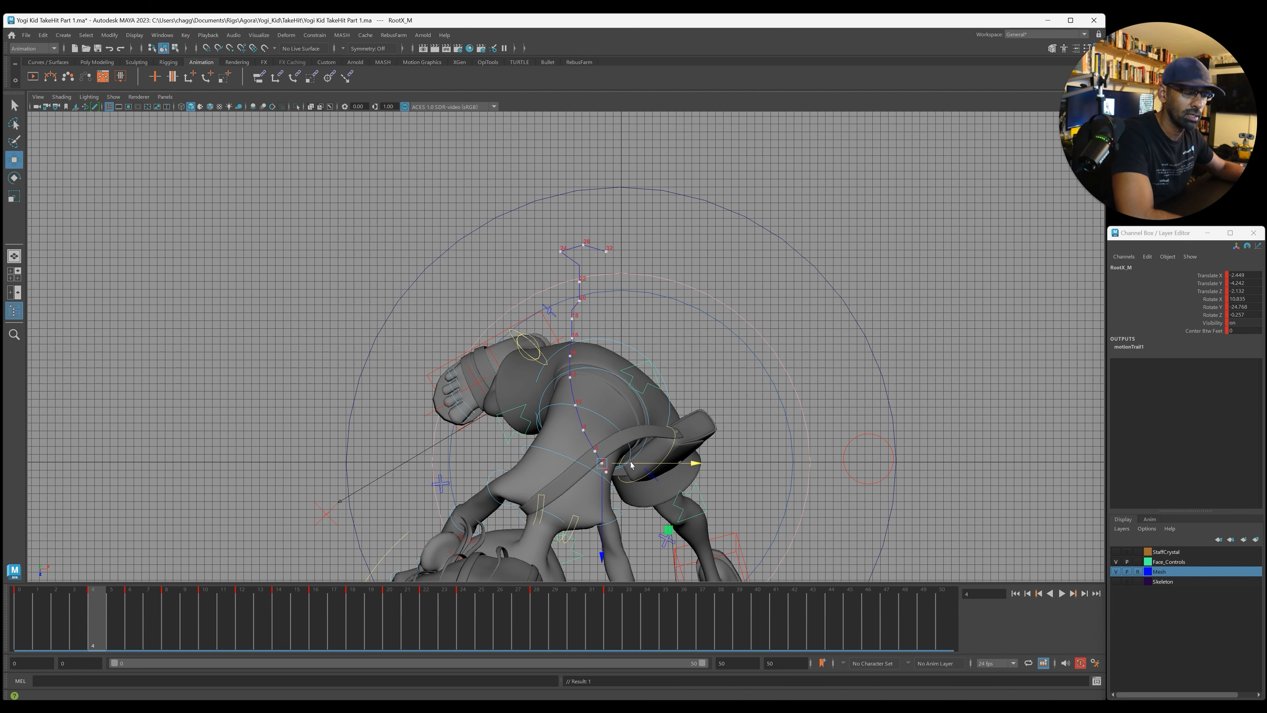
Step: Shift the root control in the top view to about Translate X -6.465 at frame 16, -5.272 at frame 20 and -5.021 at frame 22
key("period")
key("period")
key("period")
key("period")
key("period")
key("period")
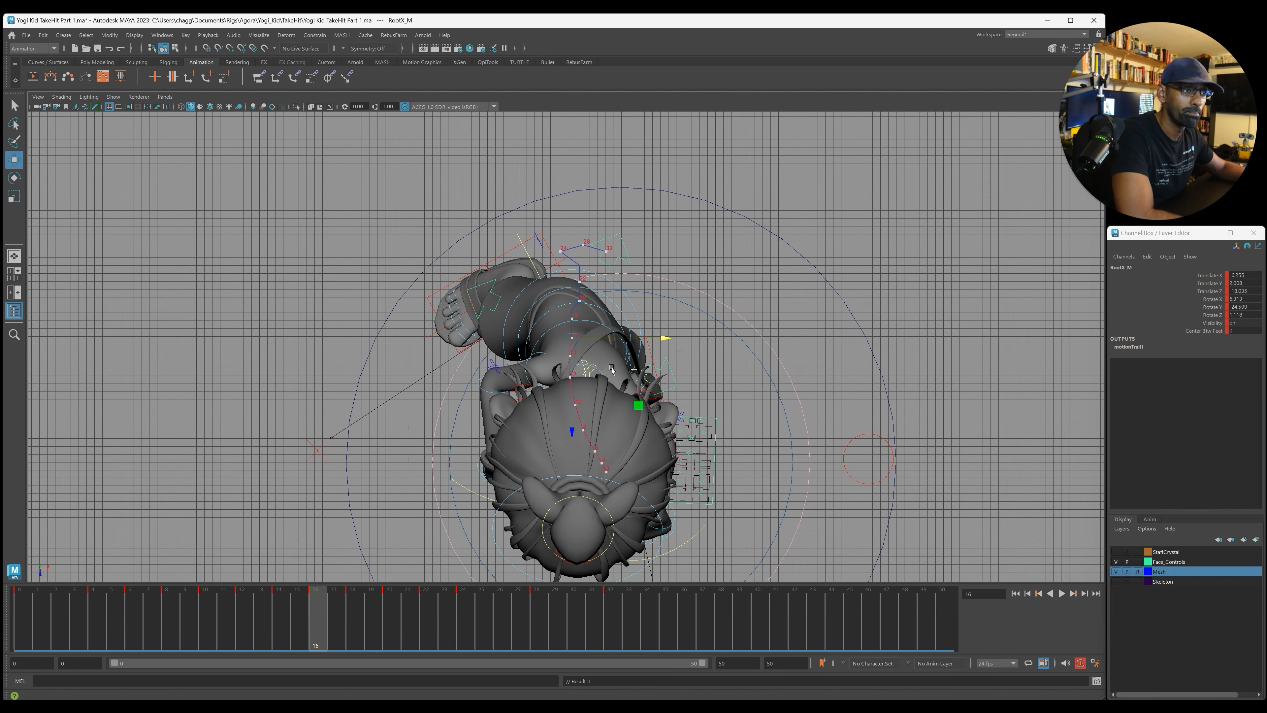
left_click_drag(607, 340, 606, 340)
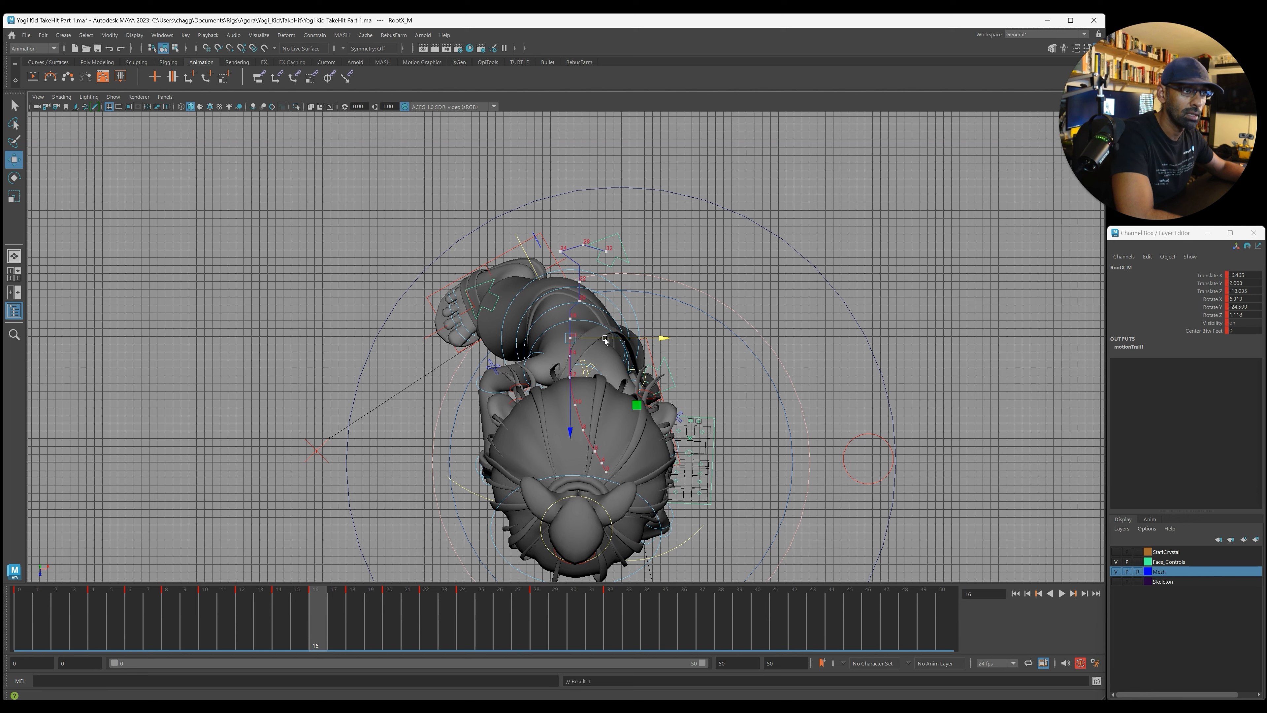
key("period")
key("period")
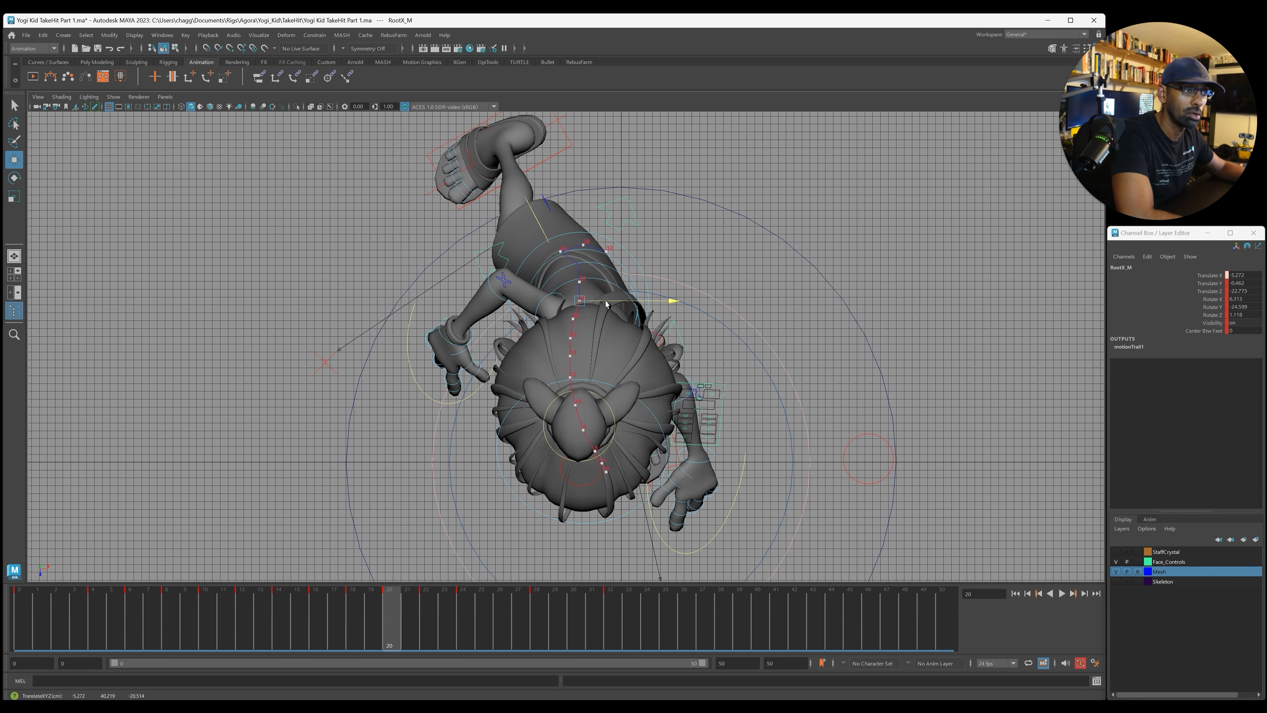
key("period")
left_click_drag(605, 282, 607, 281)
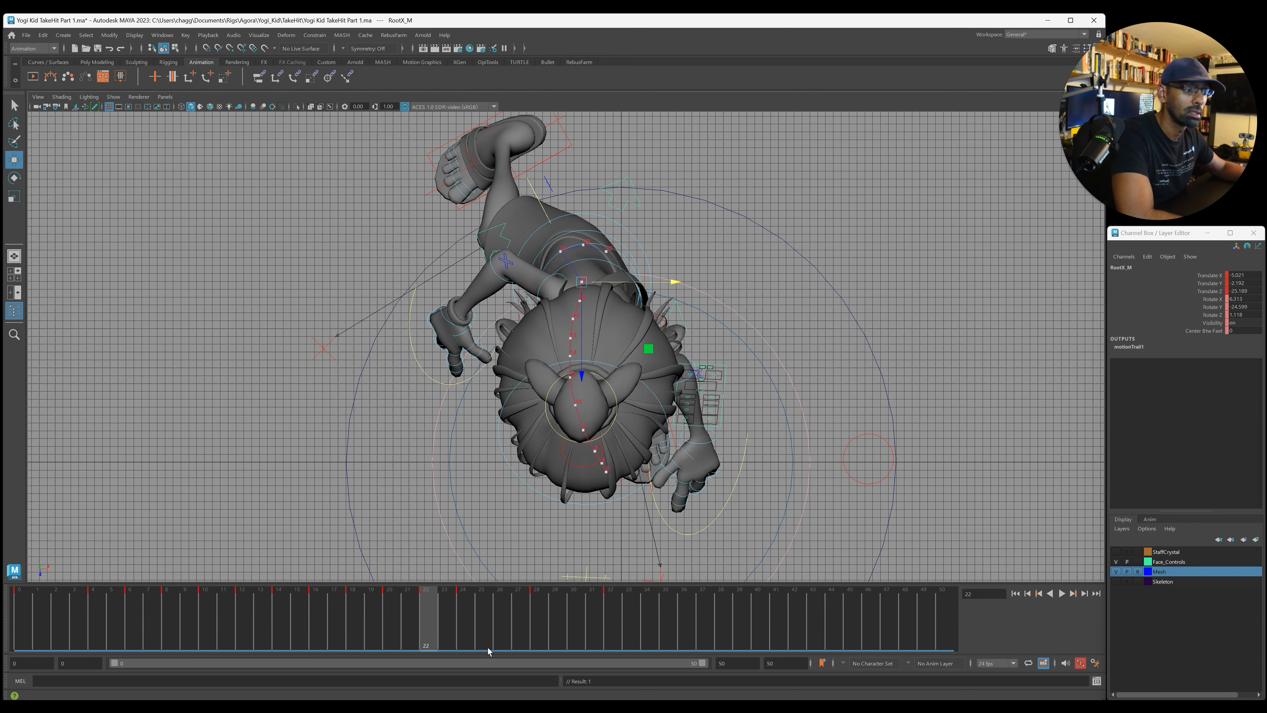
Step: Move the root control at frame 24 to about Translate X -7.057, Z -28.297 and check its trail from the side
left_click(463, 608)
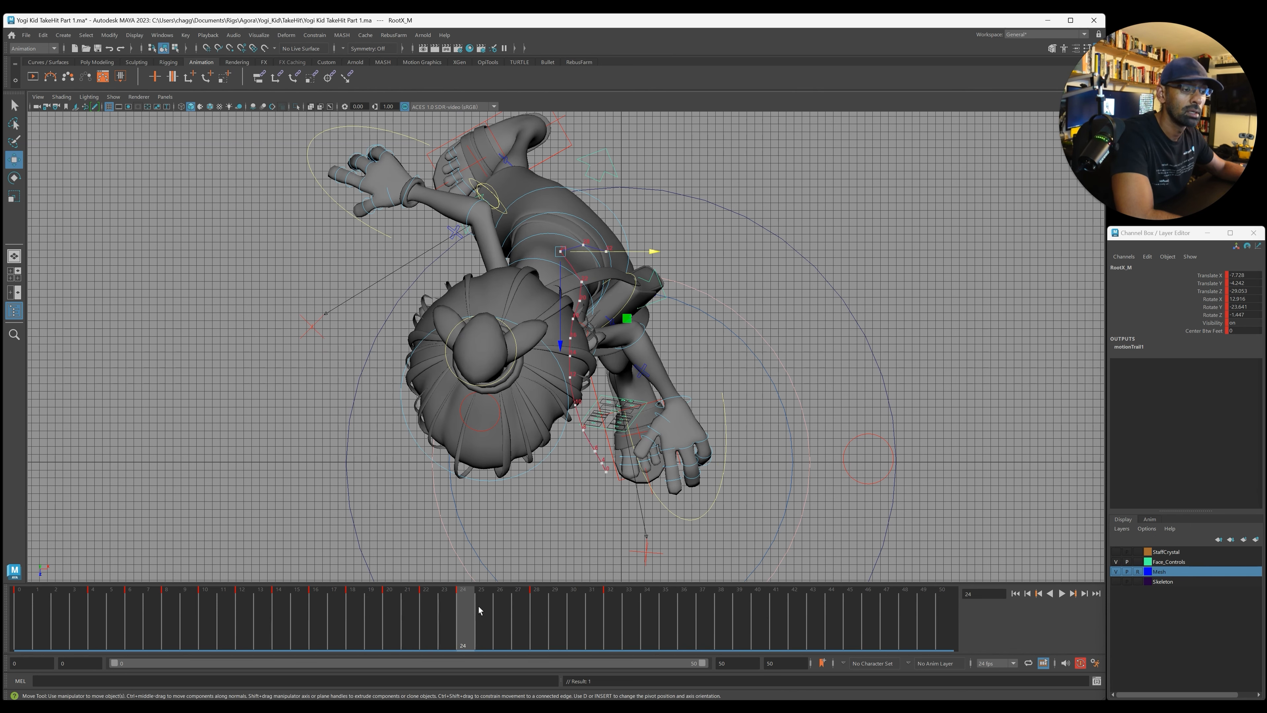
left_click_drag(560, 282, 593, 262)
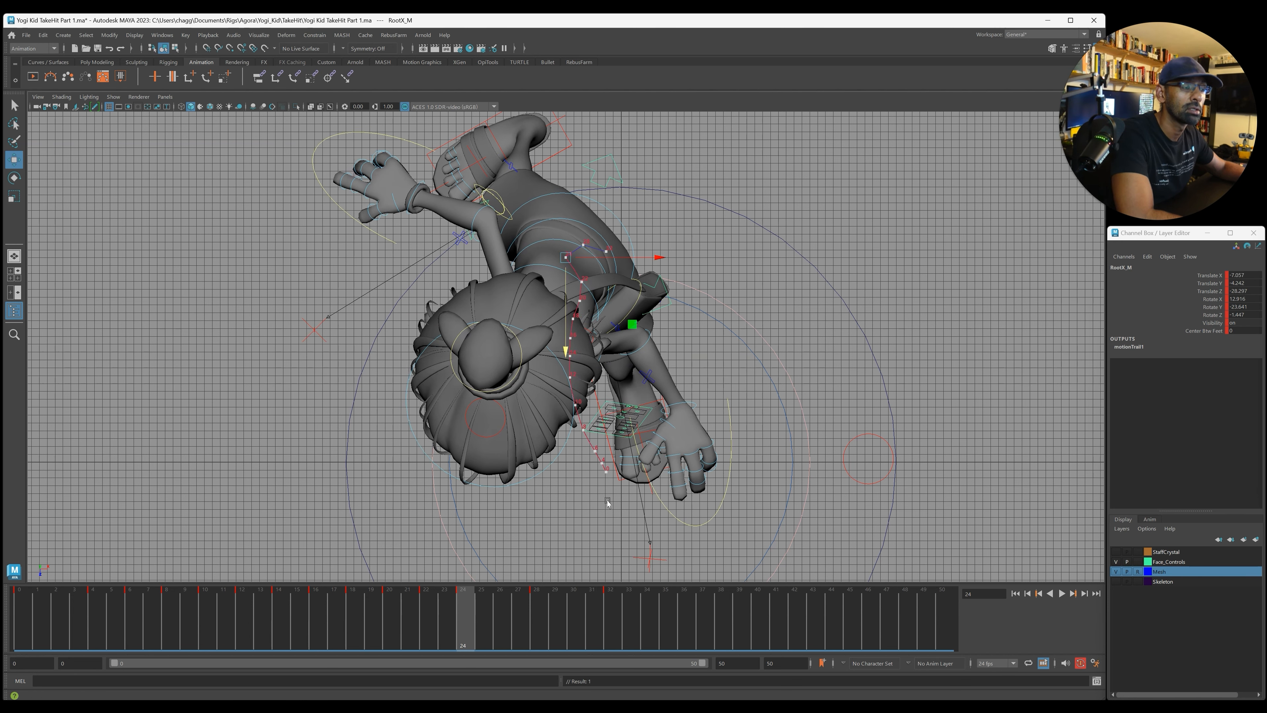
key("space")
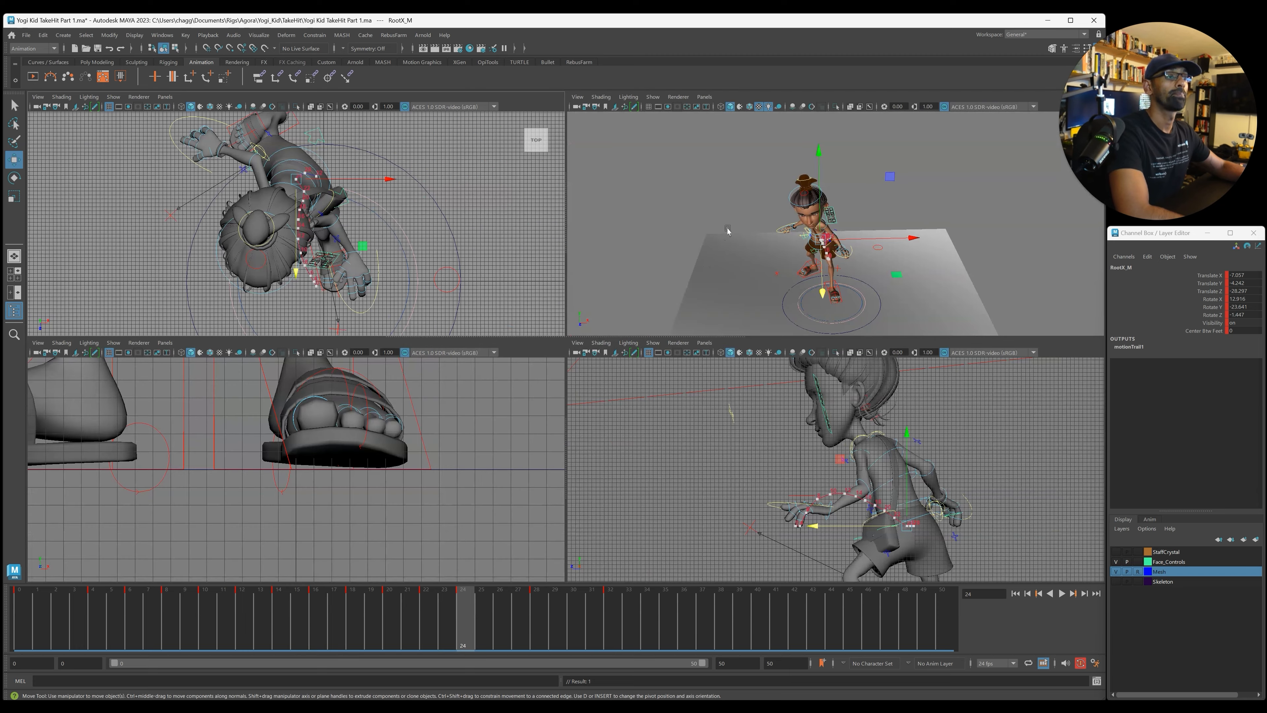
key("space")
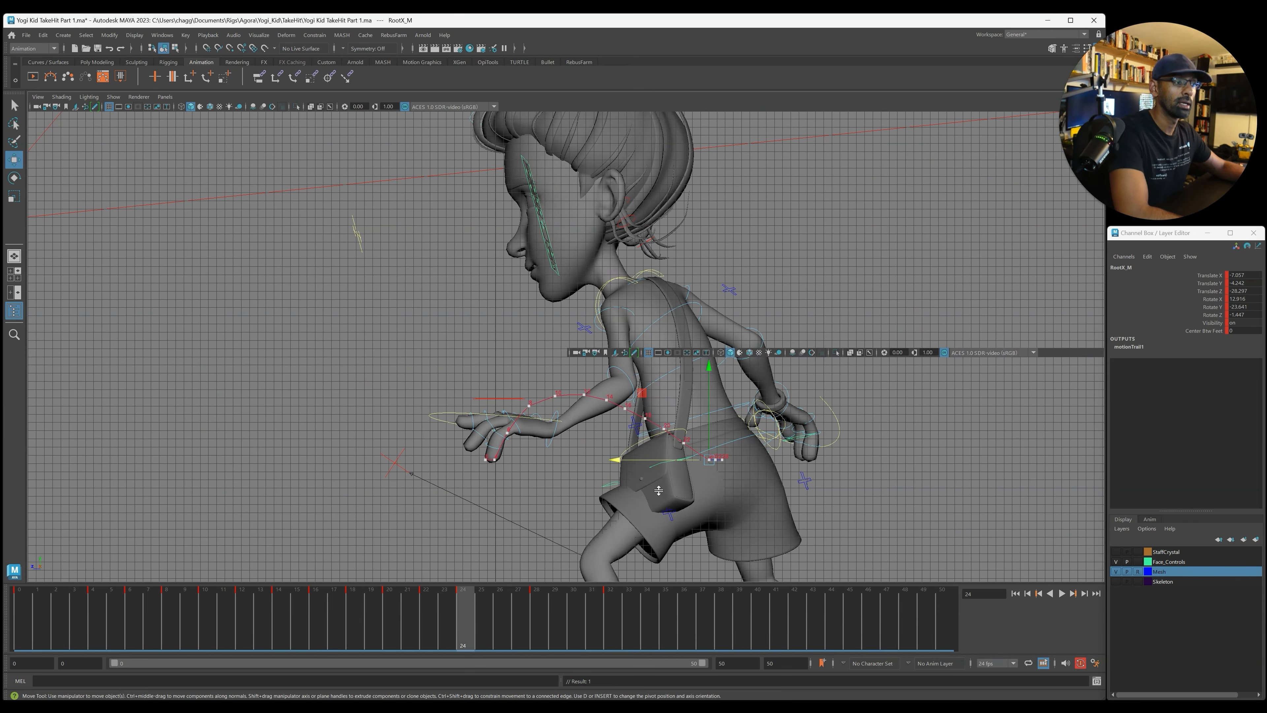
Step: Delete the root control's motion trail and select all of the rig's controls
key("space")
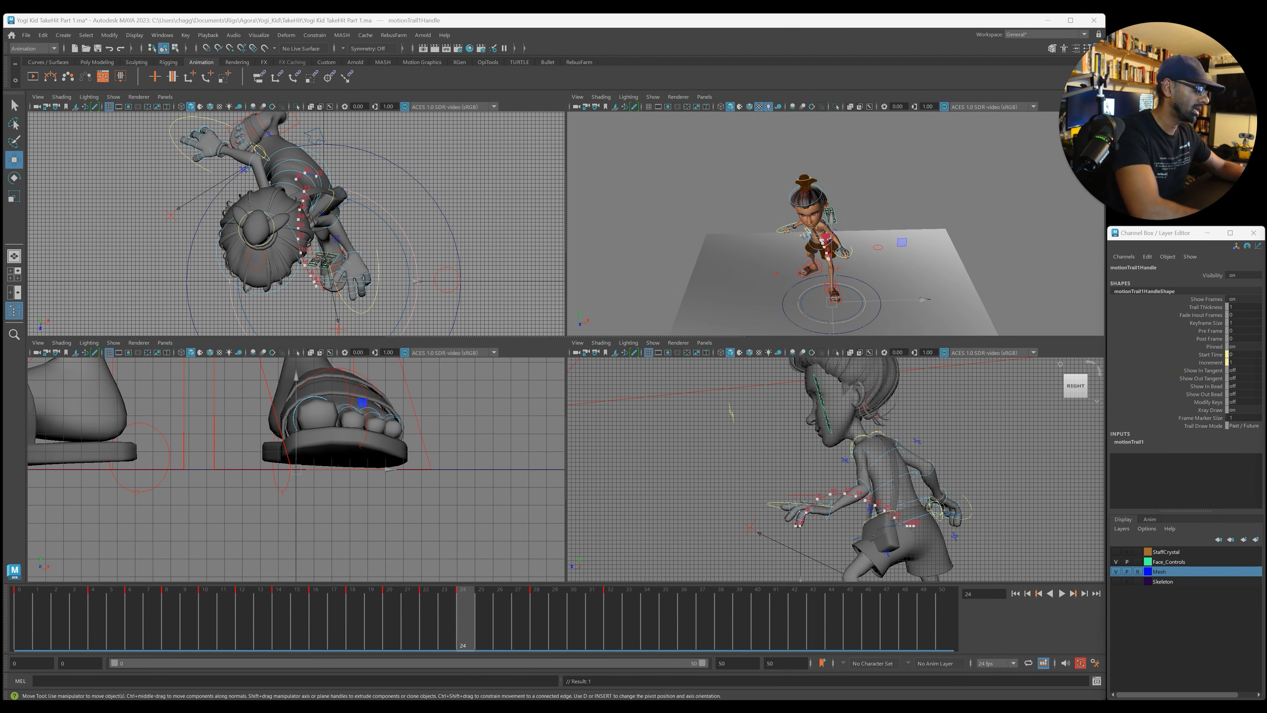
left_click(721, 275)
left_click_drag(744, 158, 912, 334)
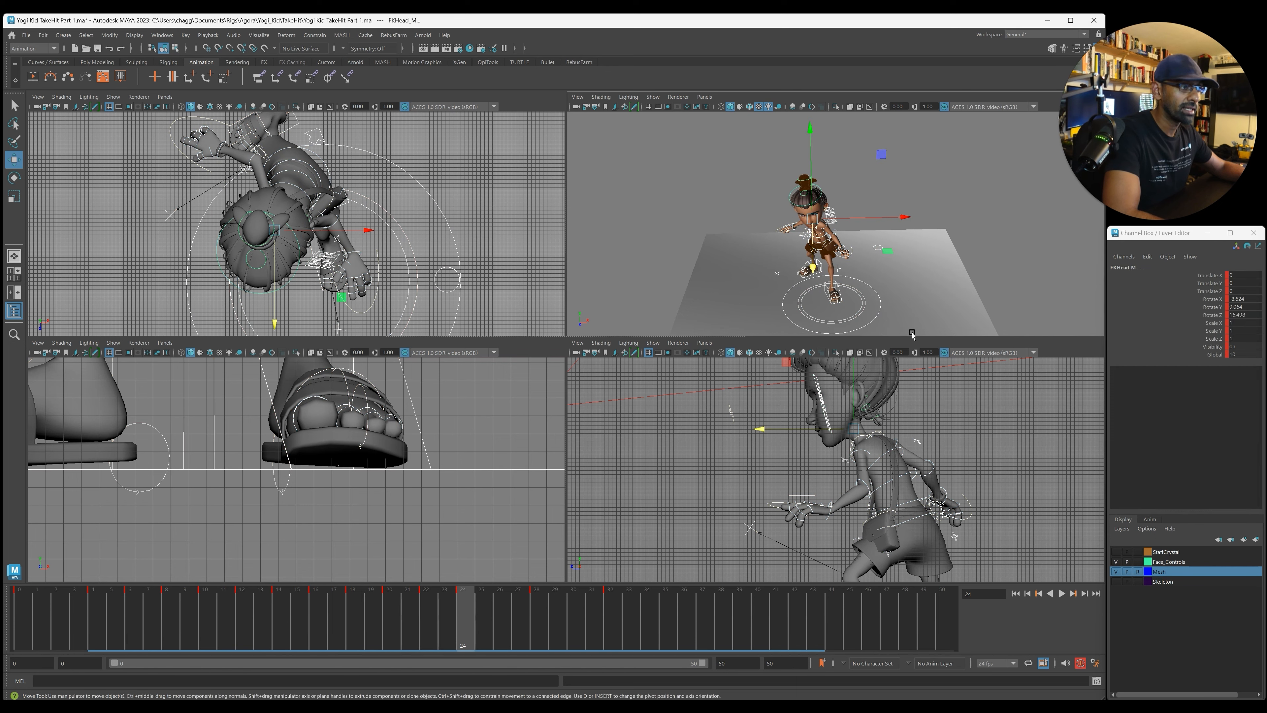
Step: Check the early keyframes and play back the animation in the perspective view, orbited to the character's side
left_click_drag(80, 617, 99, 616)
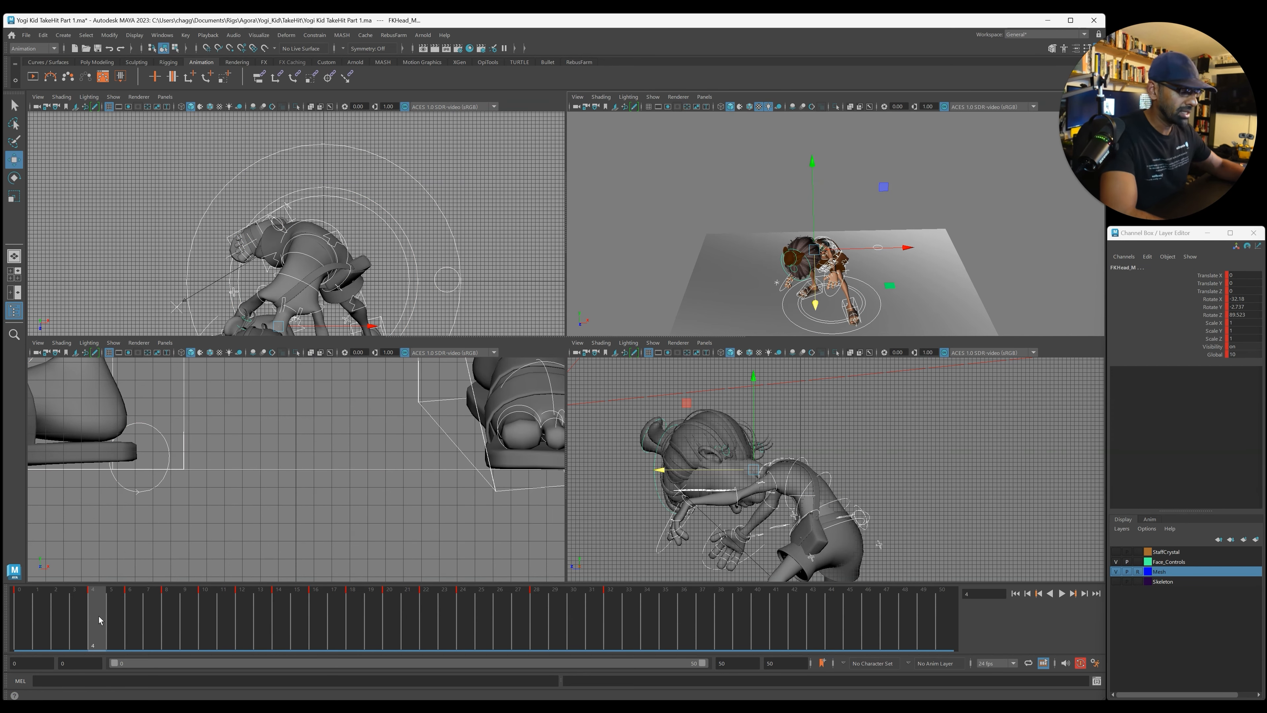
key("period")
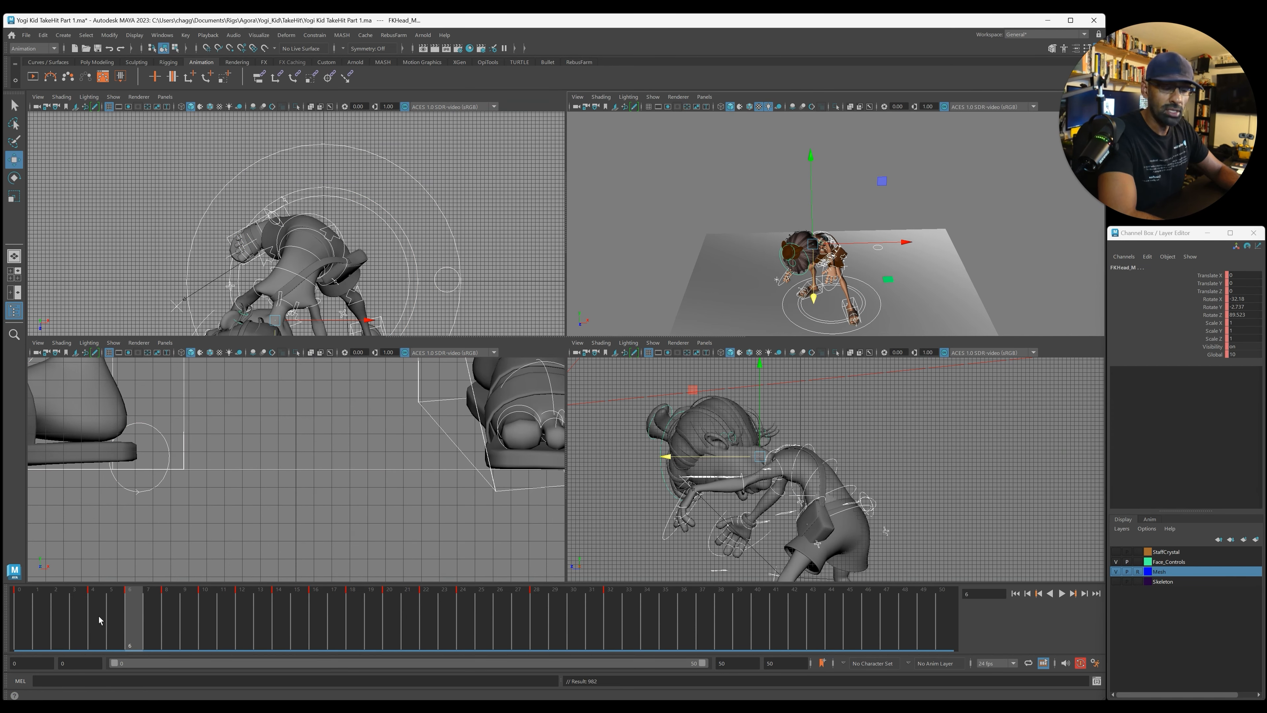
key("alt+v")
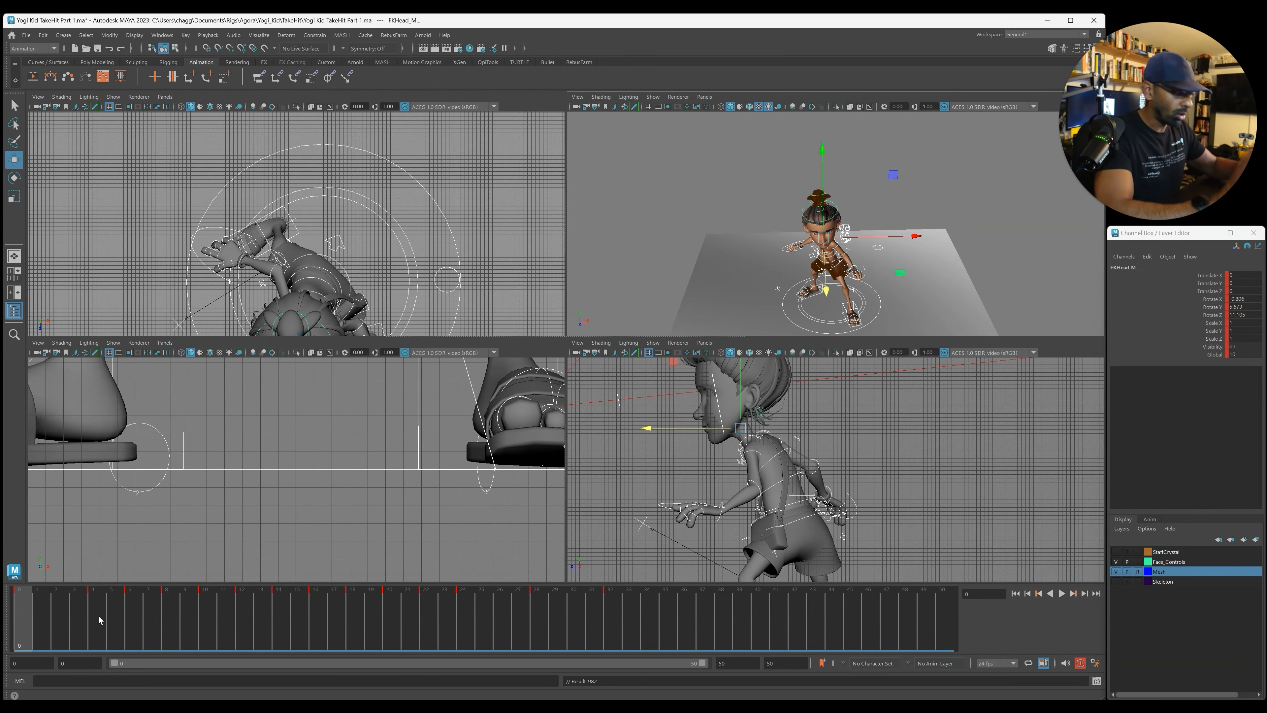
key("space")
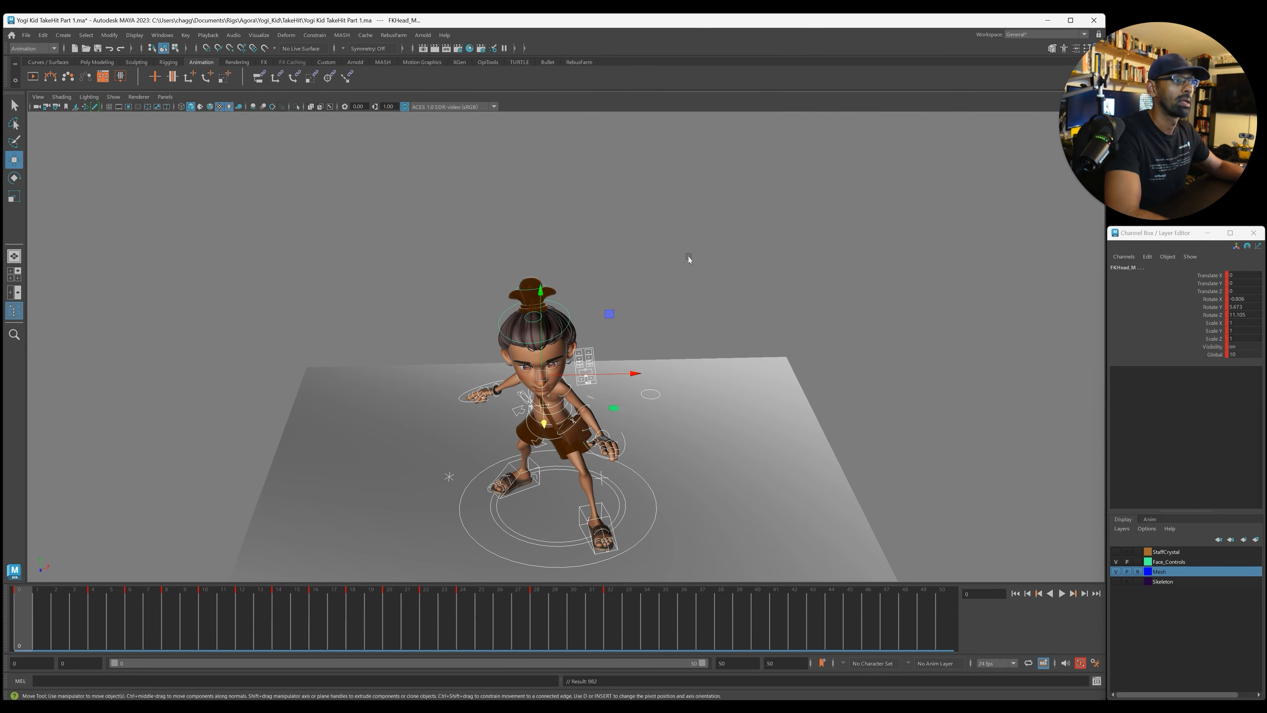
scroll(409, 373, "up", 3)
left_click_drag(452, 478, 545, 487, "alt")
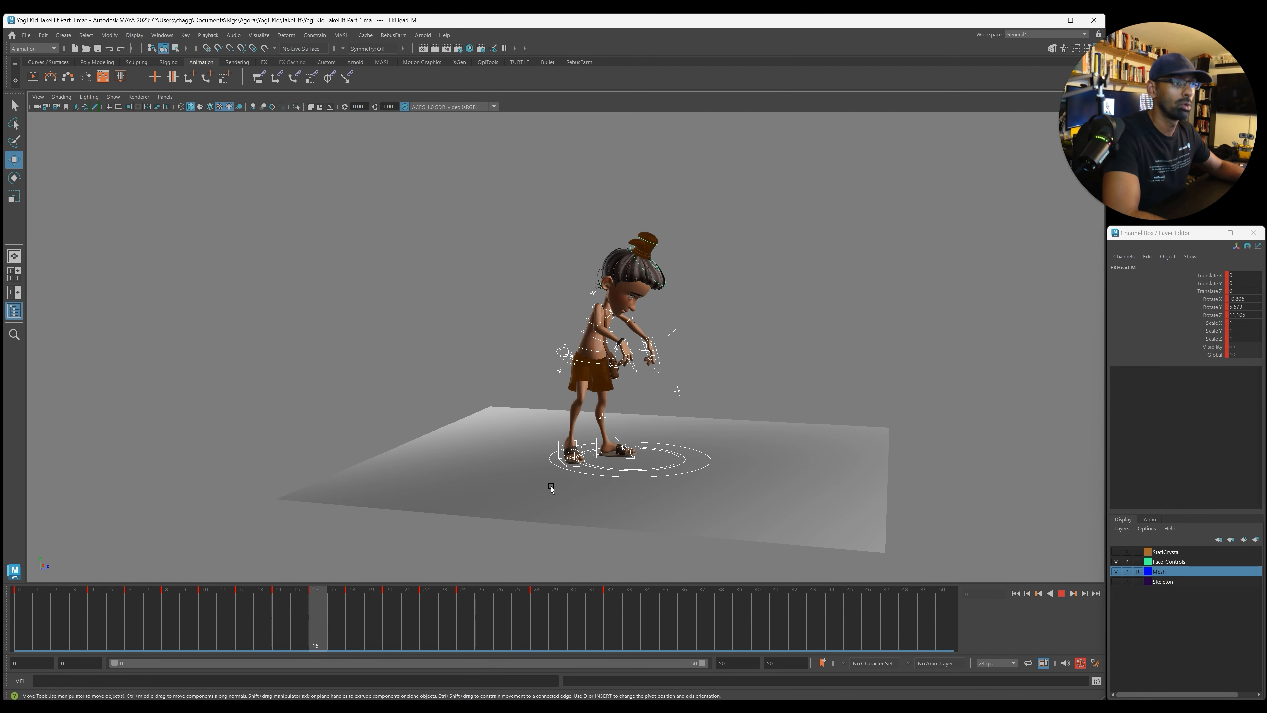
key("Escape")
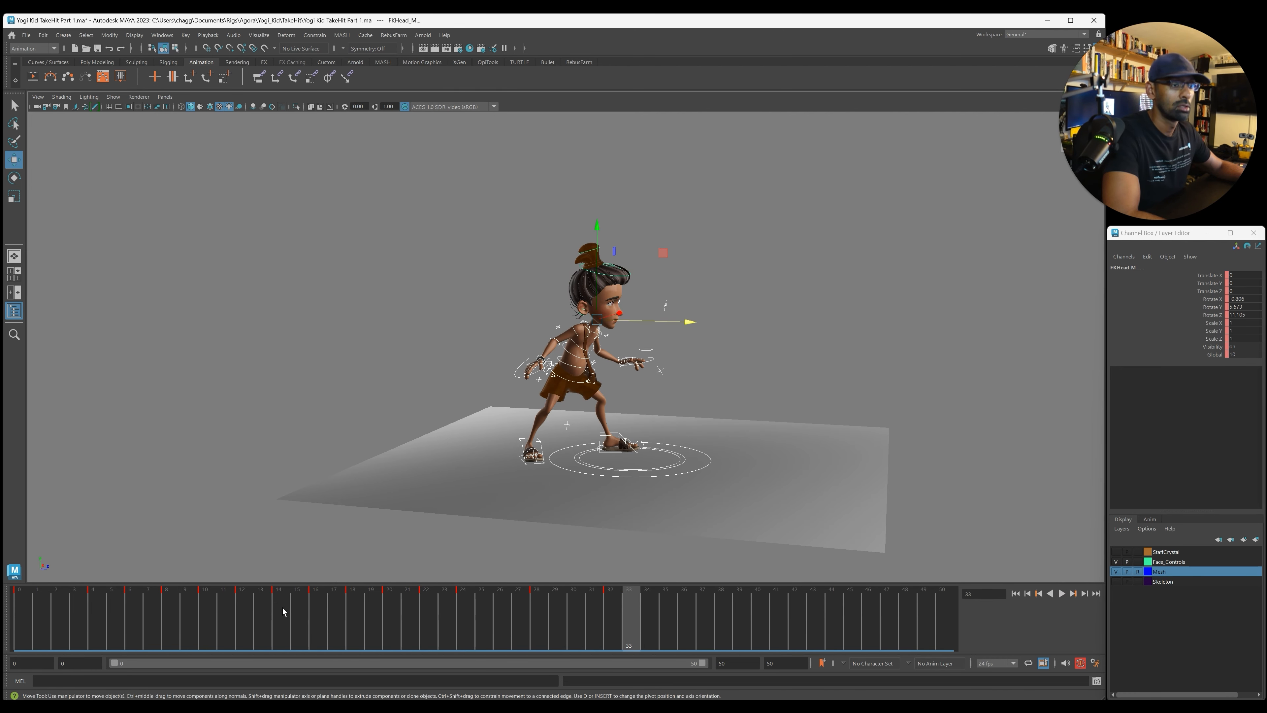
Step: Shorten the playback range to end at frame 32 and review the take-hit by scrubbing and playing it from the character's side
key("alt+v")
left_click_drag(447, 524, 563, 518, "alt")
key("alt+v")
left_click_drag(20, 626, 391, 610)
left_click_drag(179, 609, 20, 608)
key("alt+v")
left_click(108, 618)
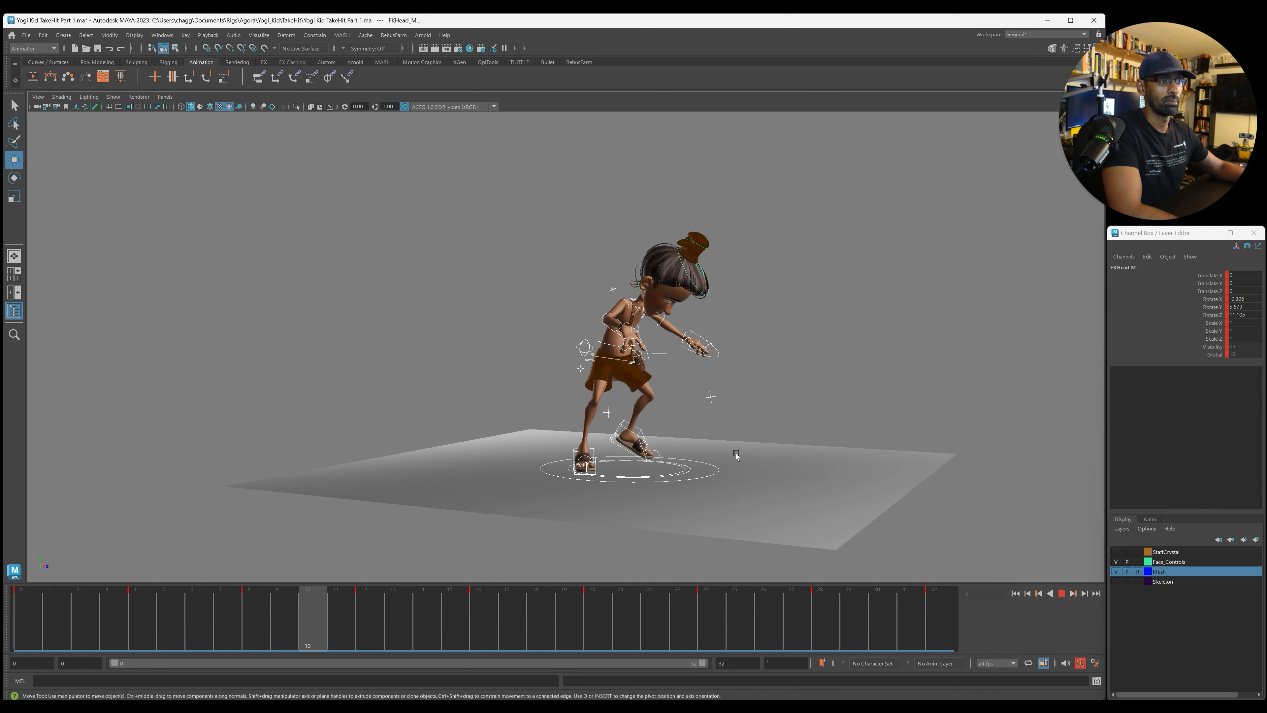
Step: Play back the frame 0 to 32 loop from the side and a closer three-quarter view to check the motion
key("Escape")
key("alt+v")
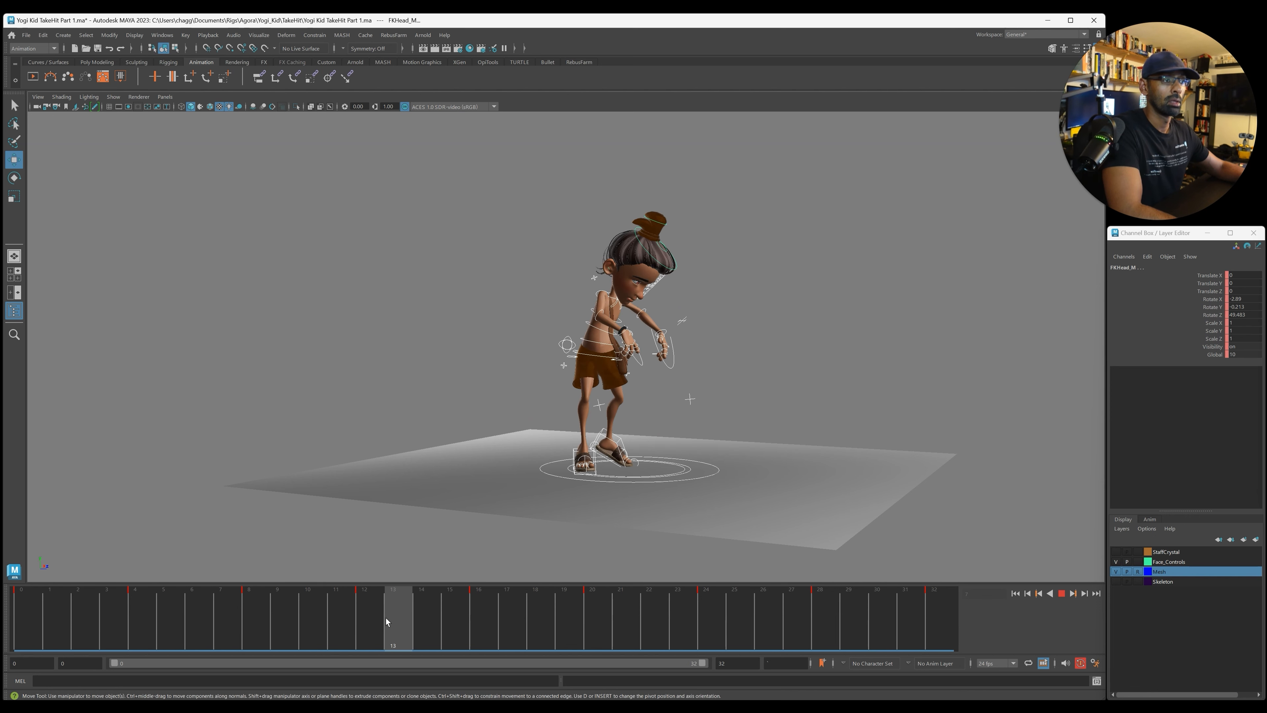
scroll(803, 398, "up", 5)
left_click_drag(813, 398, 620, 408, "alt")
key("alt+v")
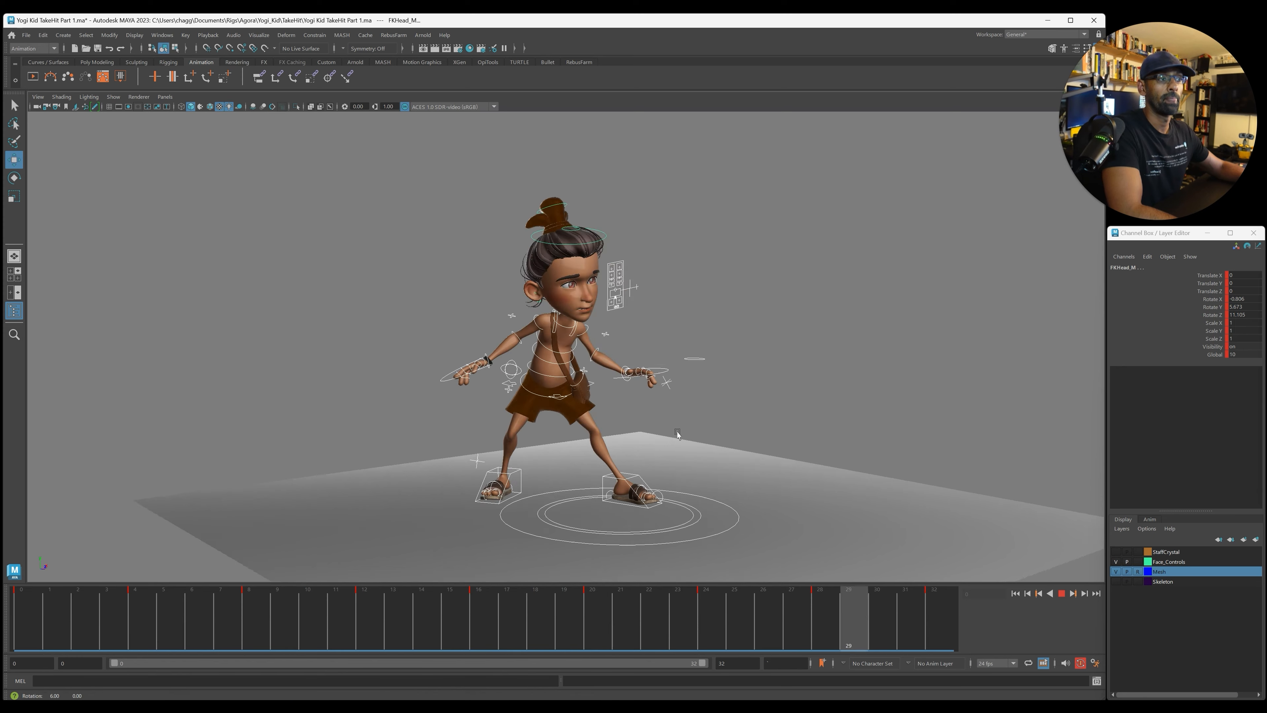
scroll(522, 465, "down", 3)
left_click_drag(523, 465, 602, 467, "alt")
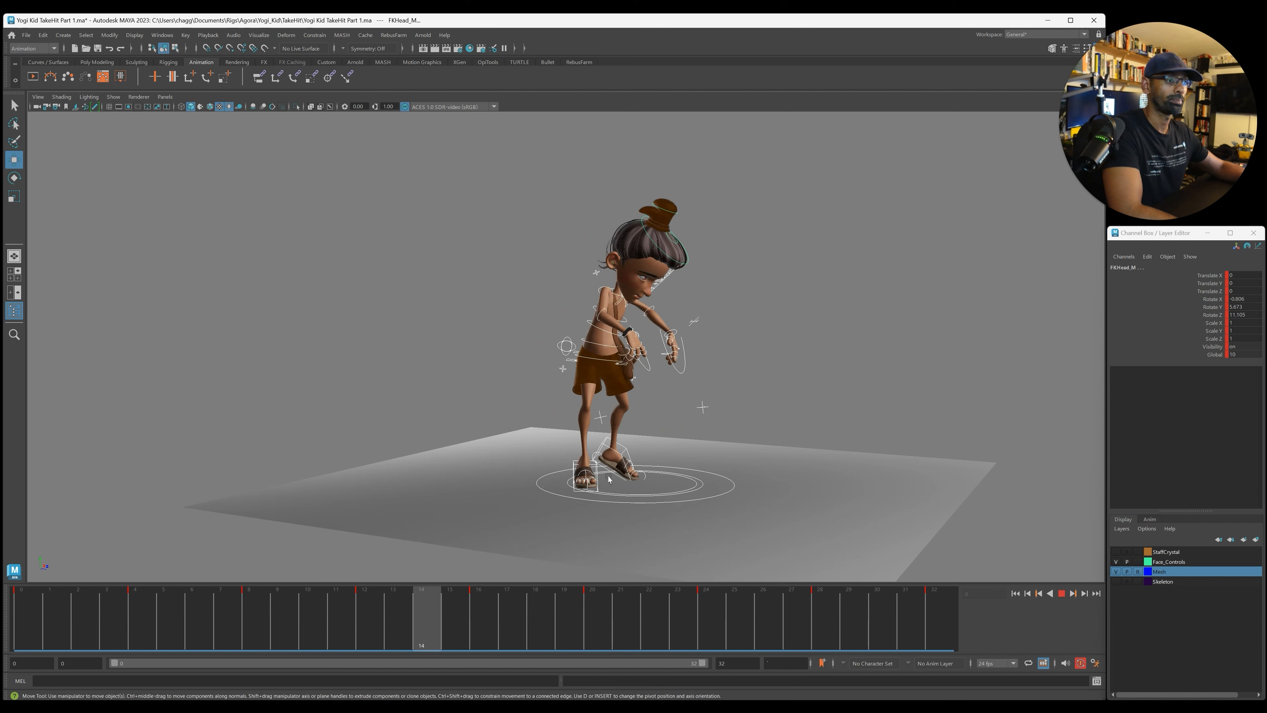
key("Escape")
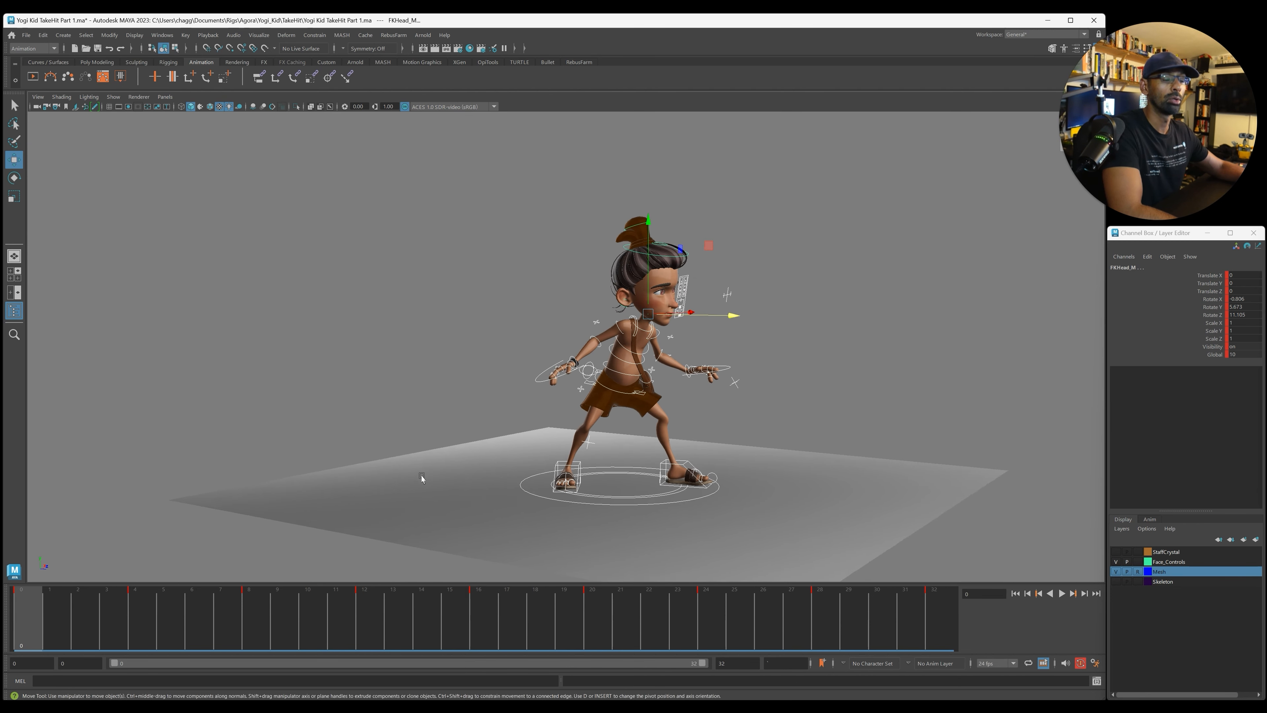
middle_click_drag(424, 480, 362, 466, "alt")
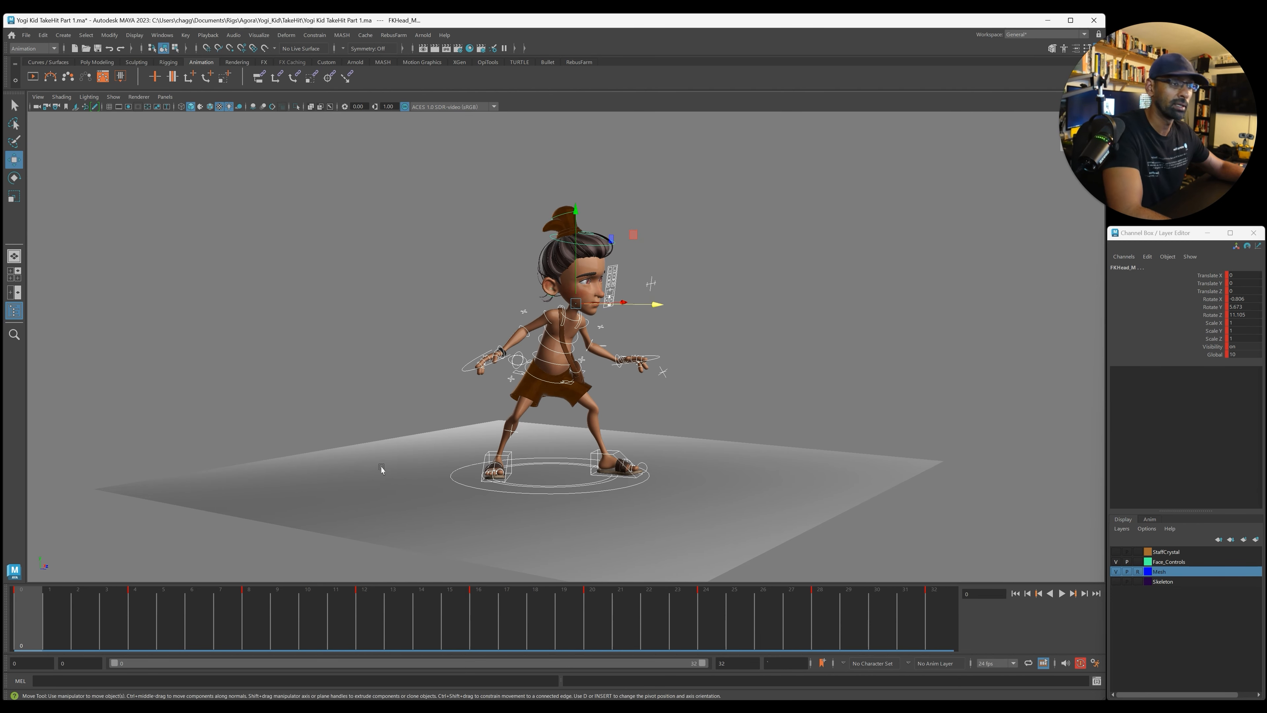
left_click_drag(418, 451, 397, 454, "alt")
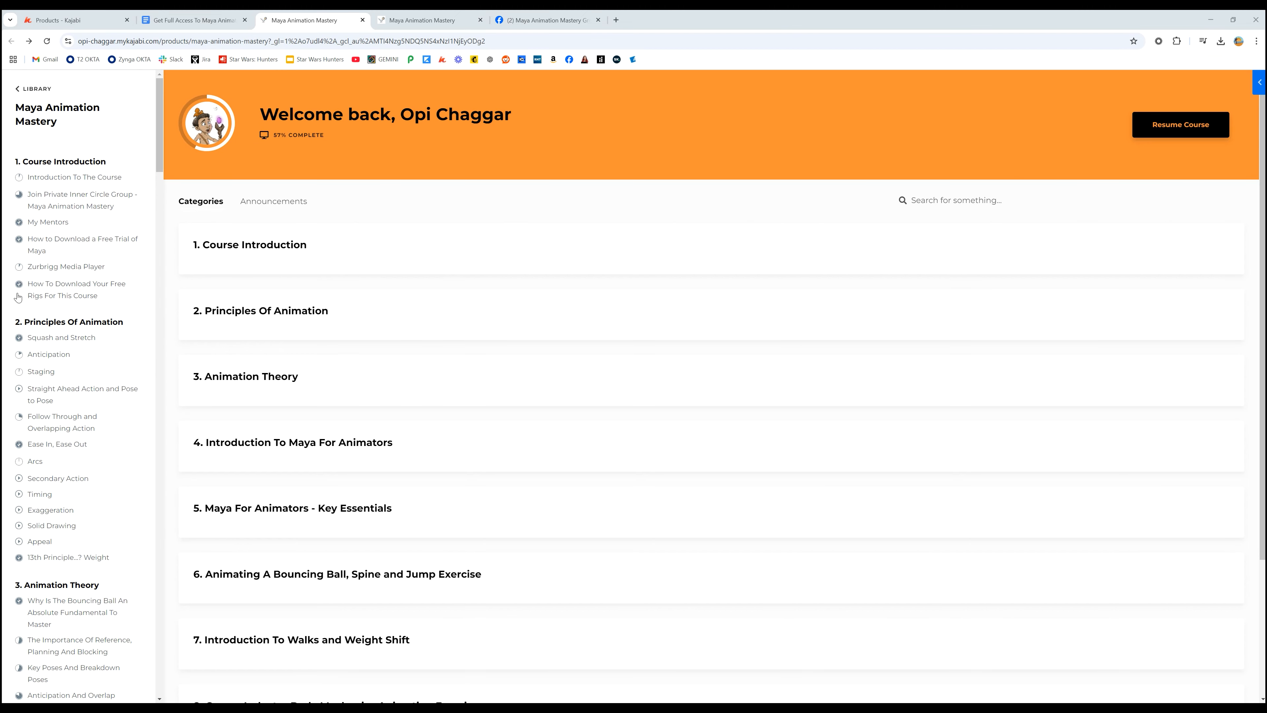
Step: In the browser, view the Maya Animation Mastery demoreel exercise lessons and the course's private Facebook group
key("ctrl+Tab")
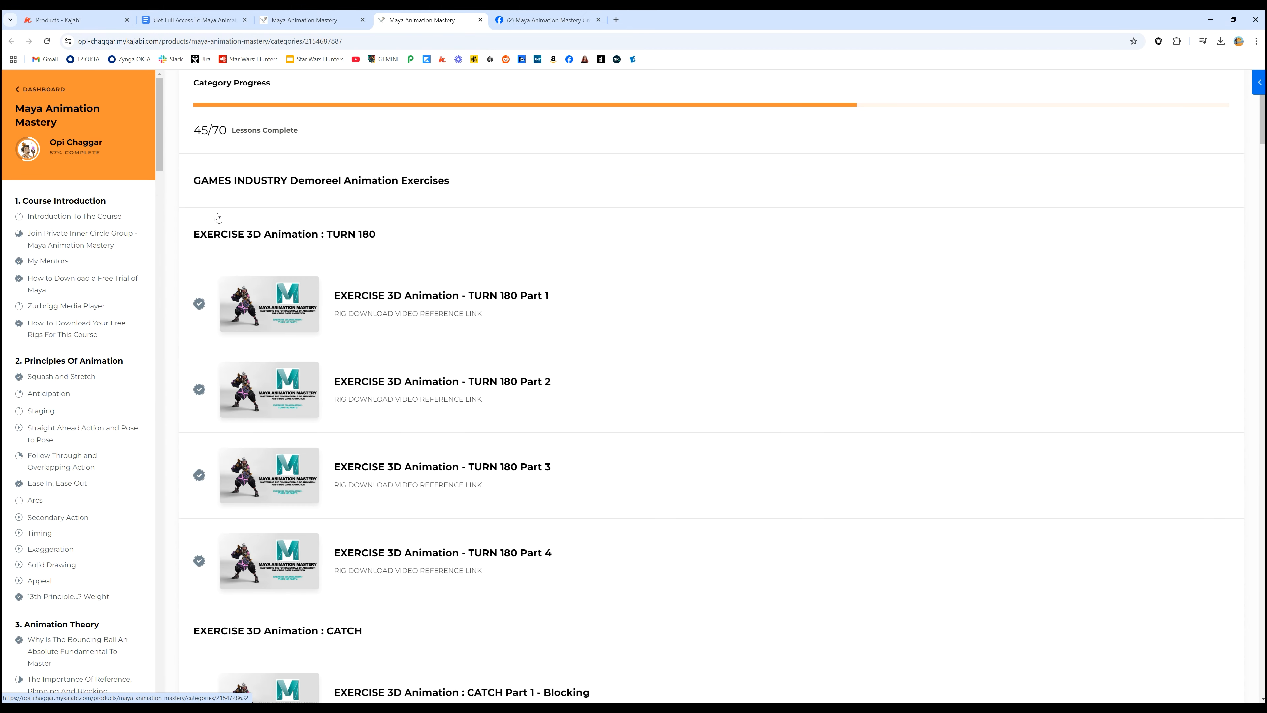
scroll(300, 210, "down", 1)
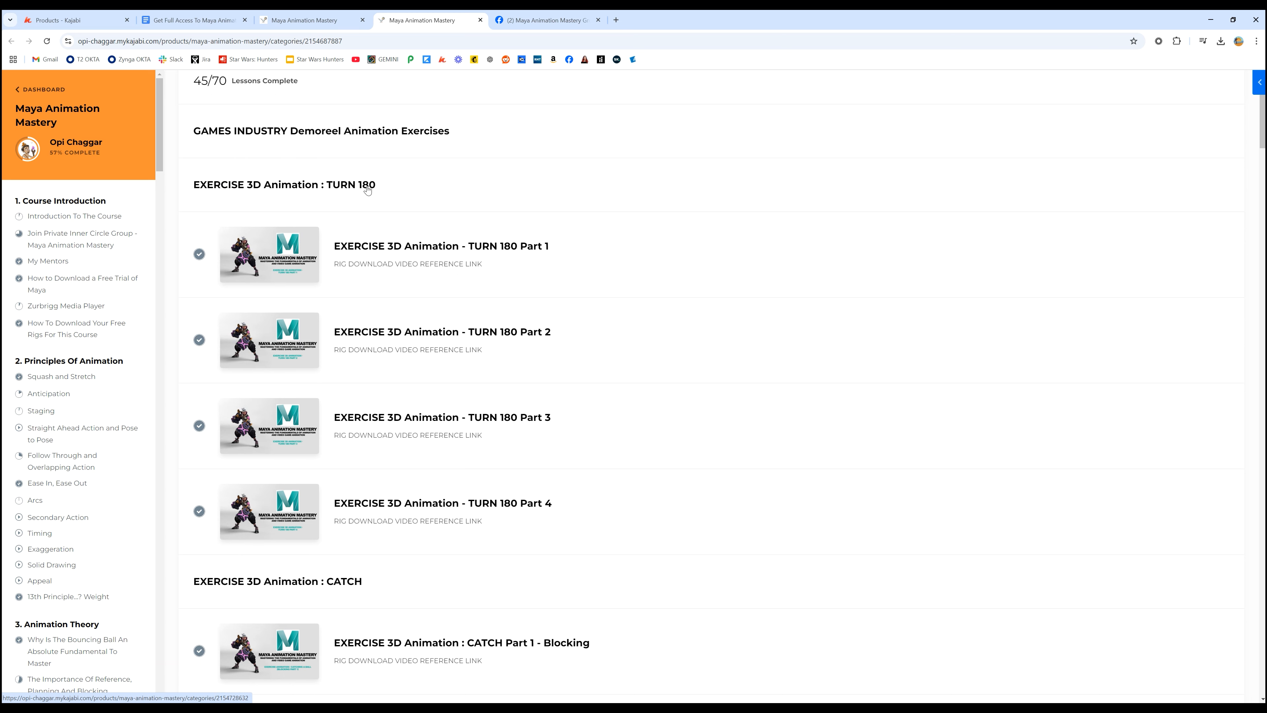
key("ctrl+Tab")
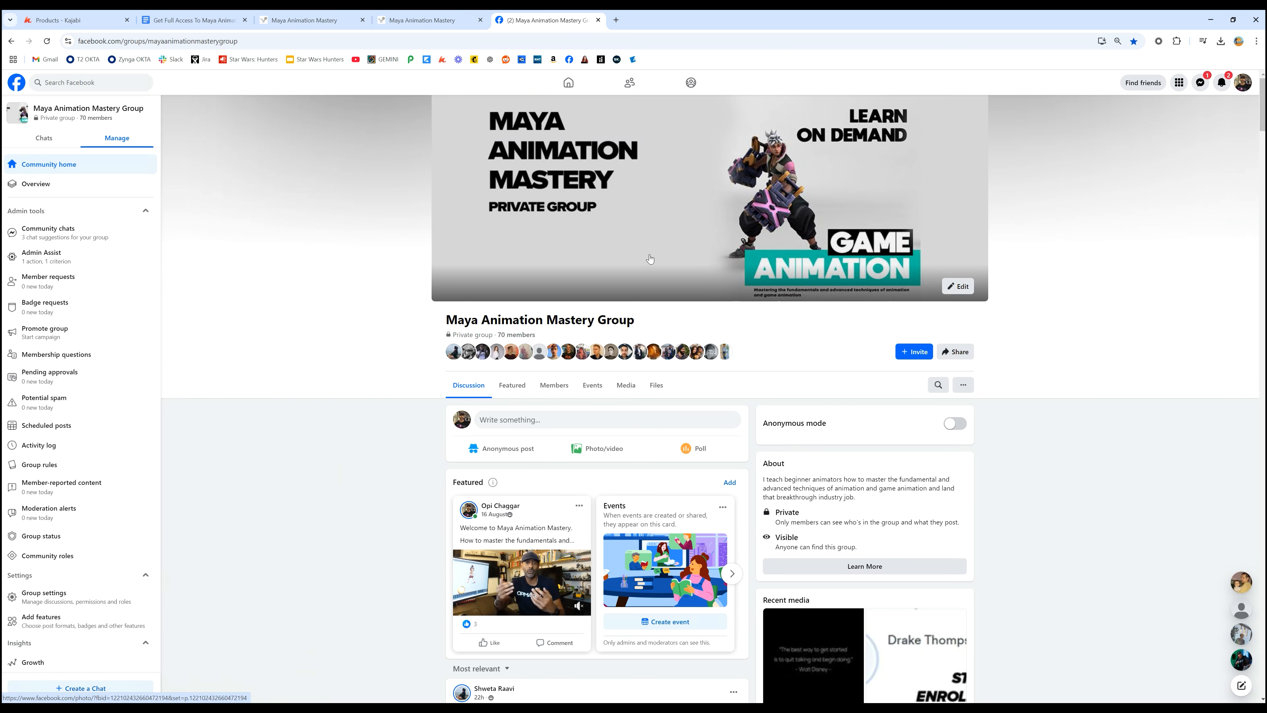